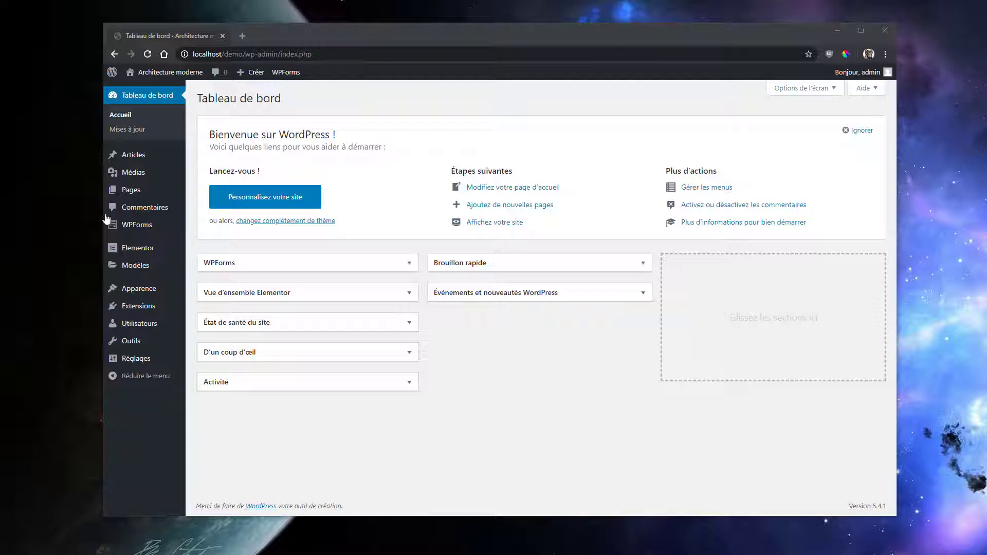
# Open the Accueil page from the site's pages for editing with Elementor
pyautogui.click(143, 194)
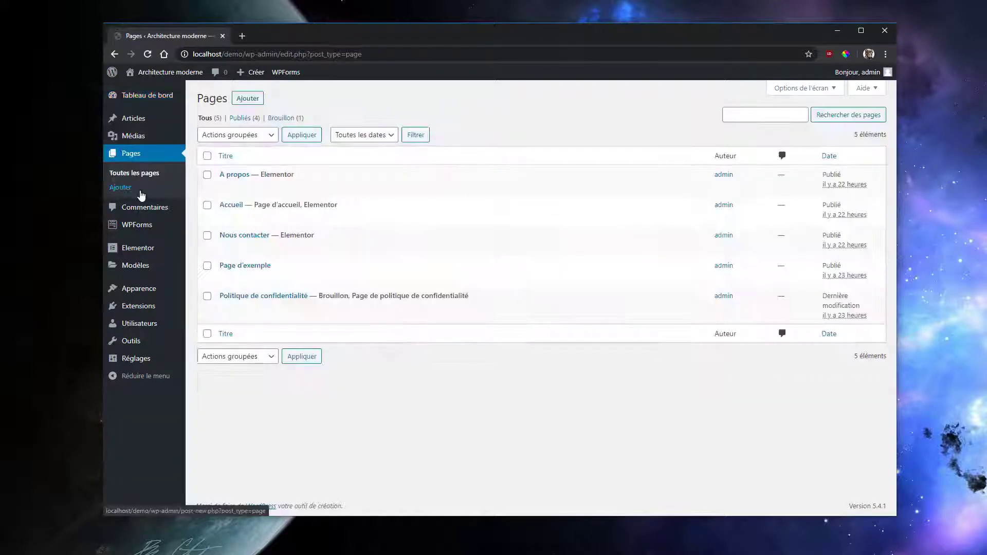
pyautogui.click(231, 205)
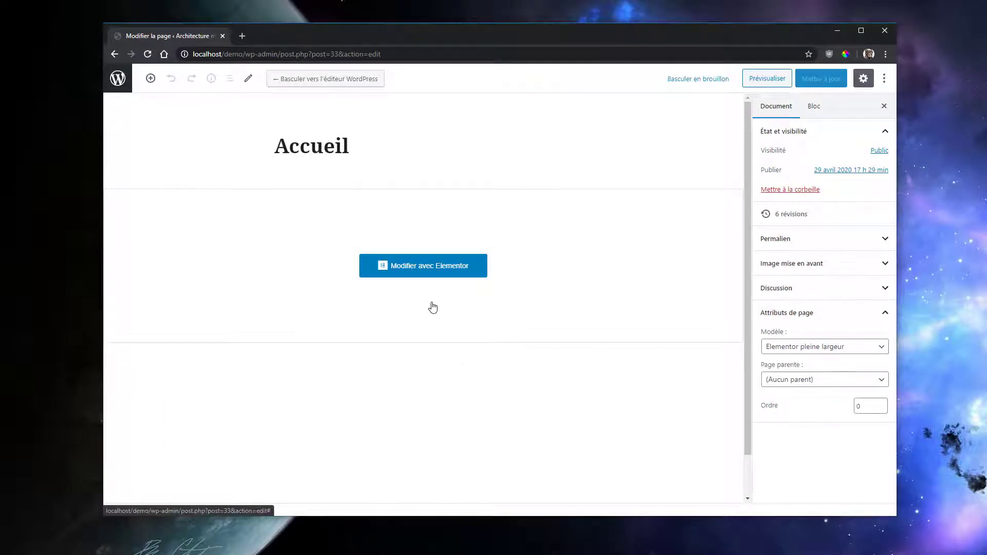
pyautogui.click(436, 270)
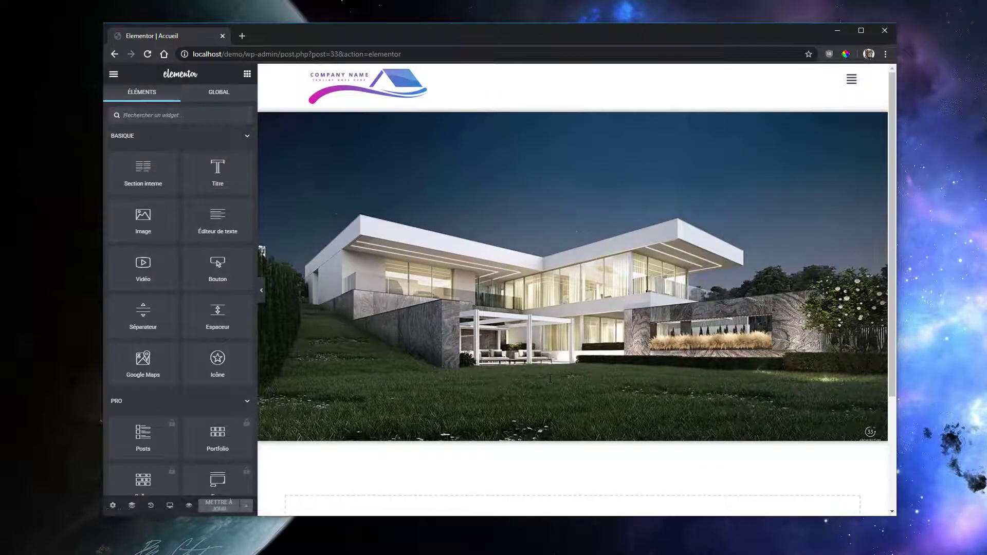
# Add a single-column section below the house image and place a spacer of 30 px in it
pyautogui.scroll(-3, 577, 351)
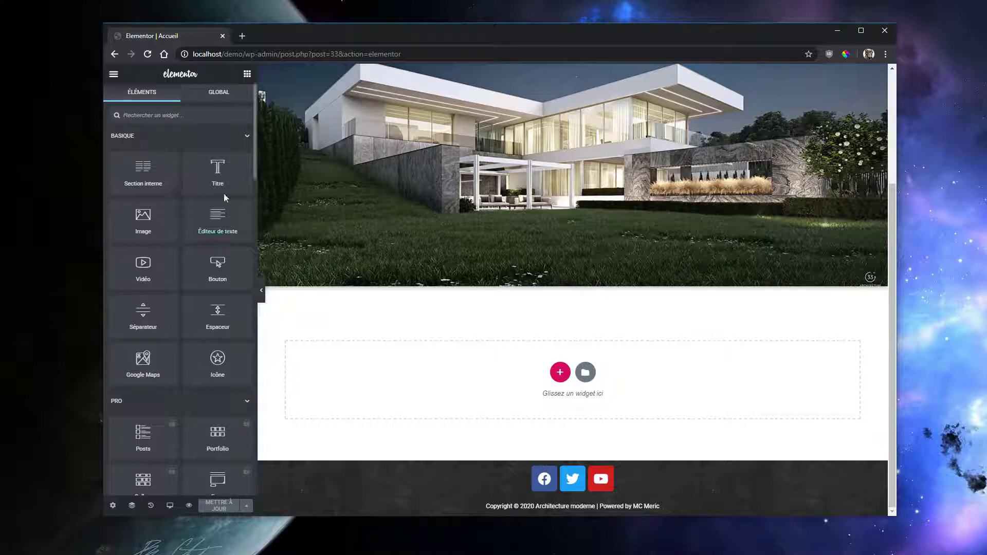
pyautogui.click(560, 372)
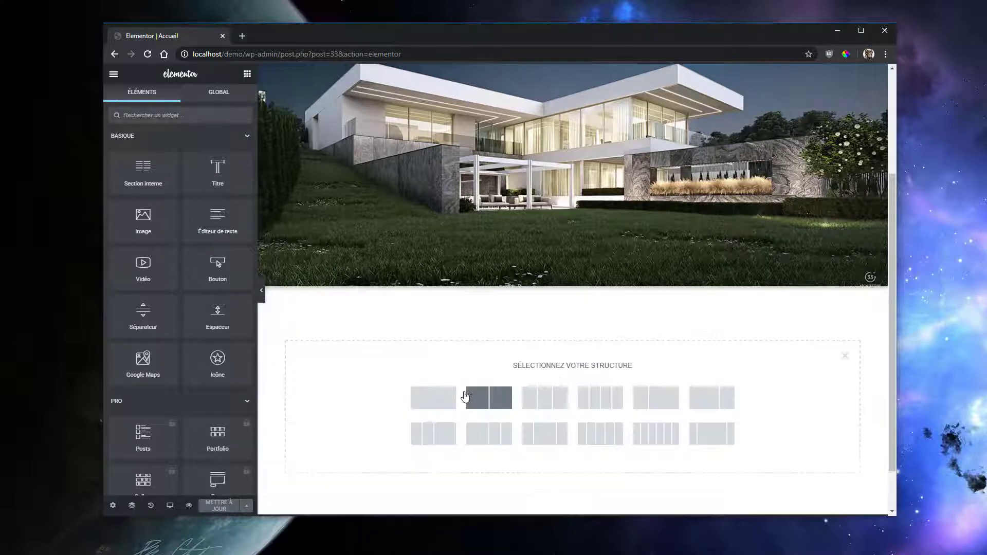
pyautogui.click(545, 304)
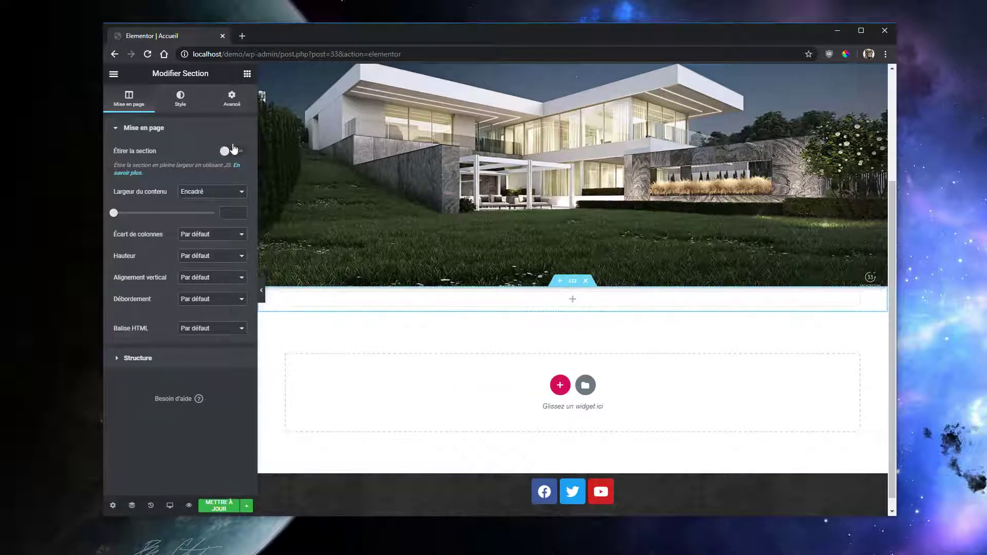
pyautogui.click(246, 76)
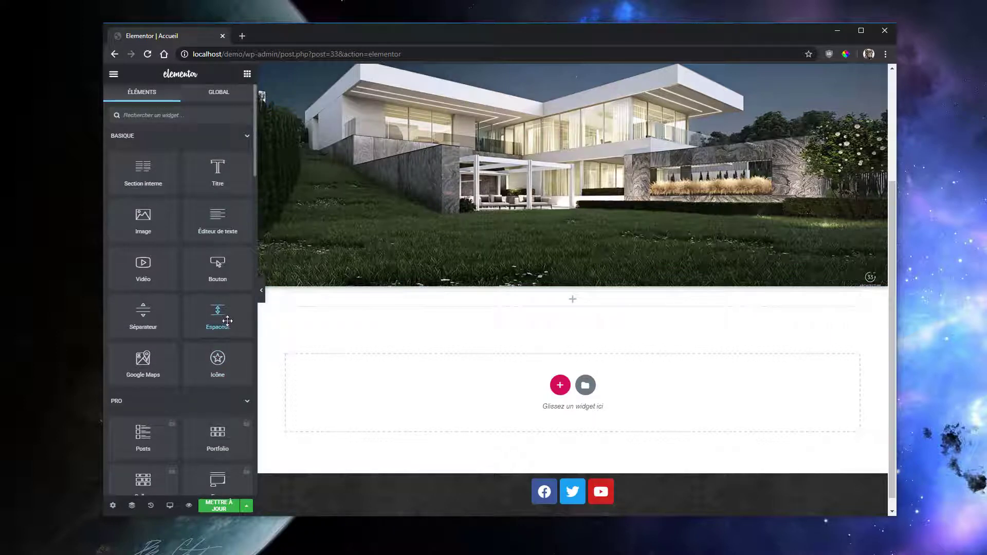
pyautogui.moveTo(218, 314); pyautogui.dragTo(565, 303)
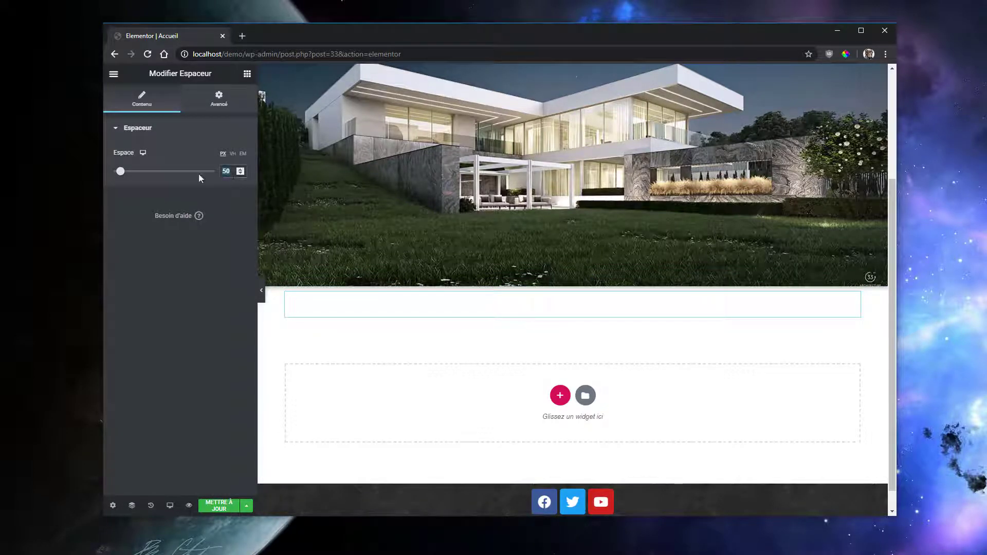
pyautogui.write('30')
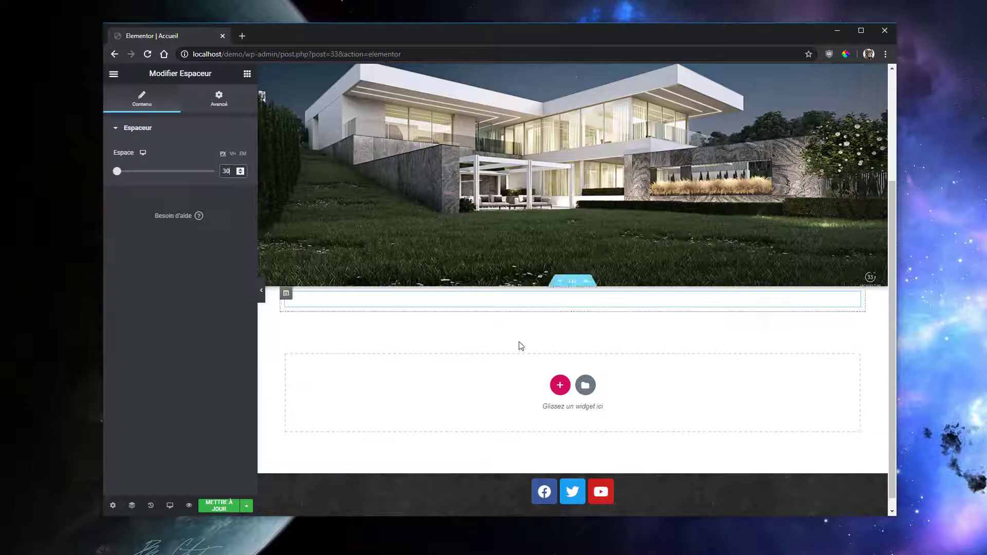
# Add another single-column section below the spacer, holding a title widget with a text editor widget under it
pyautogui.click(560, 384)
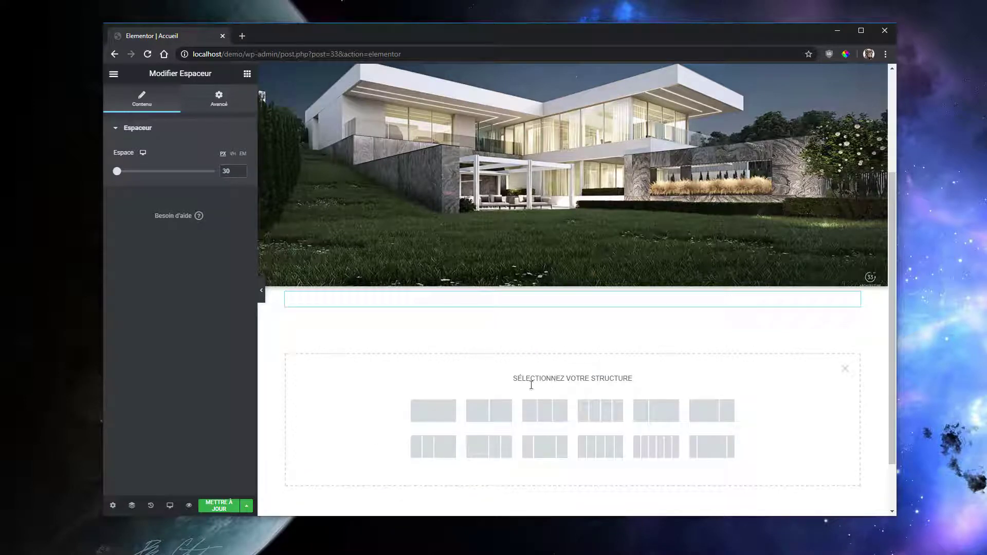
pyautogui.click(441, 415)
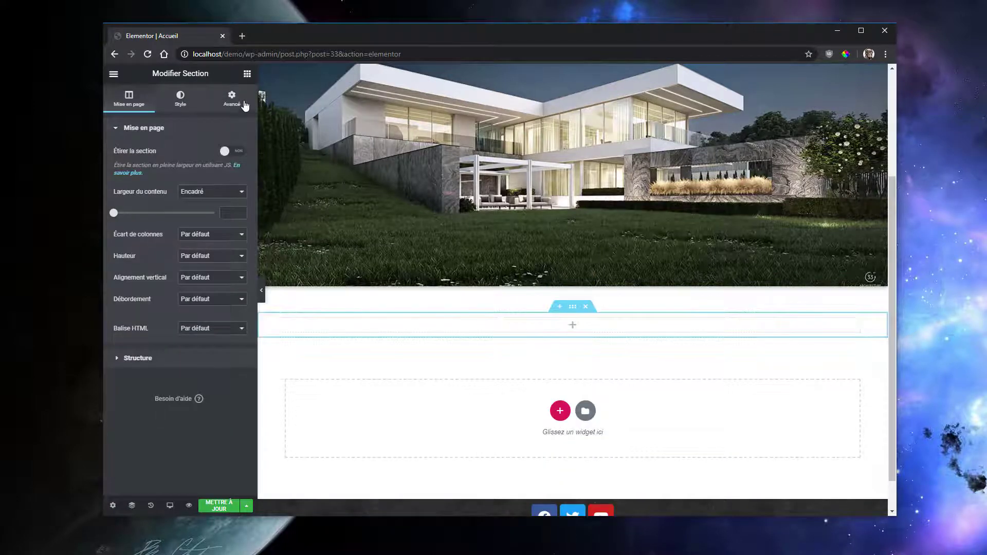
pyautogui.click(246, 75)
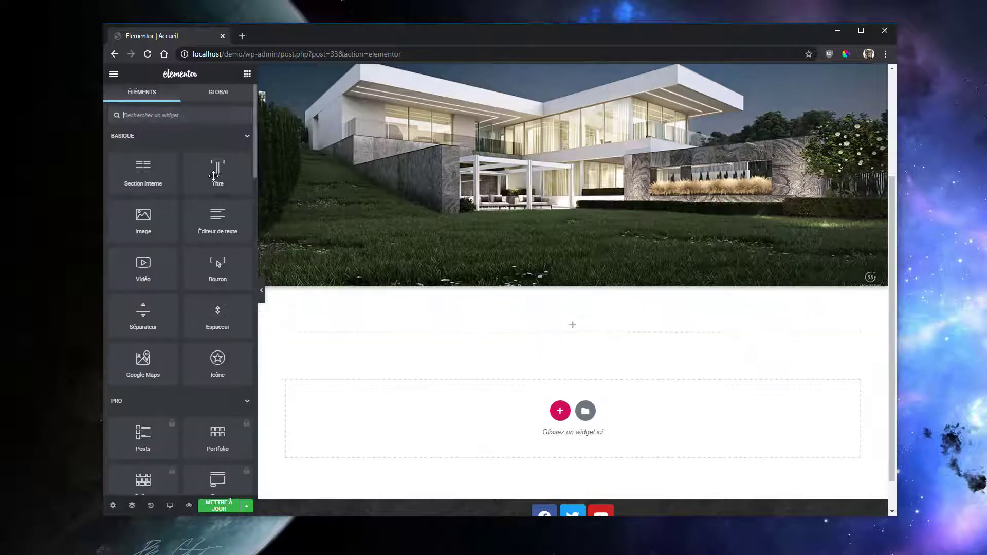
pyautogui.moveTo(220, 173); pyautogui.dragTo(570, 325)
pyautogui.click(247, 73)
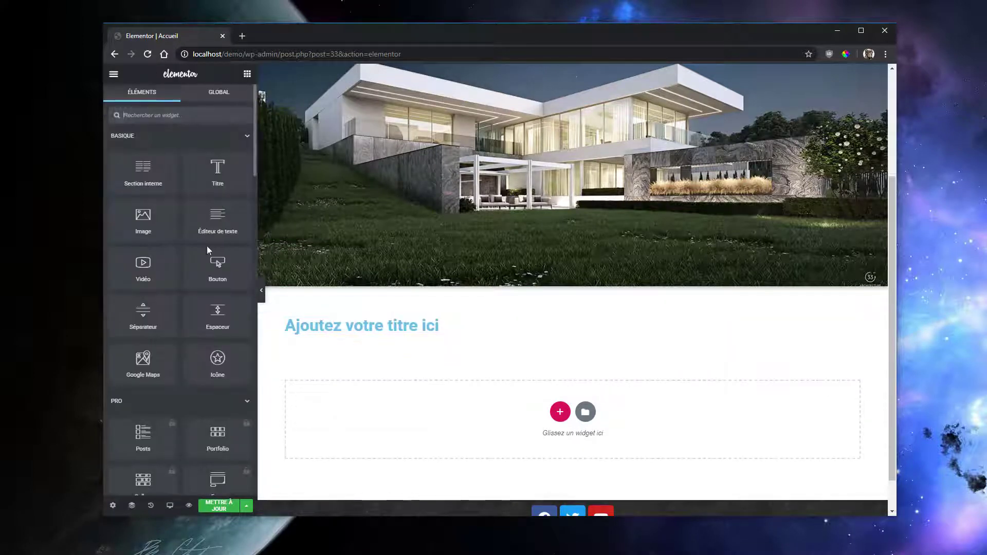
pyautogui.moveTo(214, 218); pyautogui.dragTo(464, 331)
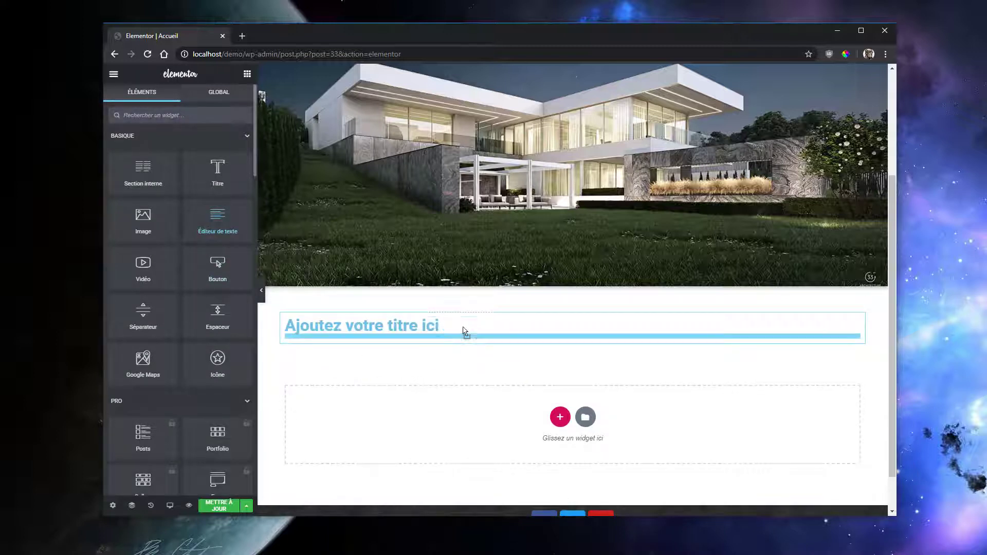
# Change the title's text to "Architecture Moderne" and centre it
pyautogui.click(420, 328)
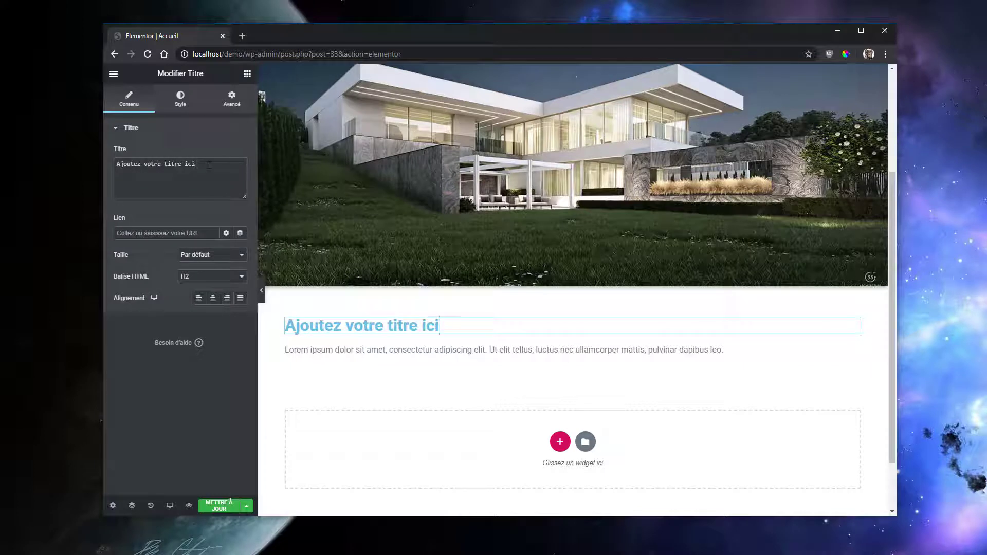
pyautogui.moveTo(209, 165); pyautogui.dragTo(1, 160)
pyautogui.write('Arc')
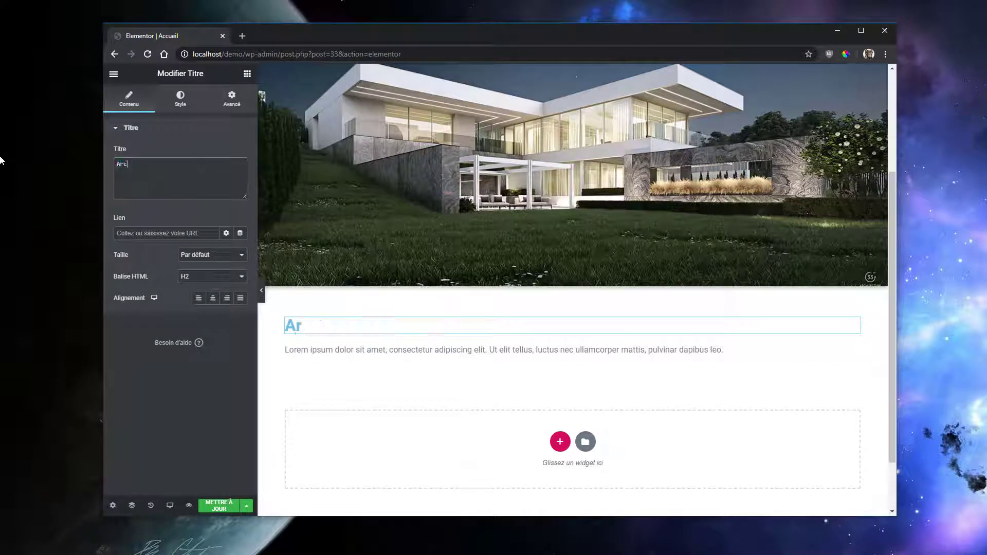
pyautogui.write('hitecture ')
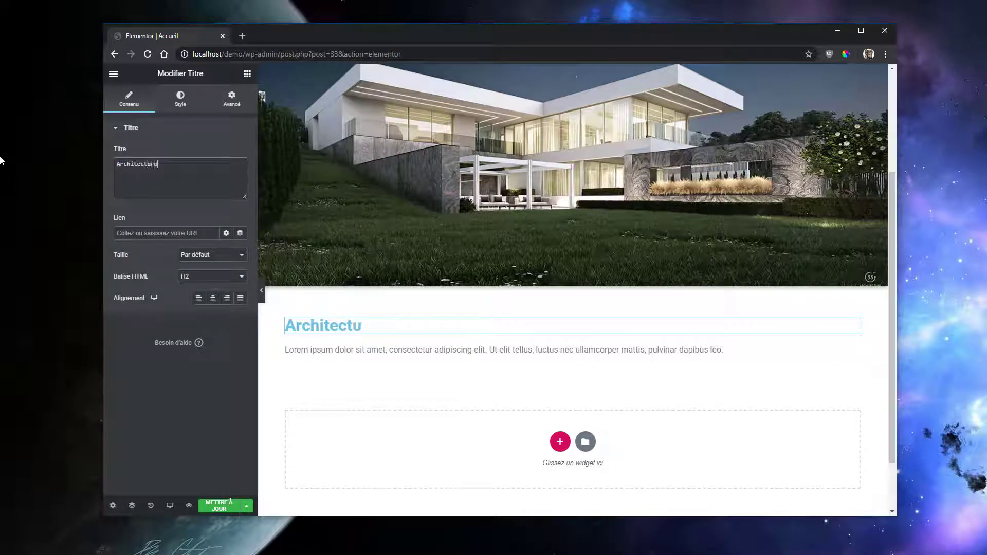
pyautogui.write('Moderne')
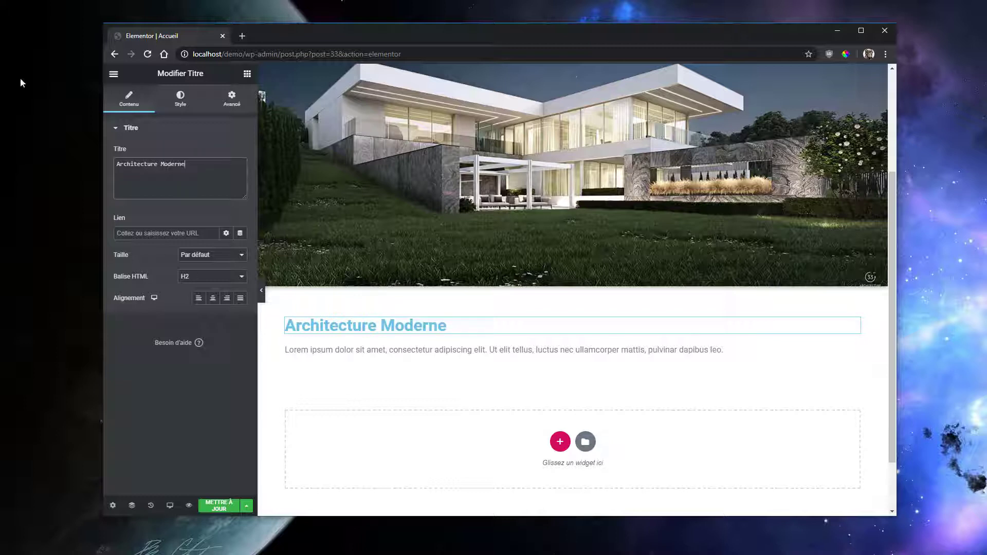
pyautogui.click(211, 298)
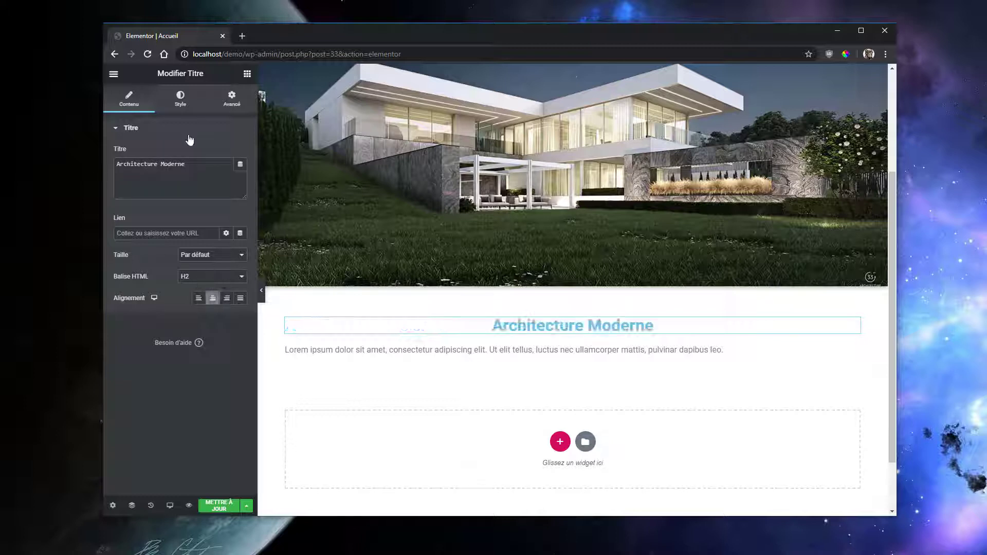
# Set the title's text colour to dark grey and its font size to 30 px
pyautogui.click(180, 98)
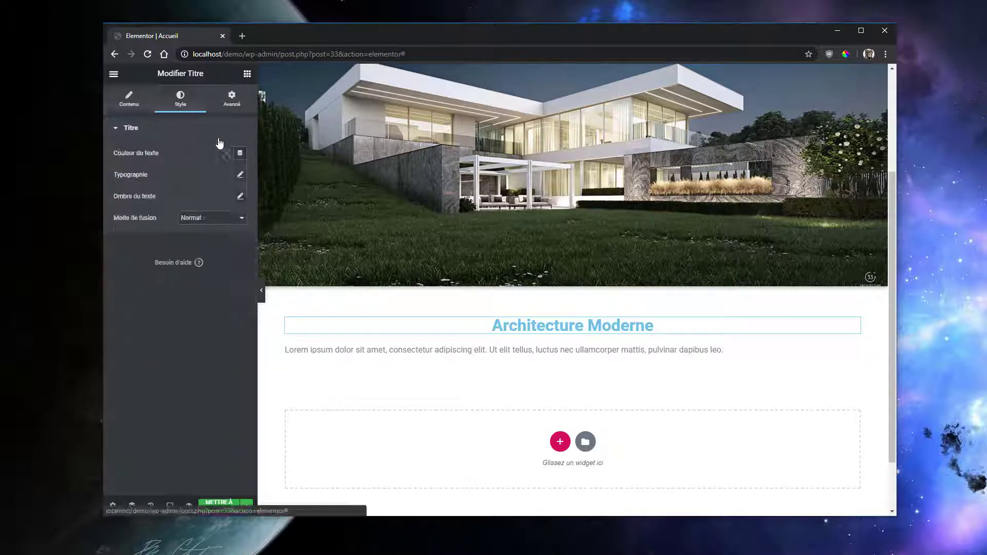
pyautogui.click(226, 153)
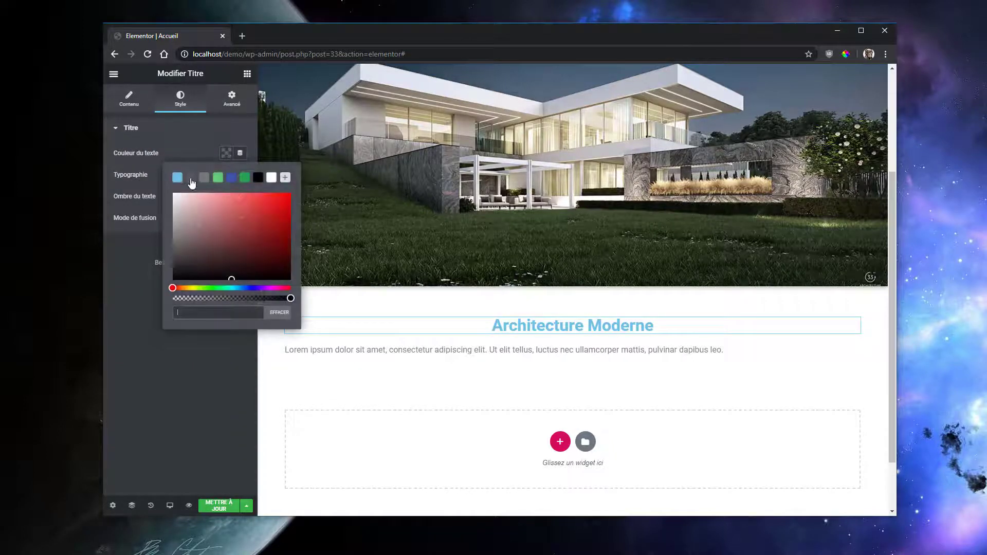
pyautogui.click(191, 178)
pyautogui.click(228, 154)
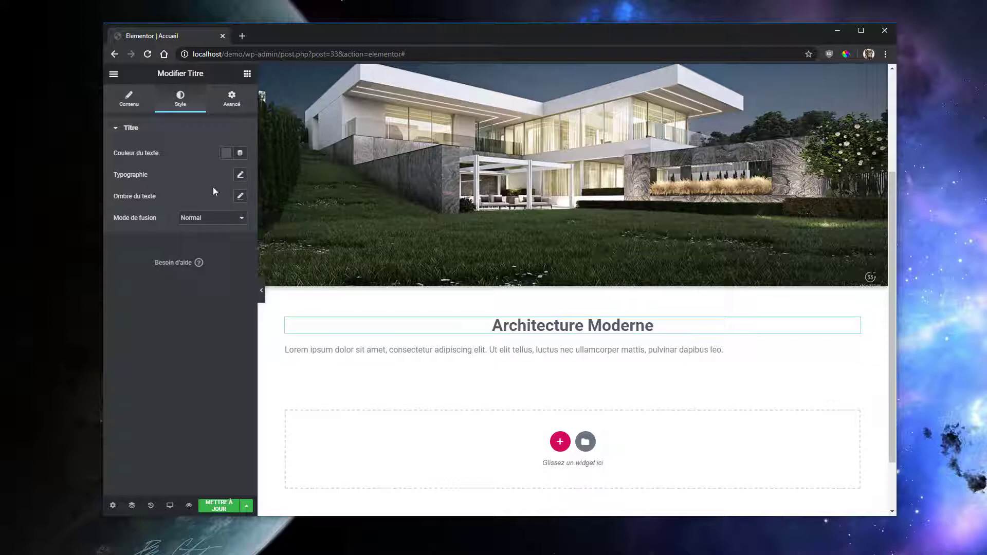
pyautogui.click(241, 175)
pyautogui.click(234, 239)
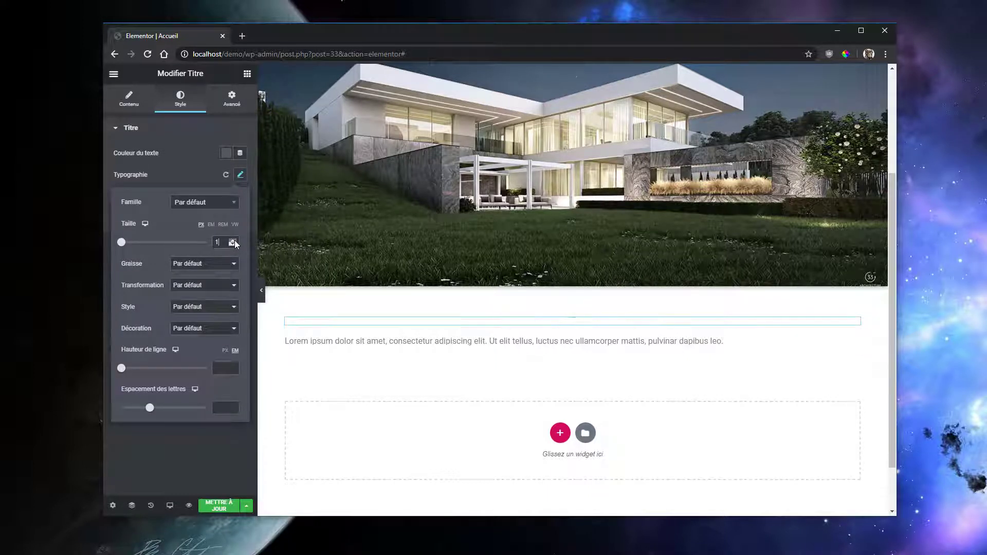
pyautogui.click(234, 240)
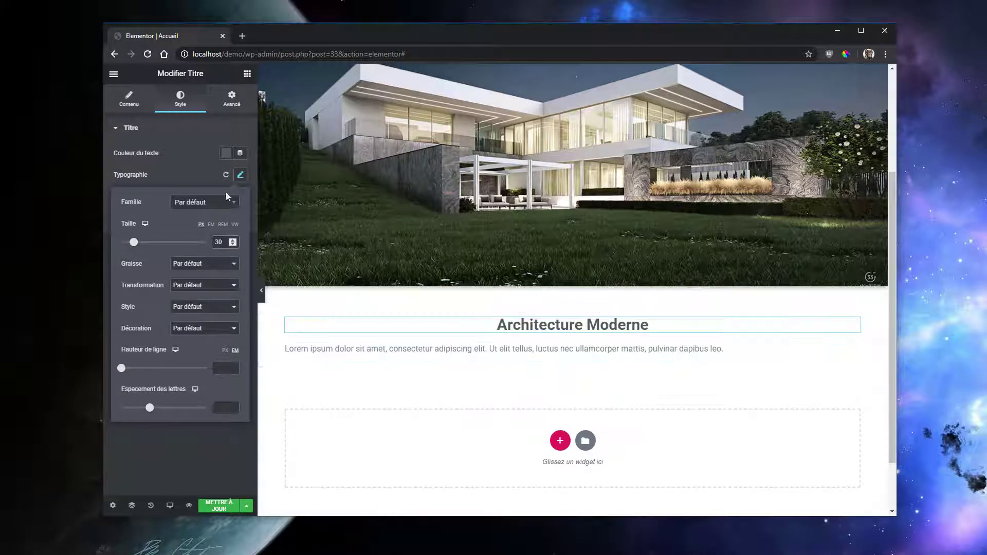
# Give the title the Zoom In entrance animation
pyautogui.click(232, 100)
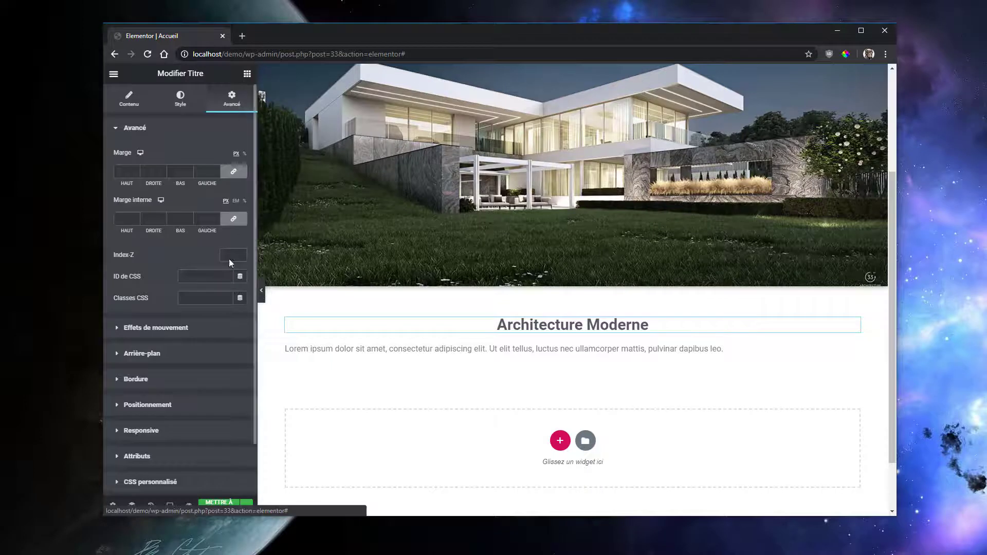
pyautogui.click(172, 329)
pyautogui.click(204, 206)
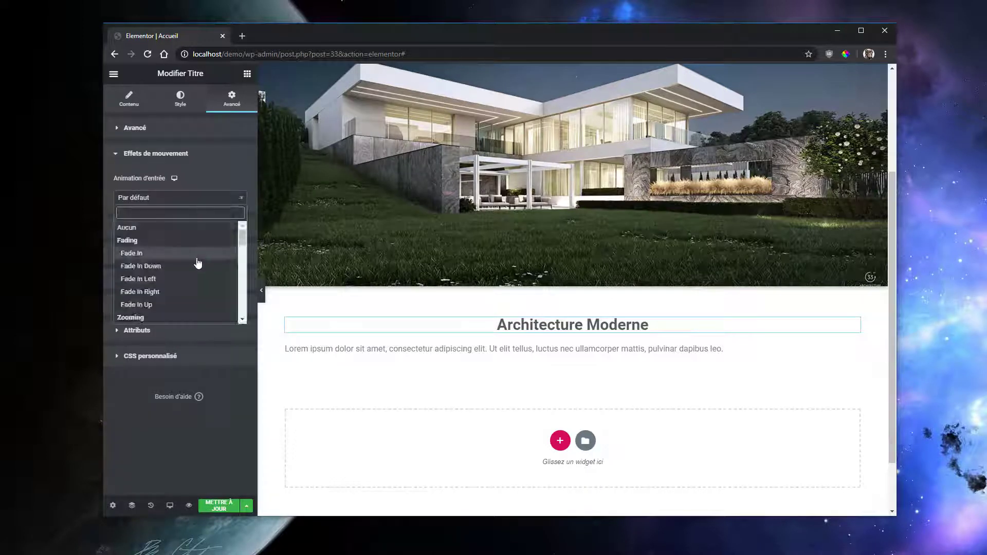
pyautogui.scroll(-2, 196, 262)
pyautogui.click(134, 278)
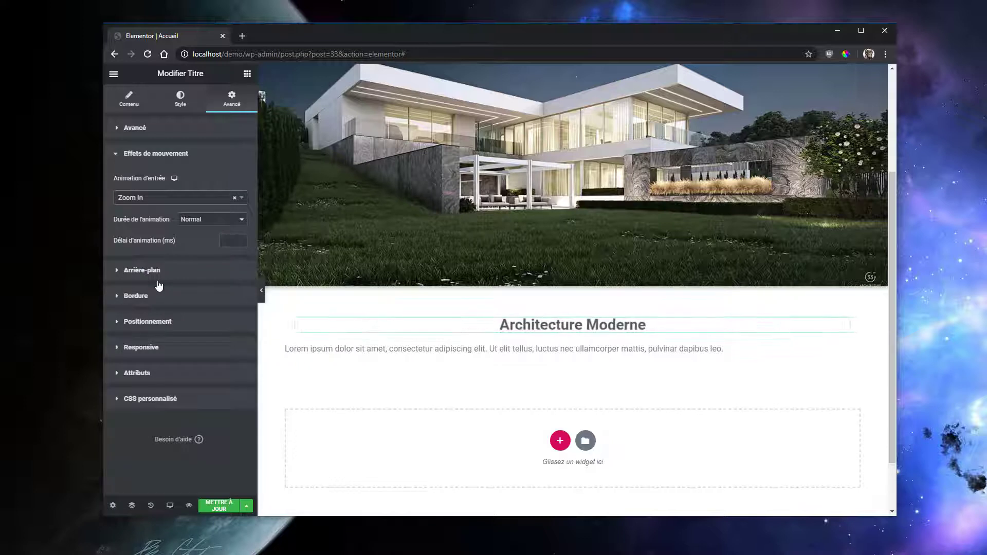
# Replace the placeholder paragraph under the title with the copied Latin text beginning "Advenit post multos Scudilo" and centre it
pyautogui.click(509, 351)
pyautogui.moveTo(223, 327); pyautogui.dragTo(108, 291)
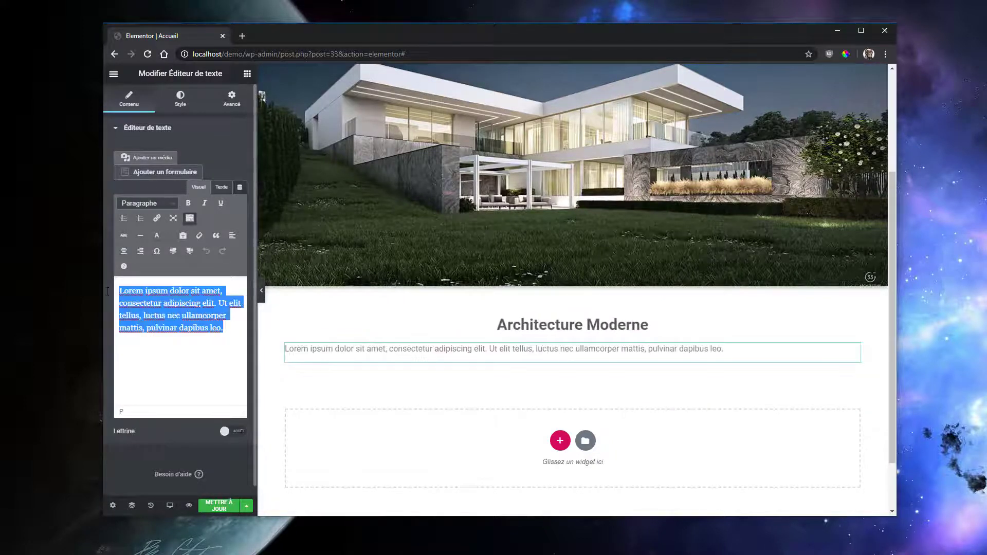
pyautogui.press('Delete')
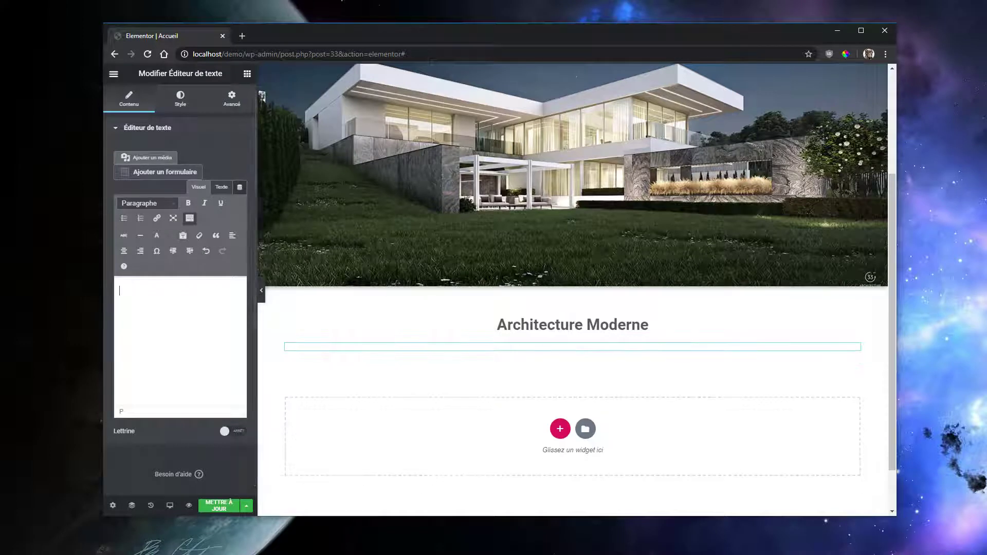
pyautogui.hotkey('alt', 'Tab')
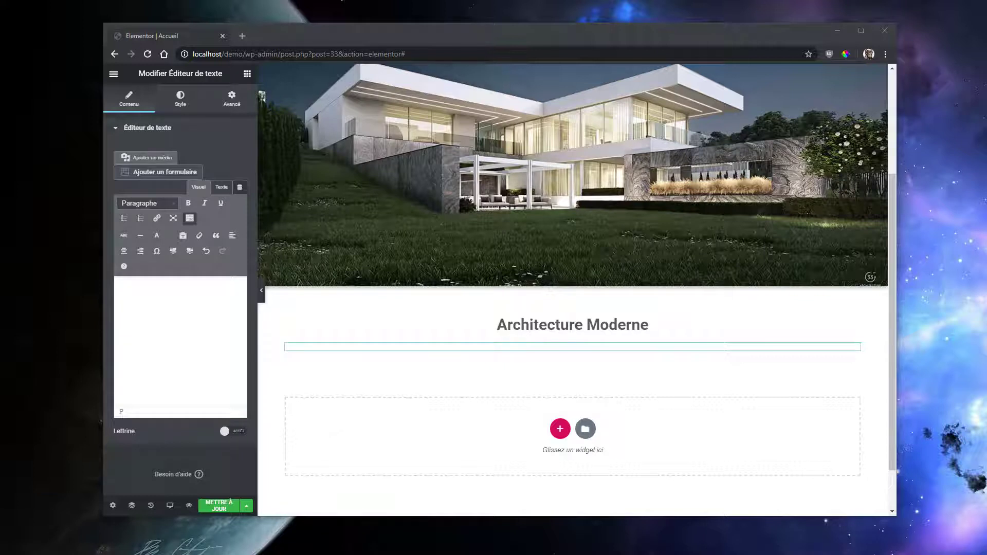
pyautogui.click(142, 294)
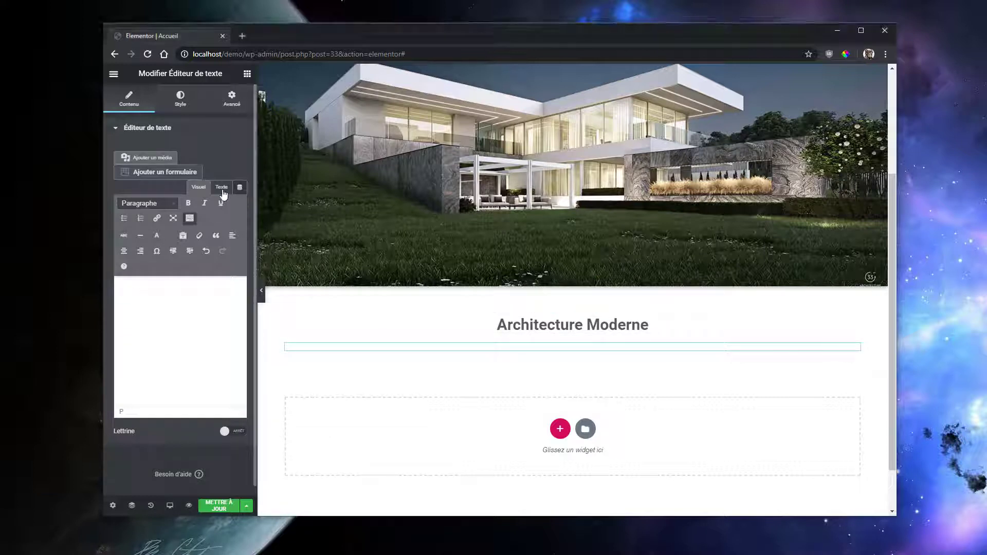
pyautogui.click(222, 189)
pyautogui.rightClick(157, 307)
pyautogui.click(193, 393)
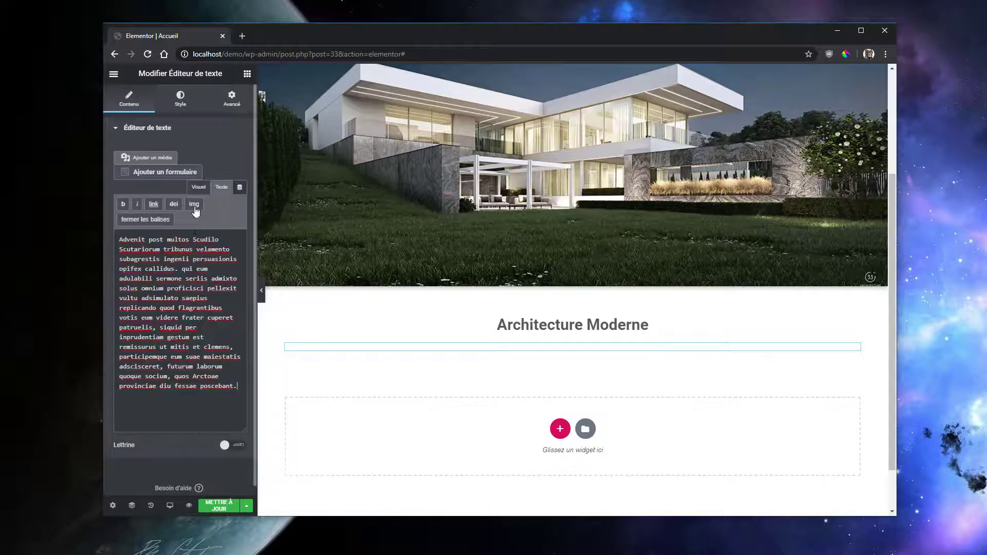
pyautogui.click(199, 187)
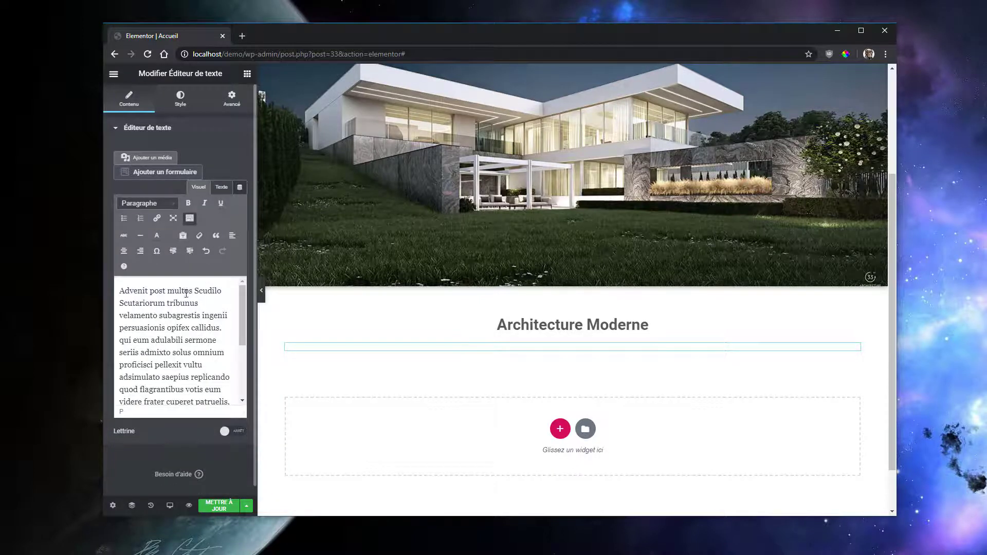
pyautogui.click(124, 252)
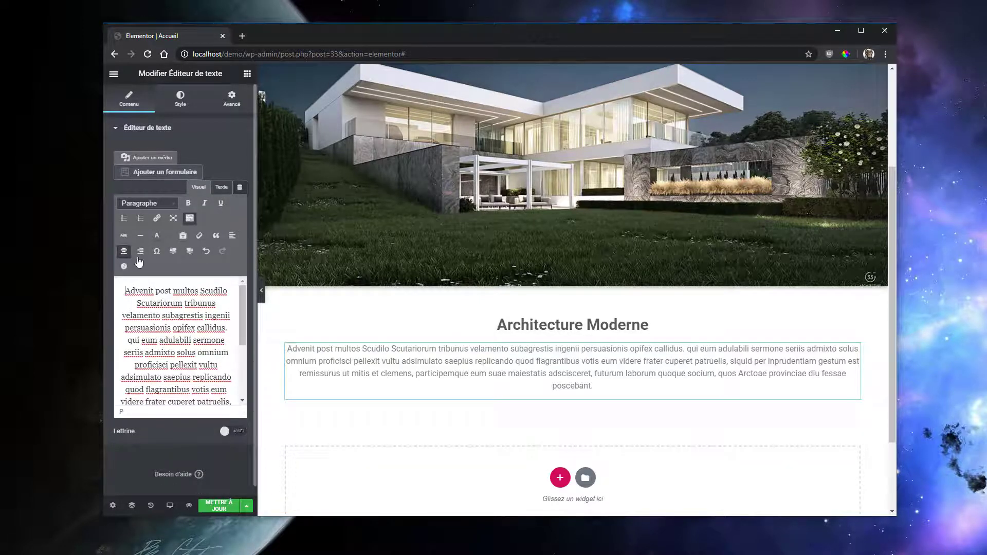
# Duplicate the spacer section above the "Architecture Moderne" title and move the copy below the centred paragraph
pyautogui.moveTo(605, 290)
pyautogui.rightClick(574, 287)
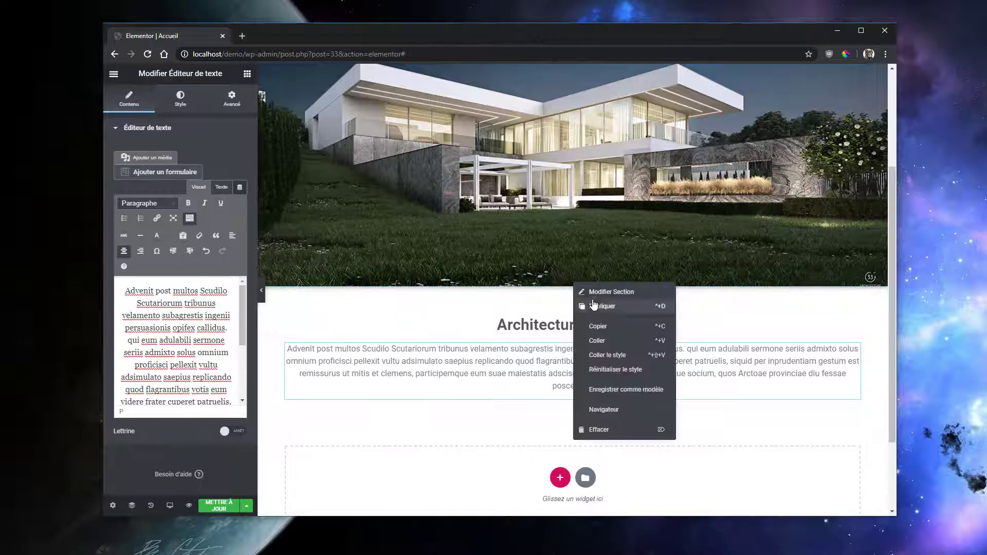
pyautogui.click(596, 307)
pyautogui.moveTo(569, 305); pyautogui.dragTo(671, 386)
pyautogui.scroll(-3, 606, 396)
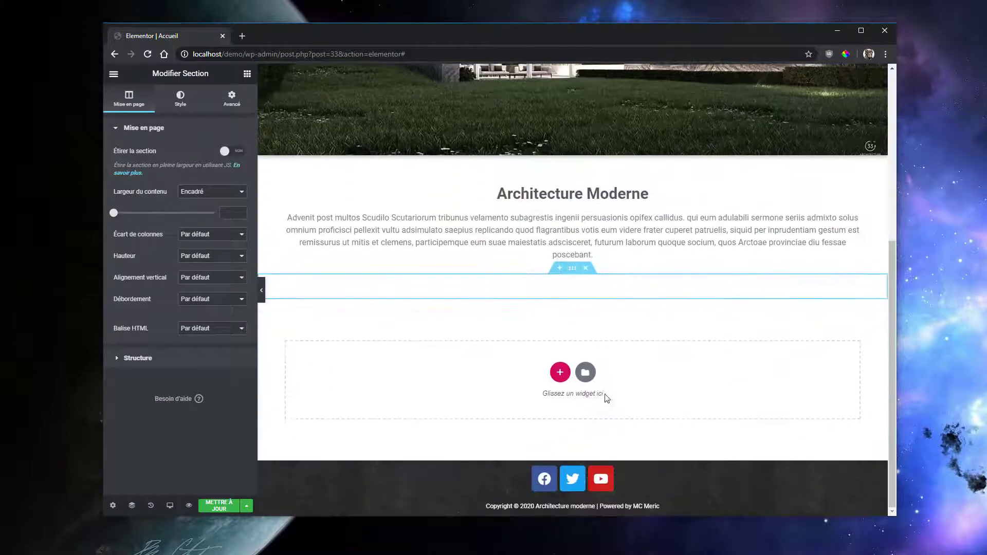
# Add a section with three equal columns below the spacer and set its column gap to Plus large
pyautogui.click(560, 373)
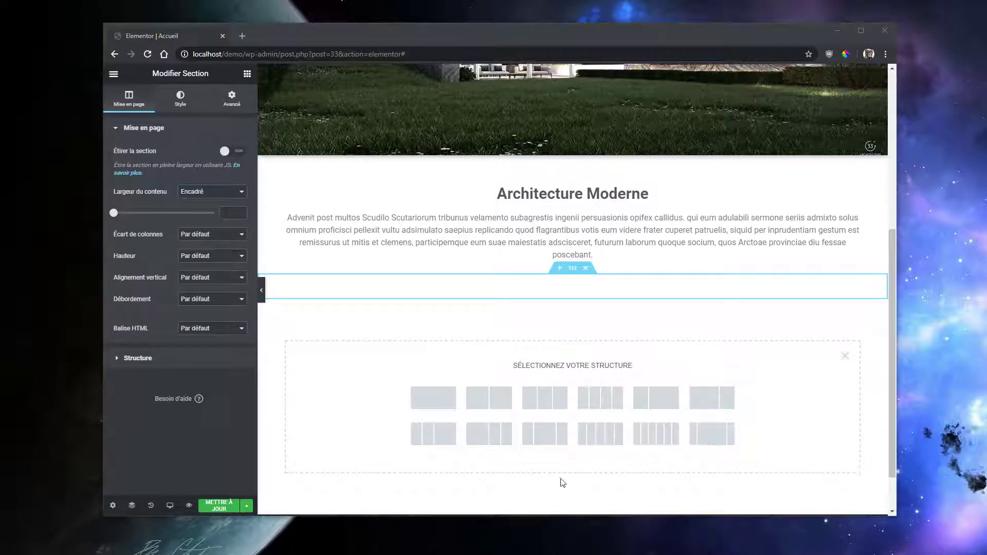
pyautogui.click(544, 398)
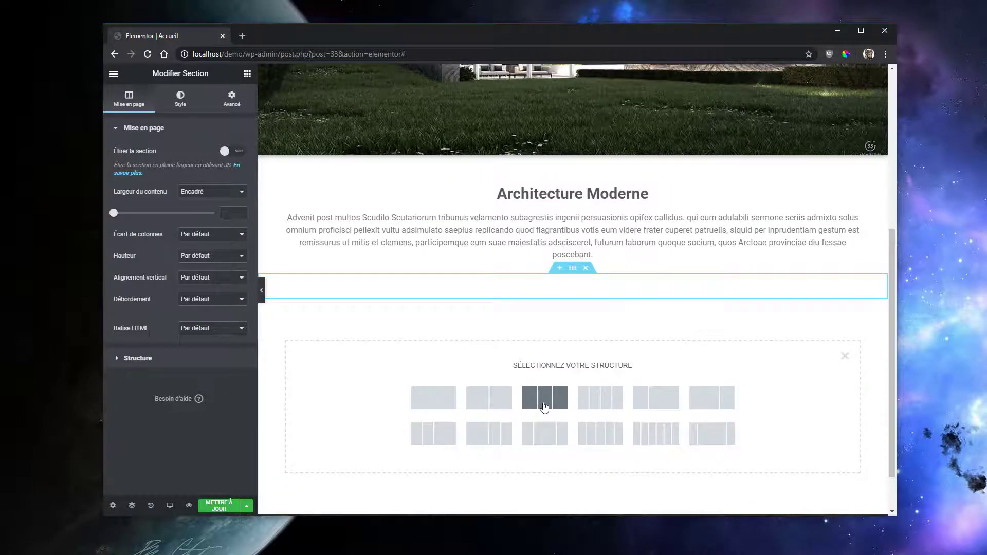
pyautogui.click(199, 237)
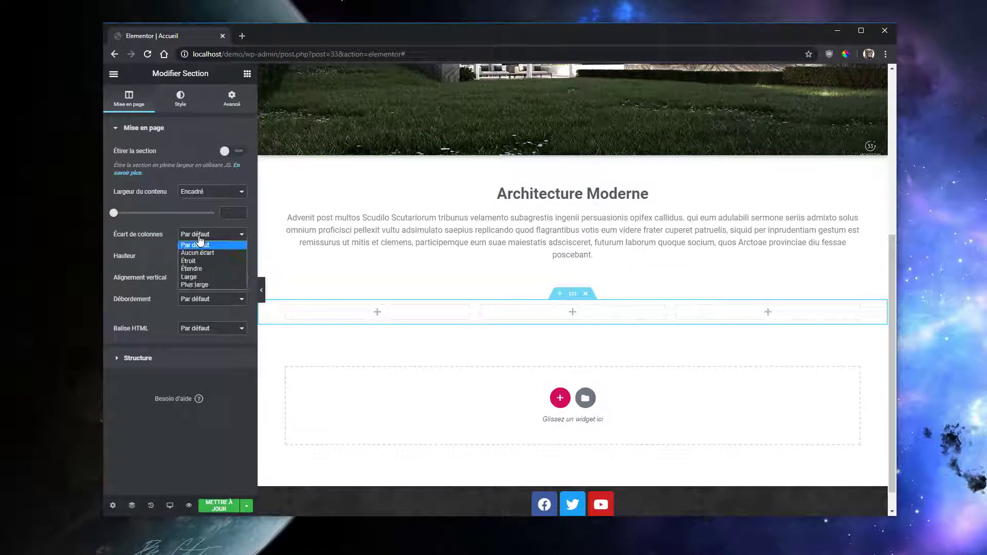
pyautogui.click(200, 285)
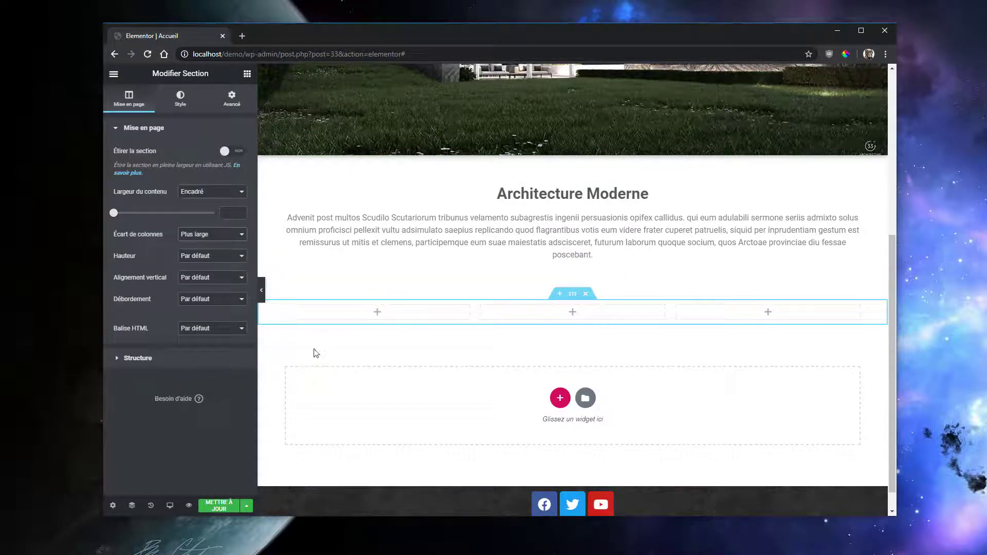
# Place a centred image in the first column using Acc_01.jpg with the alternative text "titre"
pyautogui.click(246, 74)
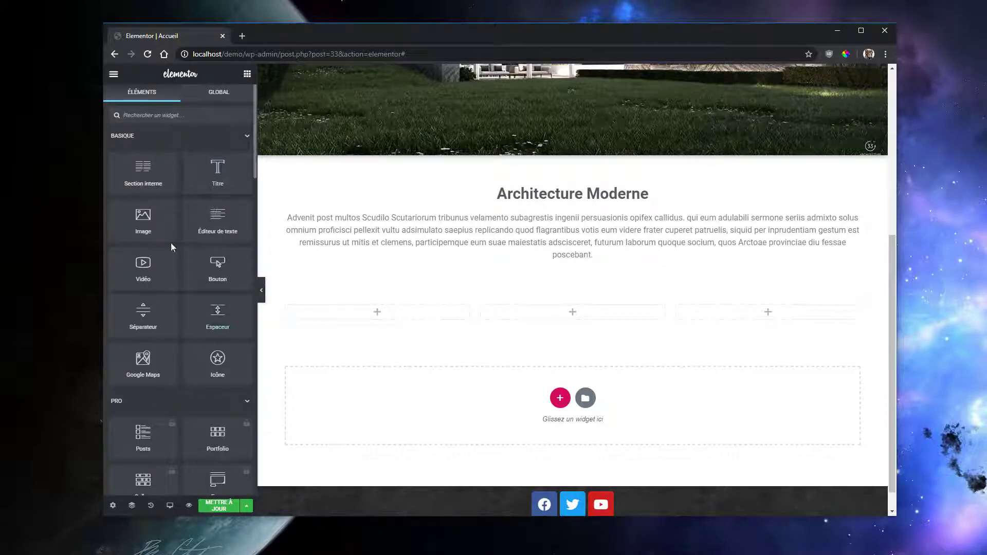
pyautogui.moveTo(144, 220); pyautogui.dragTo(374, 350)
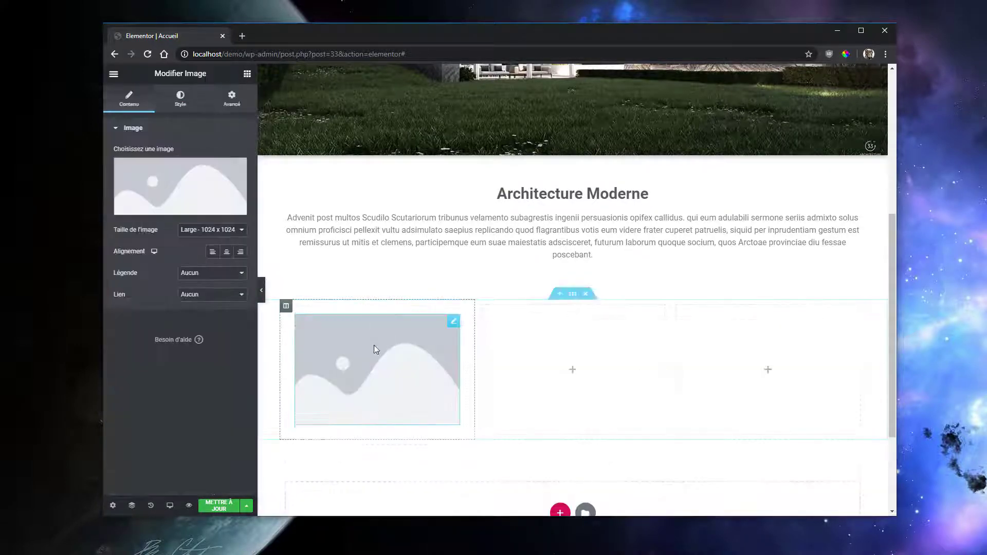
pyautogui.click(202, 186)
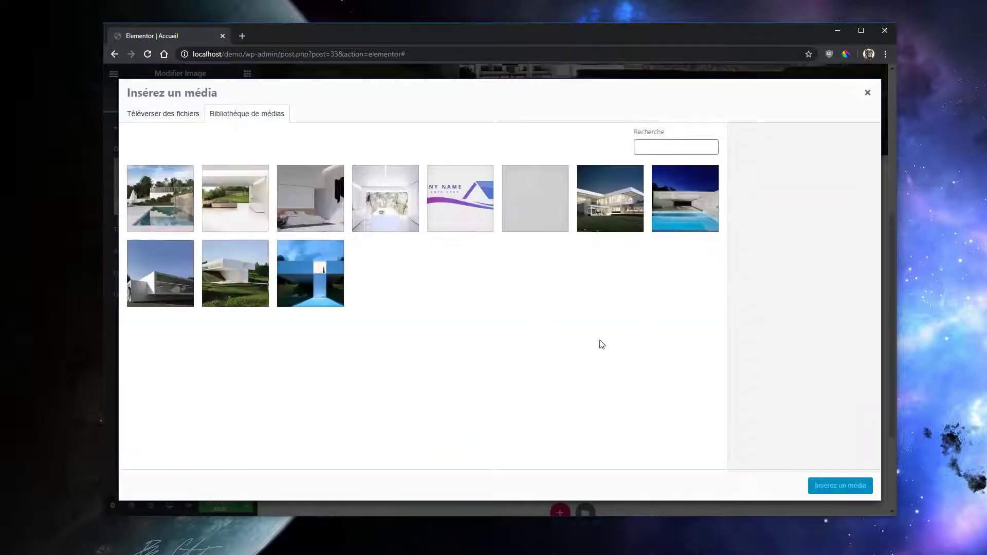
pyautogui.click(312, 284)
pyautogui.click(826, 272)
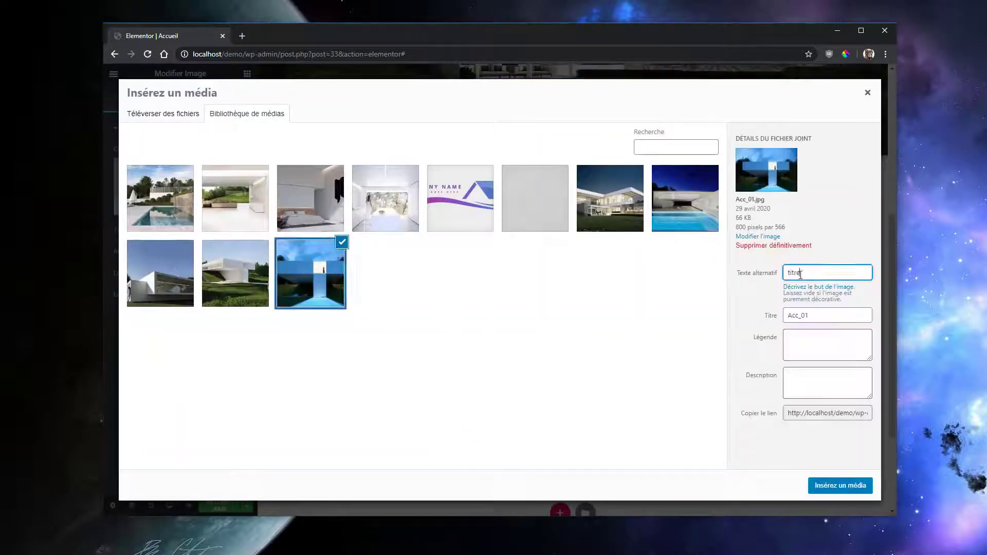
pyautogui.click(838, 488)
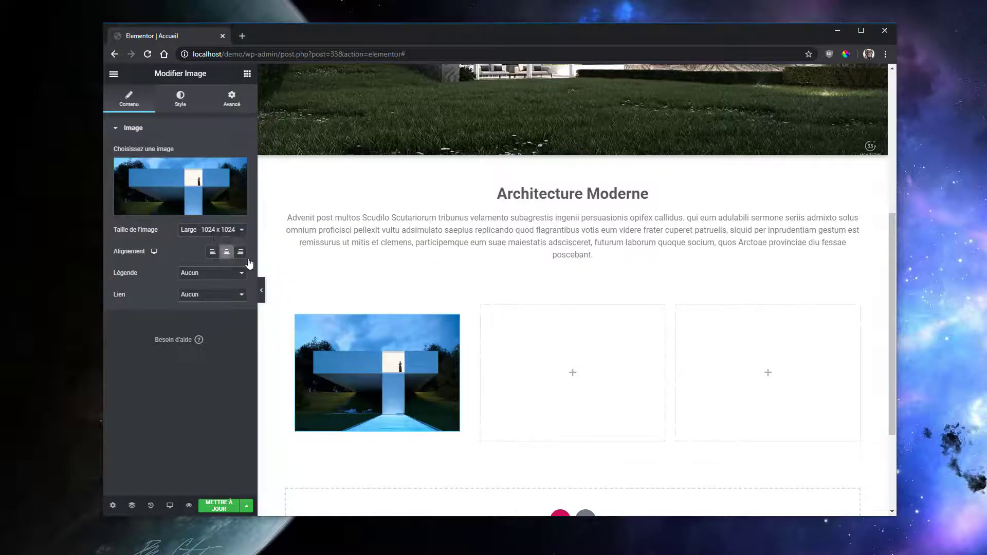
# Add a box shadow with the default settings to the image in the first column
pyautogui.click(180, 98)
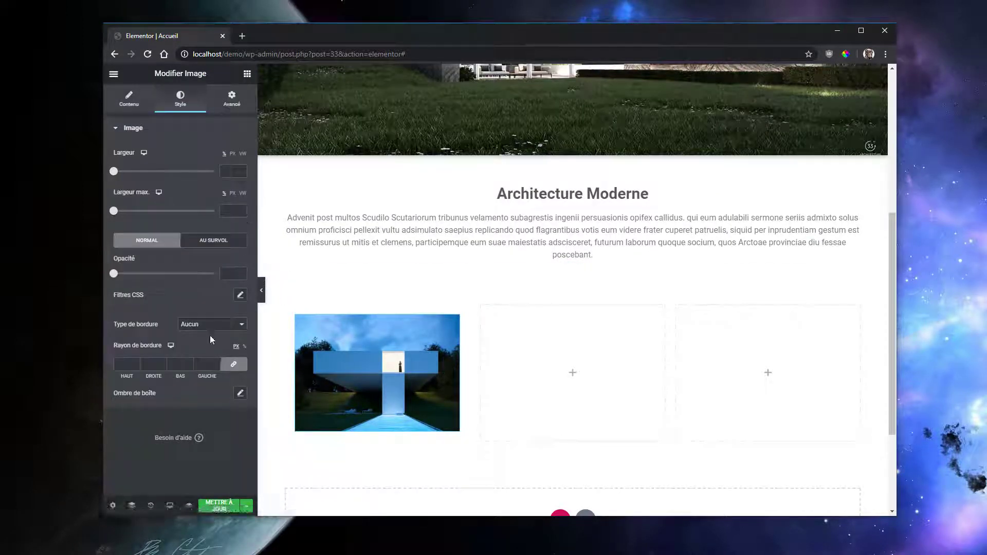
pyautogui.click(240, 395)
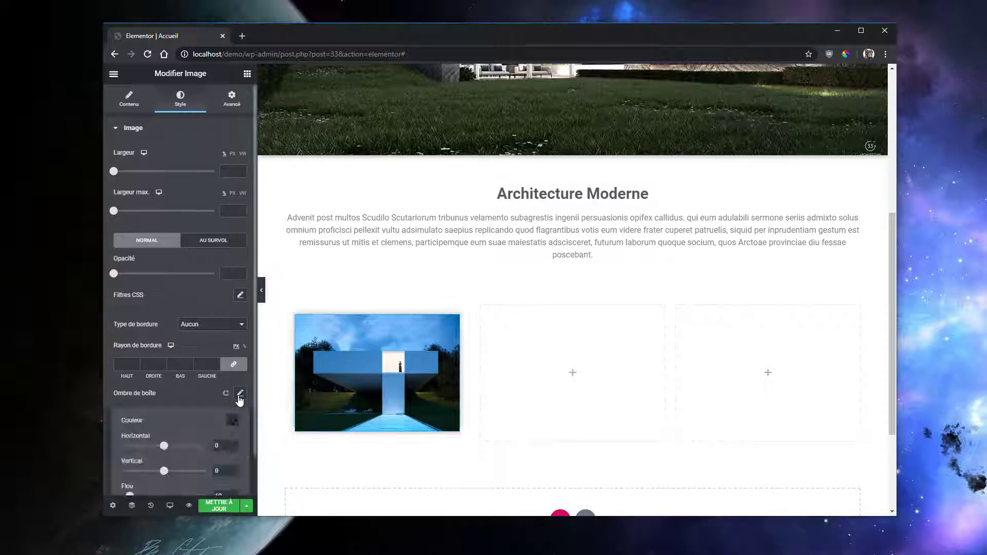
pyautogui.click(202, 391)
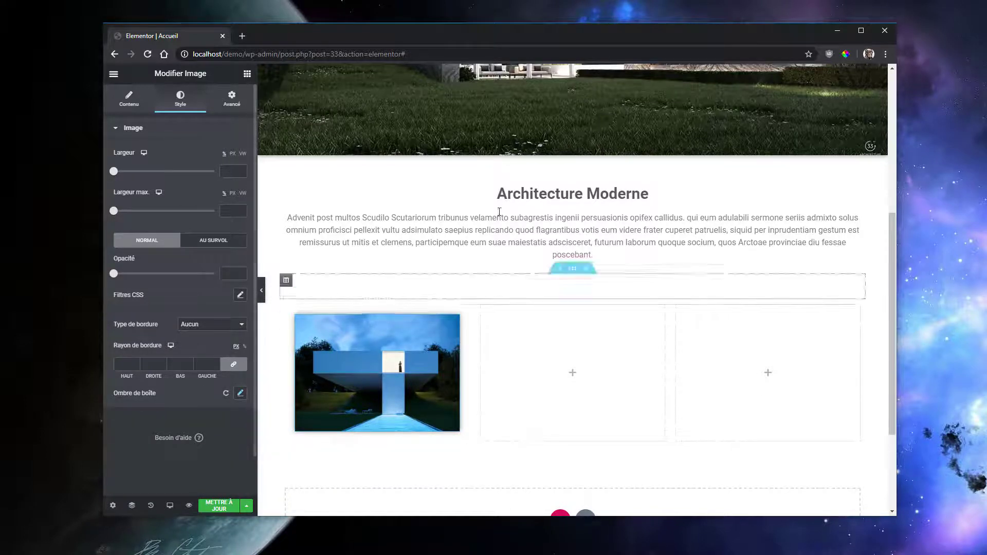
# Add a title reading "Architecture" under the first column's image and centre it
pyautogui.click(246, 75)
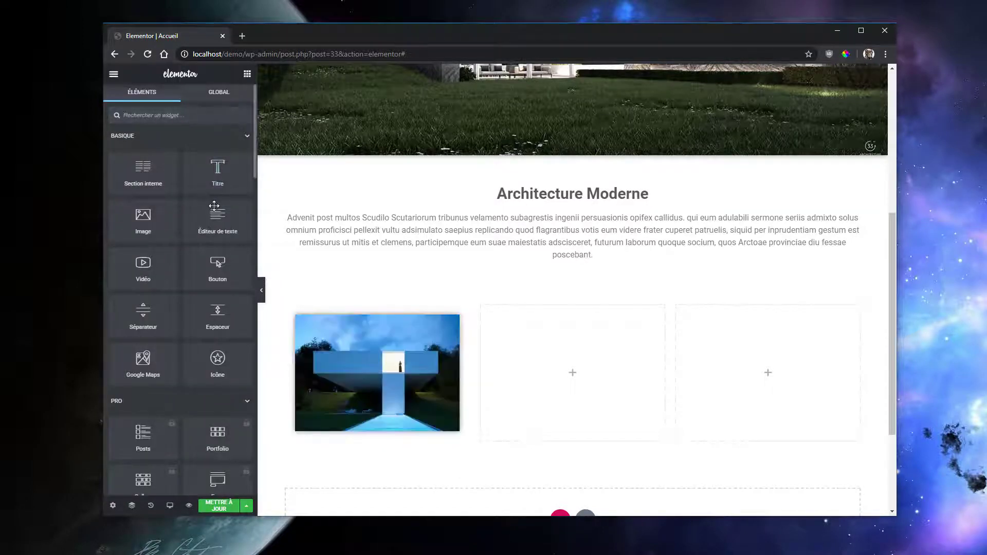
pyautogui.moveTo(217, 172); pyautogui.dragTo(370, 434)
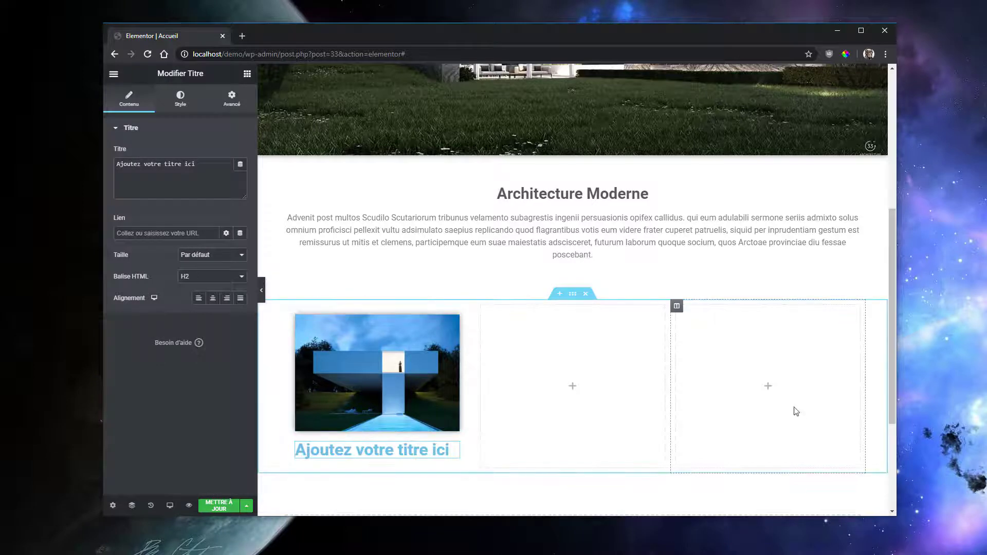
pyautogui.hotkey('ctrl', 'a')
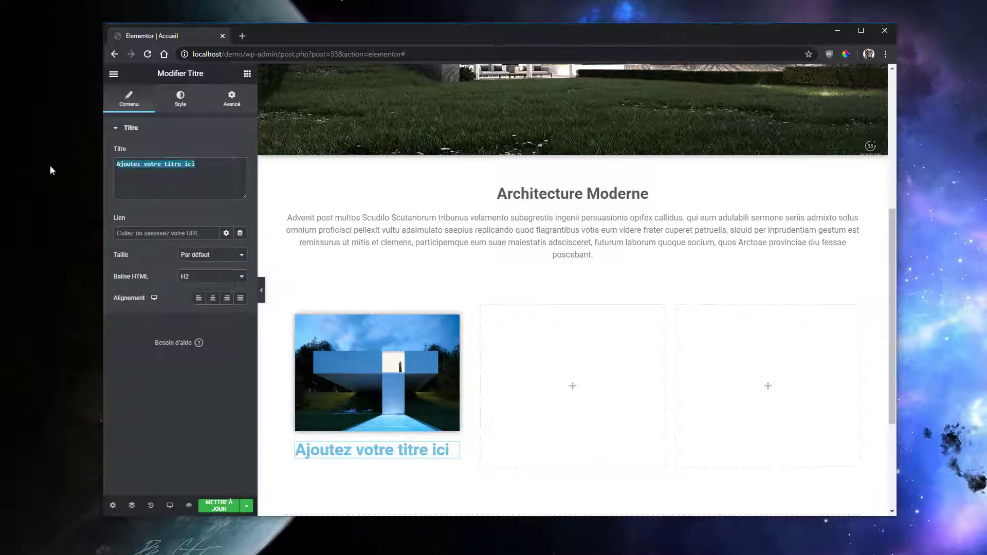
pyautogui.write('Architect')
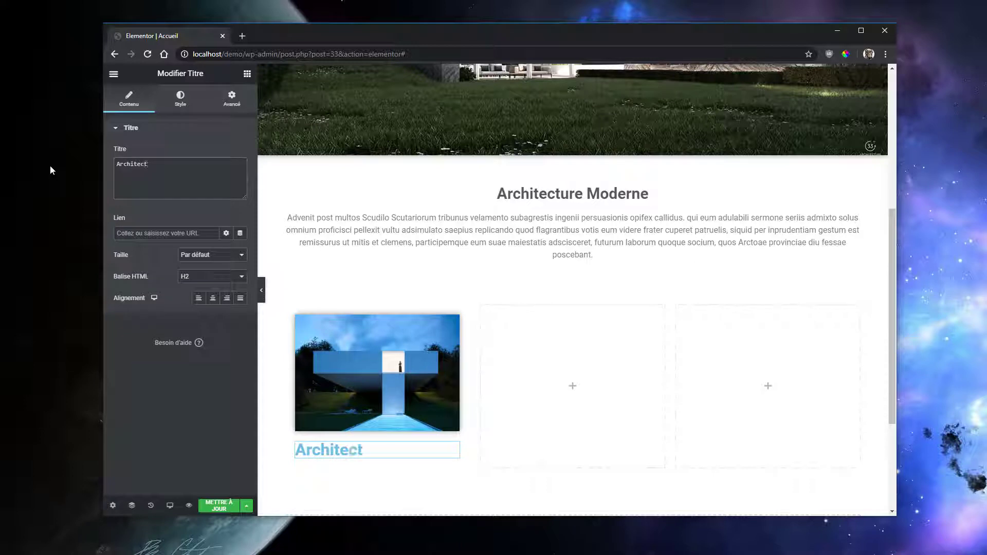
pyautogui.write('ure')
pyautogui.click(213, 298)
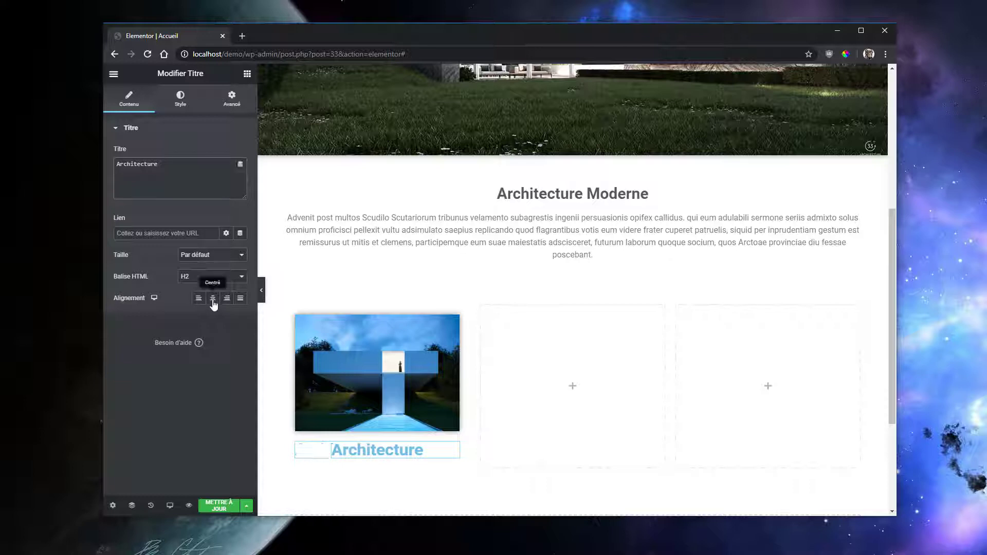
# Set the "Architecture" title's text colour to dark grey and its font size to 24 px
pyautogui.click(181, 100)
pyautogui.click(226, 153)
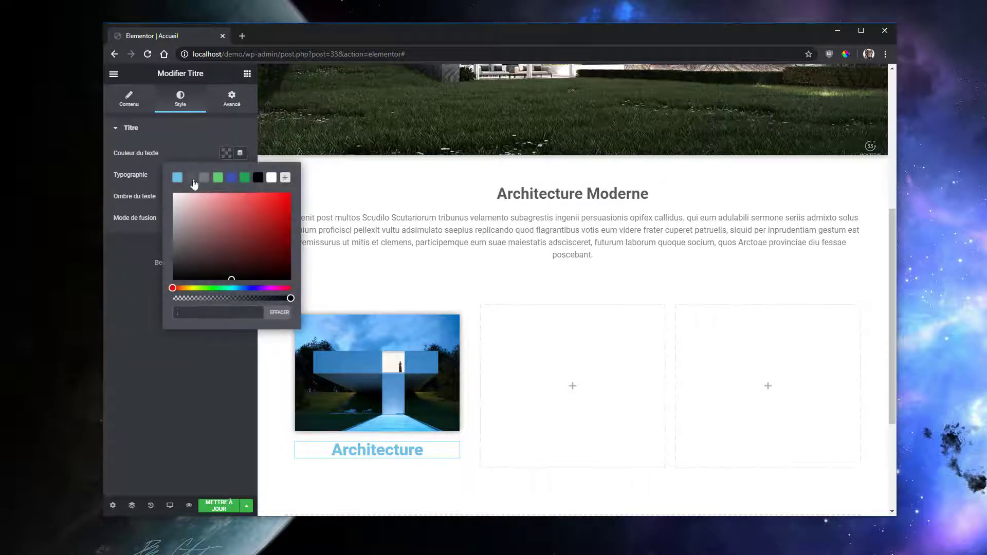
pyautogui.click(193, 179)
pyautogui.click(226, 153)
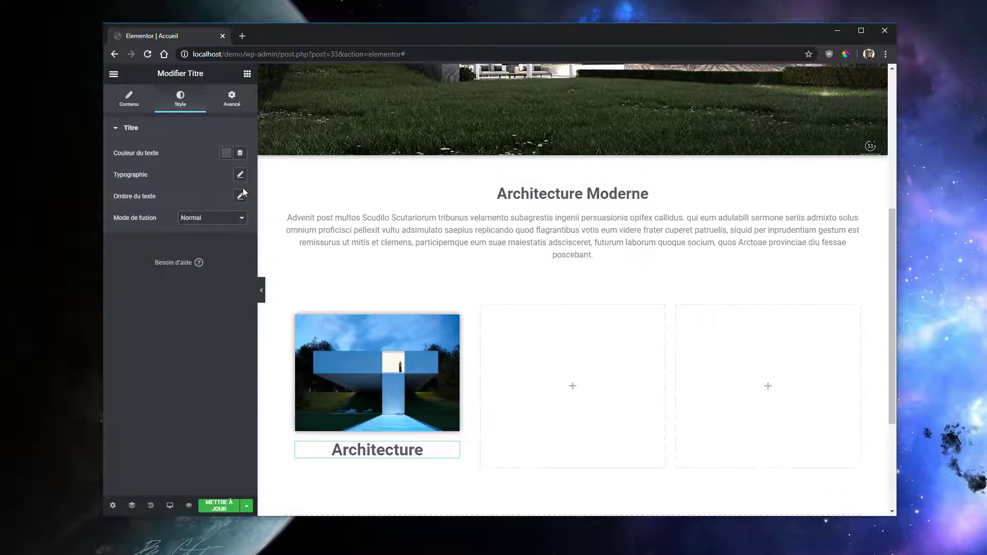
pyautogui.click(240, 174)
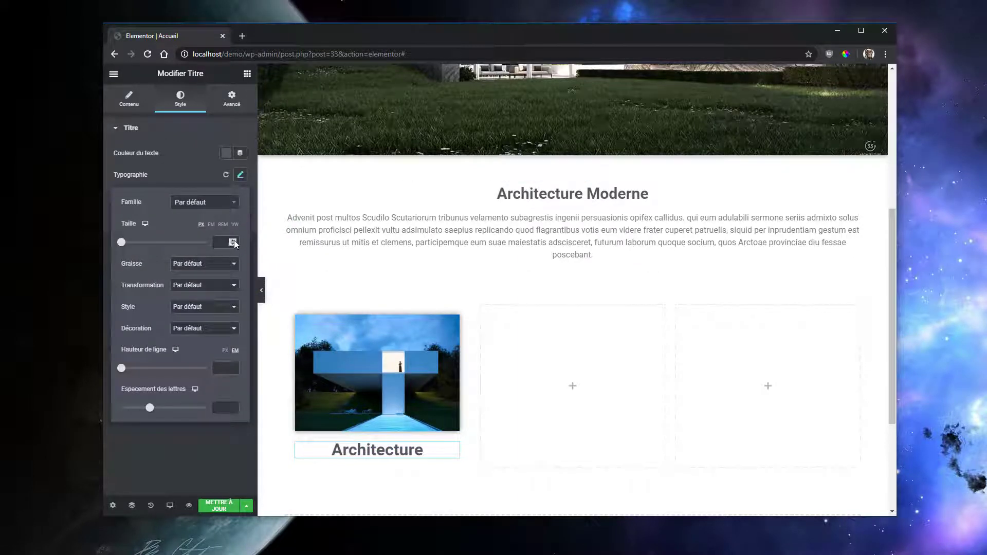
pyautogui.moveTo(234, 240); pyautogui.dragTo(234, 239)
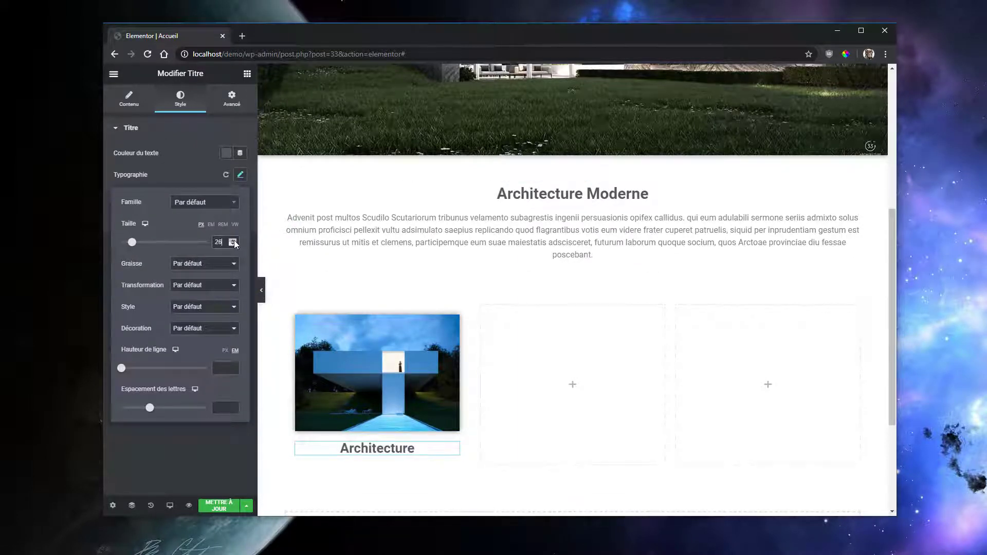
pyautogui.click(233, 245)
pyautogui.click(232, 244)
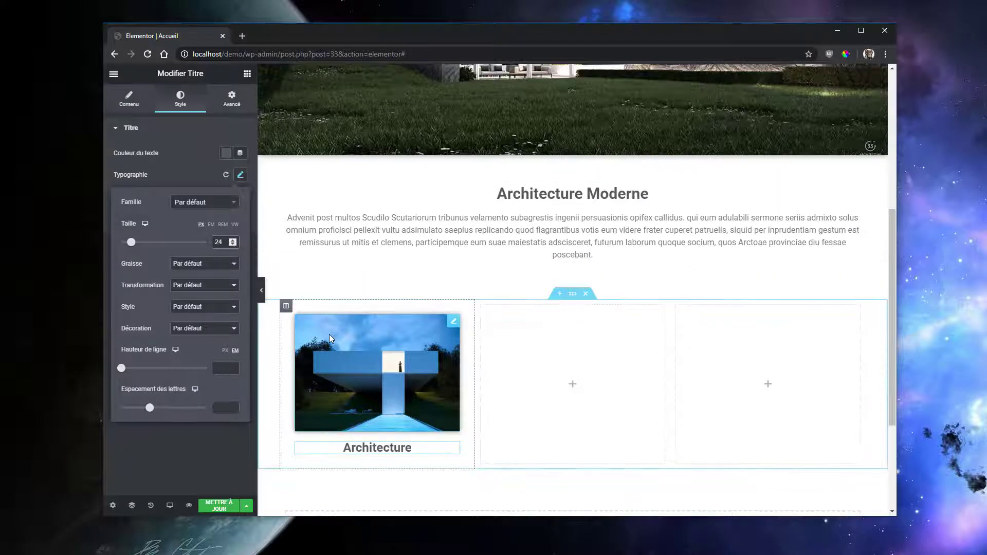
pyautogui.click(202, 167)
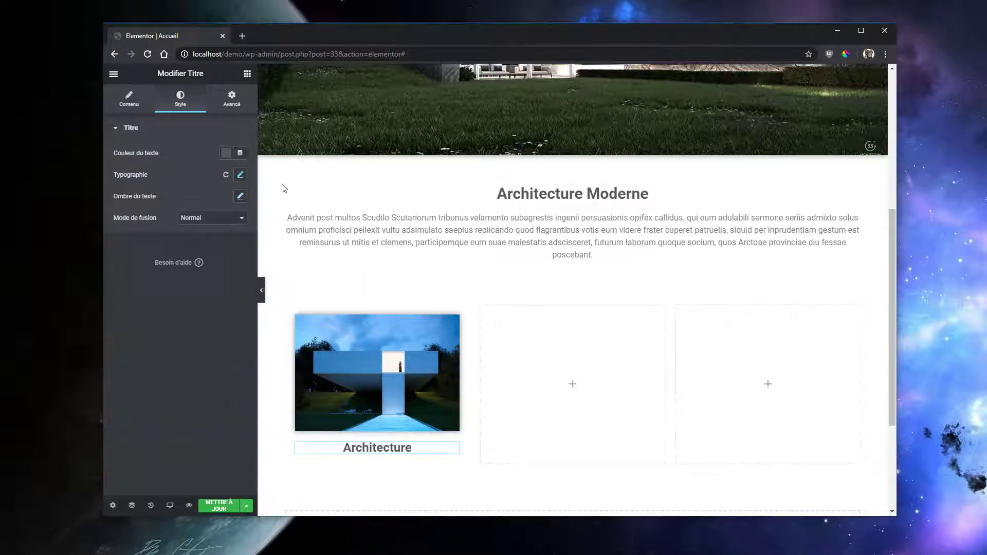
# Duplicate the centred Latin paragraph and move the copy under the "Architecture" title in the first column
pyautogui.click(248, 75)
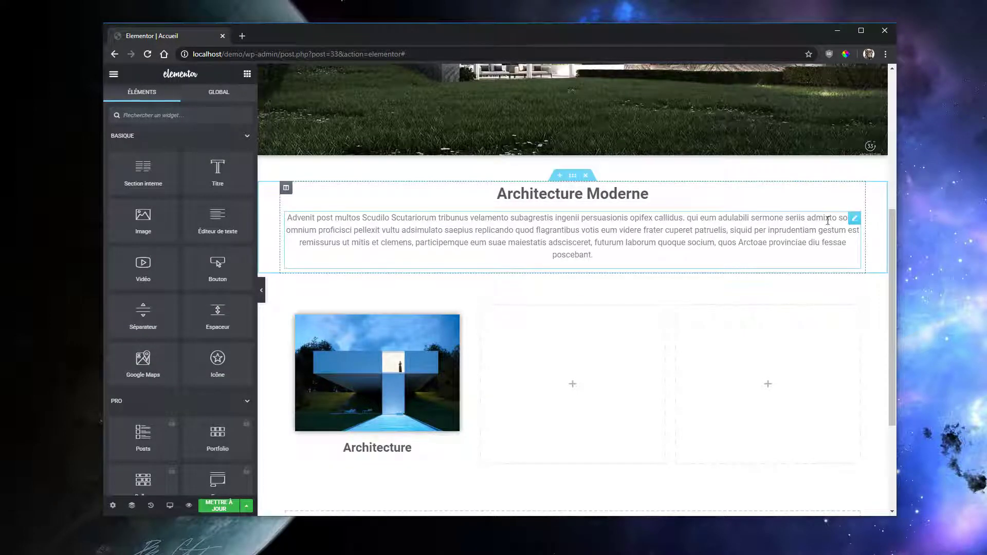
pyautogui.rightClick(853, 225)
pyautogui.click(823, 245)
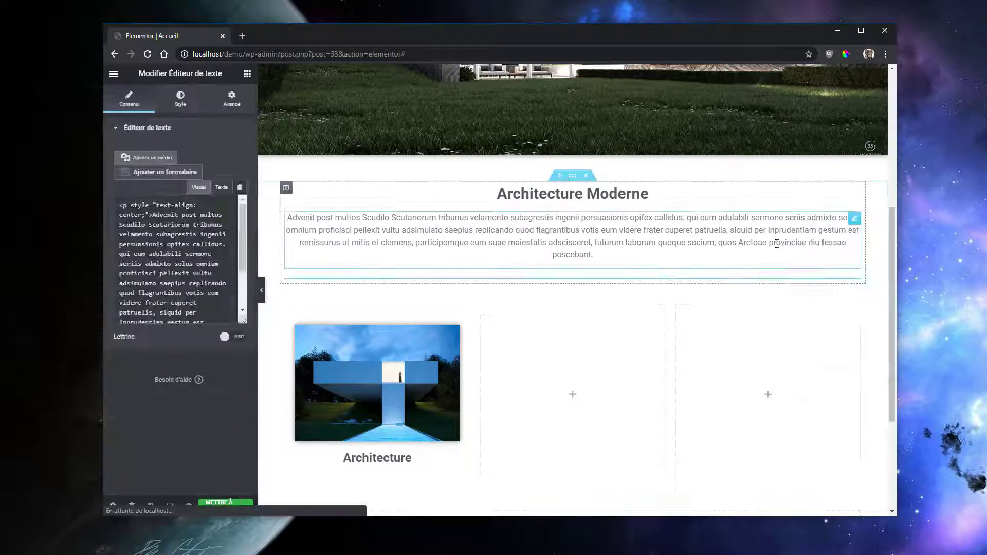
pyautogui.moveTo(855, 292); pyautogui.dragTo(405, 472)
pyautogui.scroll(-4, 511, 407)
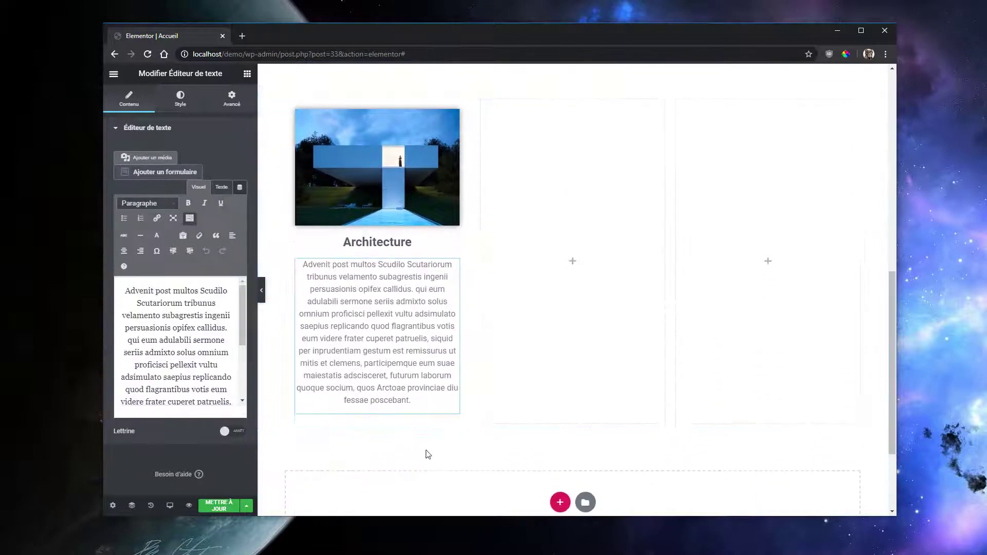
# Give the first column a box shadow for the hover state with a vertical offset of 10
pyautogui.scroll(3, 427, 454)
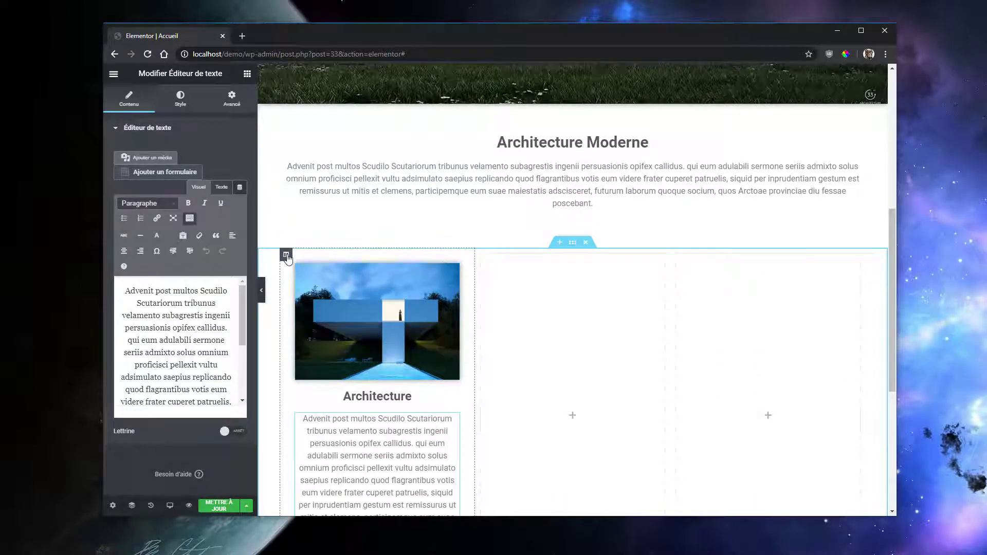
pyautogui.click(286, 255)
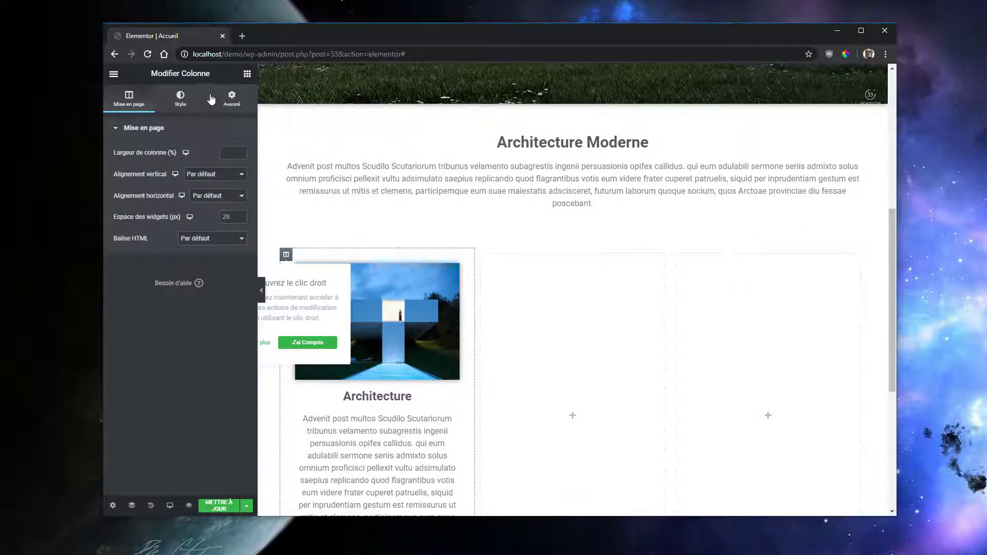
pyautogui.click(180, 100)
pyautogui.click(143, 203)
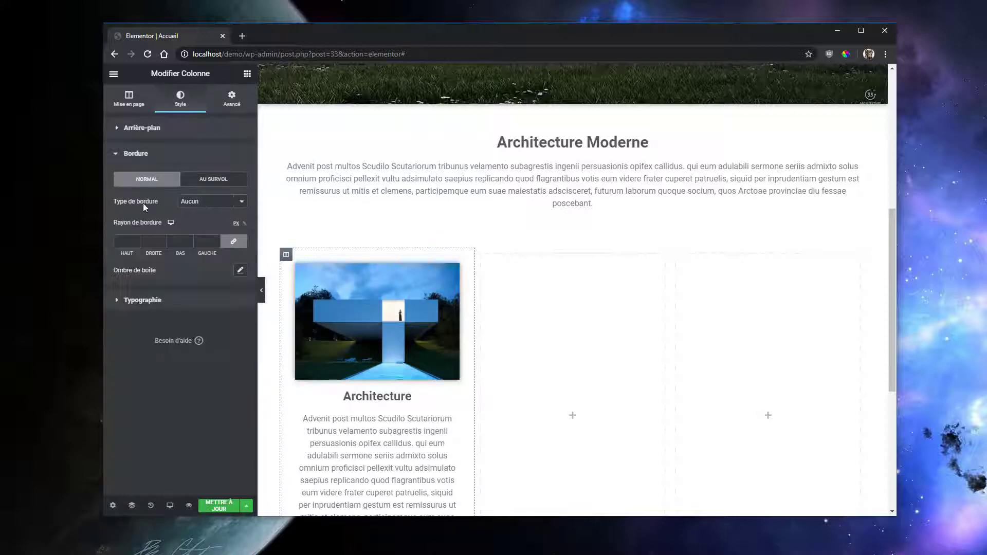
pyautogui.click(211, 180)
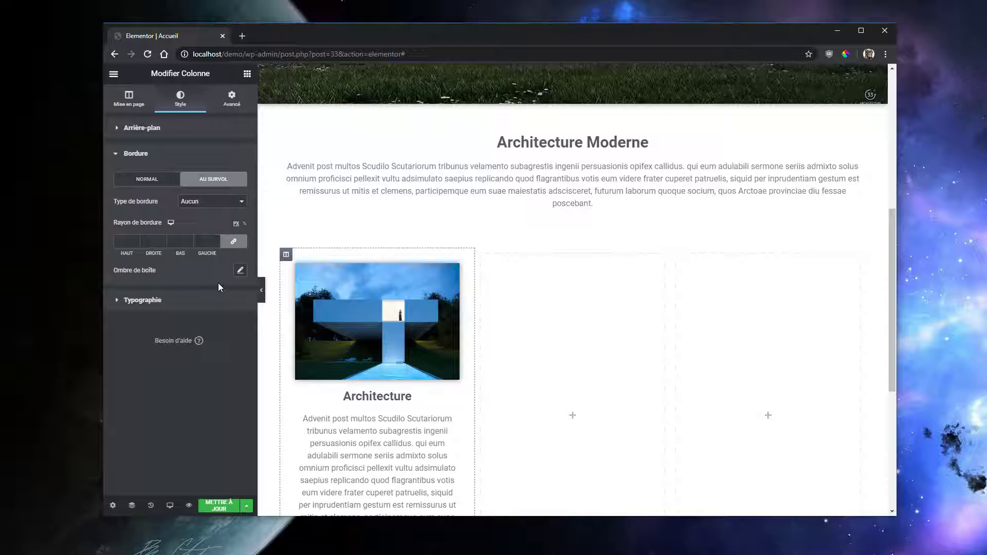
pyautogui.click(241, 273)
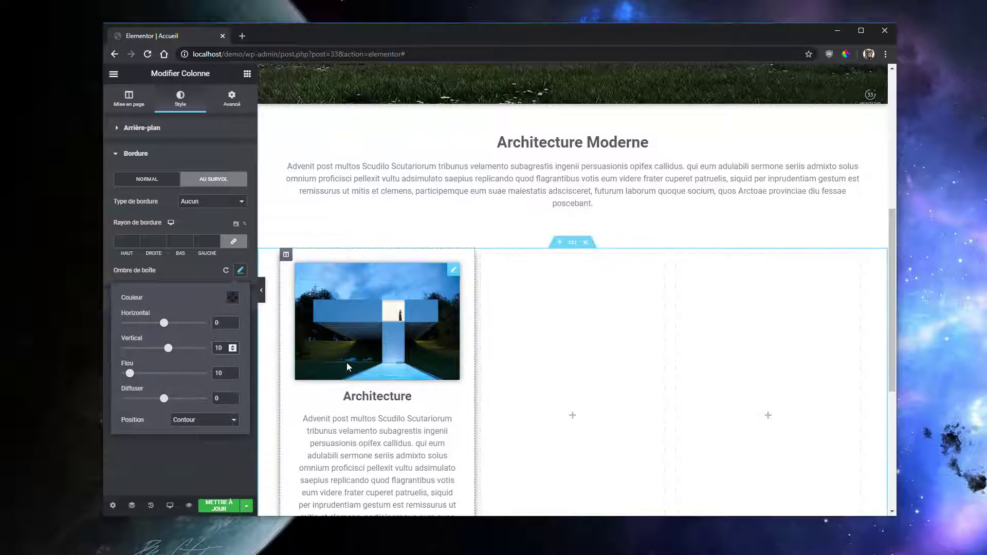
pyautogui.click(193, 269)
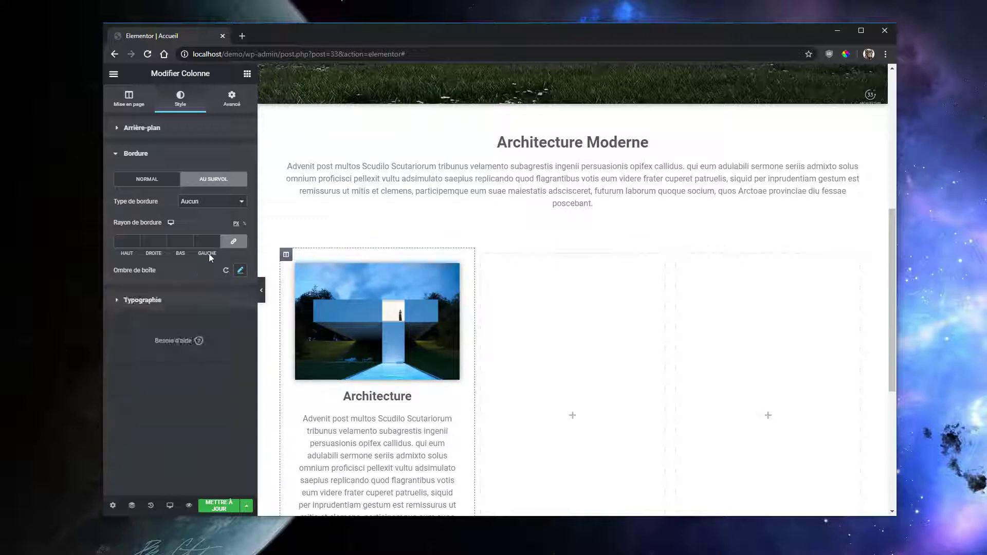
pyautogui.scroll(-2, 423, 466)
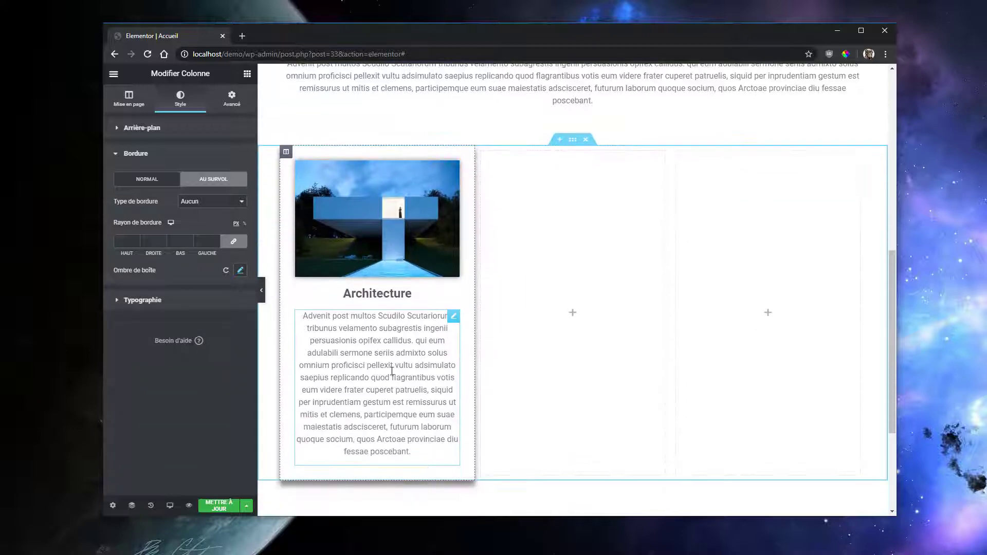
# Duplicate the finished "Architecture" card column twice within the three-column section
pyautogui.click(246, 75)
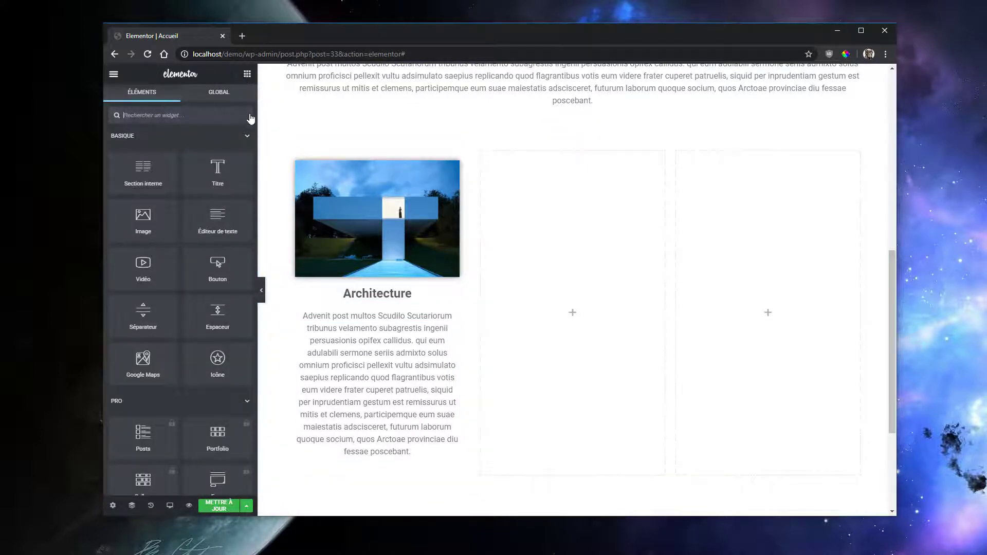
pyautogui.scroll(-4, 426, 406)
pyautogui.scroll(5, 431, 400)
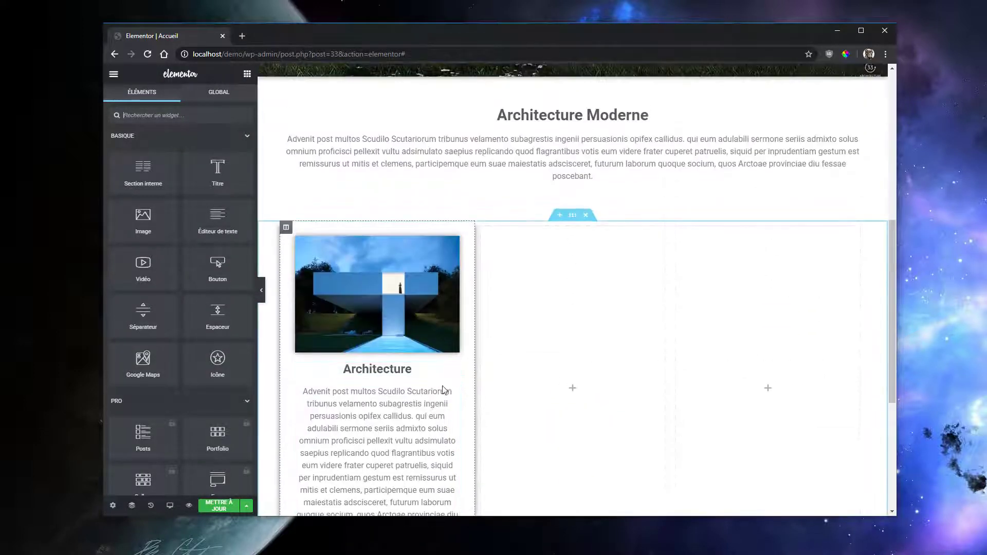
pyautogui.scroll(2, 443, 389)
pyautogui.scroll(-4, 437, 403)
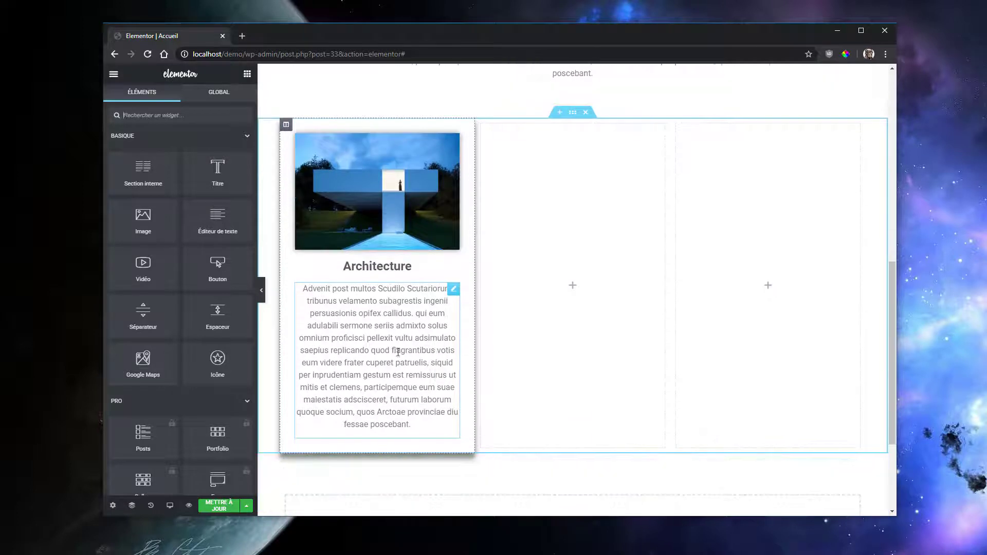
pyautogui.rightClick(286, 124)
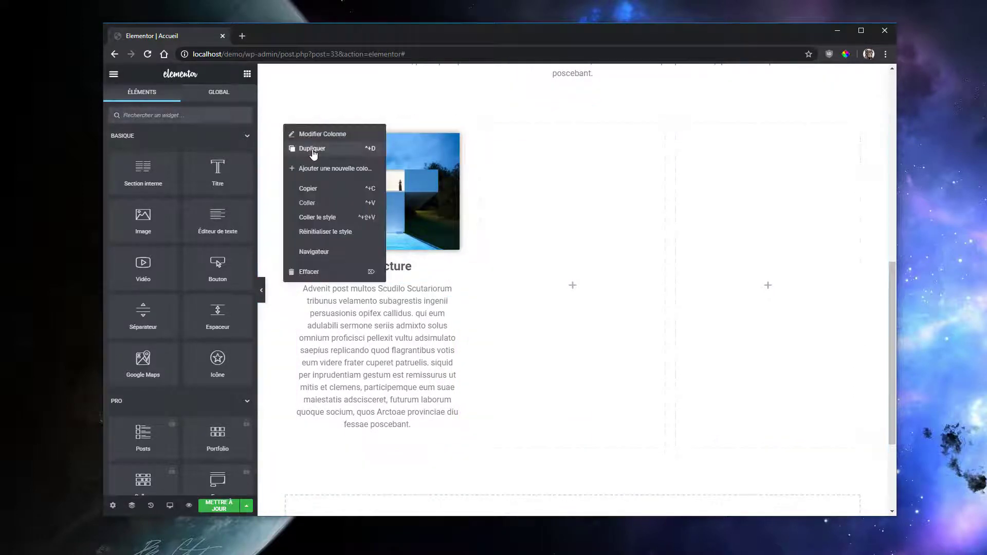
pyautogui.click(313, 149)
pyautogui.rightClick(433, 125)
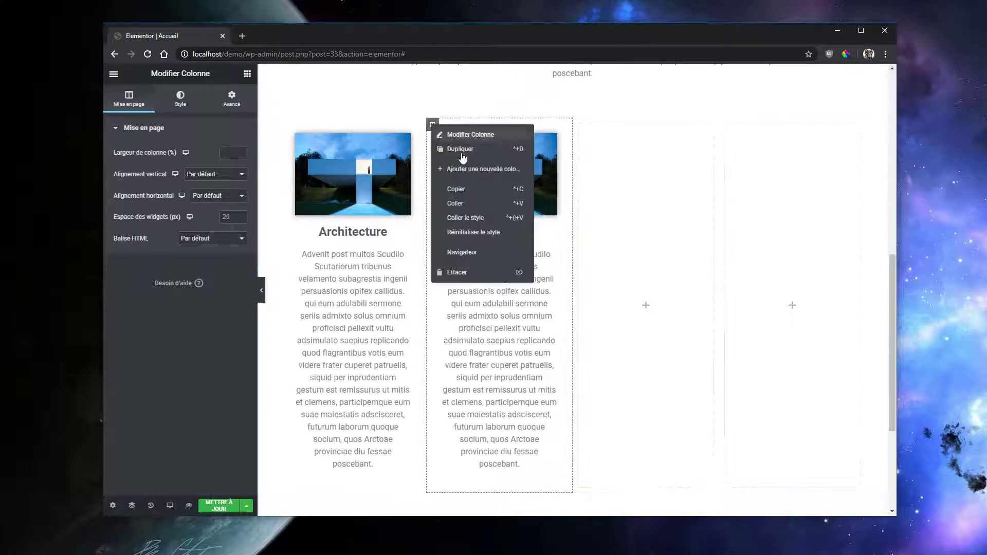
pyautogui.click(463, 156)
# Delete the two empty columns beside the three "Architecture" cards
pyautogui.rightClick(640, 132)
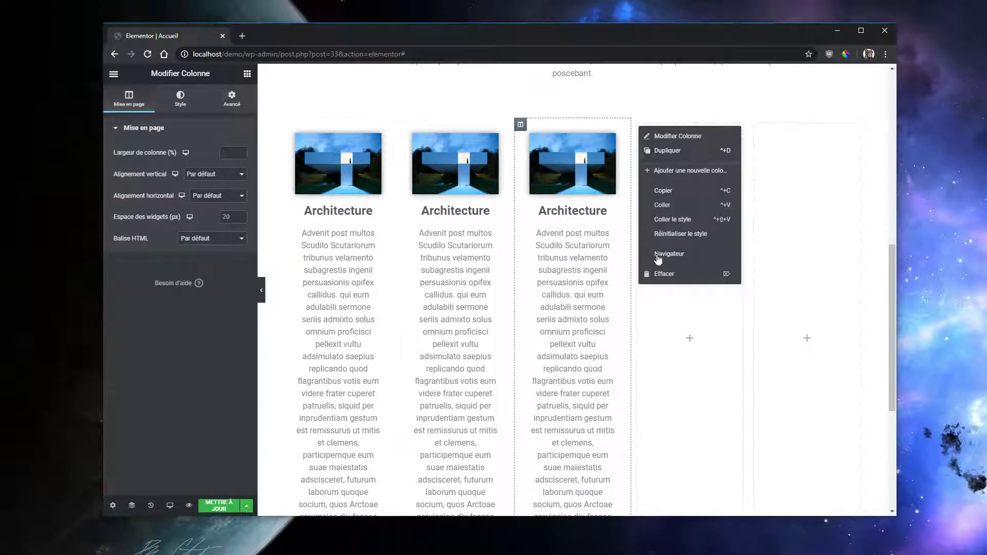
pyautogui.click(660, 273)
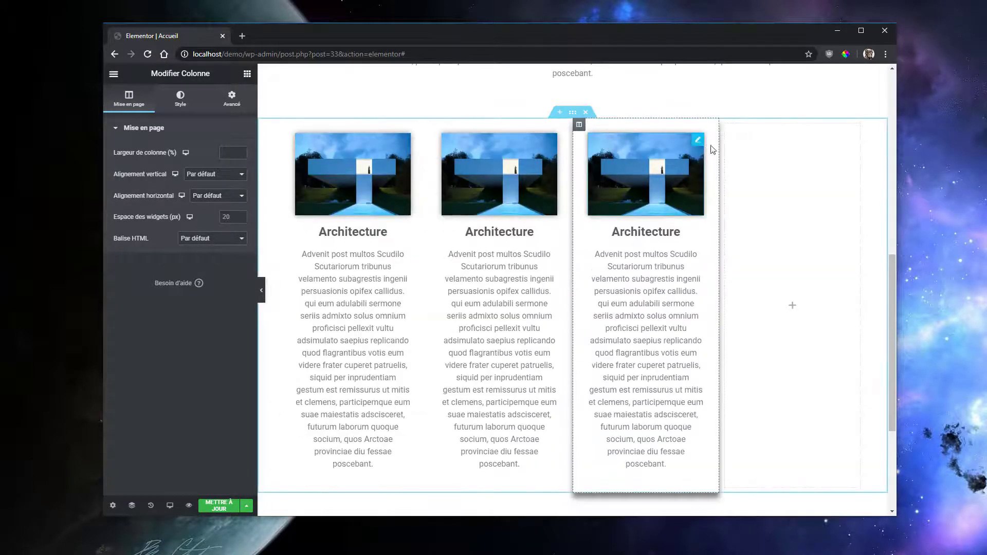
pyautogui.rightClick(727, 125)
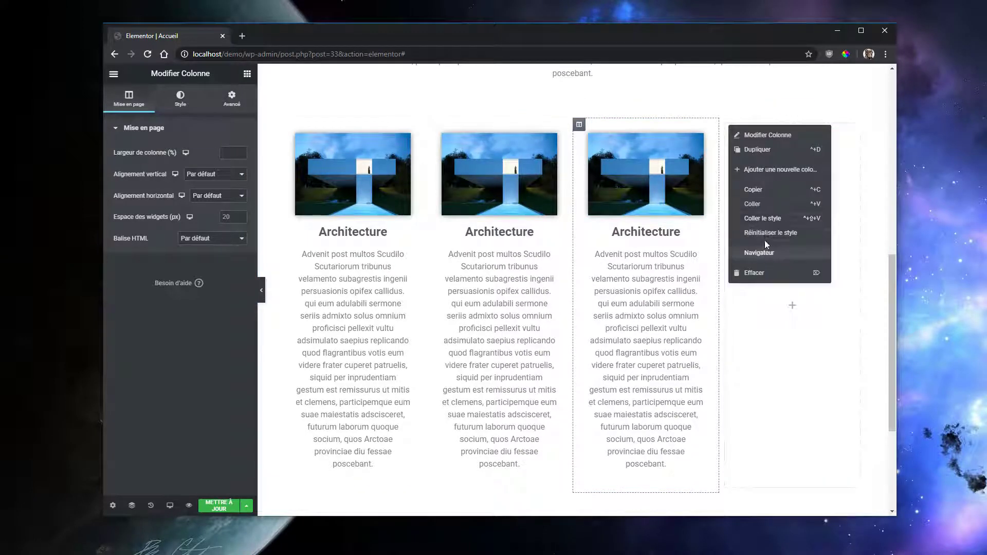
pyautogui.click(754, 273)
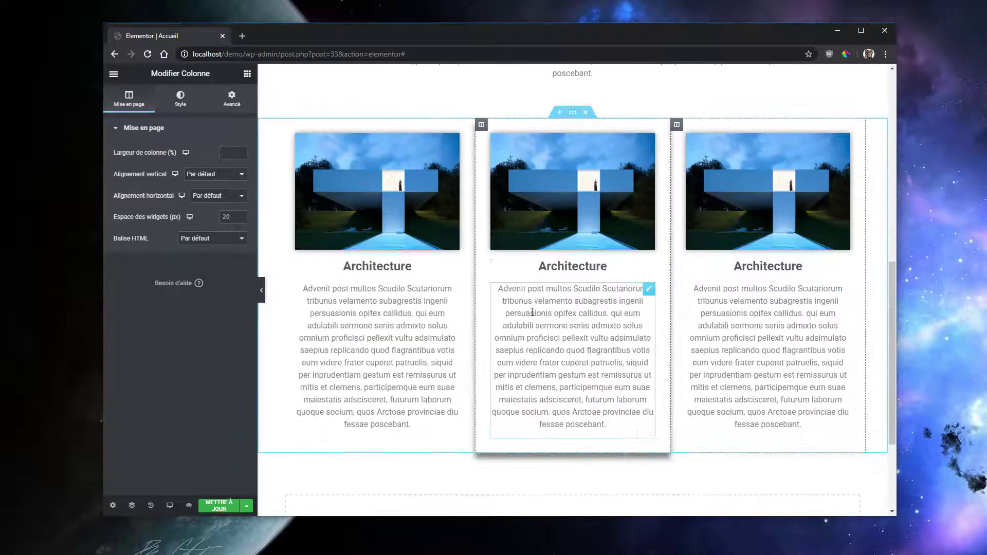
# Replace the second card's image with Acc_02.jpg from the media library
pyautogui.click(580, 164)
pyautogui.click(210, 199)
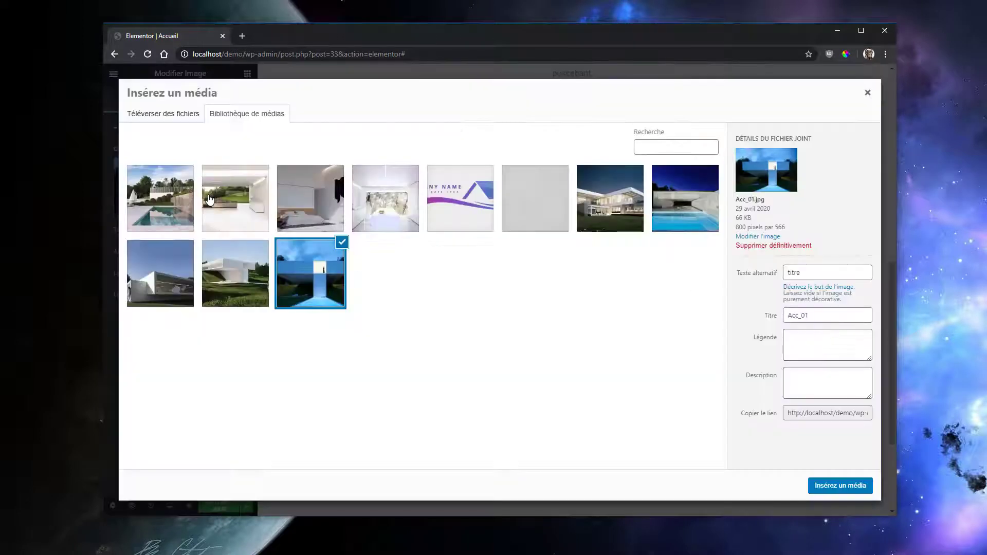
pyautogui.click(174, 286)
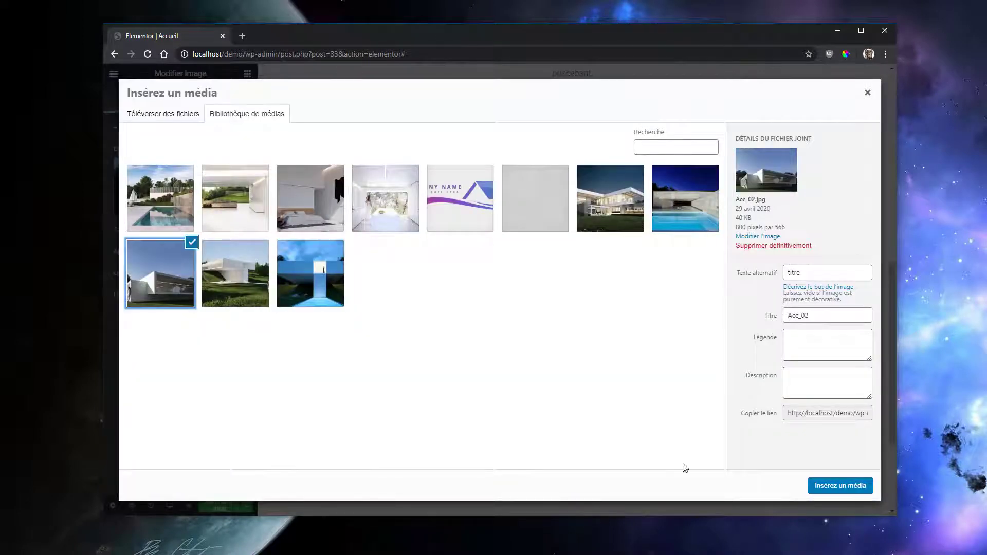
pyautogui.click(841, 486)
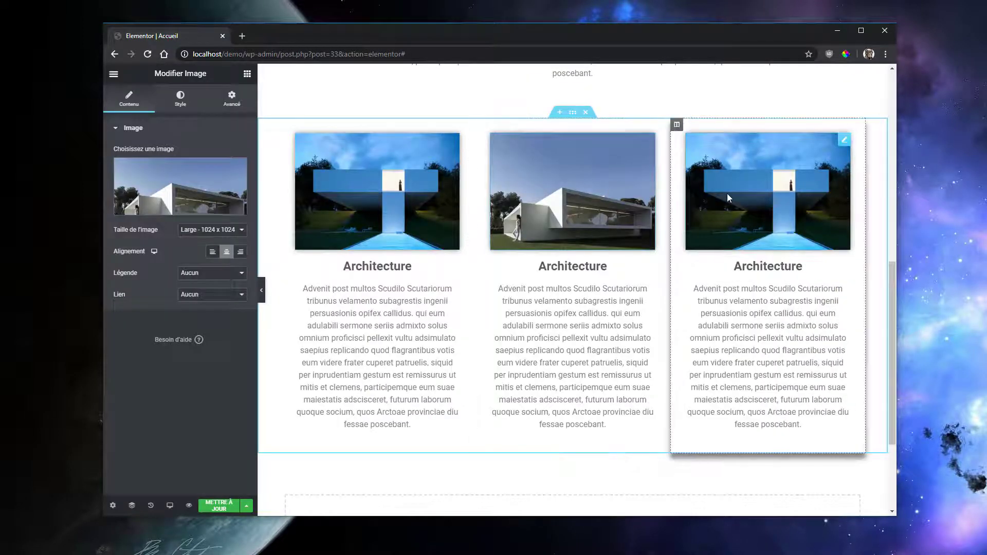
# Replace the third card's image with Acc_03.jpg from the media library
pyautogui.click(207, 201)
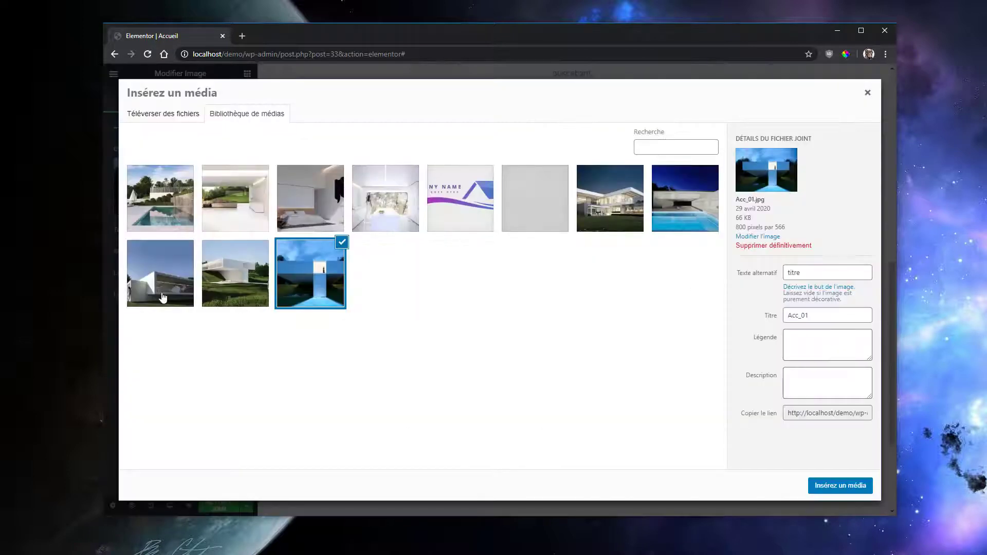
pyautogui.click(163, 297)
pyautogui.click(234, 278)
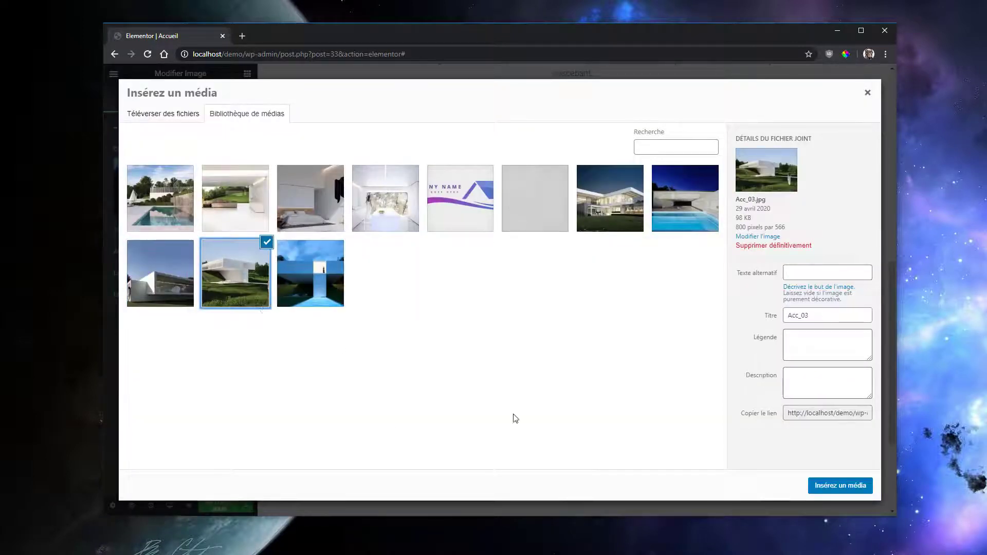
pyautogui.click(840, 485)
pyautogui.scroll(-2, 641, 356)
pyautogui.scroll(5, 641, 356)
pyautogui.scroll(-1, 642, 356)
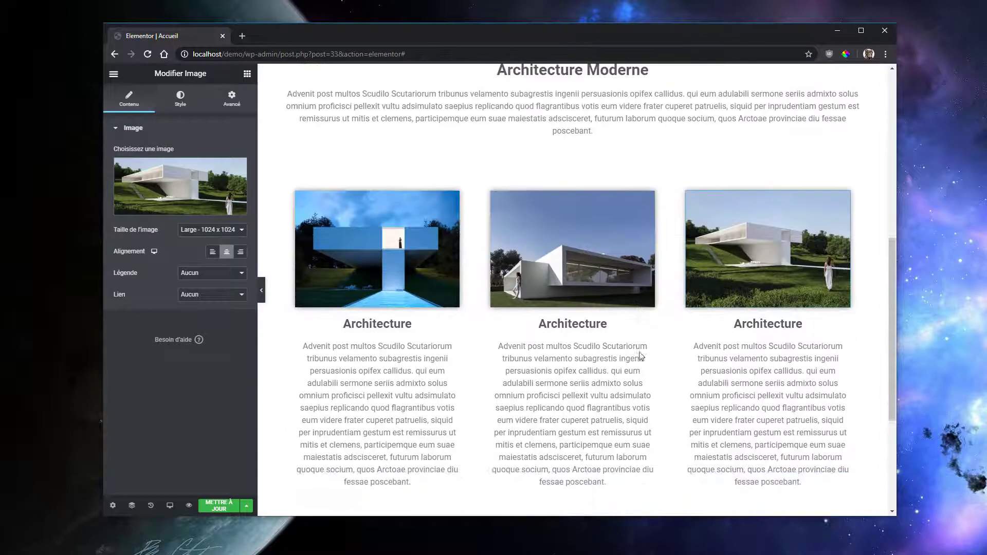
# Duplicate the spacer section above the cards and move the copy below the three-card section
pyautogui.click(574, 146)
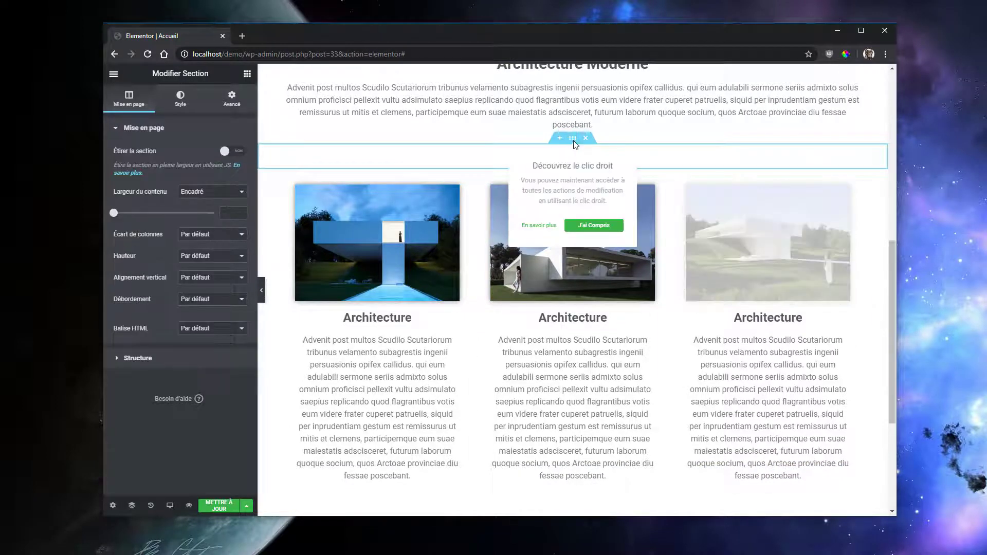
pyautogui.rightClick(573, 142)
pyautogui.click(561, 133)
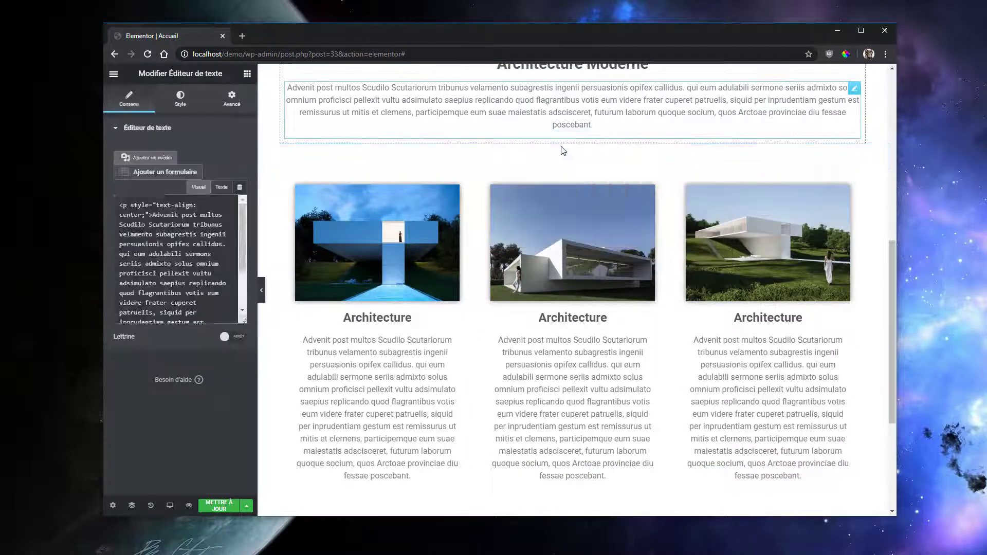
pyautogui.rightClick(572, 139)
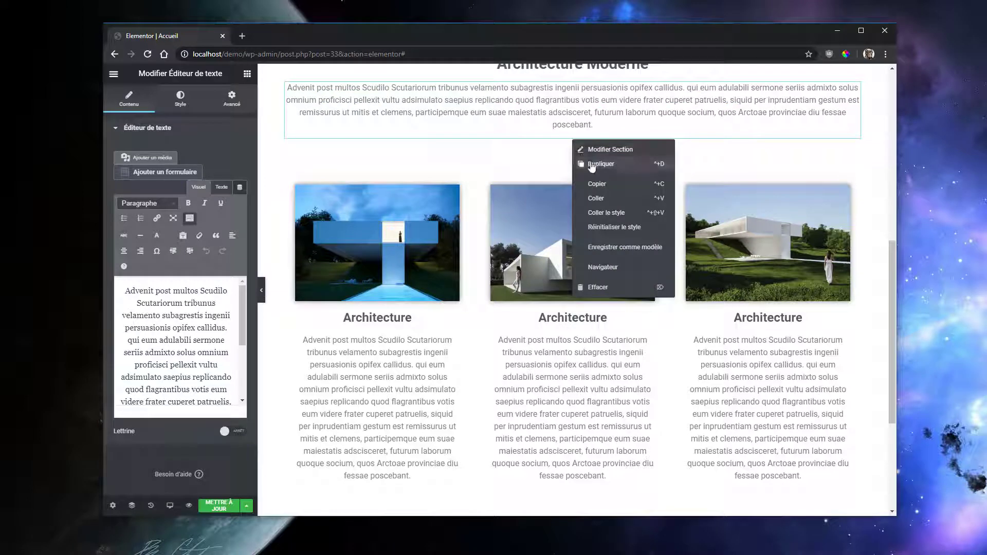
pyautogui.click(479, 175)
pyautogui.click(517, 154)
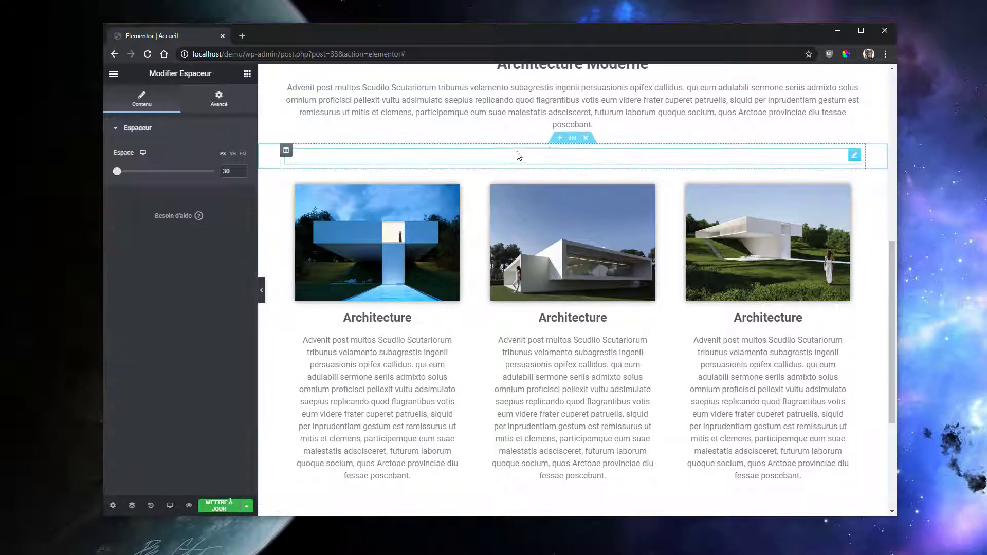
pyautogui.rightClick(571, 138)
pyautogui.click(560, 151)
pyautogui.rightClick(571, 140)
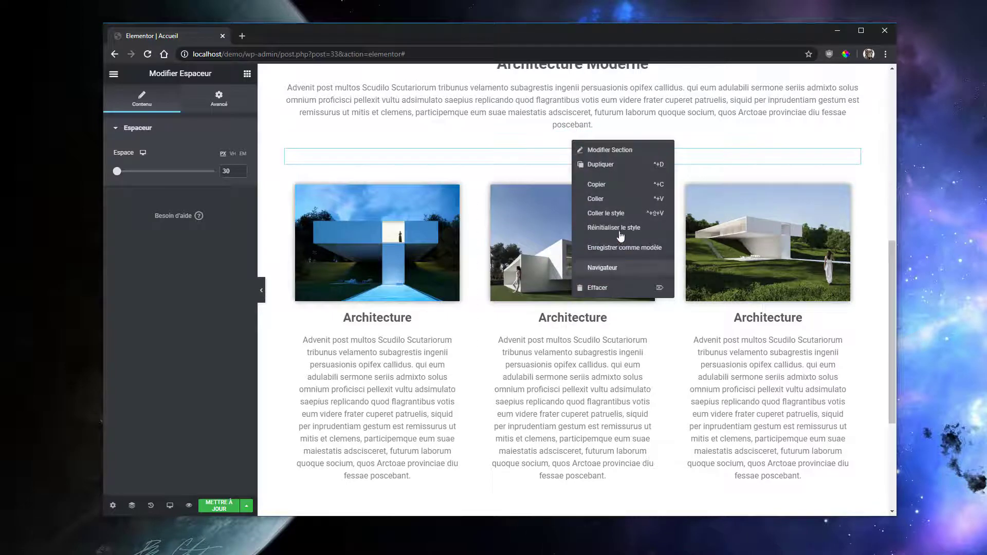
pyautogui.click(600, 164)
pyautogui.moveTo(572, 152); pyautogui.dragTo(584, 468)
pyautogui.scroll(-3, 606, 503)
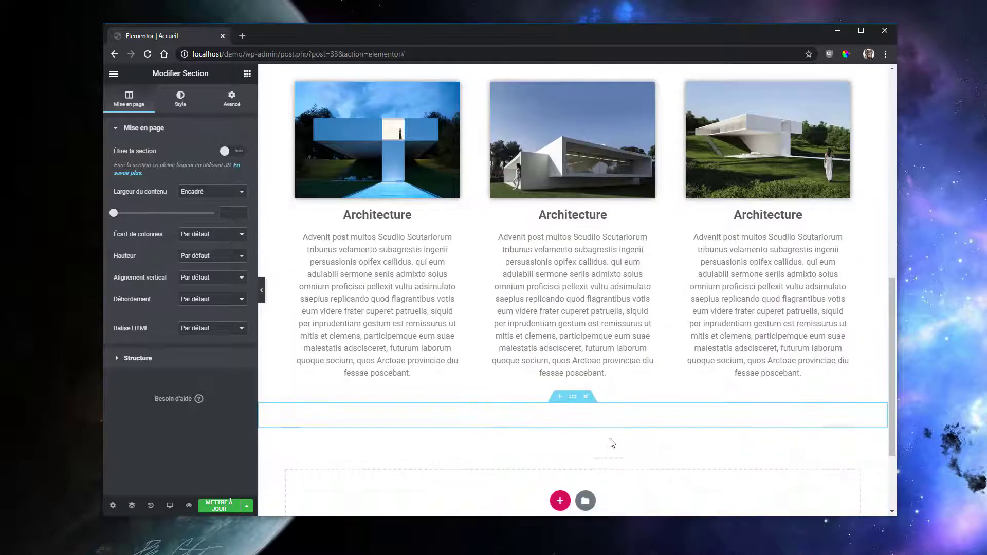
# Add a single-column section below the lower spacer and enable stretching it to full width
pyautogui.click(563, 398)
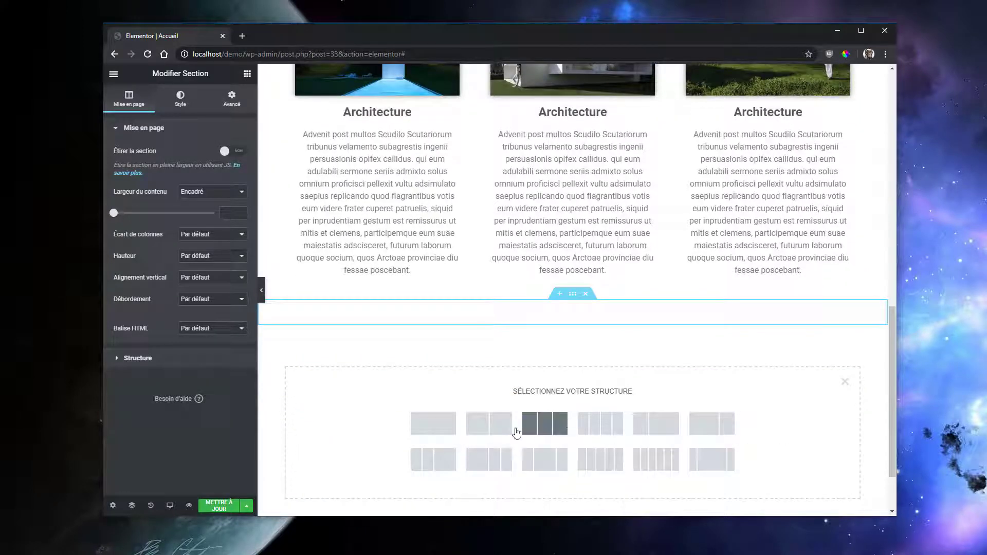
pyautogui.click(434, 426)
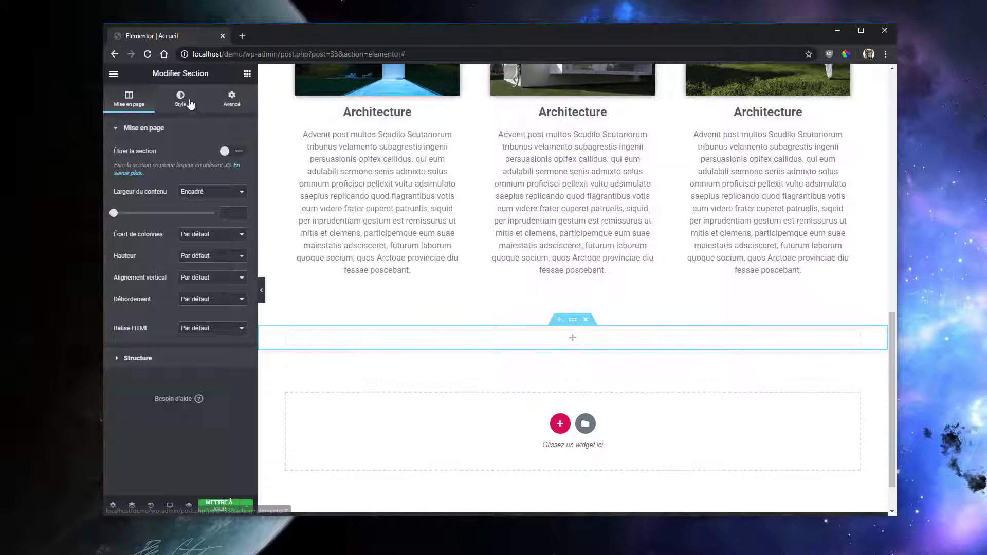
pyautogui.click(229, 151)
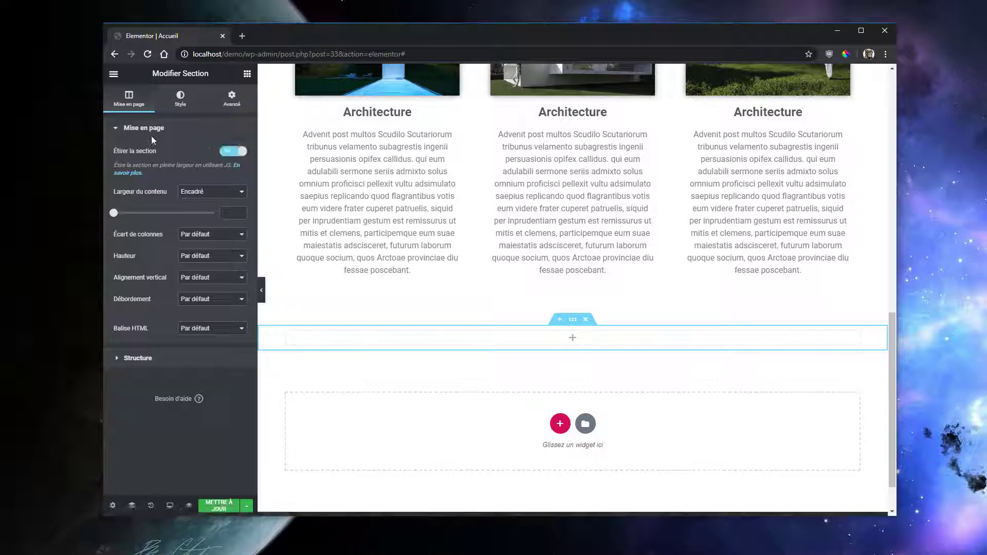
# Give the new section a classic background using the image Centre.jpg from the media library
pyautogui.click(179, 97)
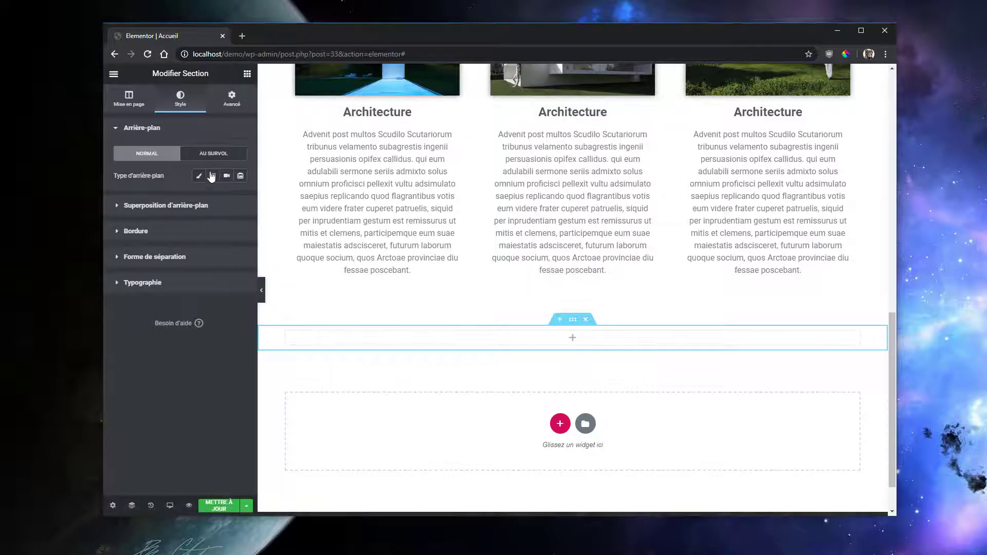
pyautogui.click(199, 177)
pyautogui.click(212, 248)
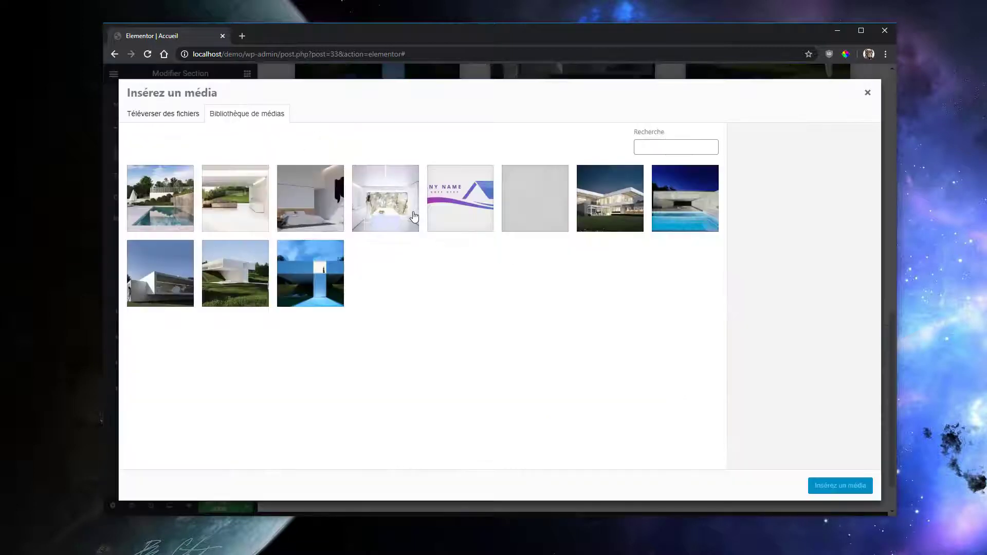
pyautogui.click(686, 212)
pyautogui.click(839, 486)
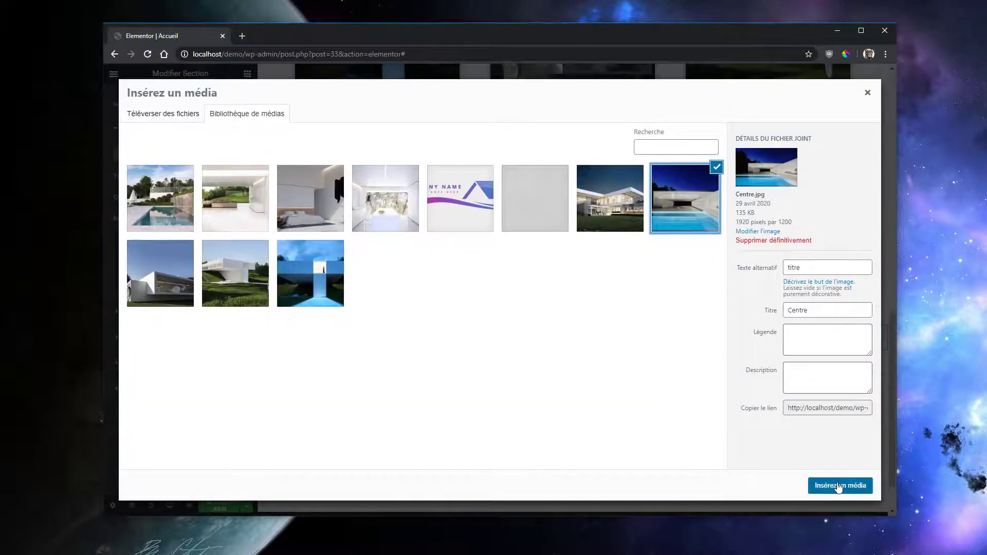
# Set the section's background image to position Centre centré, attachment Fixe, repeat Non-répété and size Couvrir
pyautogui.click(206, 303)
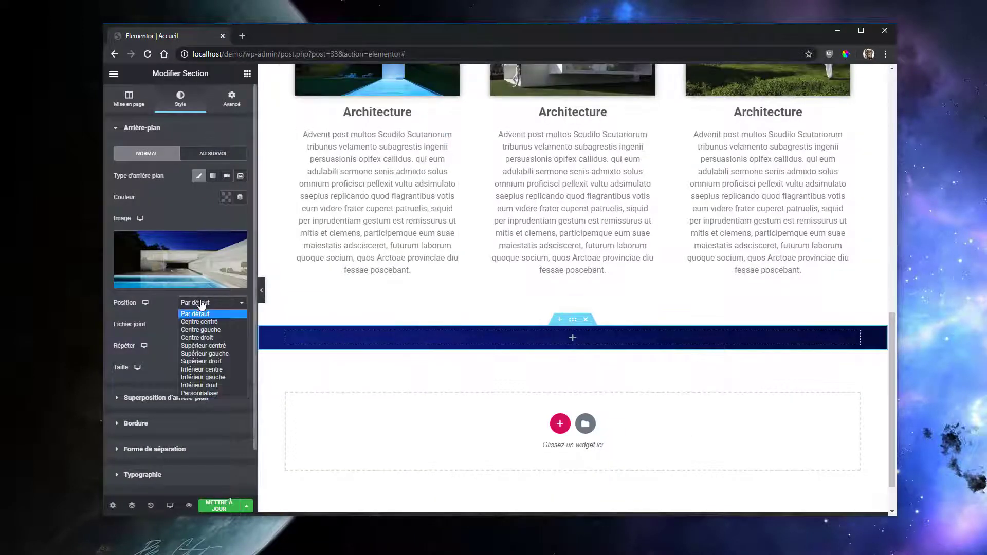
pyautogui.click(203, 322)
pyautogui.click(204, 325)
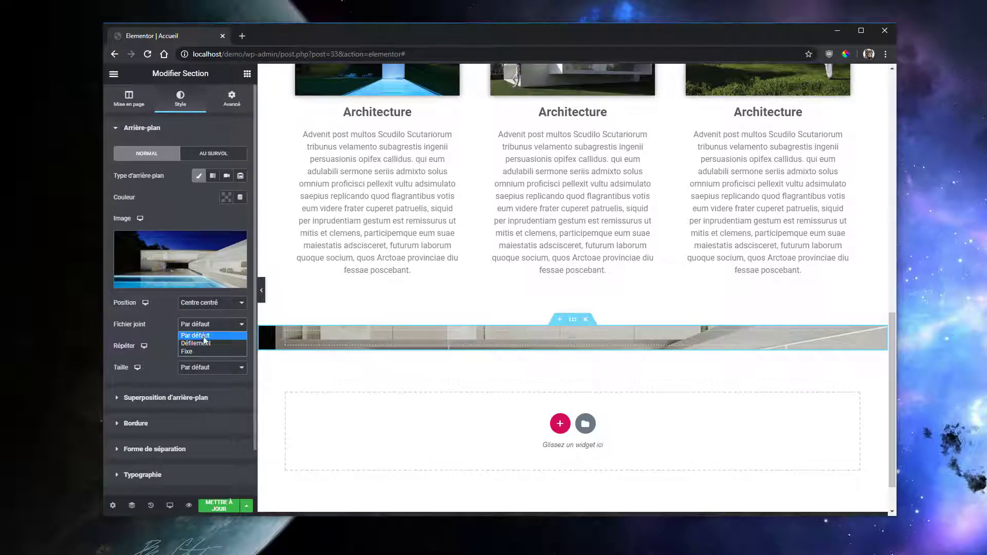
pyautogui.click(196, 351)
pyautogui.click(212, 375)
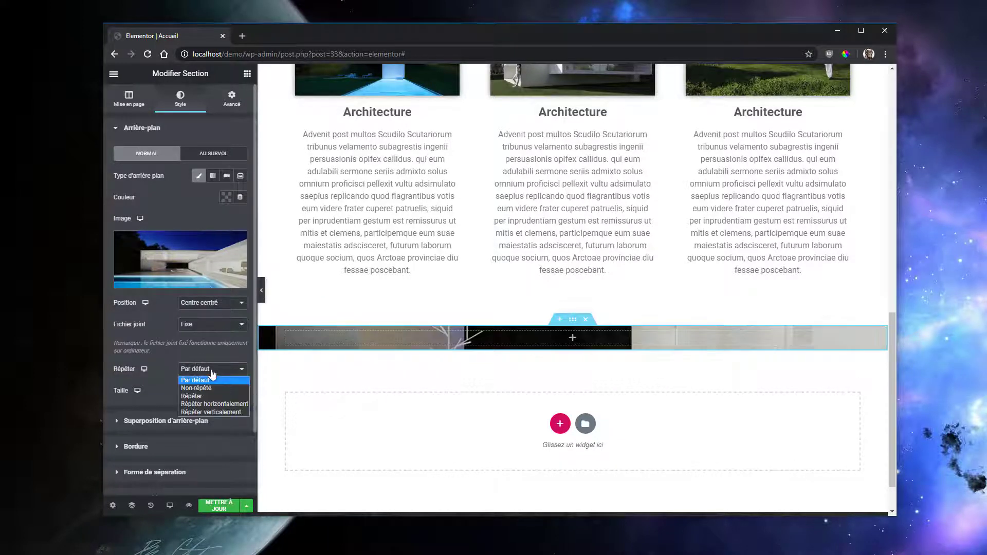
pyautogui.click(211, 388)
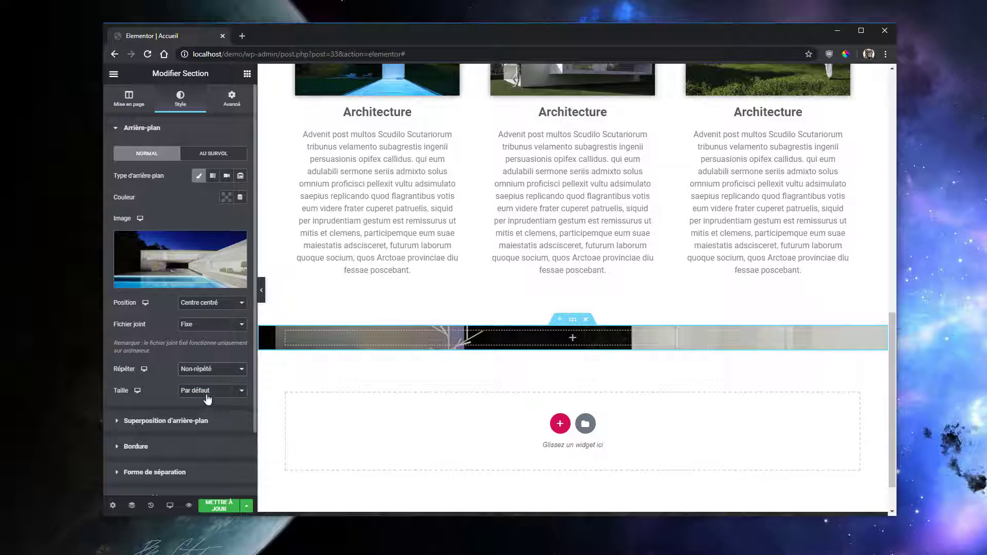
pyautogui.click(205, 392)
pyautogui.click(204, 416)
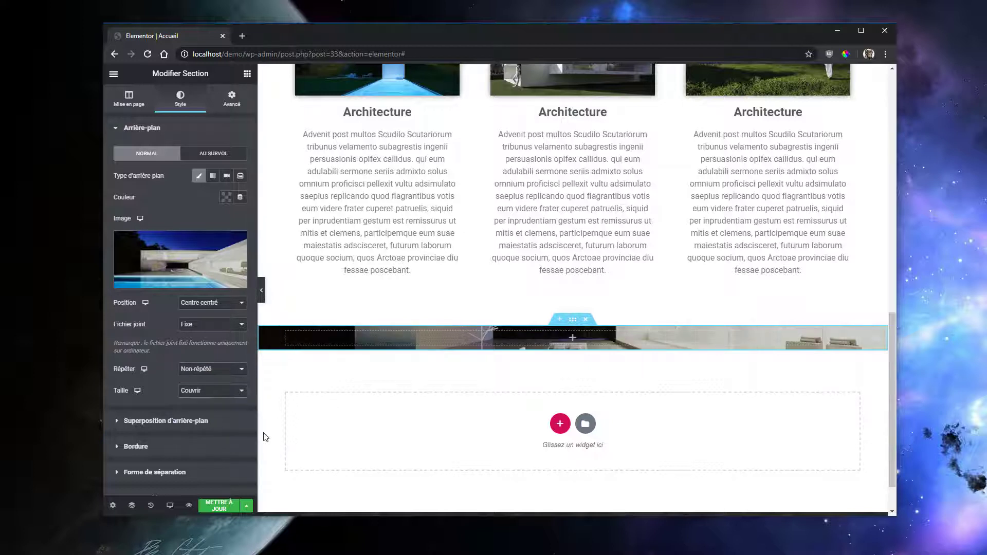
# Unlink the section's inner padding values and set the top and bottom padding to 300 px each
pyautogui.click(233, 100)
pyautogui.click(233, 219)
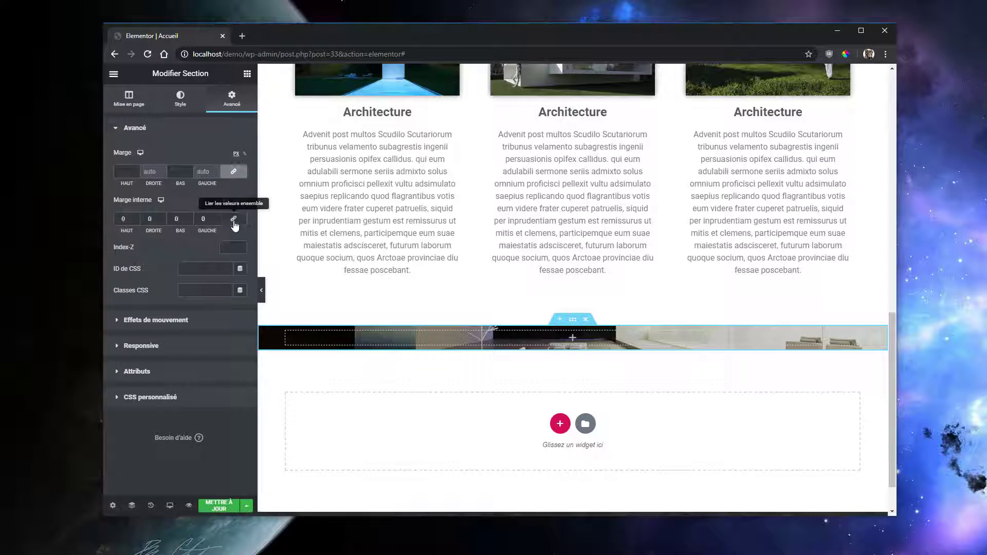
pyautogui.doubleClick(123, 218)
pyautogui.write('300')
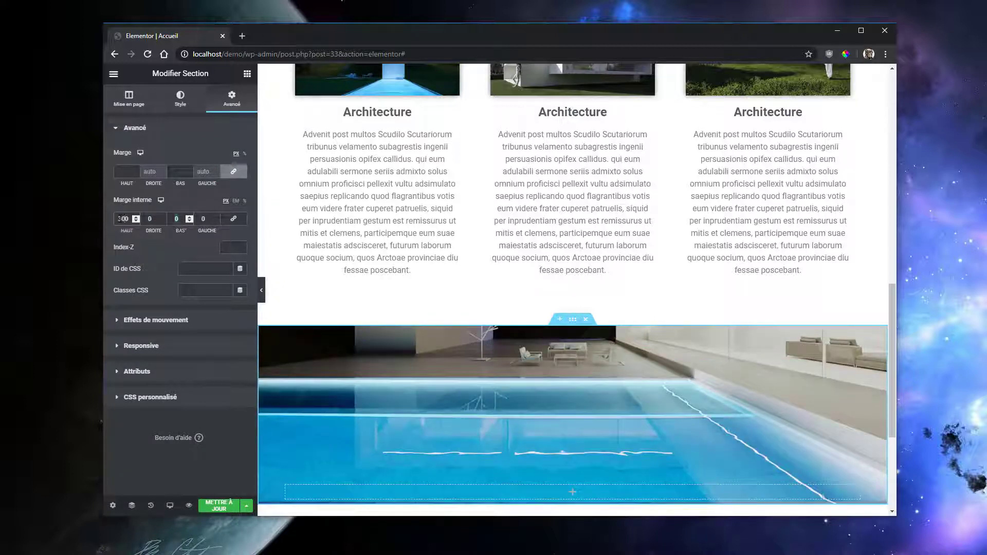
pyautogui.write('300')
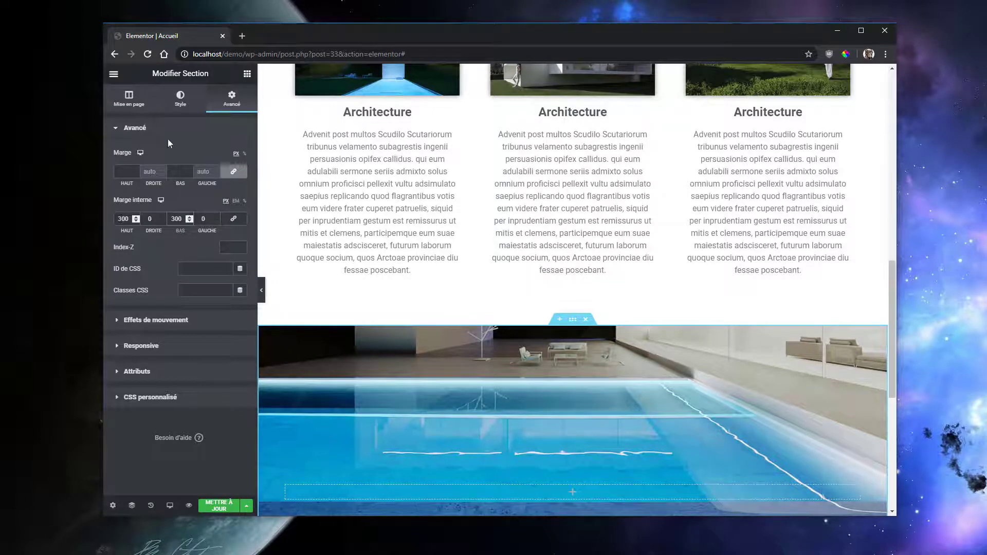
# Duplicate the spacer section above the full-width image section and move the copy directly below the image section
pyautogui.scroll(-5, 563, 391)
pyautogui.scroll(2, 564, 389)
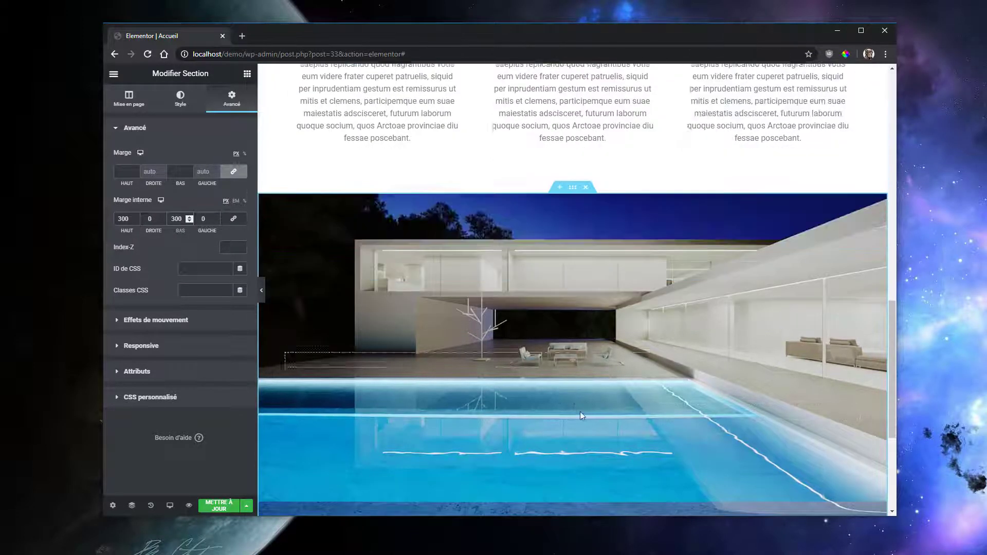
pyautogui.scroll(-1, 580, 411)
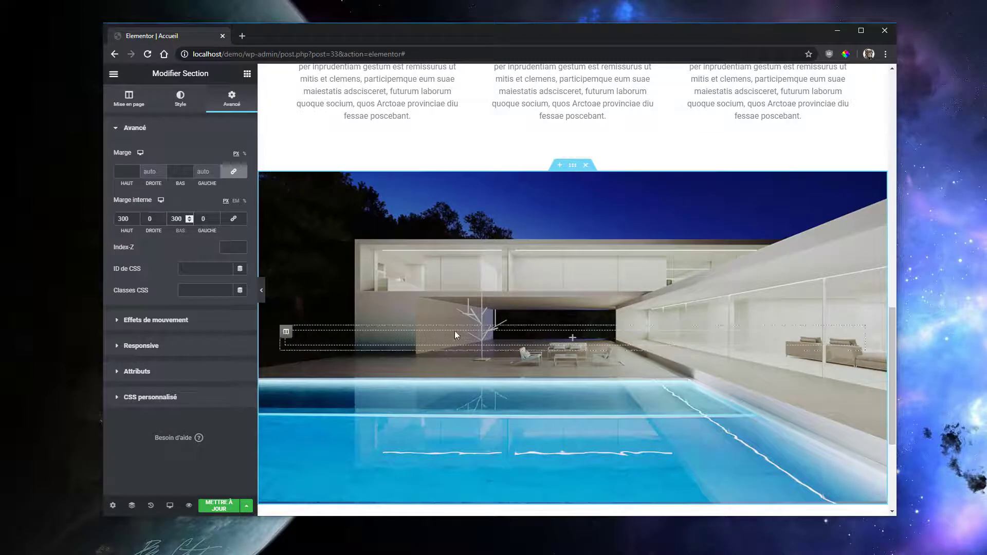
pyautogui.scroll(3, 507, 310)
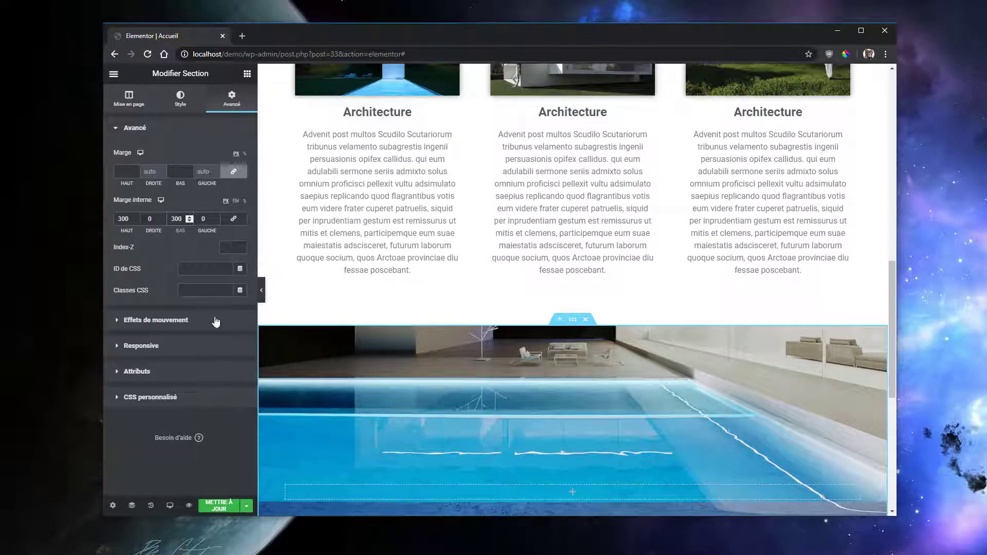
pyautogui.scroll(-4, 534, 373)
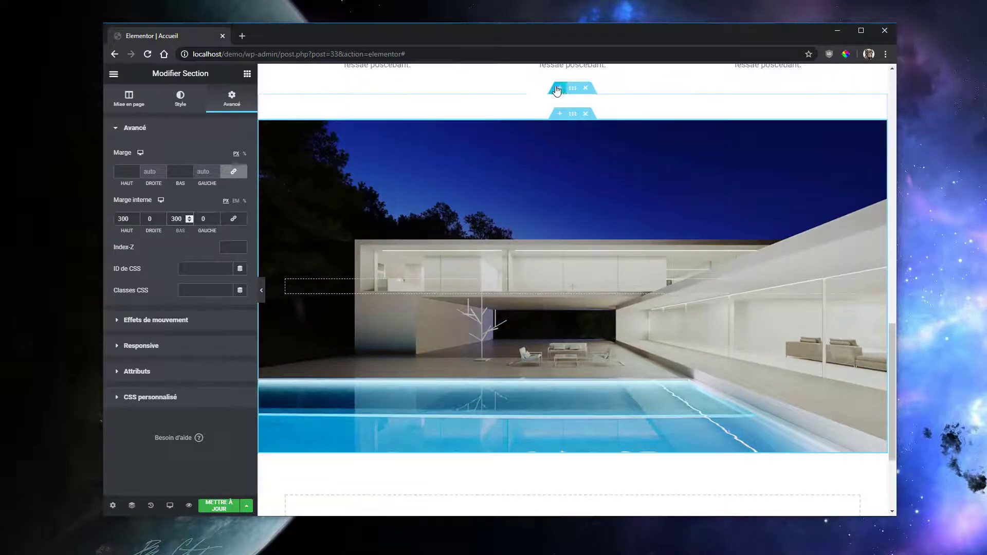
pyautogui.rightClick(570, 92)
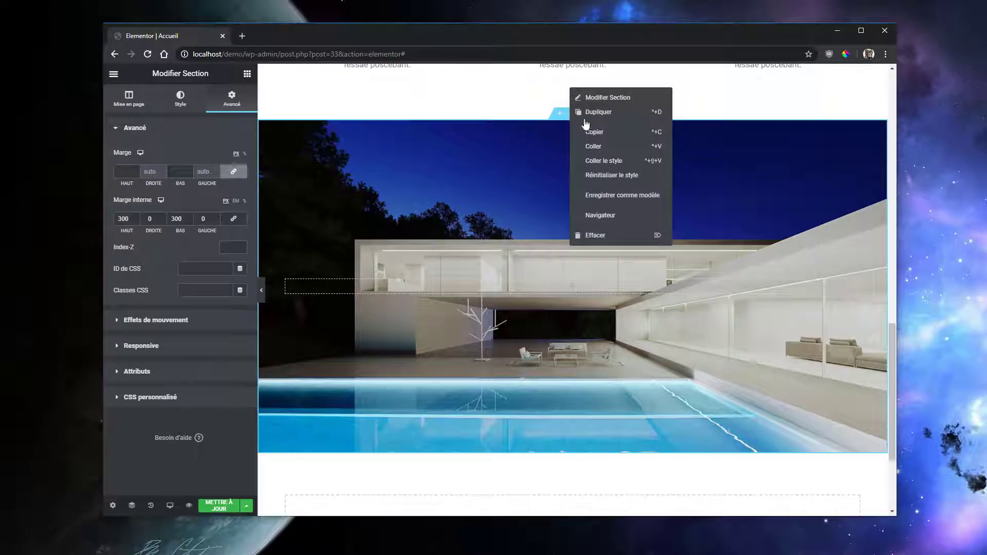
pyautogui.click(617, 109)
pyautogui.moveTo(571, 114); pyautogui.dragTo(550, 489)
# Add a two-column section below the spacer that follows the full-width image section
pyautogui.scroll(-3, 595, 447)
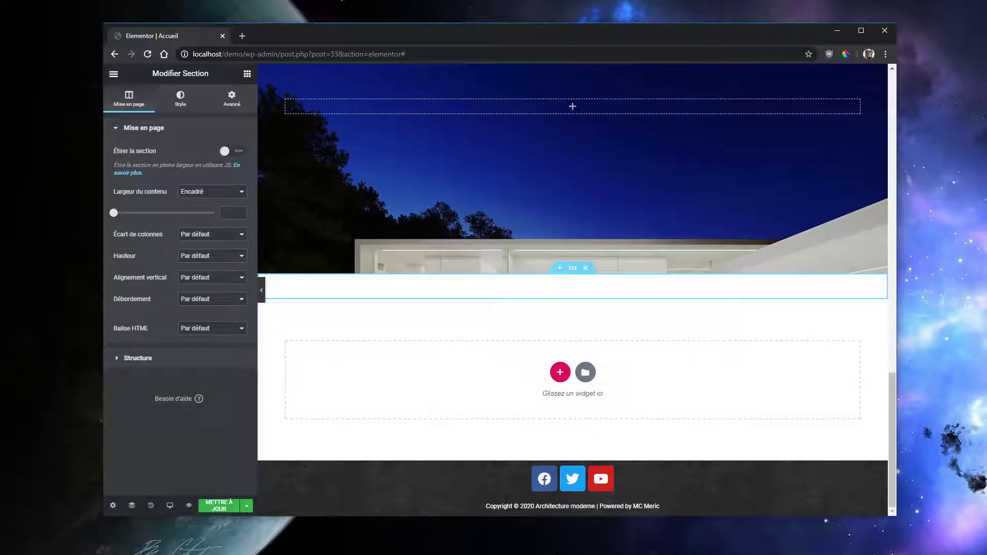
pyautogui.click(557, 372)
pyautogui.click(489, 398)
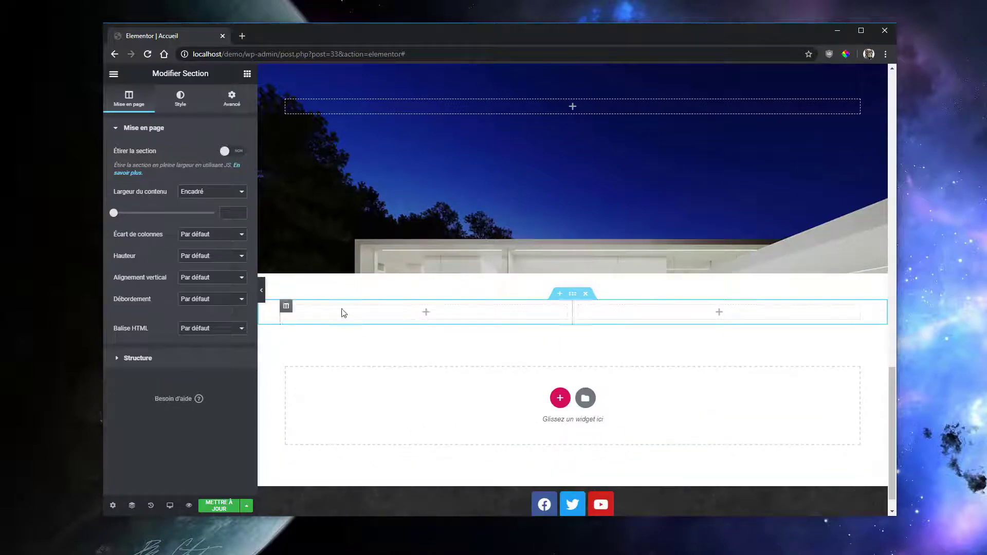
# Collapse the PRO widget category and place a Boîte d'image widget in the first column of the new section
pyautogui.click(247, 76)
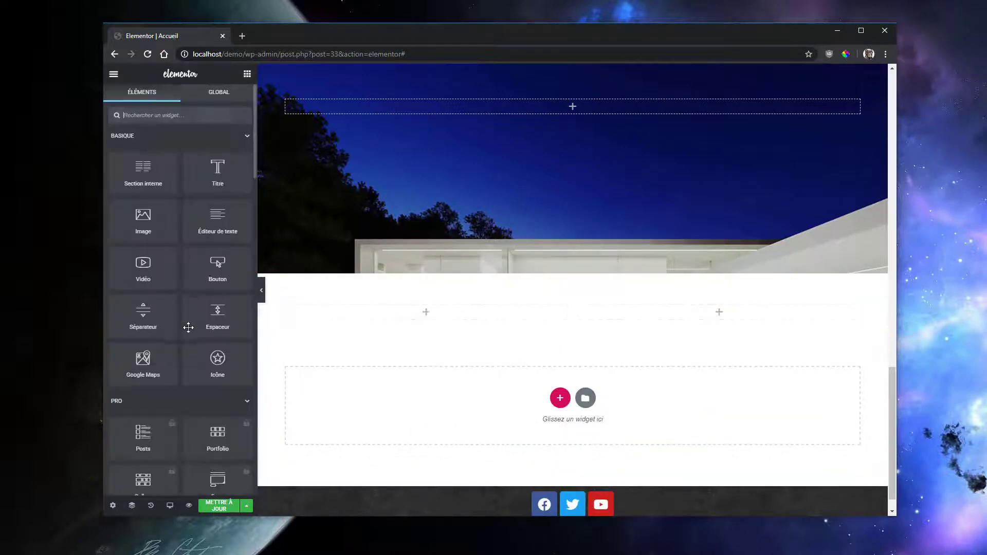
pyautogui.scroll(-2, 186, 325)
pyautogui.click(248, 302)
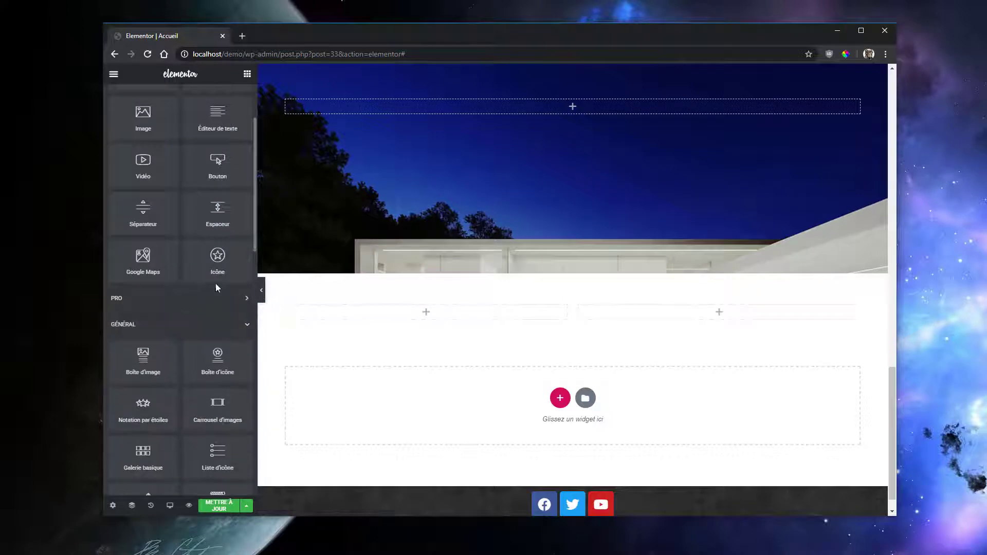
pyautogui.scroll(-5, 204, 269)
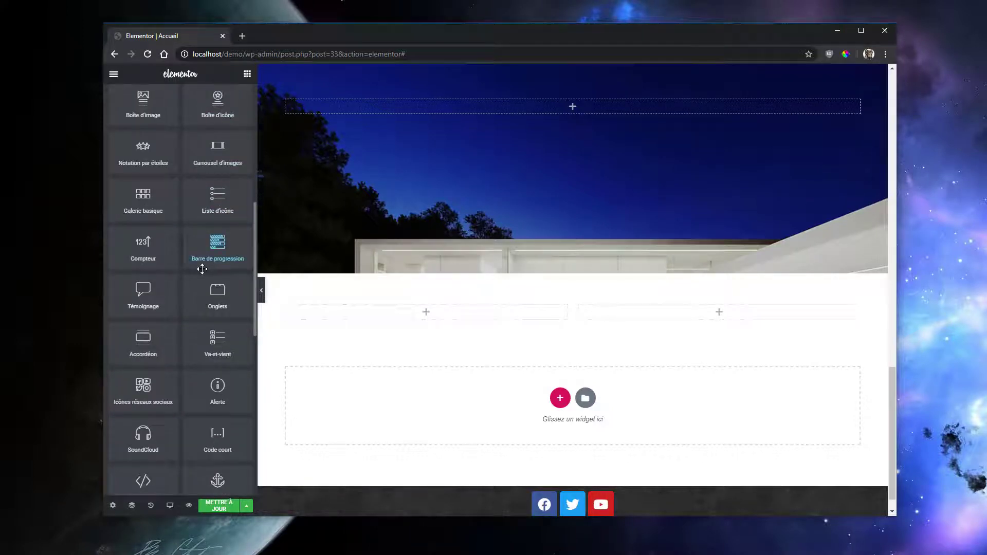
pyautogui.moveTo(149, 123); pyautogui.dragTo(381, 316)
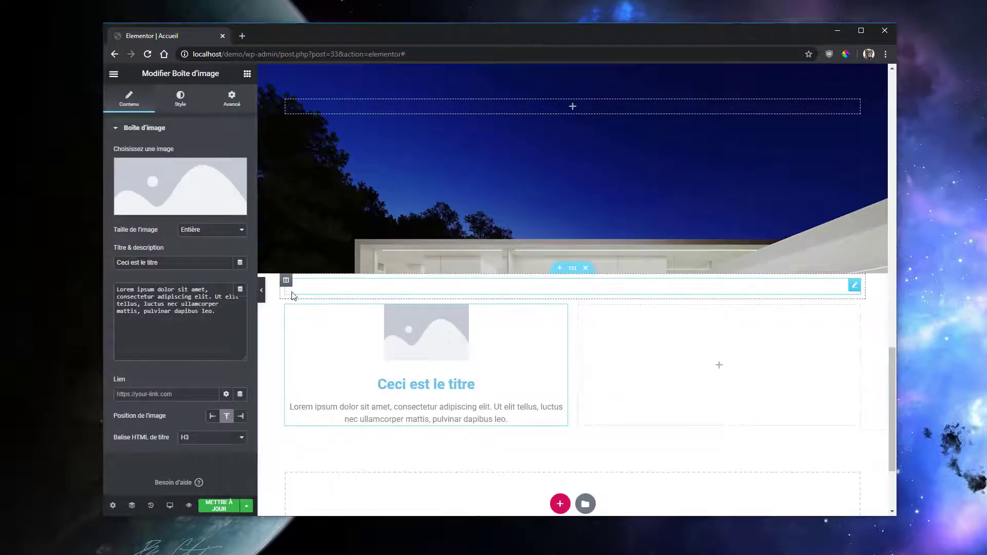
# Set the image box's picture to the house logo from the media library
pyautogui.click(156, 182)
pyautogui.click(437, 210)
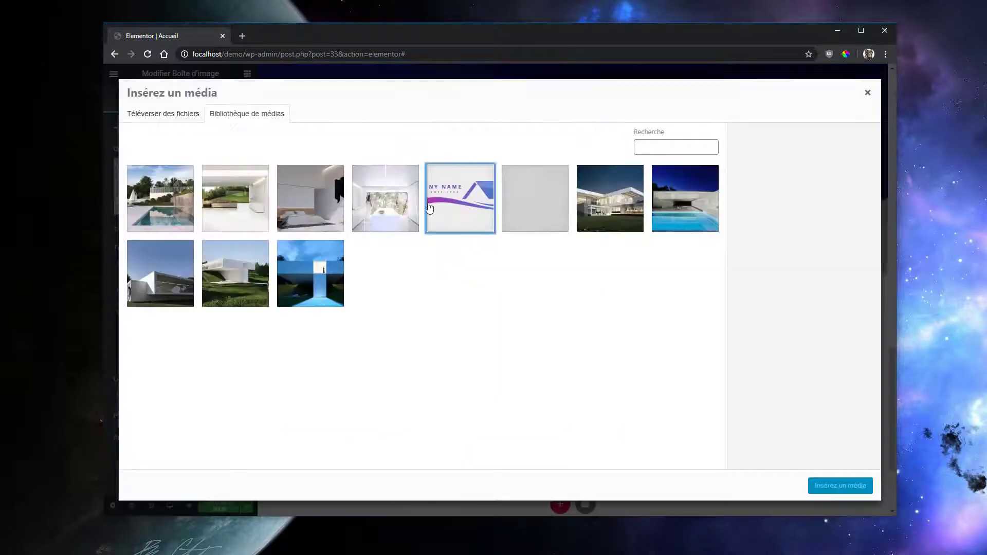
pyautogui.click(839, 486)
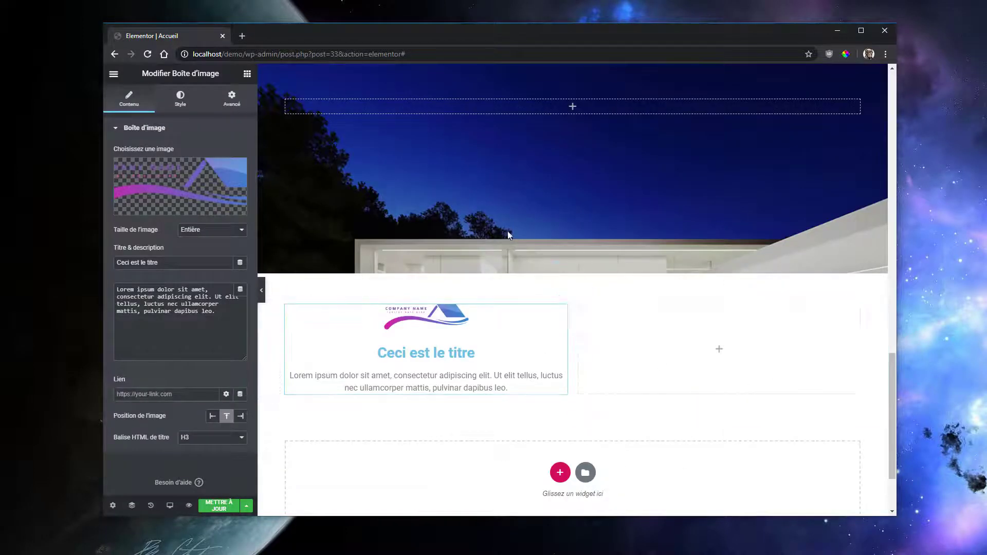
# Place a Barre de progression widget in the empty second column beside the image box
pyautogui.click(247, 74)
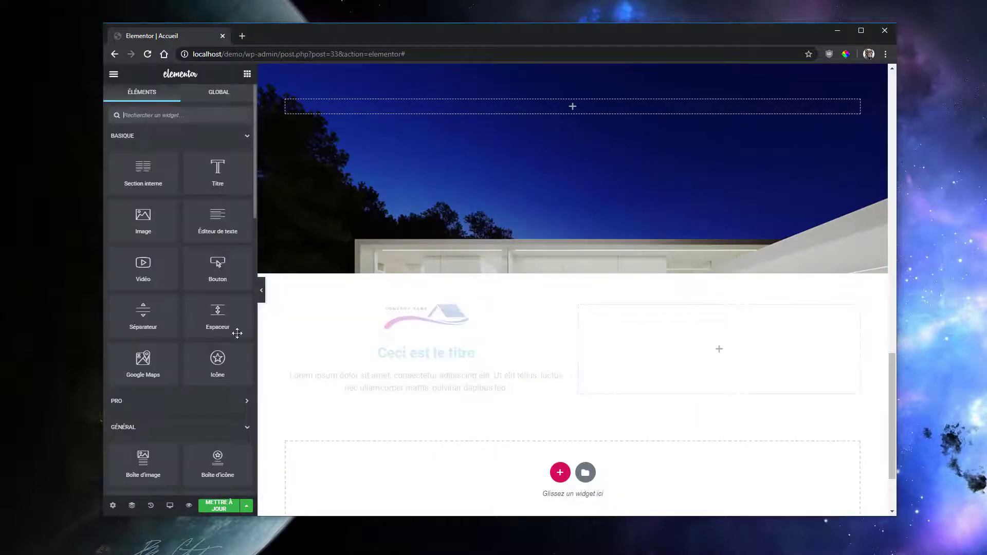
pyautogui.scroll(-1, 208, 319)
pyautogui.scroll(-2, 208, 329)
pyautogui.scroll(-1, 221, 401)
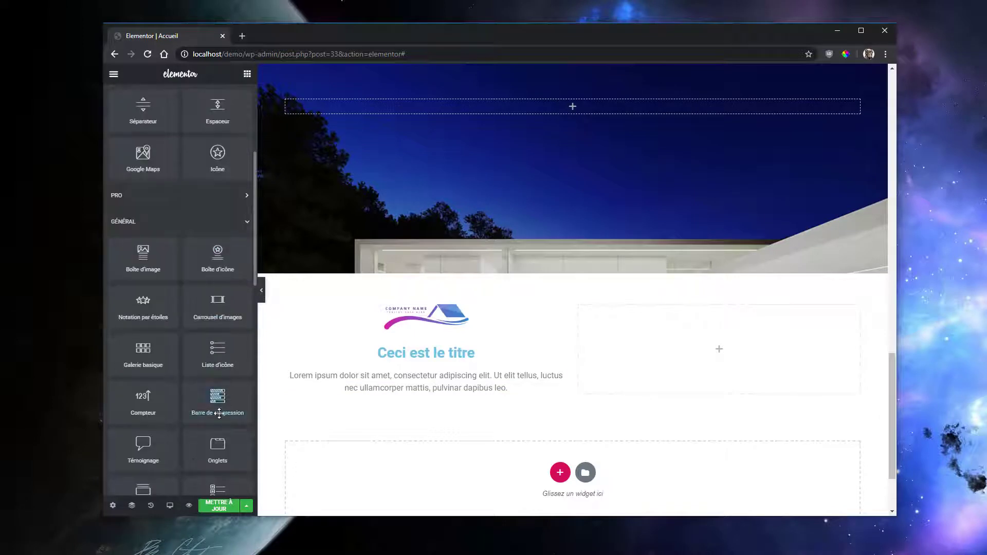
pyautogui.moveTo(216, 400); pyautogui.dragTo(716, 338)
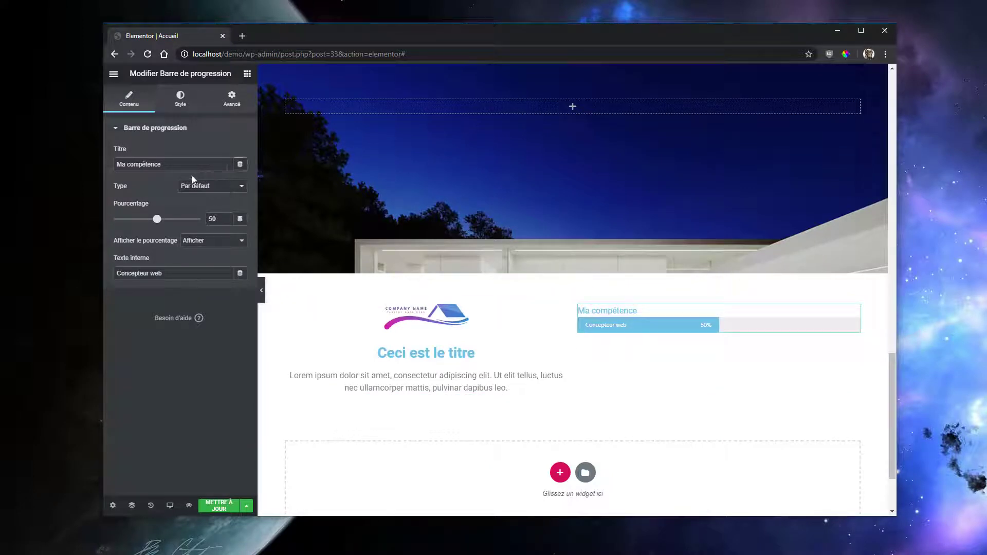
# Clear the progress bar's title and set its percentage to 90
pyautogui.hotkey('ctrl', 'a')
pyautogui.press('BackSpace')
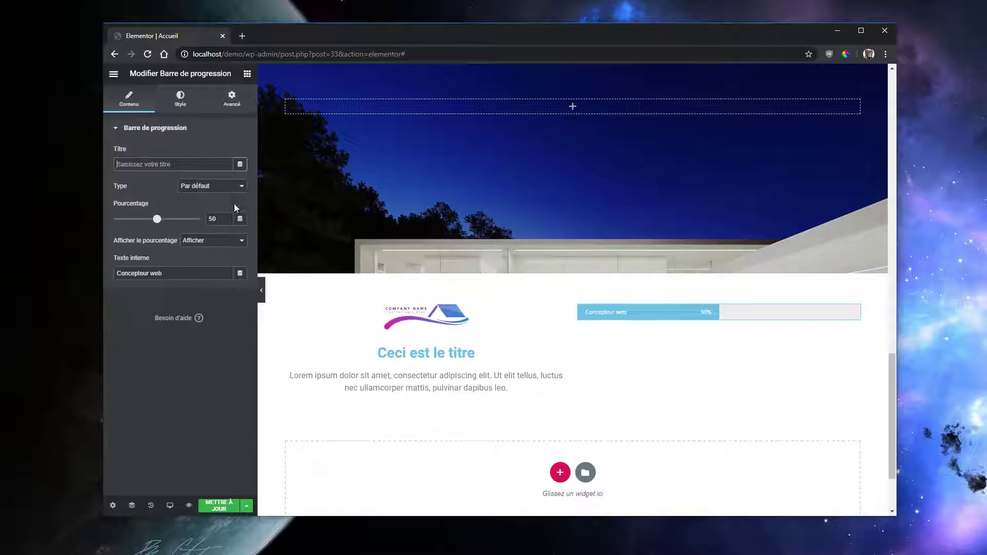
pyautogui.write('90')
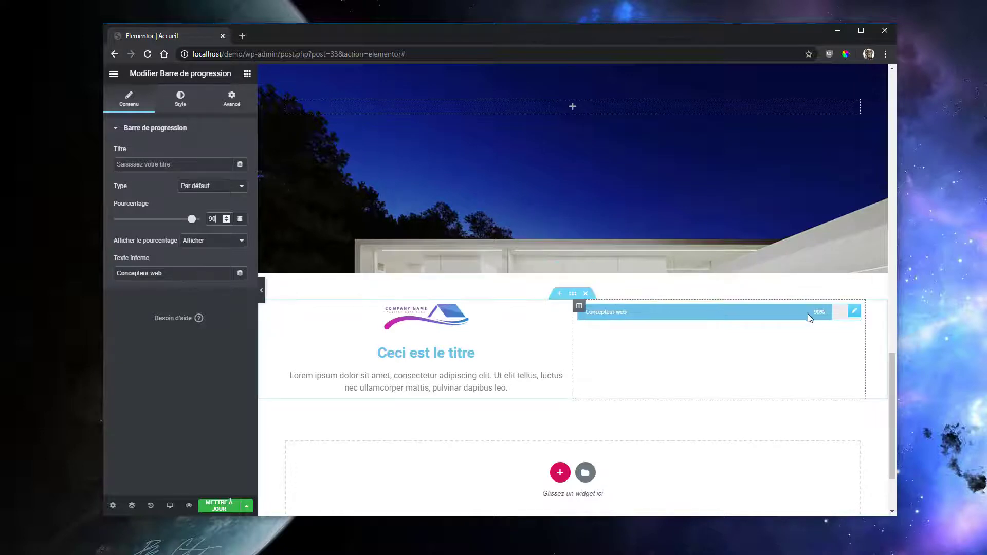
# Duplicate the progress bar and set the copy's percentage to 60
pyautogui.rightClick(861, 316)
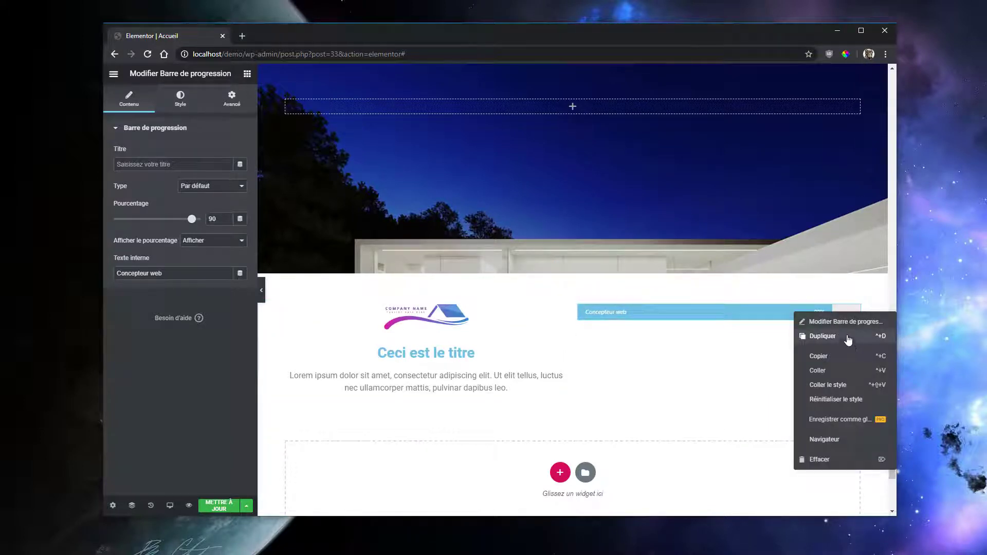
pyautogui.click(822, 336)
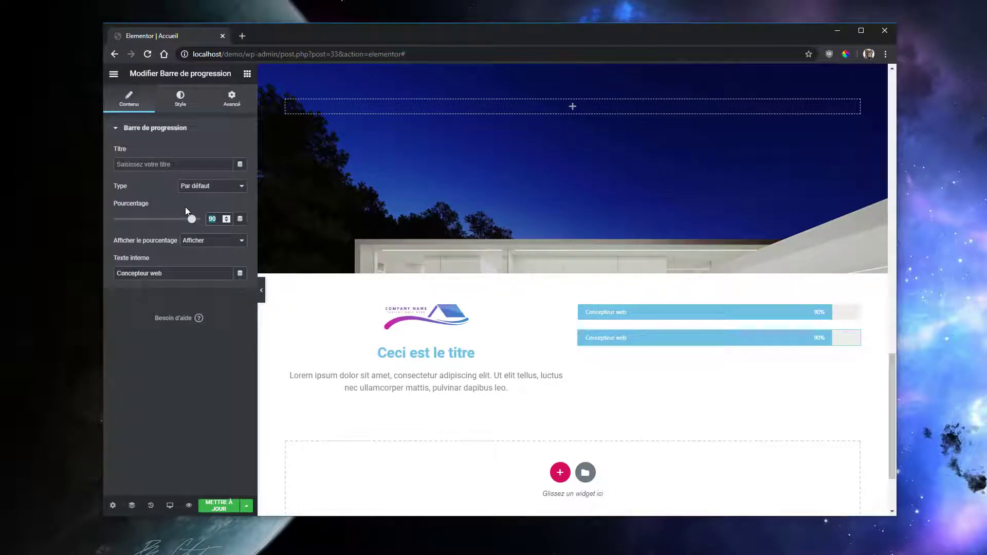
pyautogui.write('60')
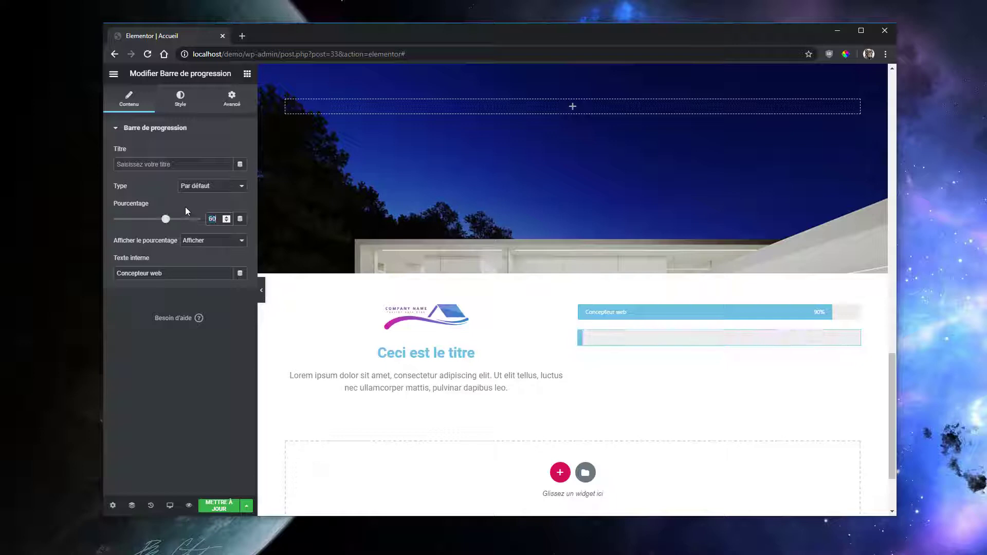
pyautogui.click(181, 102)
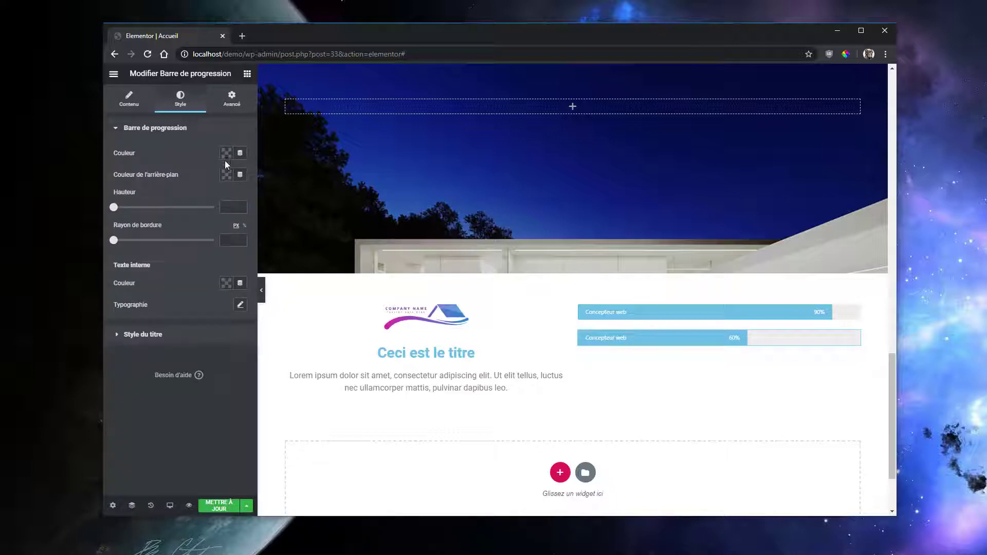
pyautogui.click(226, 174)
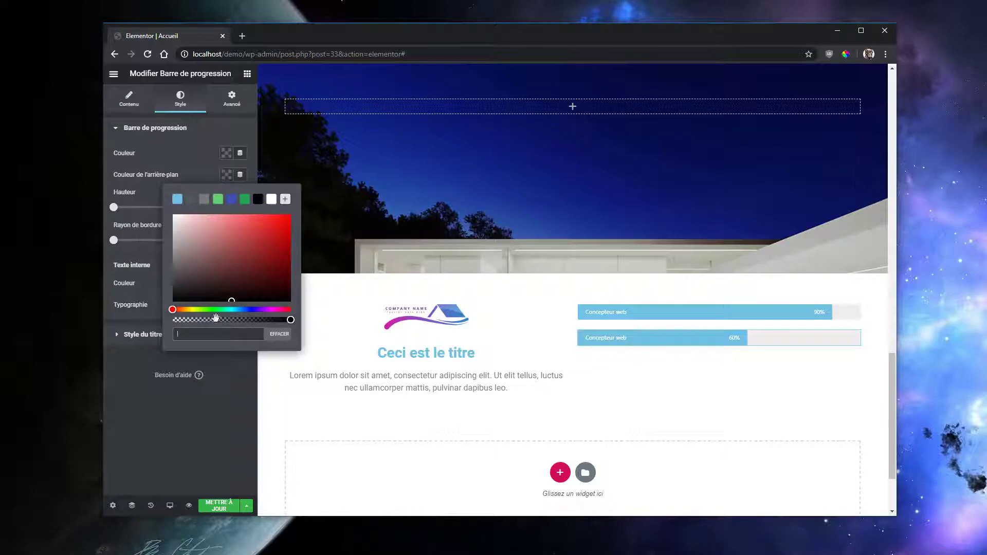
pyautogui.click(246, 201)
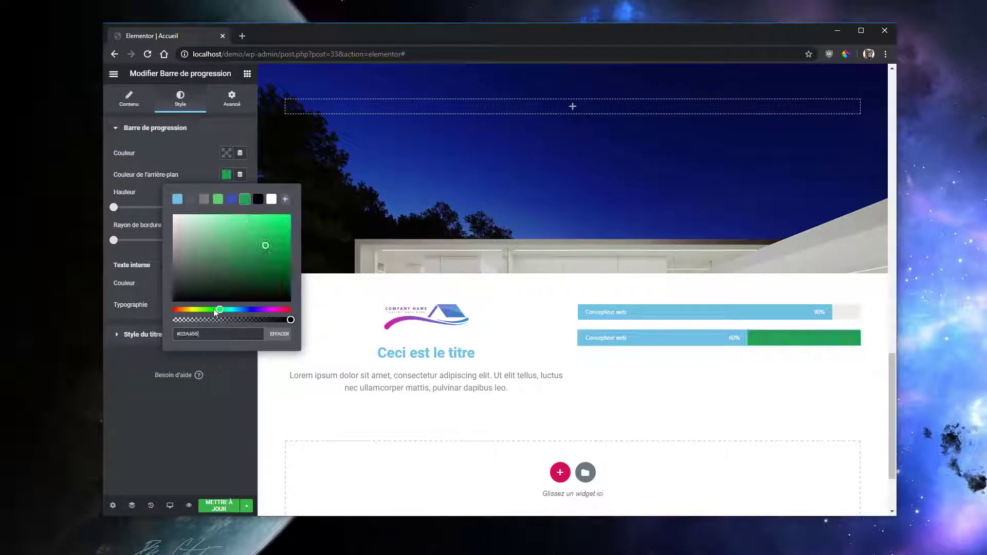
pyautogui.click(227, 175)
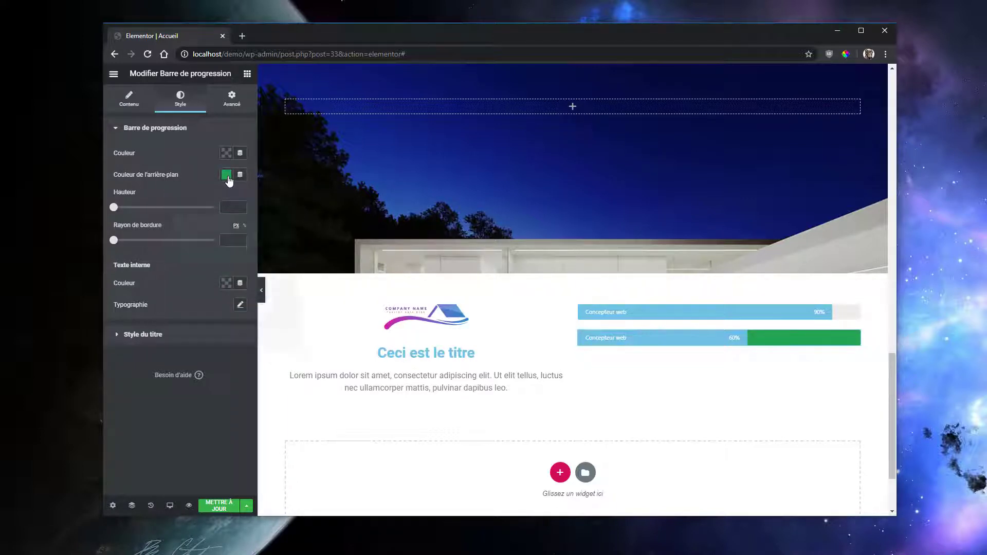
pyautogui.click(229, 179)
pyautogui.click(280, 335)
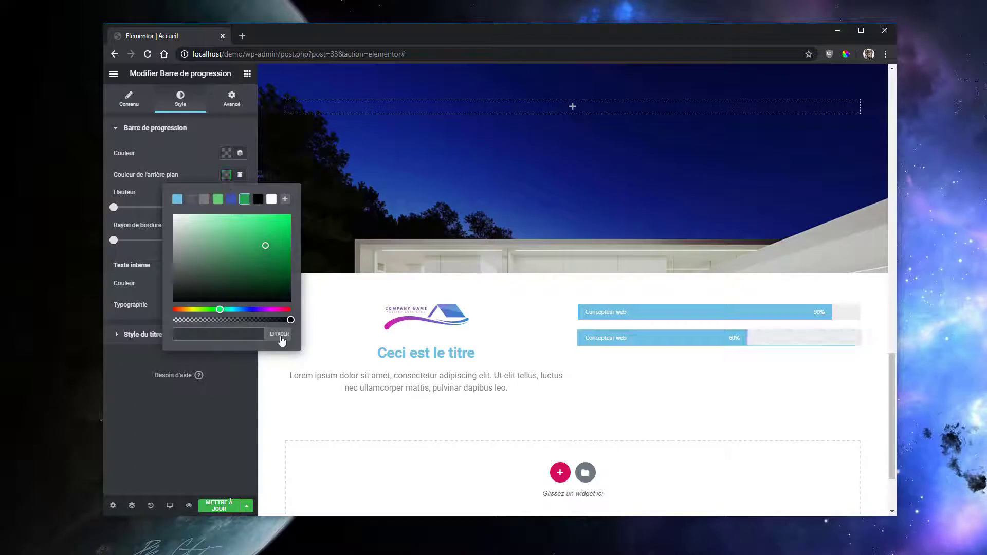
# Set the second progress bar's fill colour to the green preset #23A455
pyautogui.click(225, 156)
pyautogui.click(245, 178)
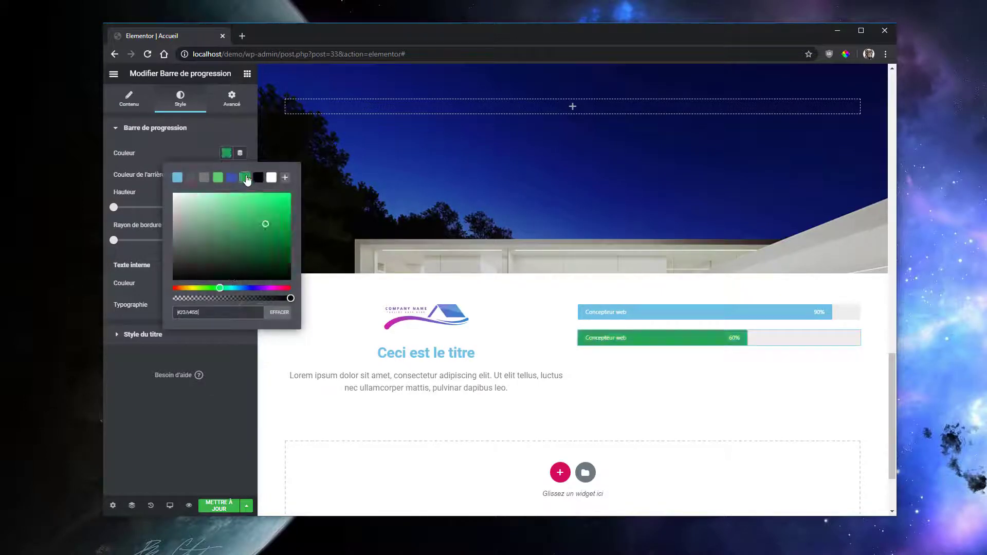
pyautogui.click(210, 156)
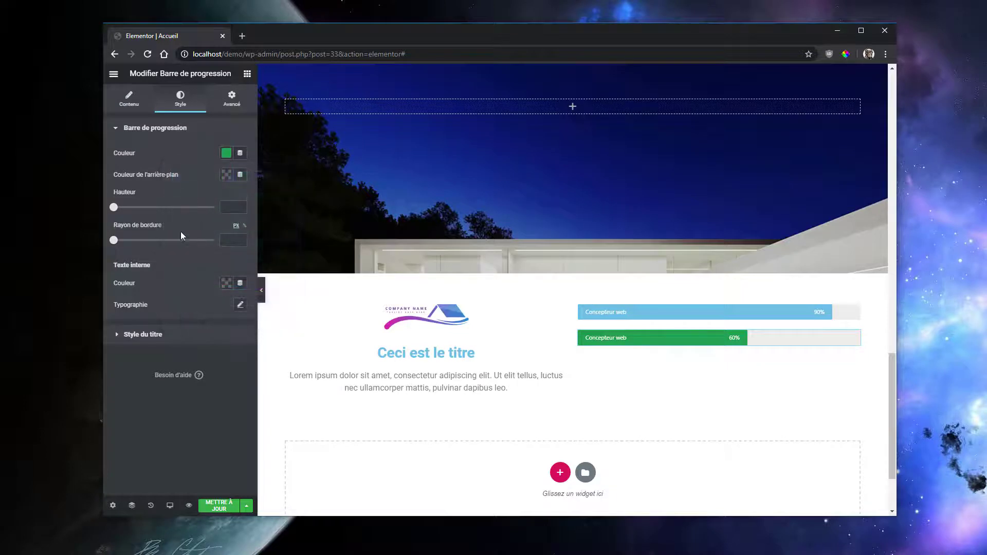
# Duplicate the green progress bar and set the copy's fill colour to orange #FF9C00
pyautogui.rightClick(854, 338)
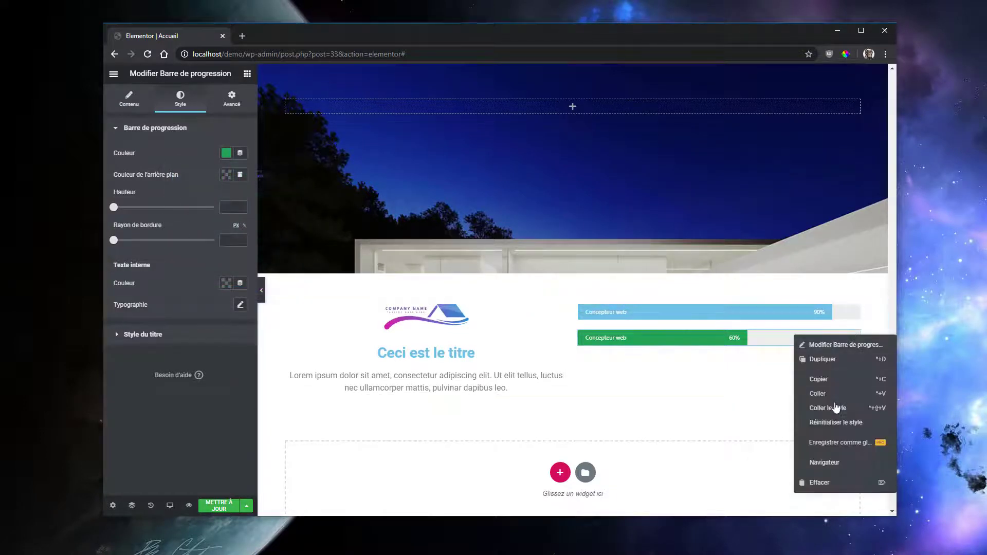
pyautogui.click(831, 365)
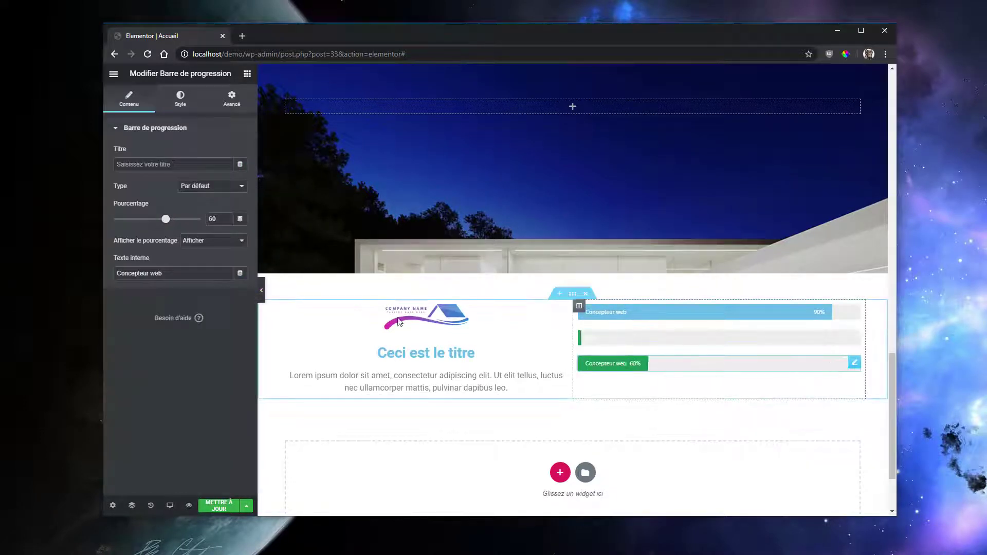
pyautogui.click(188, 106)
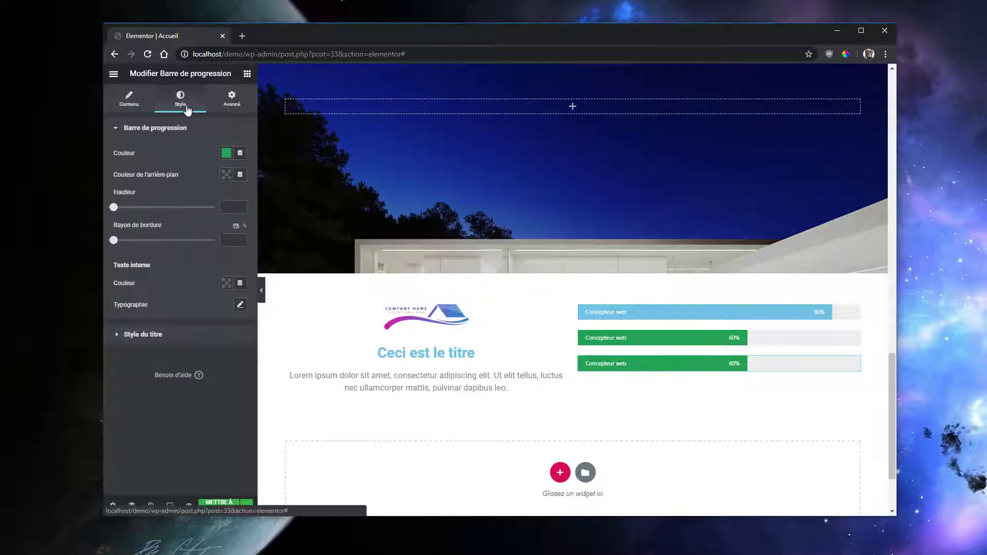
pyautogui.click(226, 152)
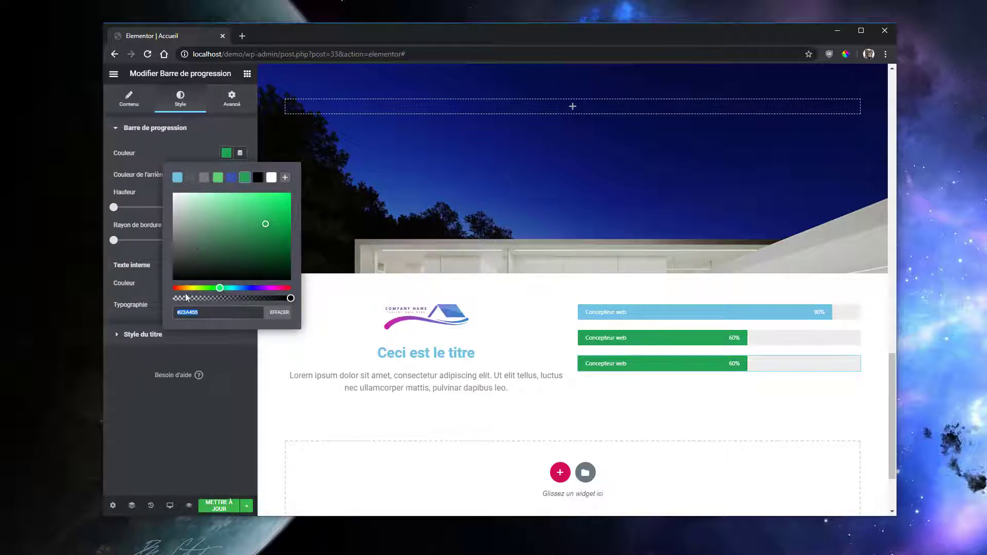
pyautogui.click(187, 288)
pyautogui.moveTo(282, 195)
pyautogui.mouseDown()
pyautogui.moveTo(307, 182)
pyautogui.moveTo(215, 282)
pyautogui.moveTo(277, 180)
pyautogui.mouseUp()
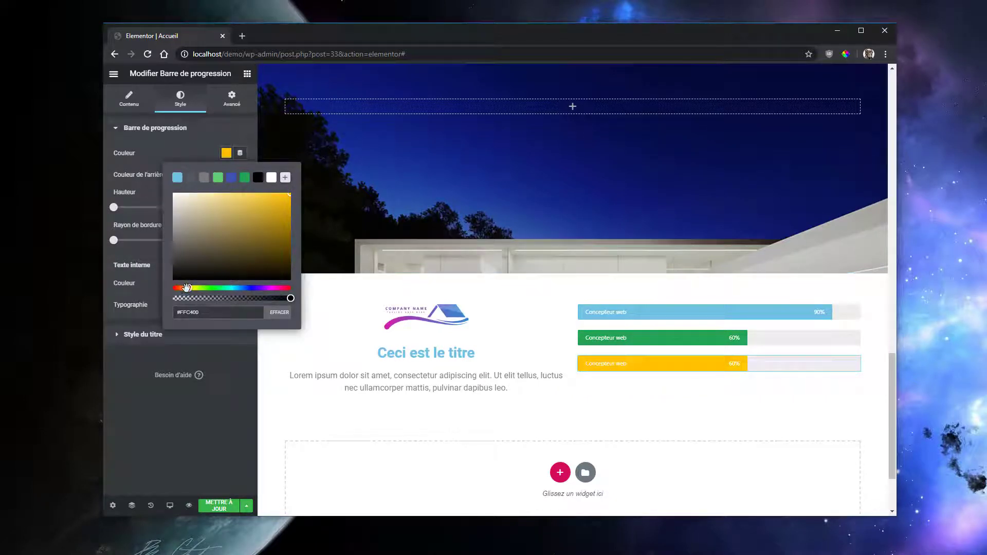
pyautogui.moveTo(187, 288); pyautogui.dragTo(184, 288)
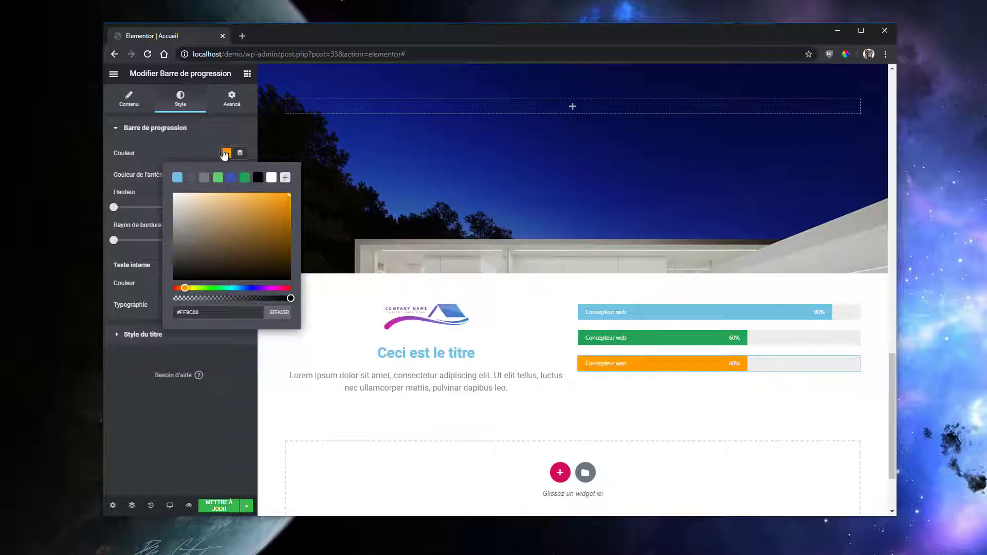
pyautogui.click(225, 154)
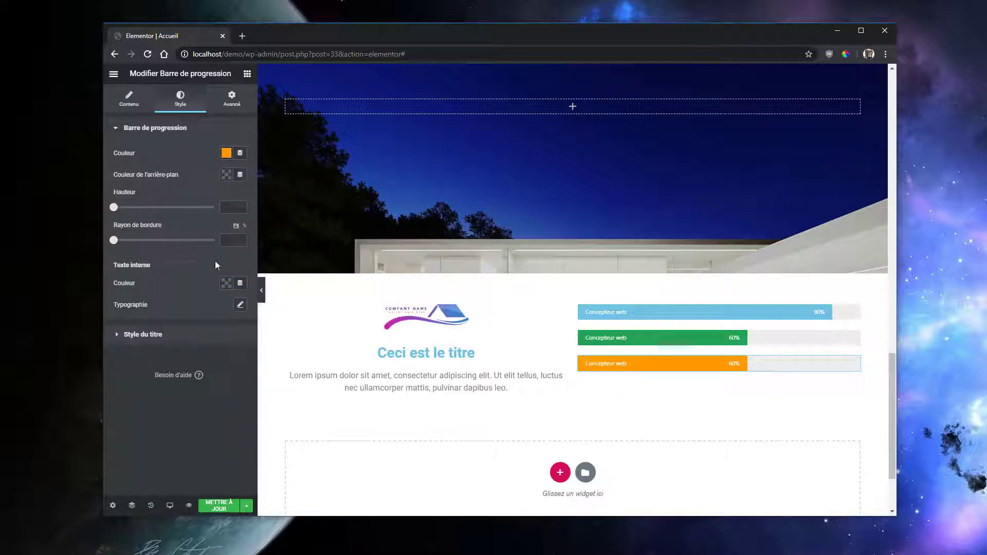
# Set the orange progress bar's percentage to 45 and duplicate it
pyautogui.click(130, 105)
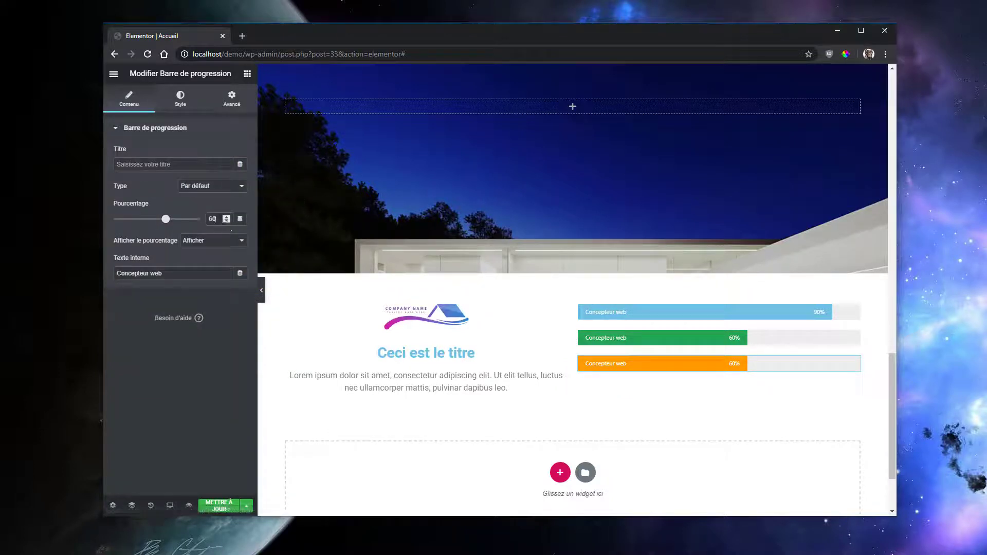
pyautogui.write('45')
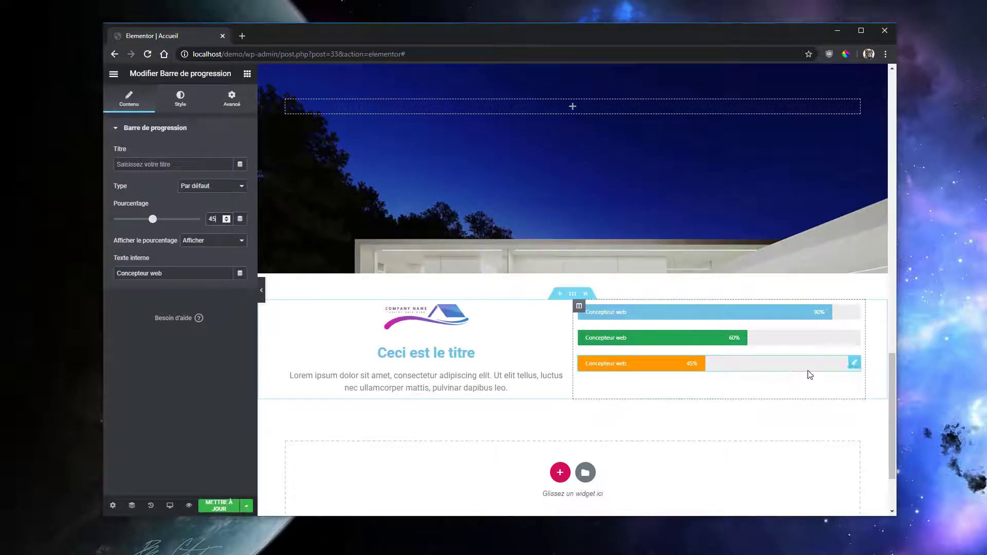
pyautogui.rightClick(850, 363)
pyautogui.click(822, 382)
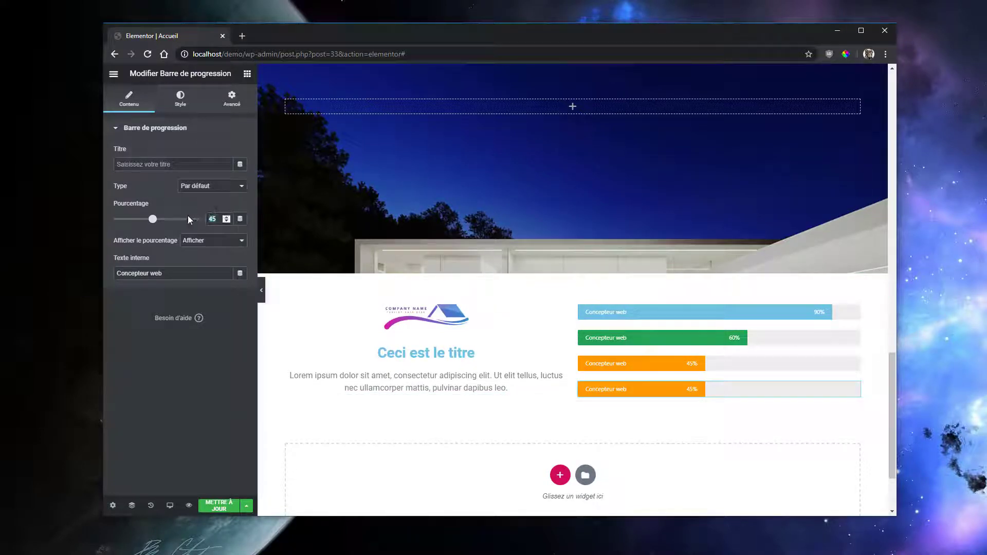
# Set the fourth progress bar's percentage to 75 and its fill colour to red #FF0000
pyautogui.write('75')
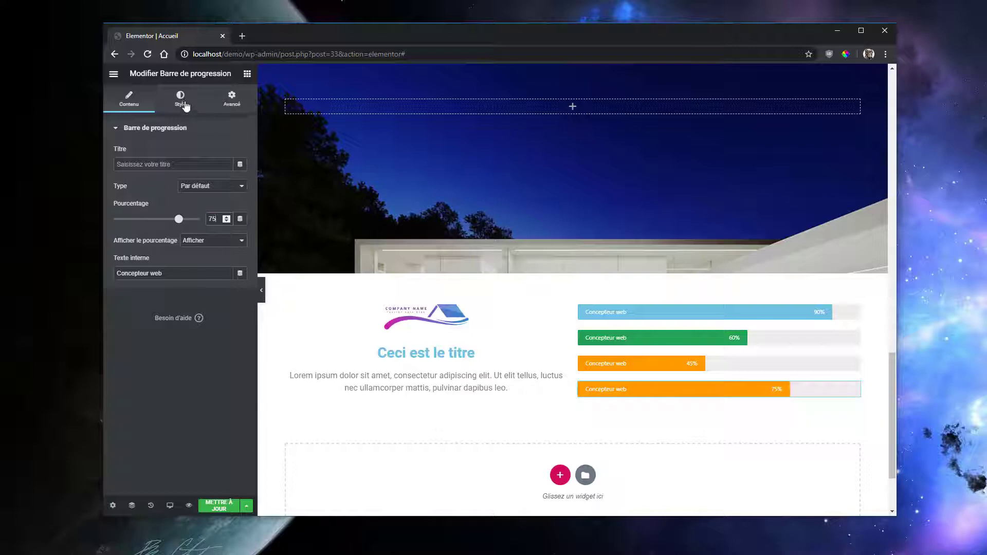
pyautogui.click(180, 97)
pyautogui.click(226, 153)
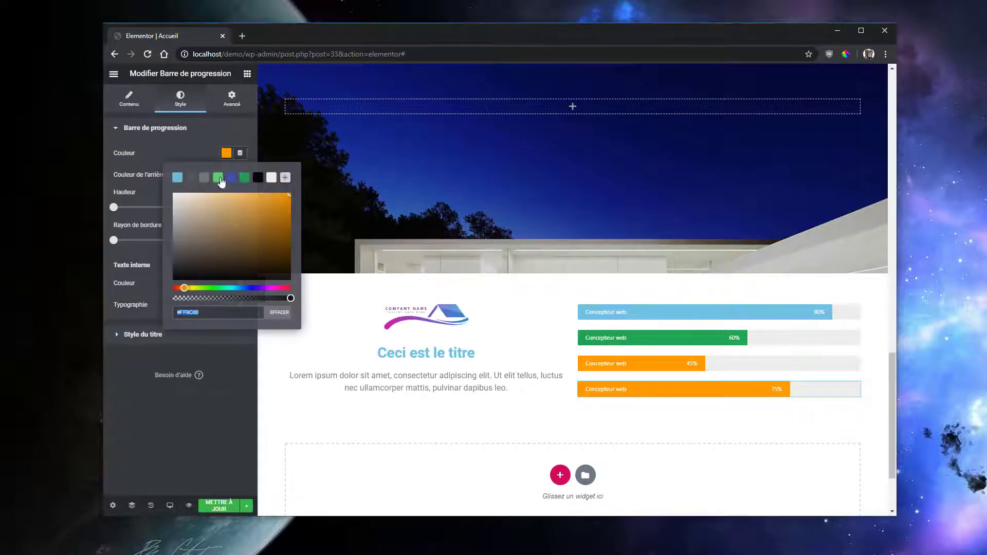
pyautogui.click(173, 287)
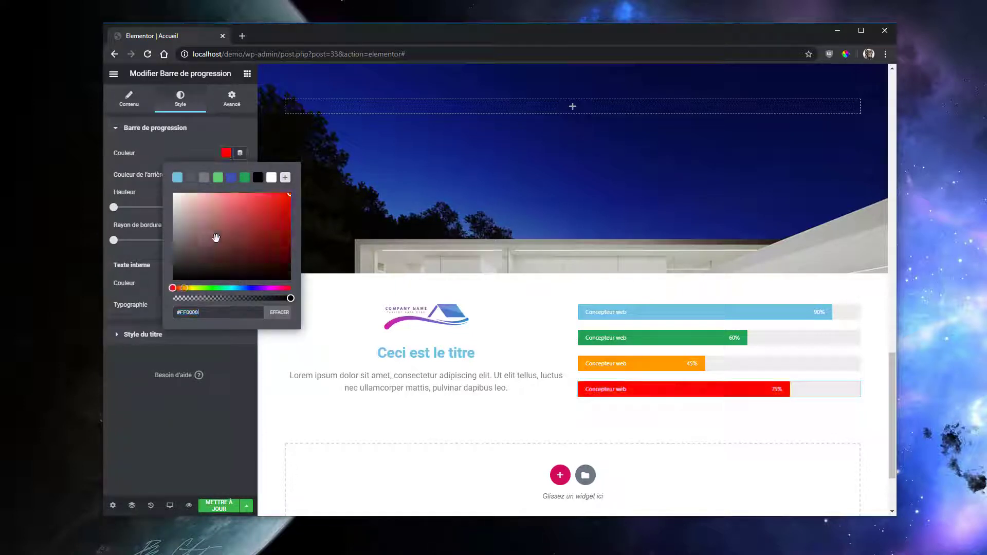
pyautogui.click(226, 153)
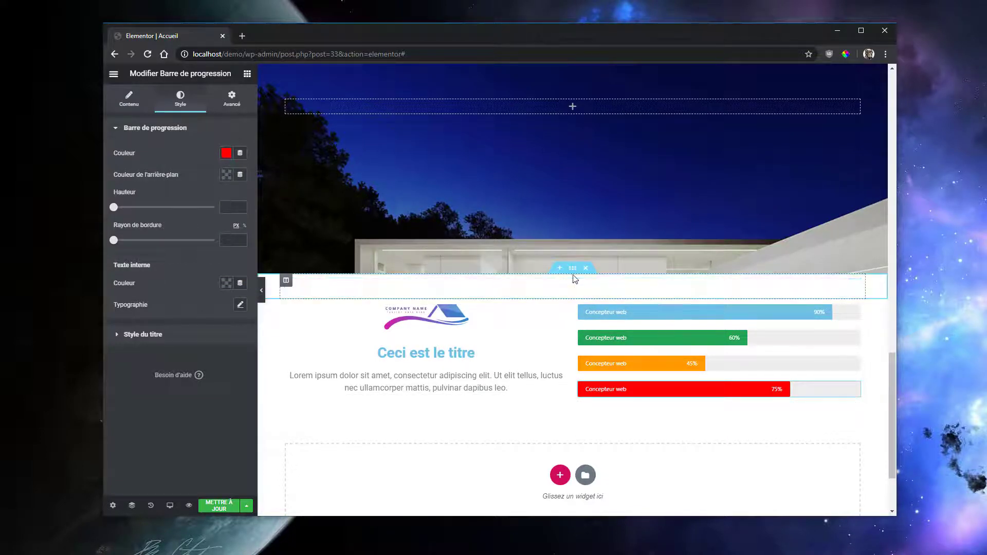
# Place a duplicate of the spacer section below the two-column section and update the page
pyautogui.rightClick(570, 275)
pyautogui.click(570, 294)
pyautogui.moveTo(569, 300); pyautogui.dragTo(587, 425)
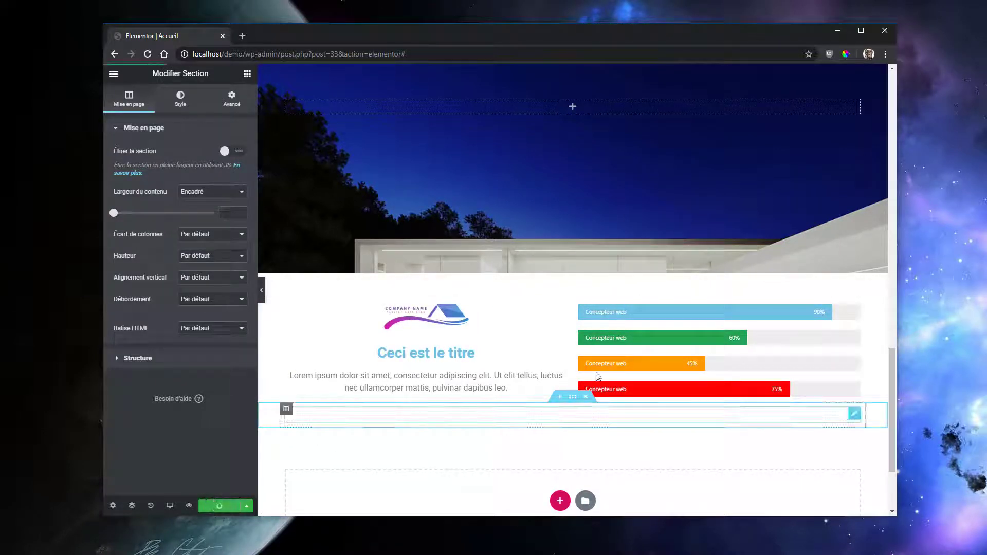
# Review the Accueil page in the editor and in a live preview from header to footer, then close the preview
pyautogui.scroll(7, 551, 344)
pyautogui.scroll(8, 551, 343)
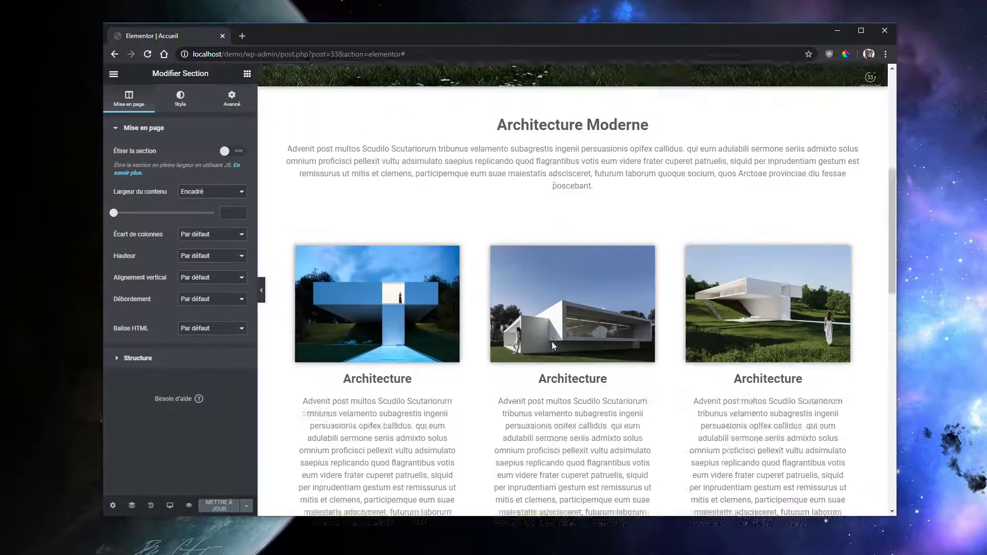
pyautogui.scroll(-2, 565, 368)
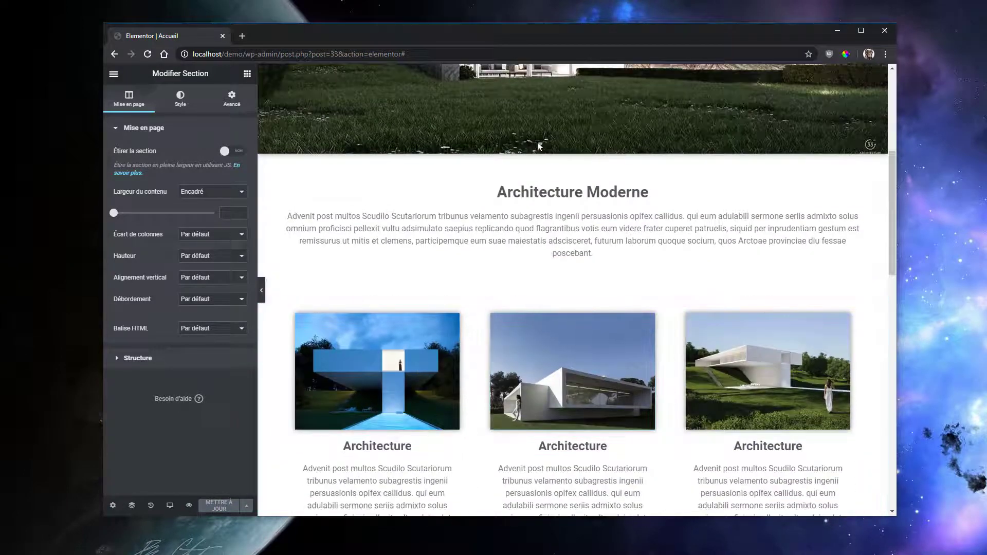
pyautogui.scroll(5, 506, 162)
pyautogui.scroll(1, 393, 183)
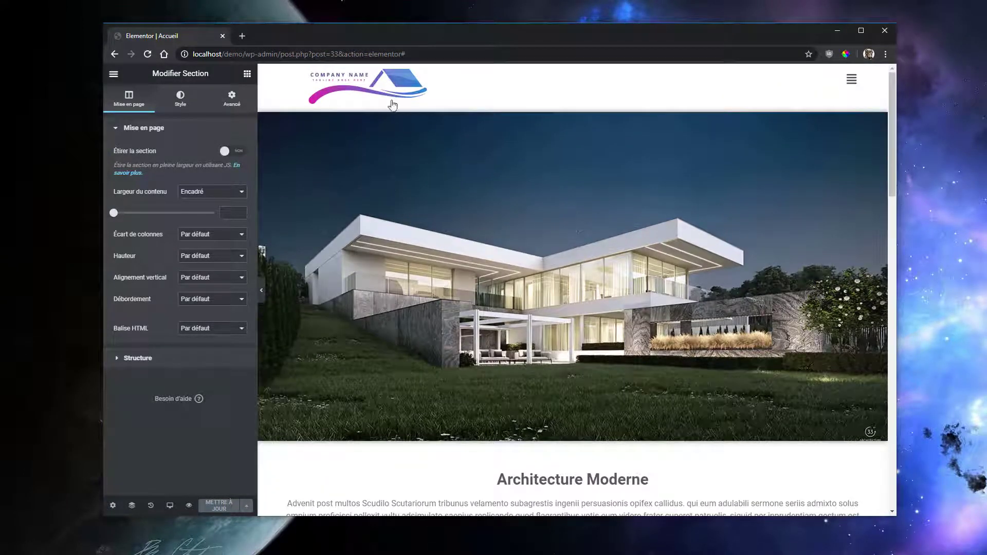
pyautogui.click(190, 506)
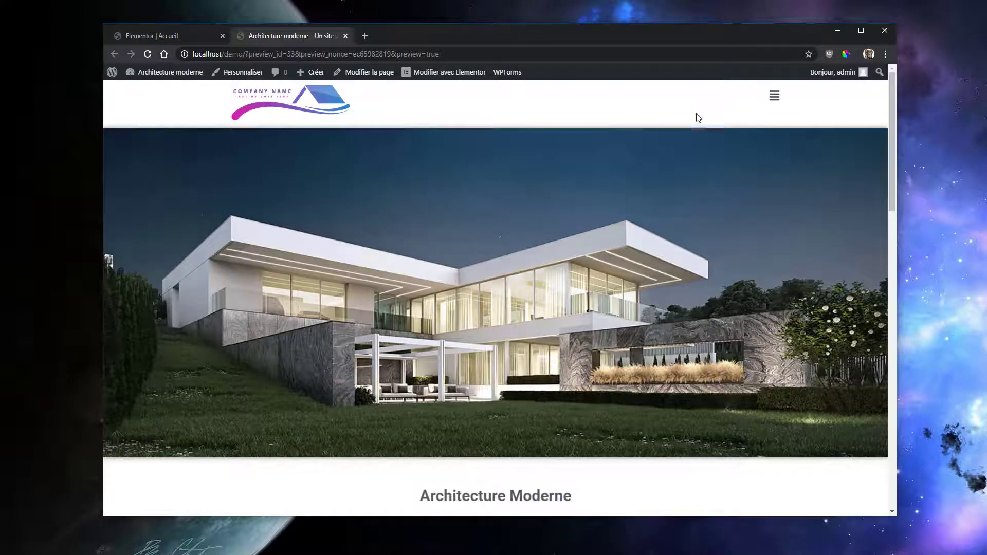
pyautogui.scroll(-8, 649, 156)
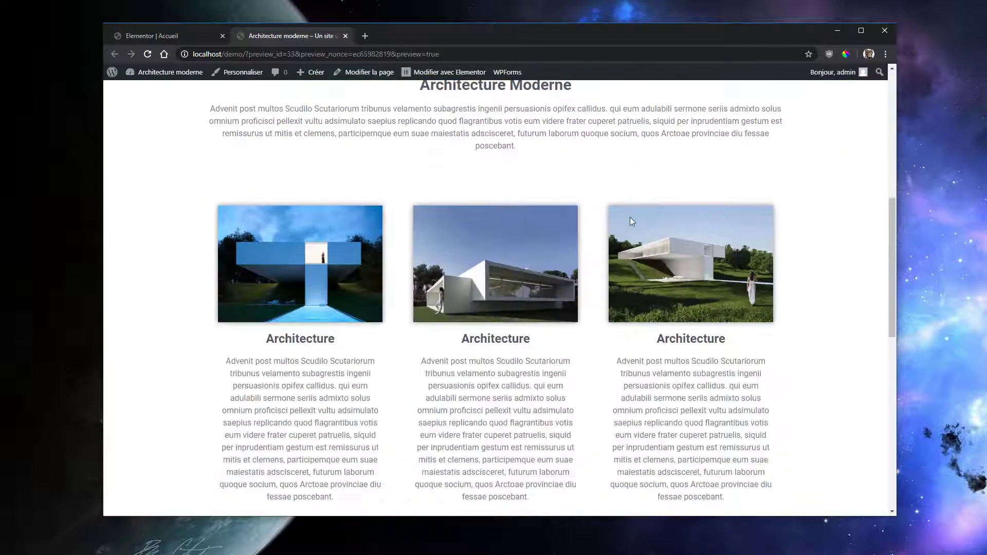
pyautogui.scroll(-4, 344, 264)
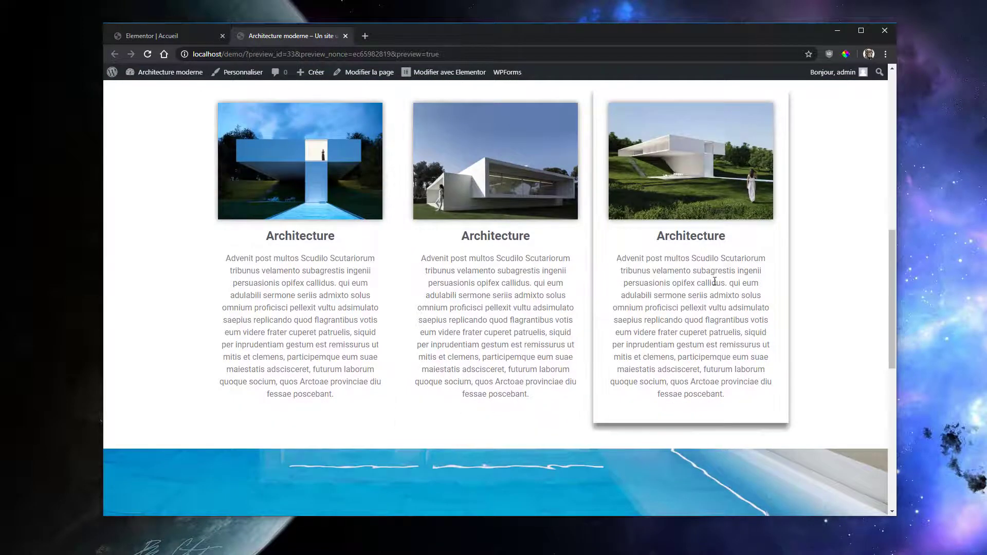
pyautogui.scroll(-8, 556, 309)
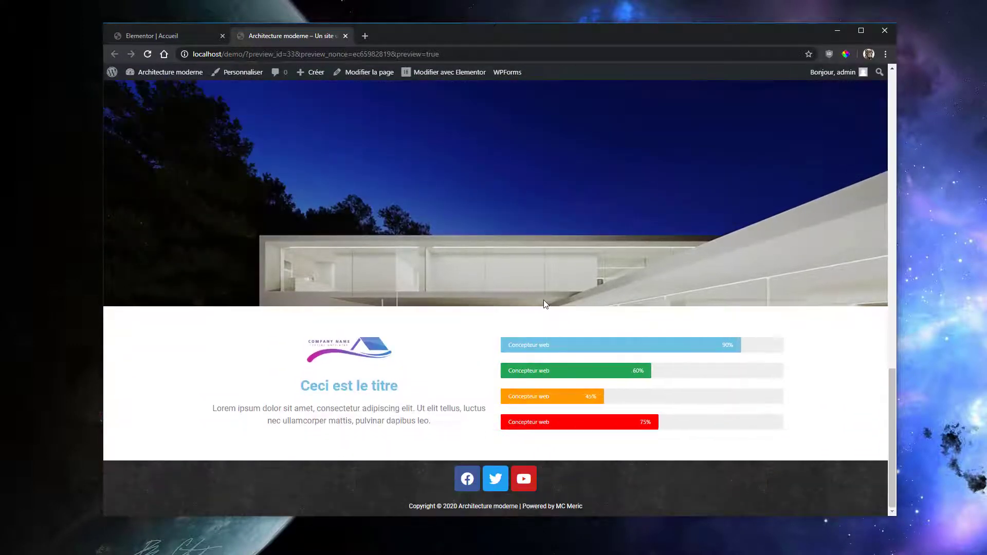
pyautogui.scroll(18, 501, 303)
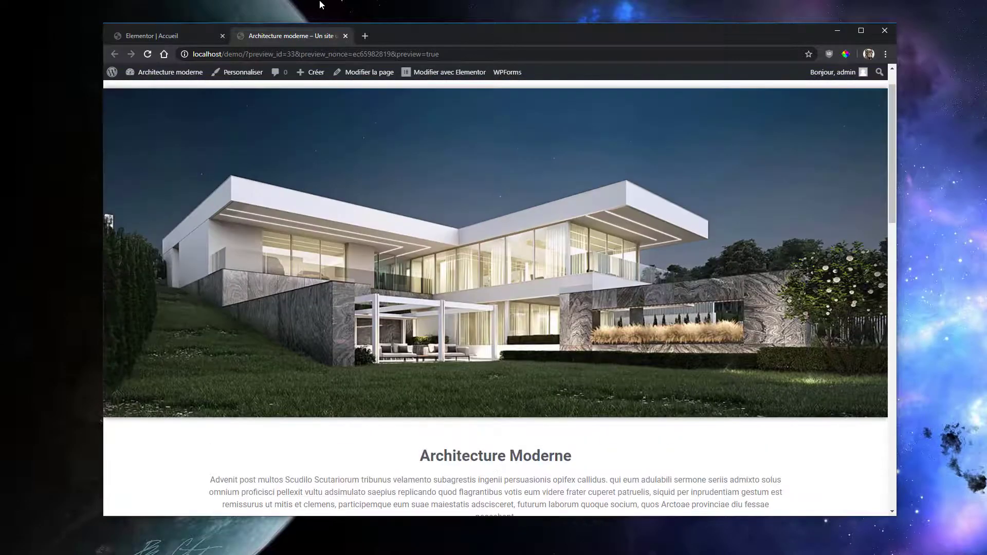
pyautogui.click(345, 36)
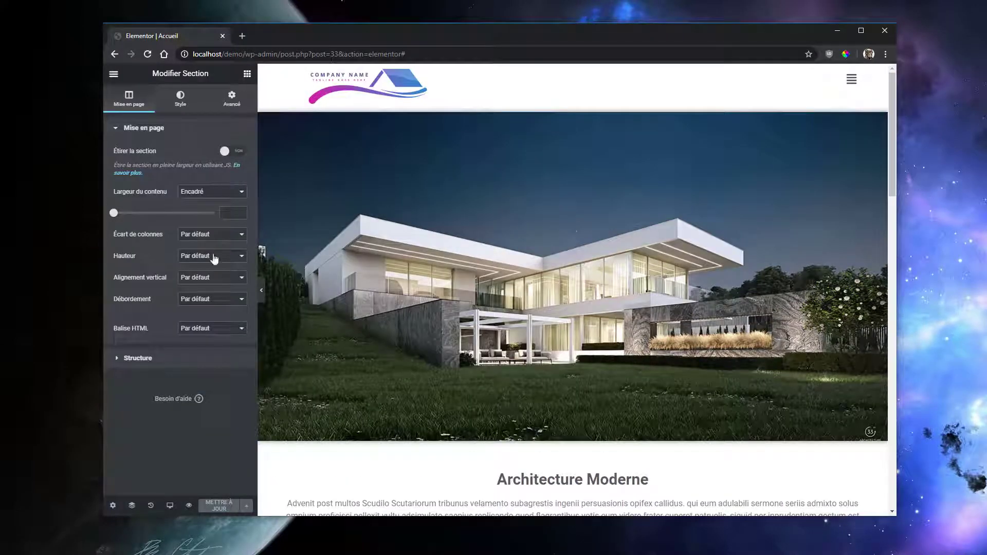
# Examine the whole page layout in the Tablette responsive preview
pyautogui.click(172, 507)
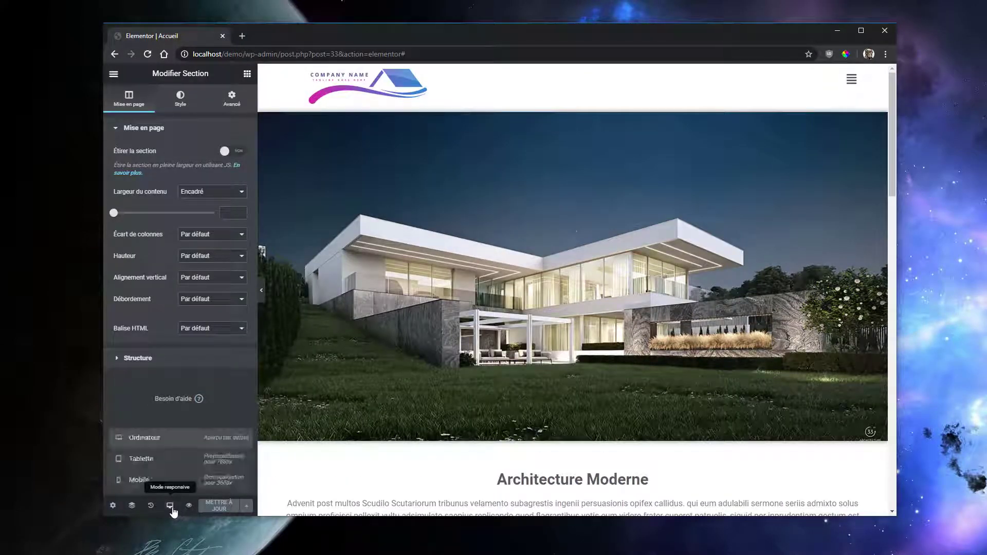
pyautogui.click(145, 460)
pyautogui.scroll(-15, 554, 270)
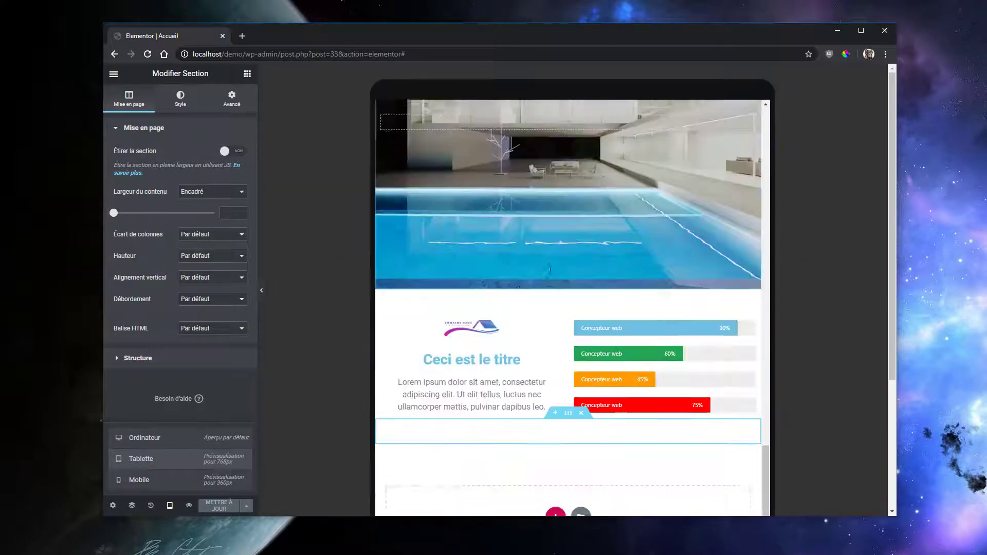
pyautogui.scroll(-5, 553, 270)
pyautogui.scroll(12, 553, 285)
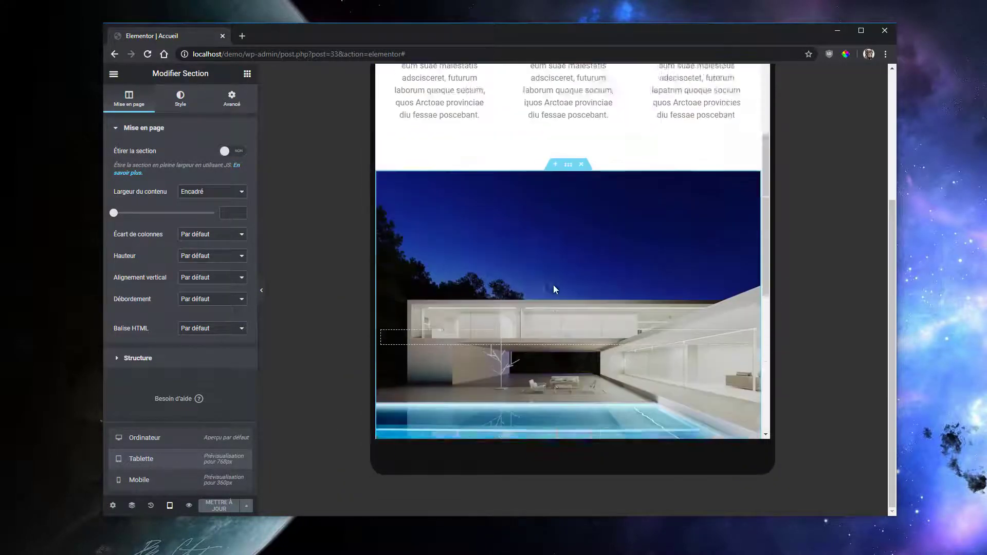
pyautogui.scroll(8, 661, 266)
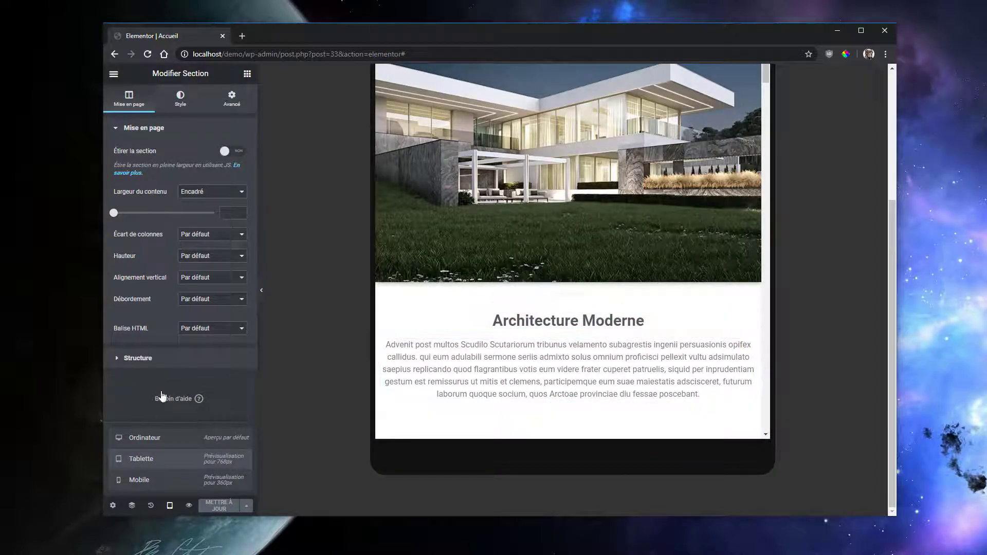
# Examine the page in the Mobile responsive preview, including opening and closing the site's navigation menu
pyautogui.click(138, 480)
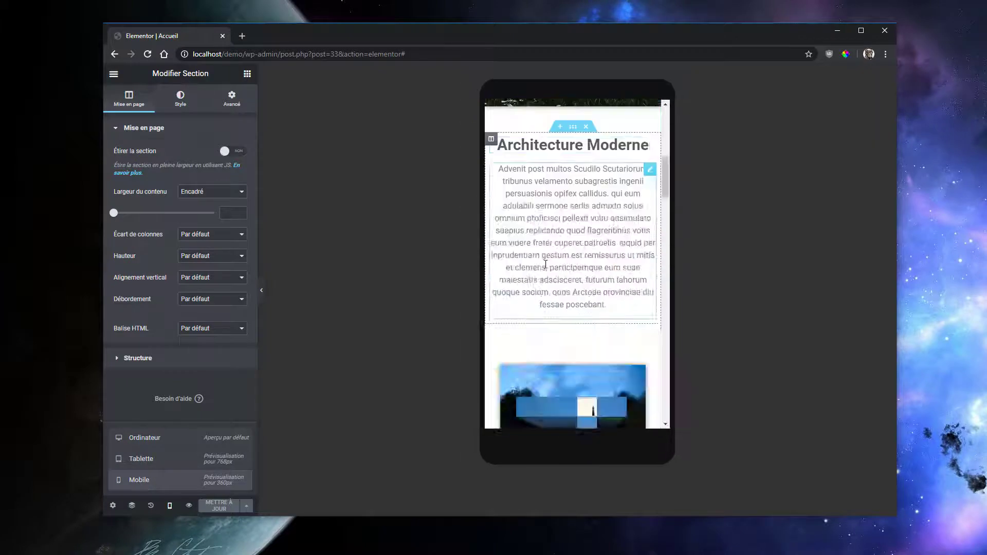
pyautogui.scroll(-4, 545, 251)
pyautogui.scroll(10, 550, 257)
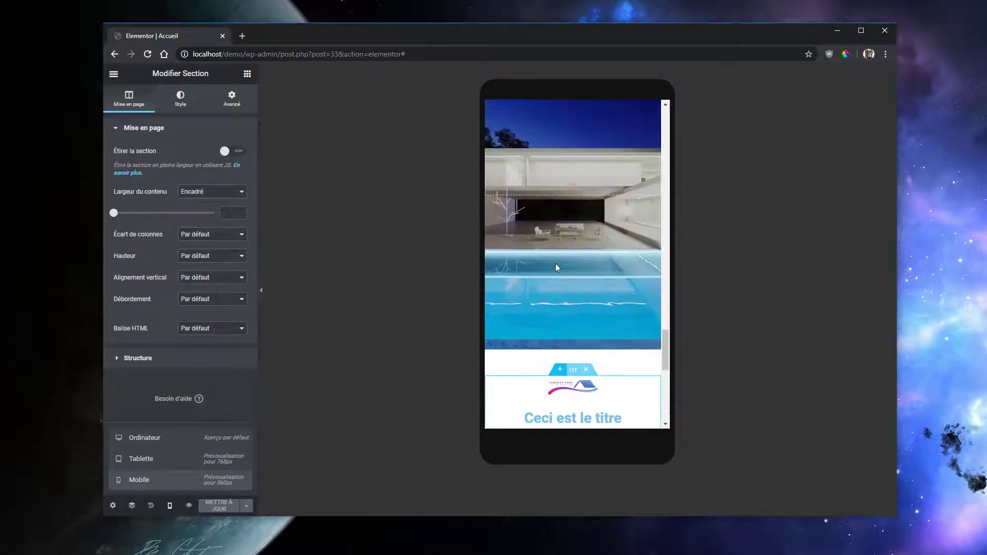
pyautogui.scroll(5, 569, 272)
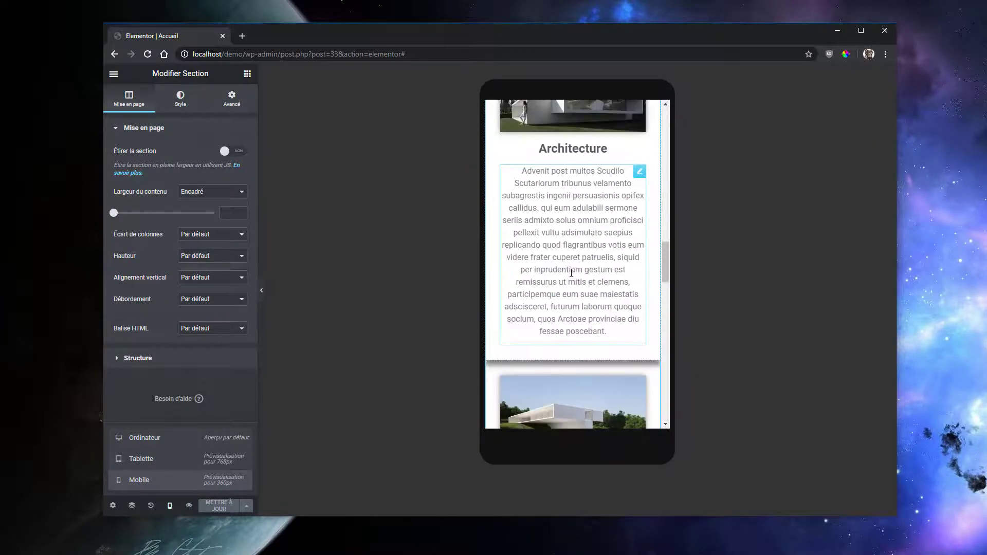
pyautogui.scroll(12, 570, 277)
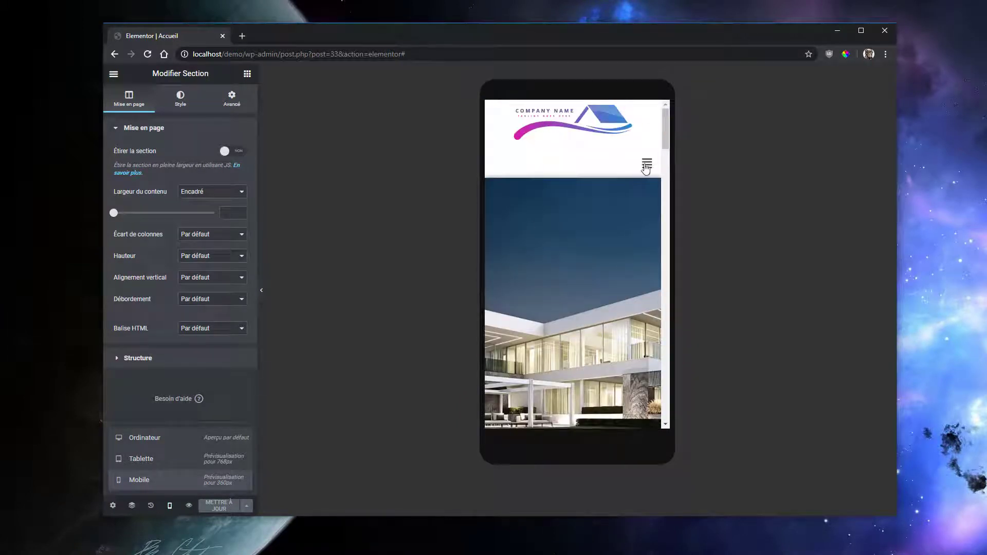
pyautogui.click(646, 166)
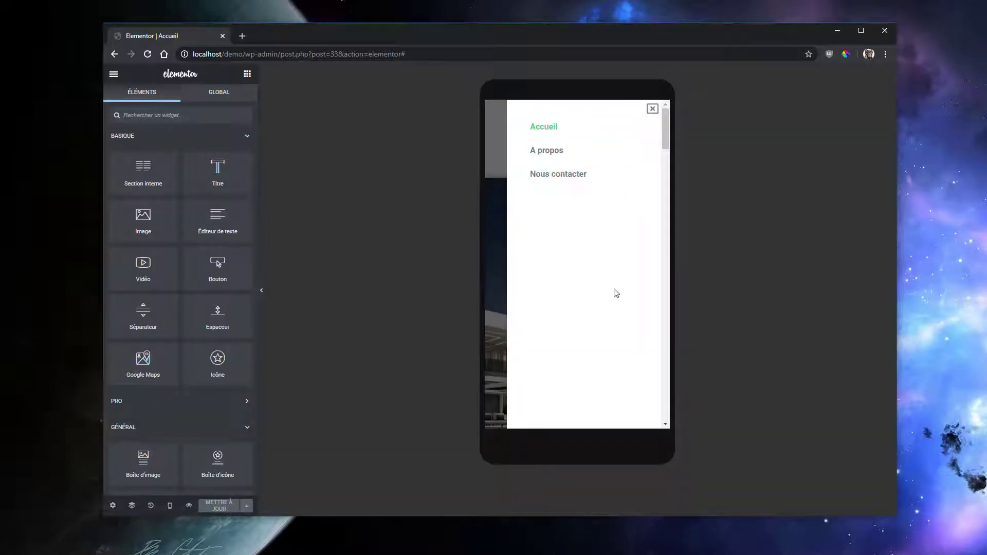
pyautogui.click(652, 109)
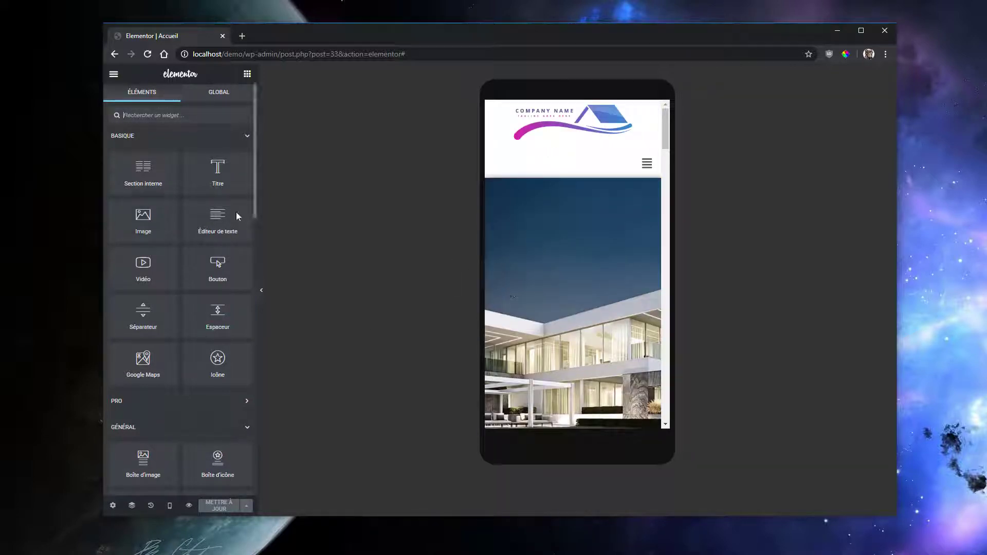
# Return the responsive preview to Ordinateur and check the lower part of the page
pyautogui.click(170, 505)
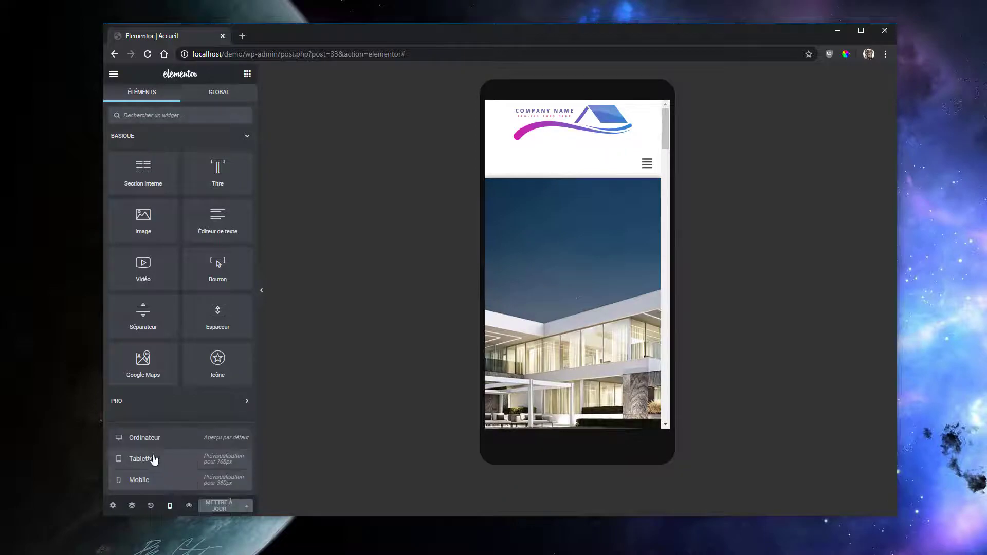
pyautogui.click(144, 438)
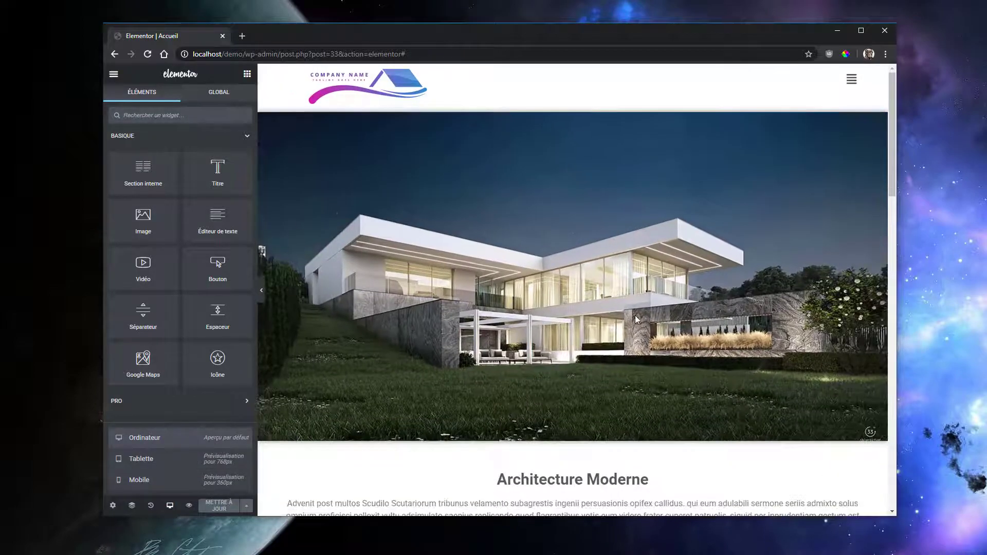
pyautogui.scroll(-15, 636, 320)
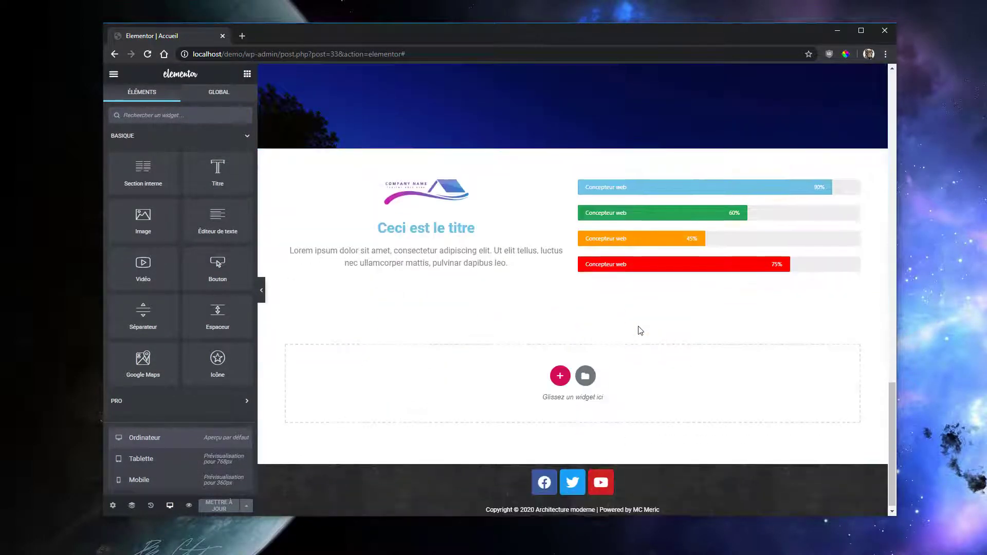
# Leave the Accueil page's Elementor editor and open the A propos page for editing with Elementor
pyautogui.click(114, 75)
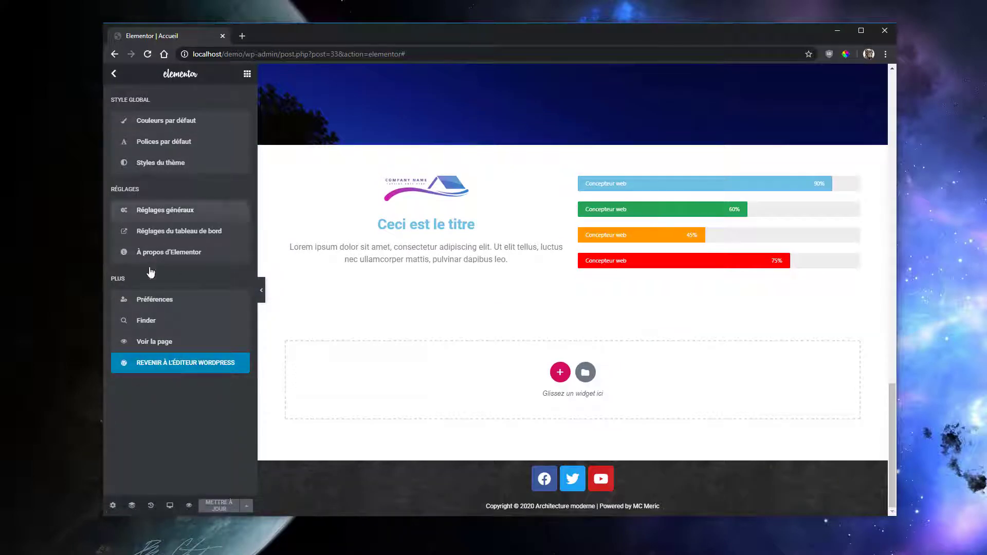
pyautogui.click(159, 363)
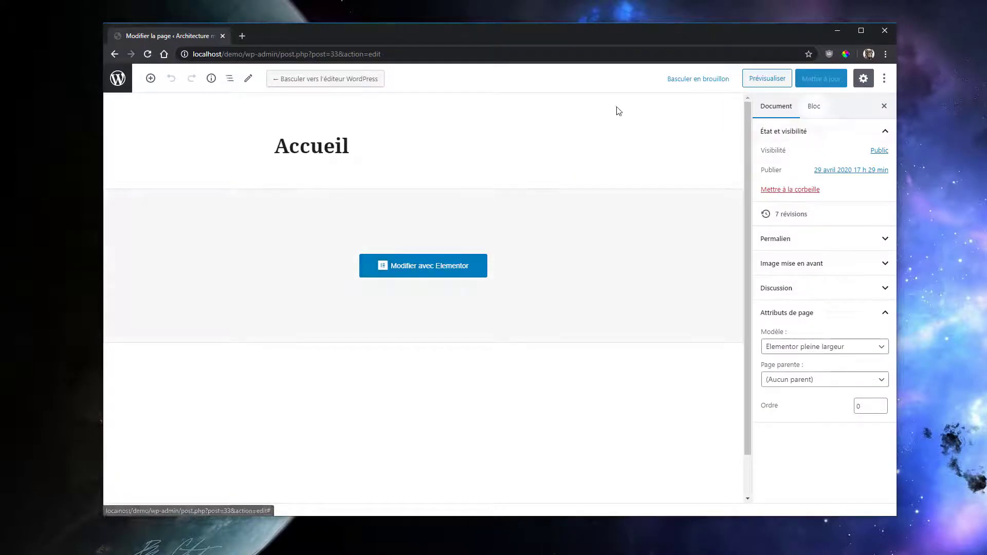
pyautogui.click(119, 82)
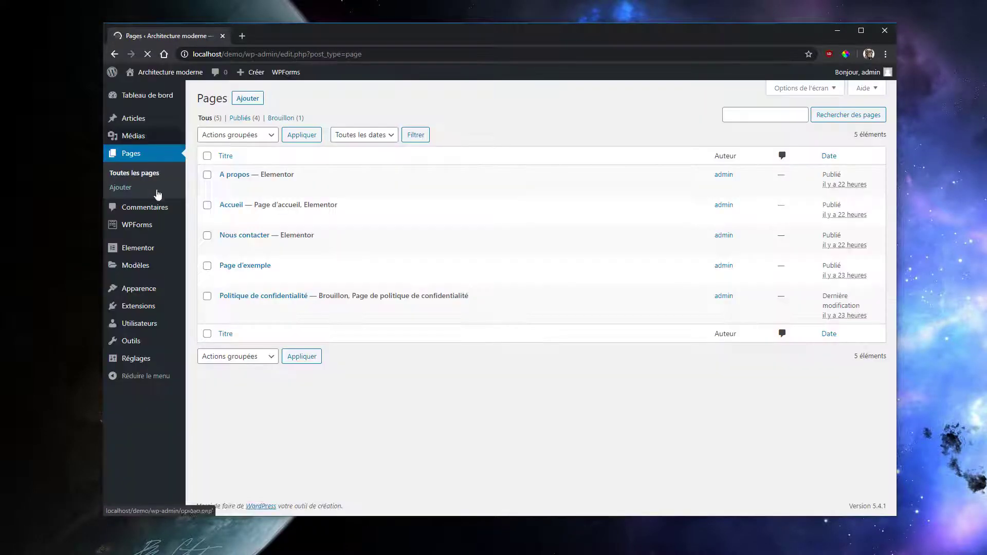
pyautogui.click(246, 175)
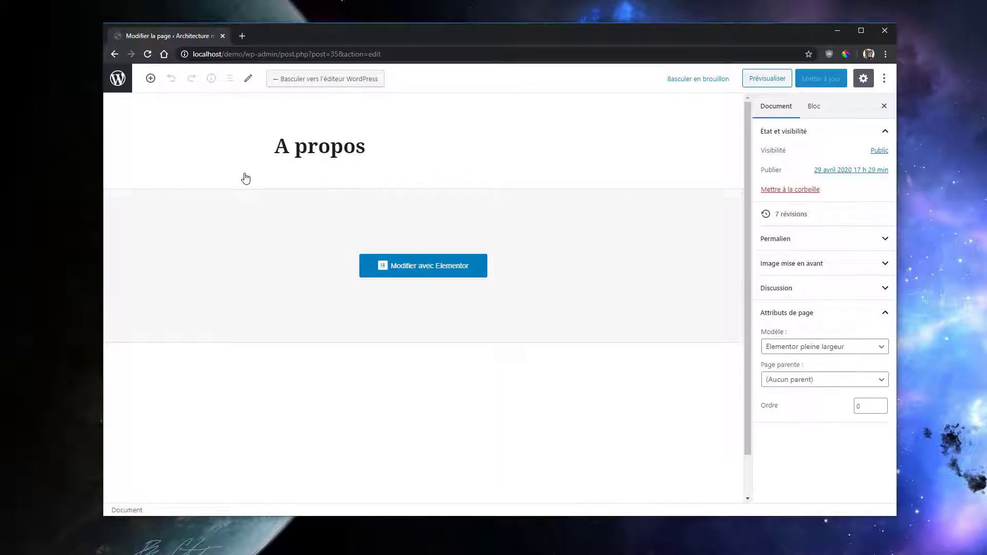
pyautogui.click(416, 268)
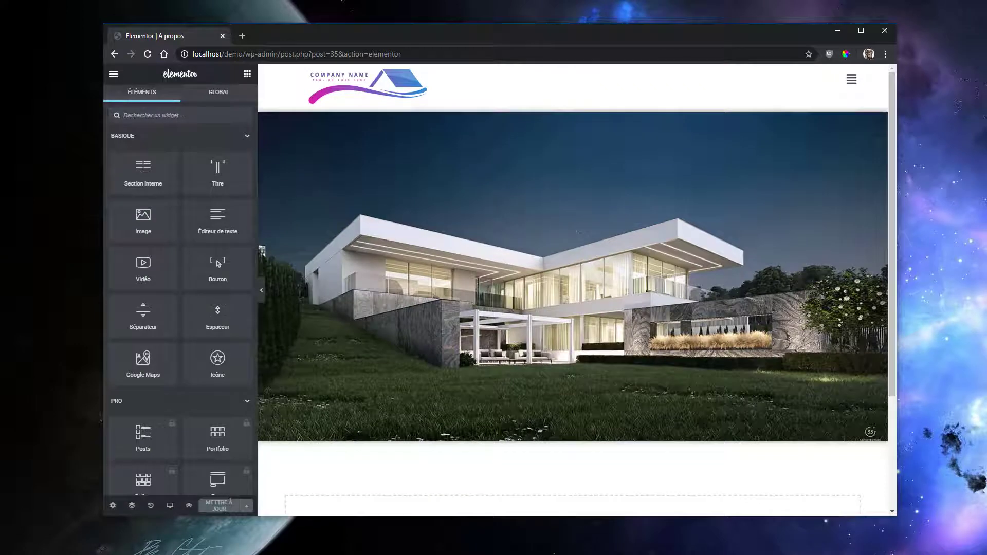
# Leave the A propos page's Elementor editor and open the Accueil page for editing with Elementor
pyautogui.scroll(-3, 572, 288)
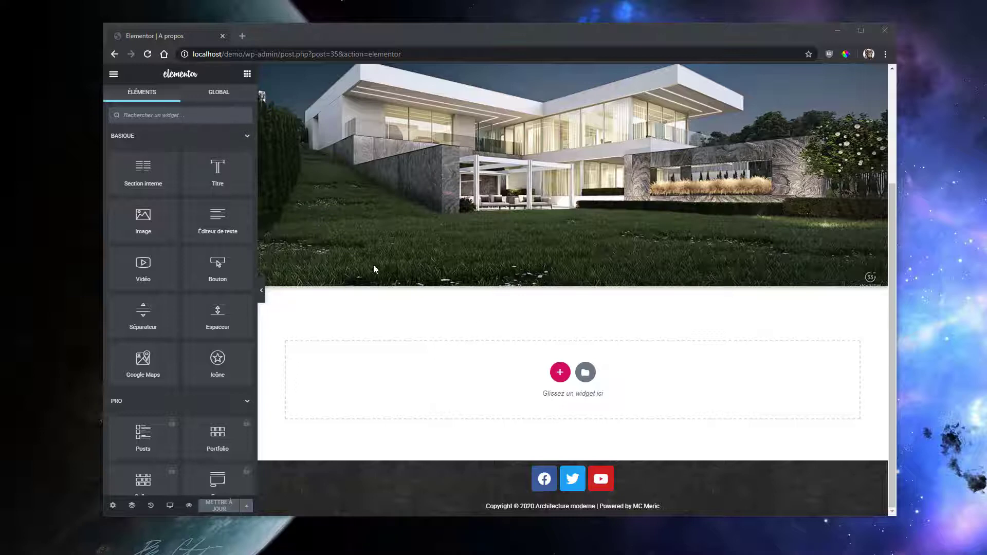
pyautogui.click(113, 75)
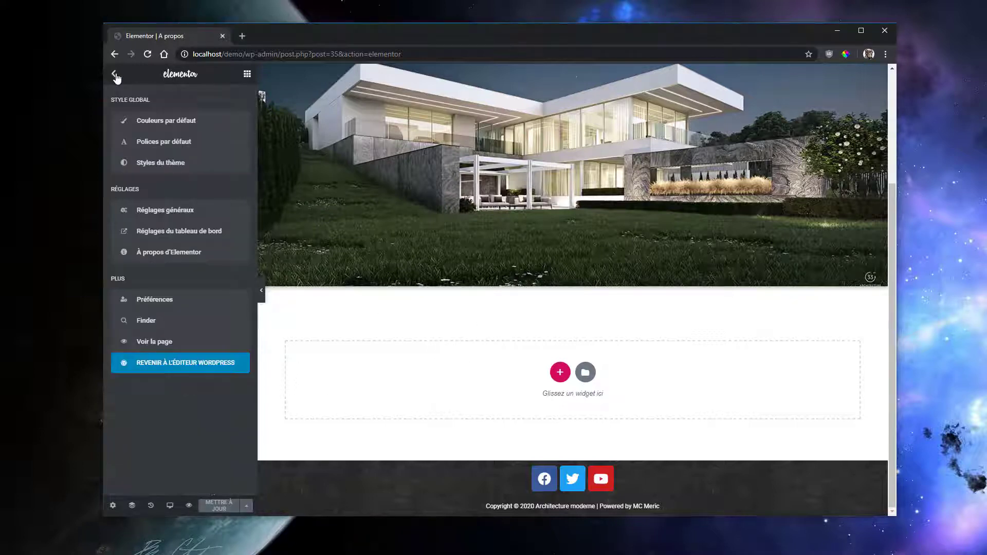
pyautogui.click(194, 365)
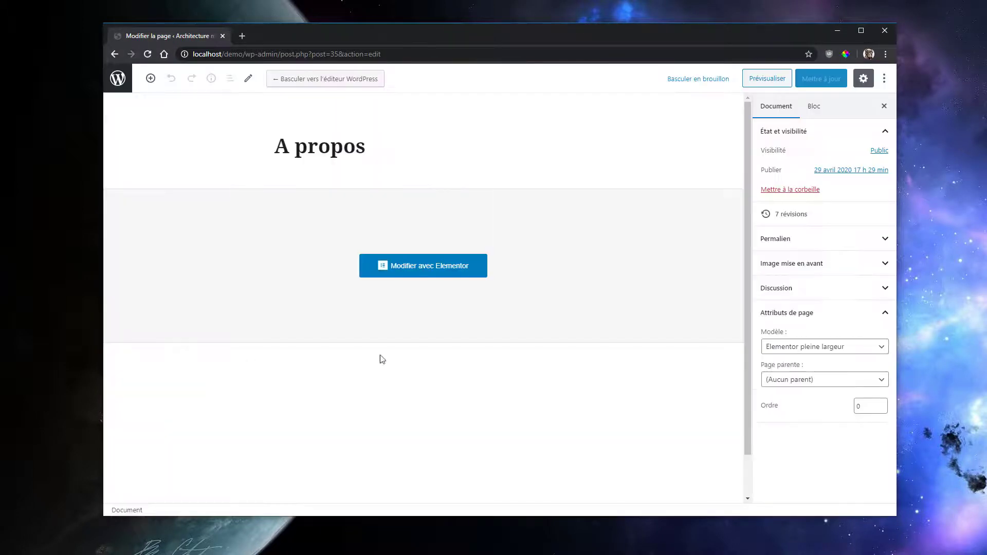
pyautogui.click(117, 78)
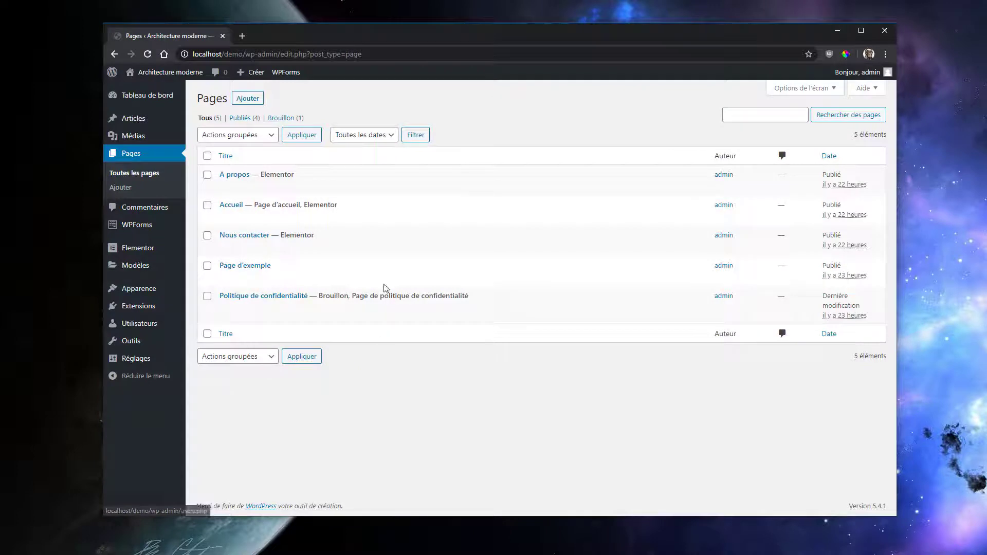
pyautogui.click(230, 205)
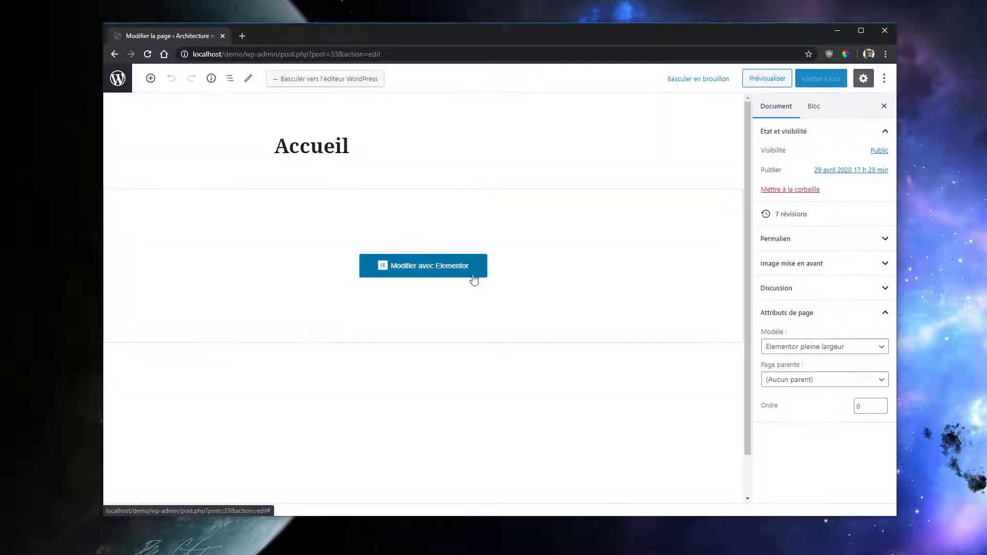
pyautogui.click(427, 275)
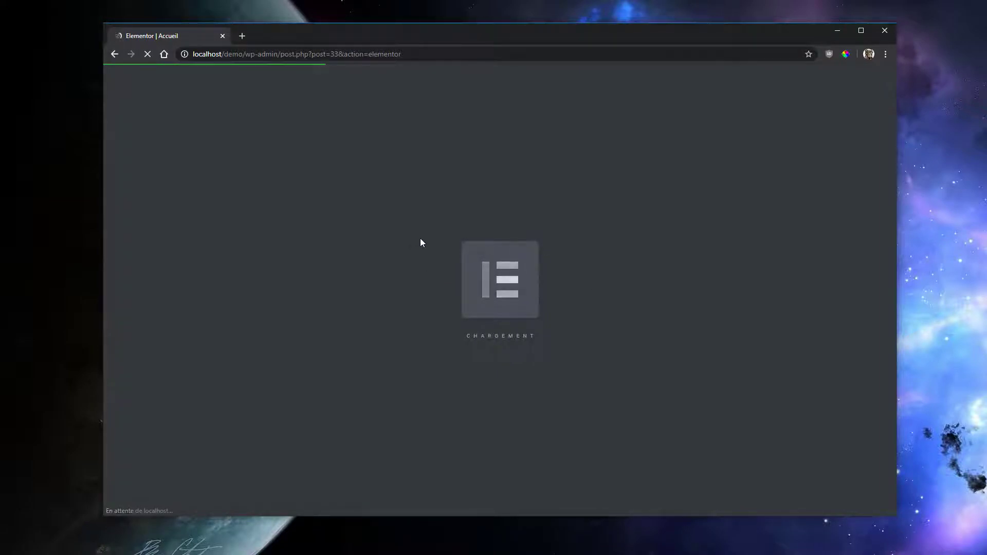
# Save the Architecture Moderne title and text section to the library as a template named "titre"
pyautogui.scroll(-5, 633, 304)
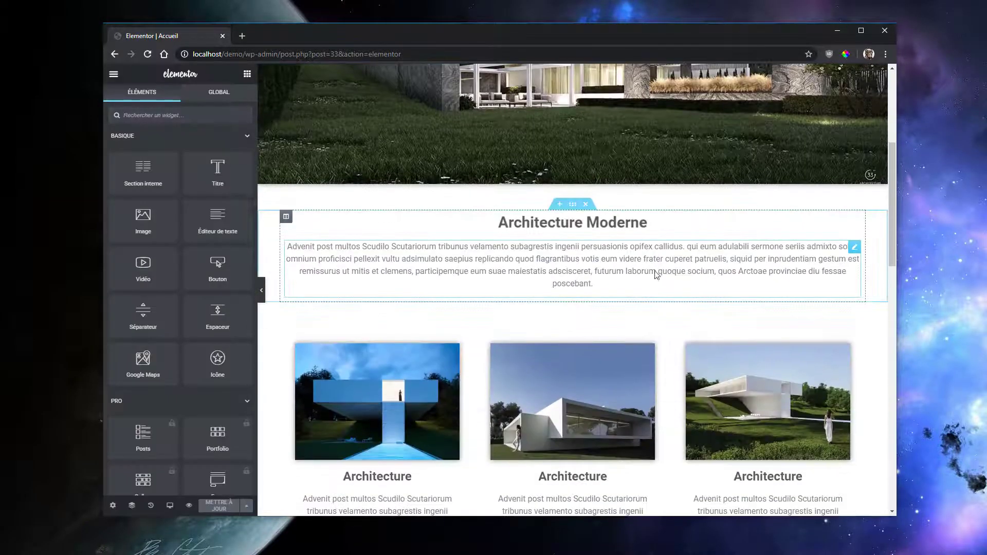
pyautogui.click(572, 205)
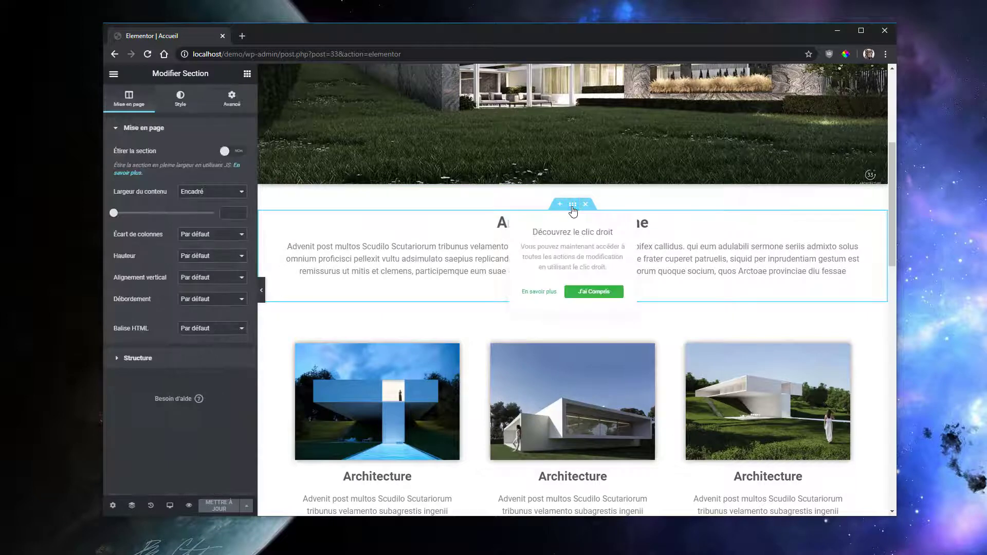
pyautogui.rightClick(573, 205)
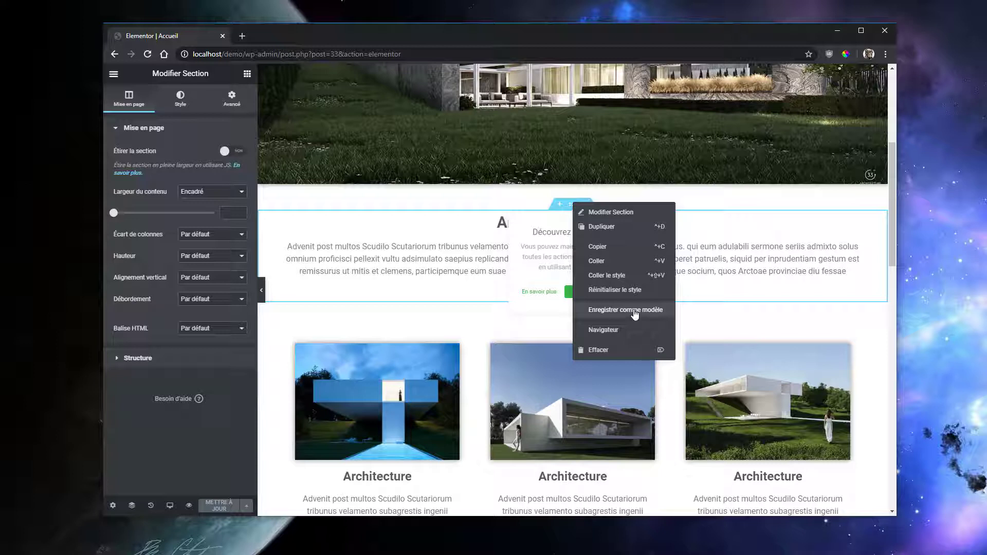
pyautogui.click(570, 197)
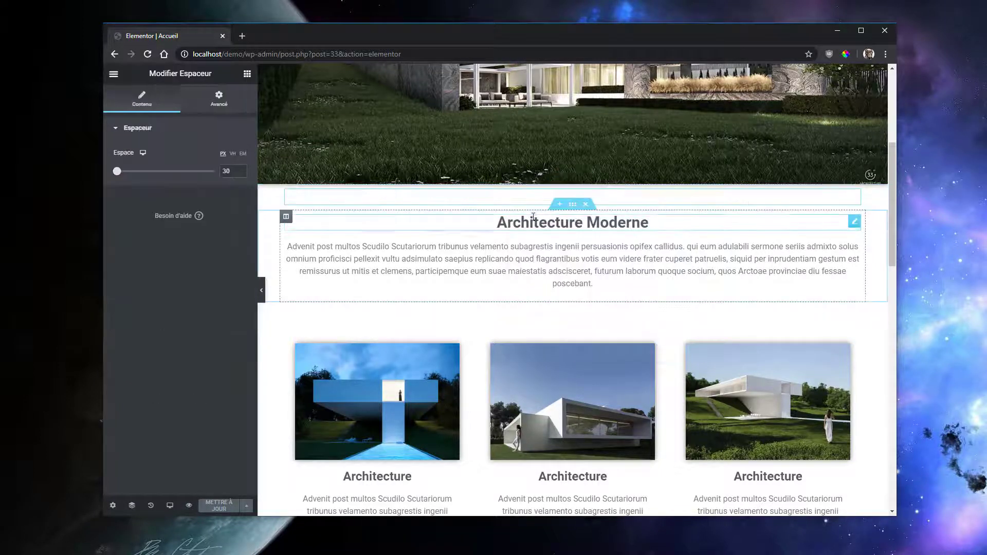
pyautogui.rightClick(568, 205)
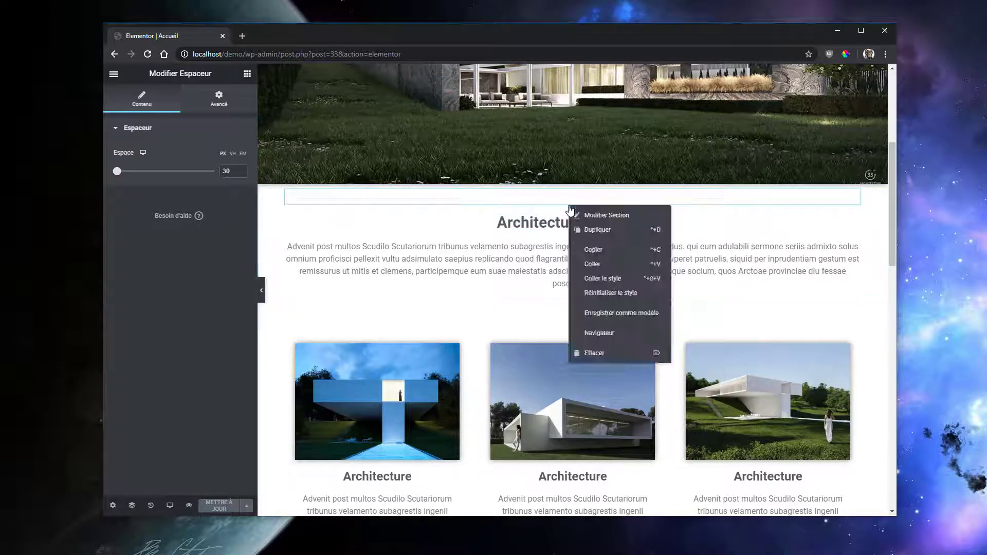
pyautogui.click(619, 314)
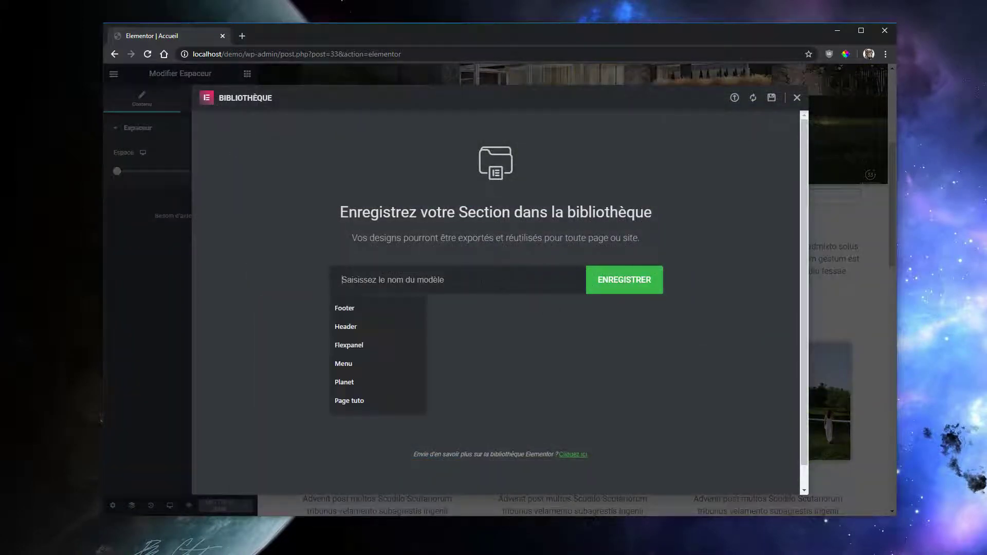
pyautogui.write('ti')
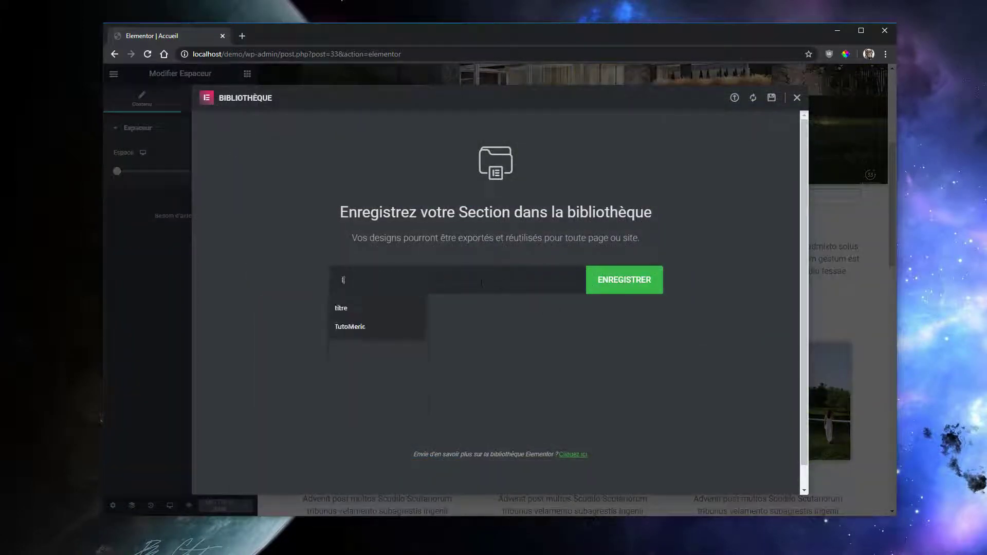
pyautogui.write('tre')
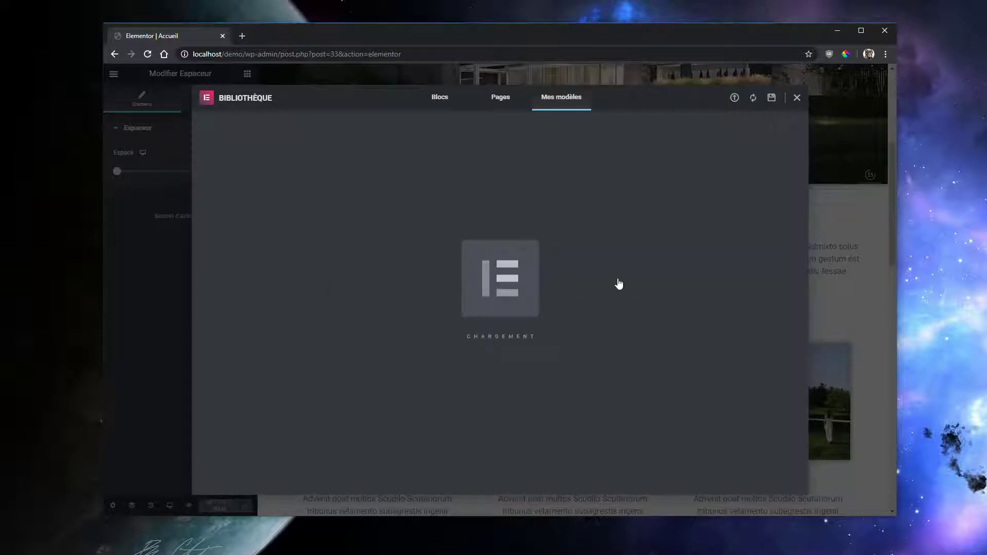
pyautogui.click(796, 99)
# Leave the Accueil page's editor and reopen the A propos page for editing with Elementor
pyautogui.click(114, 75)
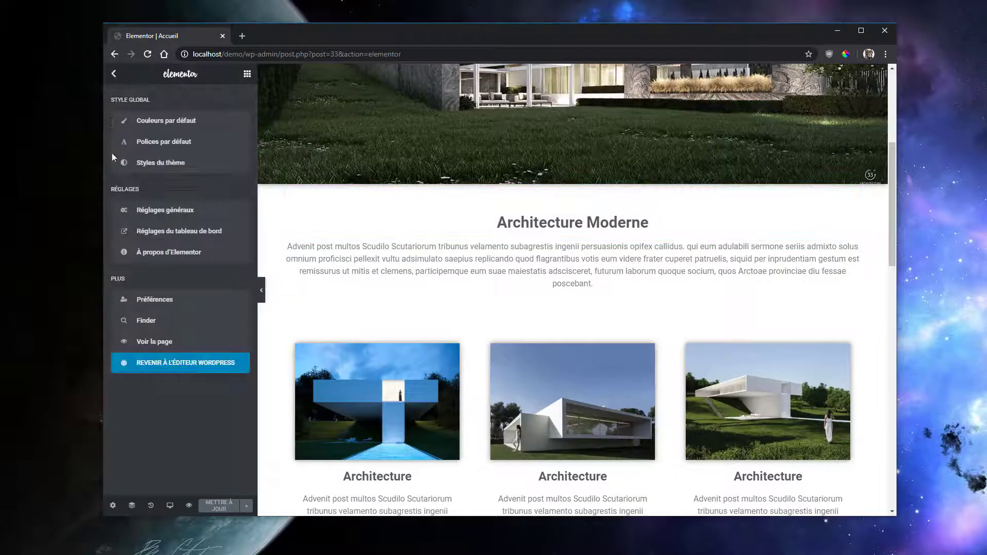
pyautogui.click(151, 364)
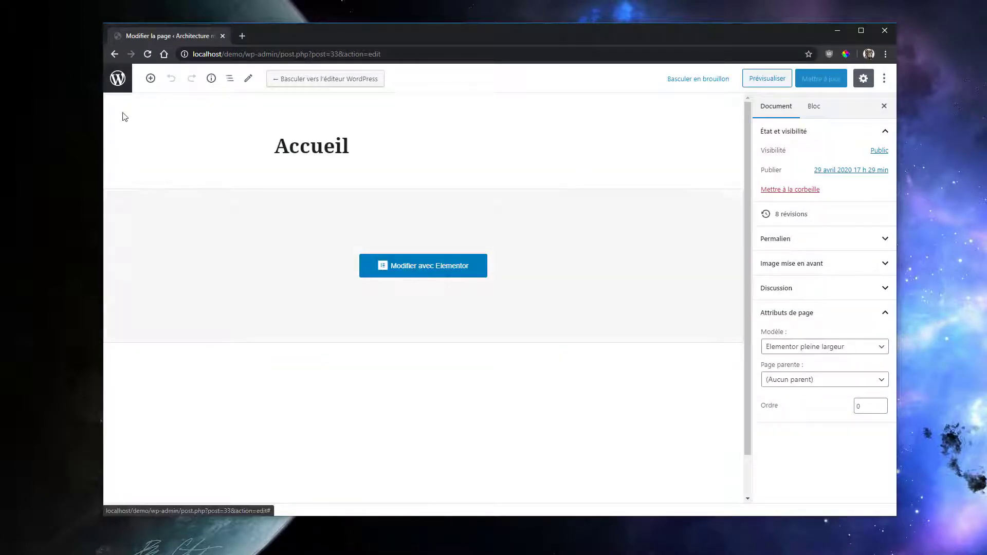
pyautogui.click(117, 78)
pyautogui.click(238, 175)
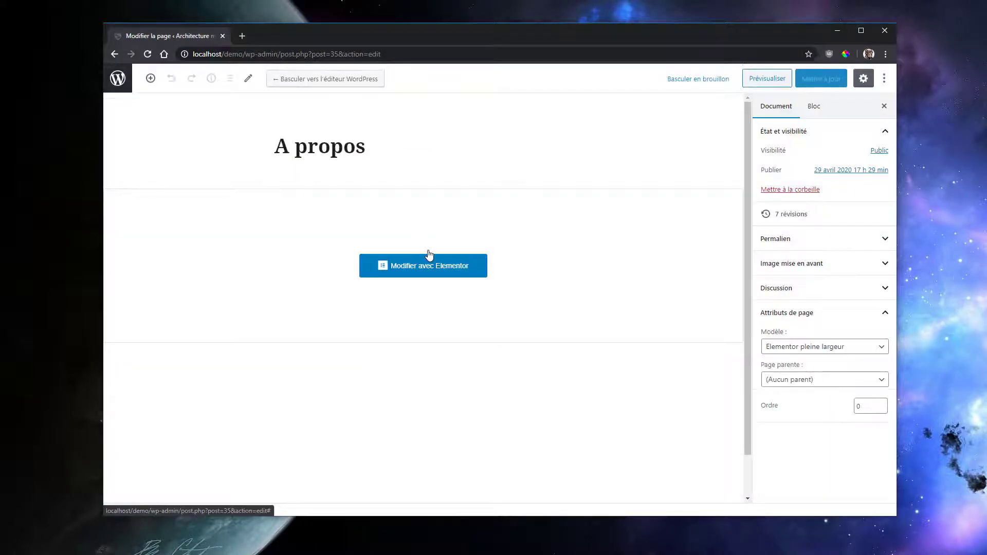
pyautogui.click(429, 257)
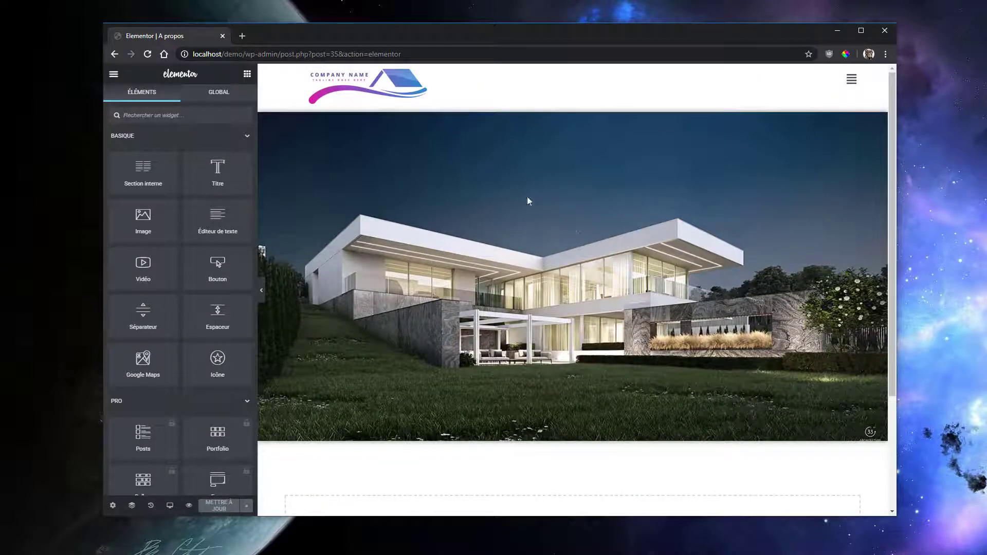
# Add a single-column section below the house image containing an Espaceur widget with its space set to 30 px
pyautogui.scroll(-3, 602, 172)
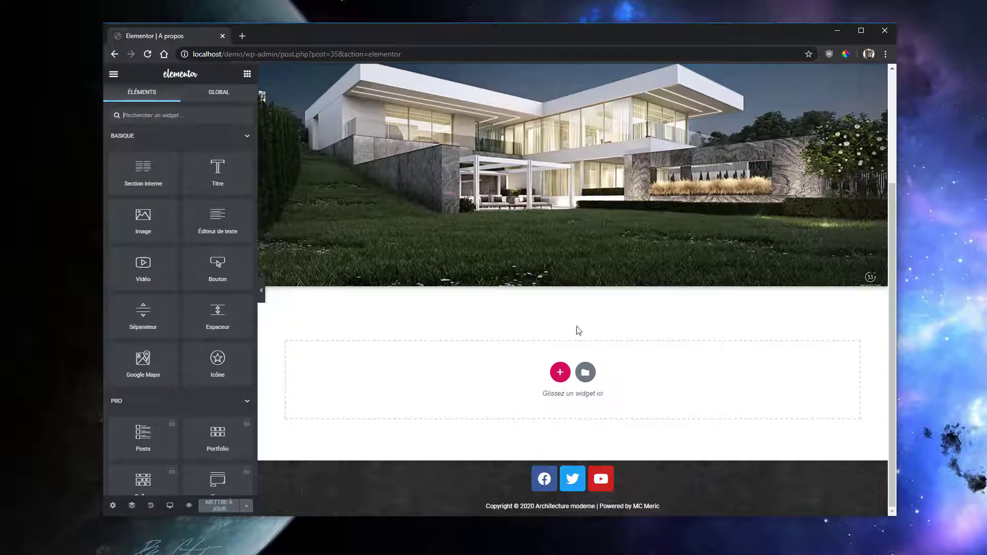
pyautogui.click(247, 508)
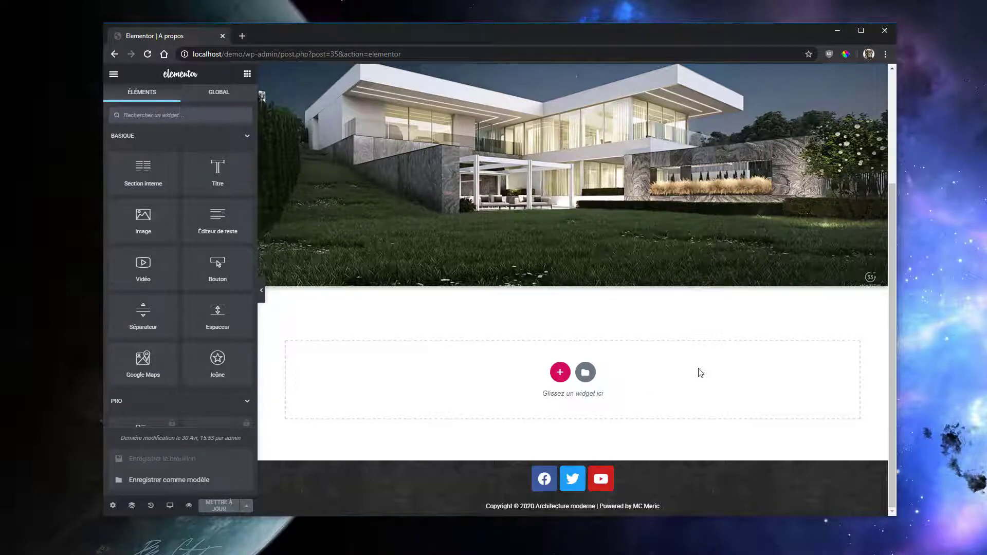
pyautogui.click(560, 373)
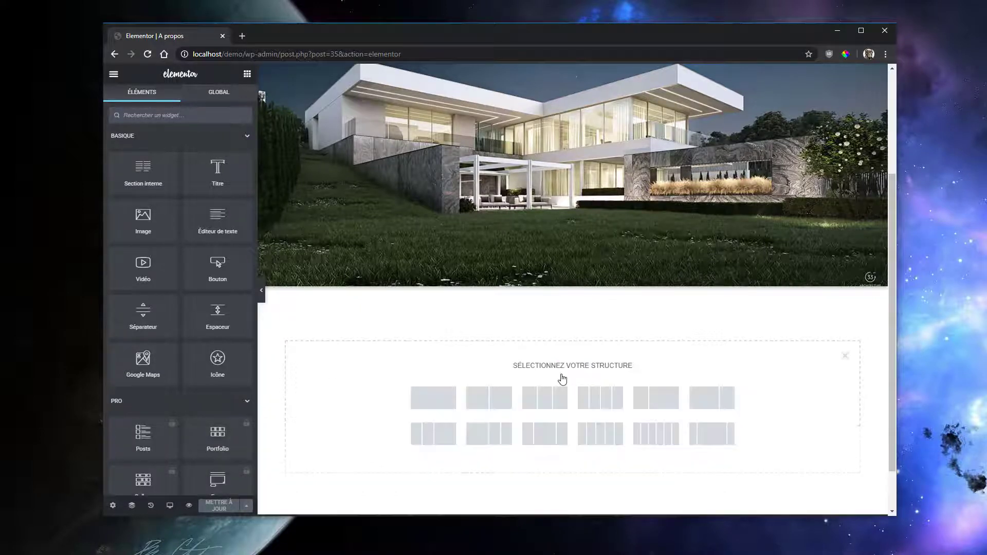
pyautogui.click(438, 401)
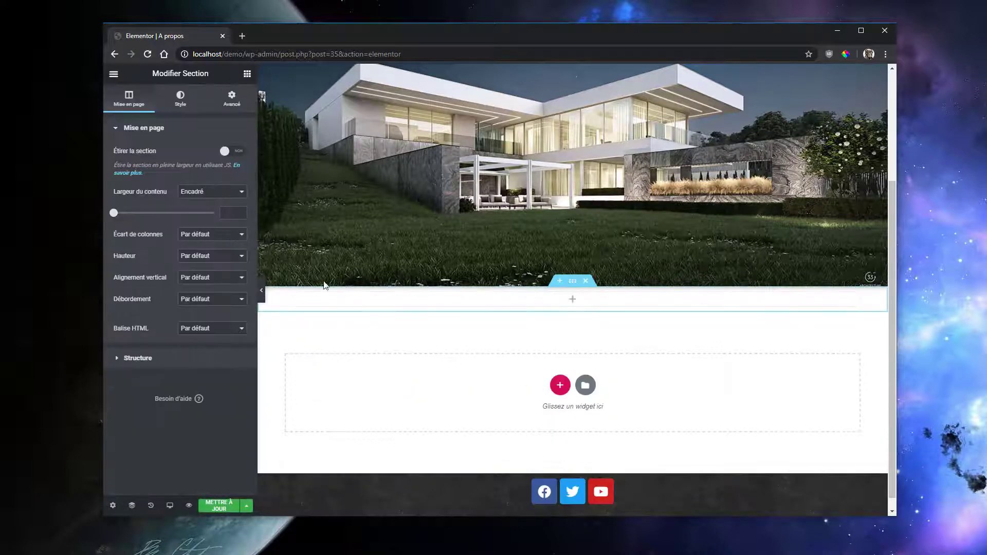
pyautogui.click(246, 76)
pyautogui.moveTo(221, 317); pyautogui.dragTo(573, 304)
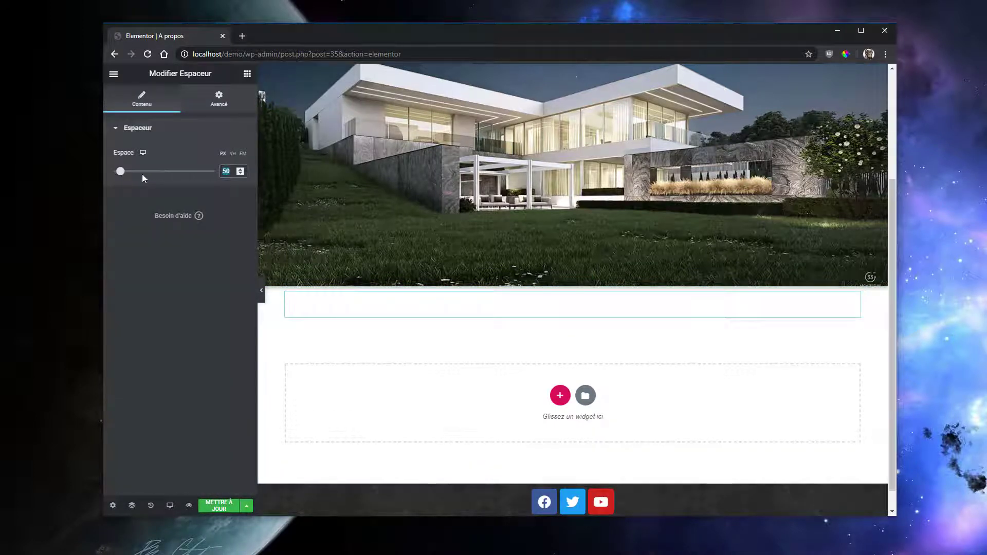
pyautogui.write('30')
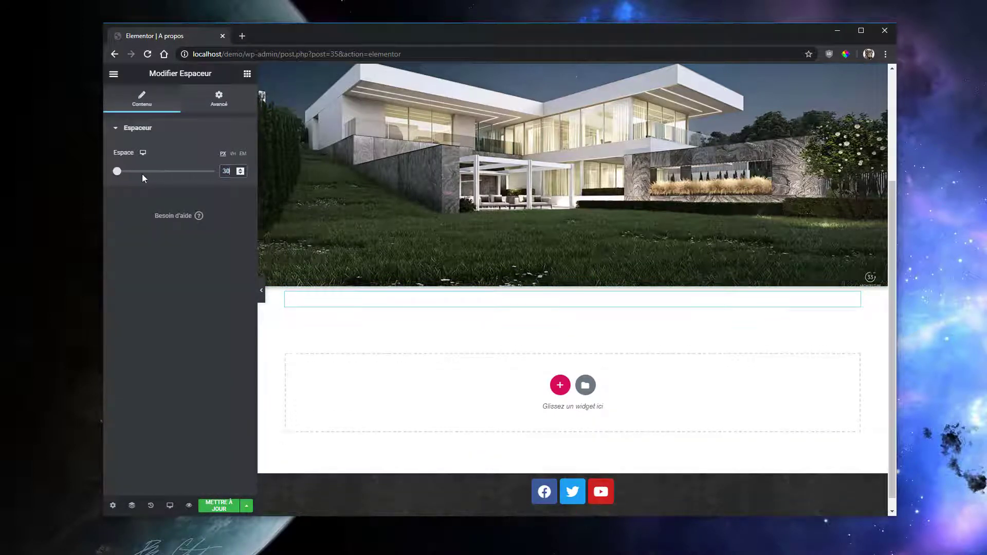
# Insert the saved "titre" section from the template library, importing its document settings as well
pyautogui.click(584, 386)
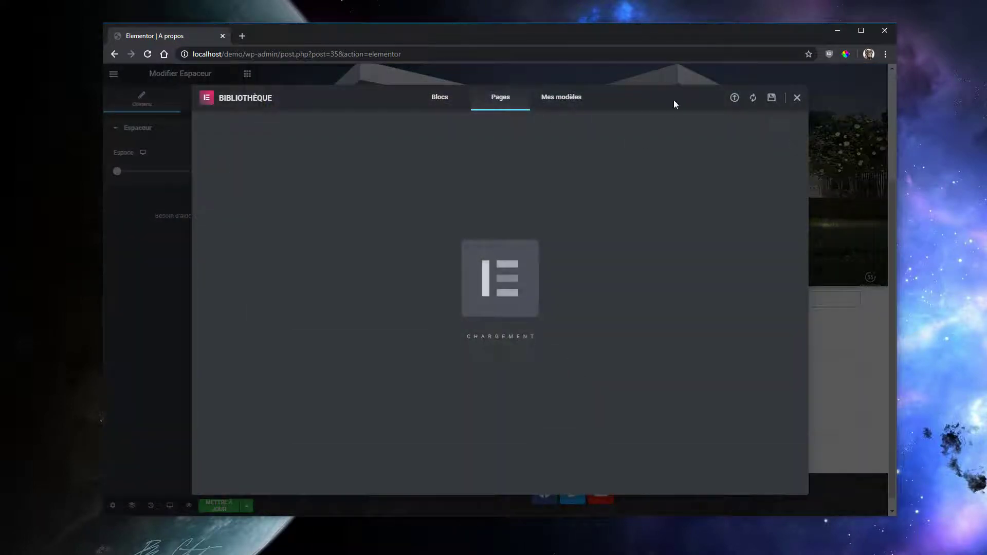
pyautogui.click(579, 100)
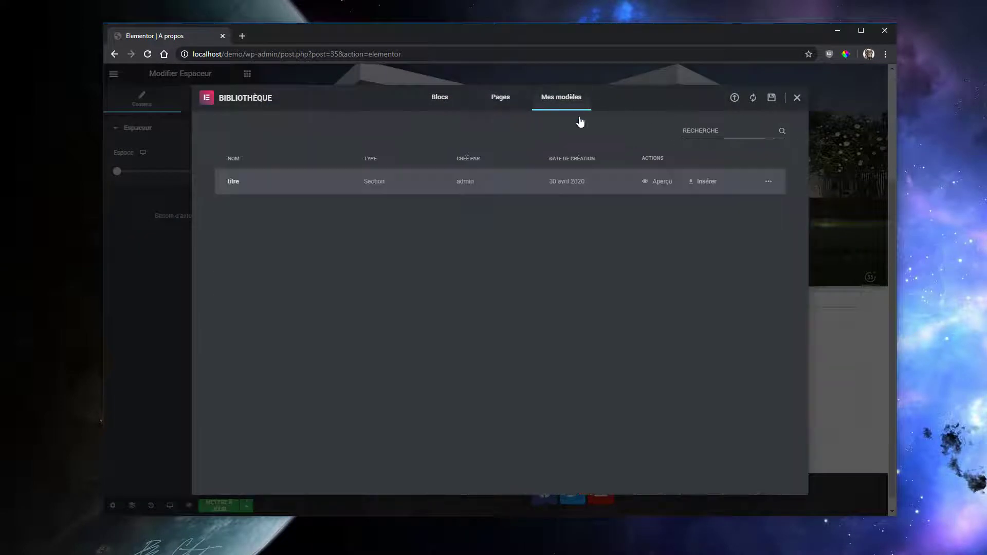
pyautogui.click(702, 181)
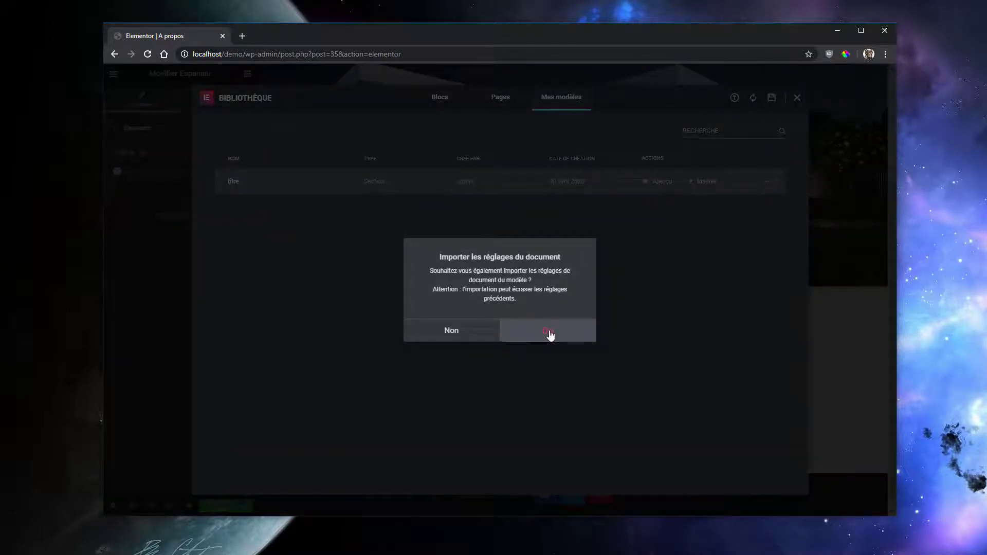
pyautogui.click(549, 333)
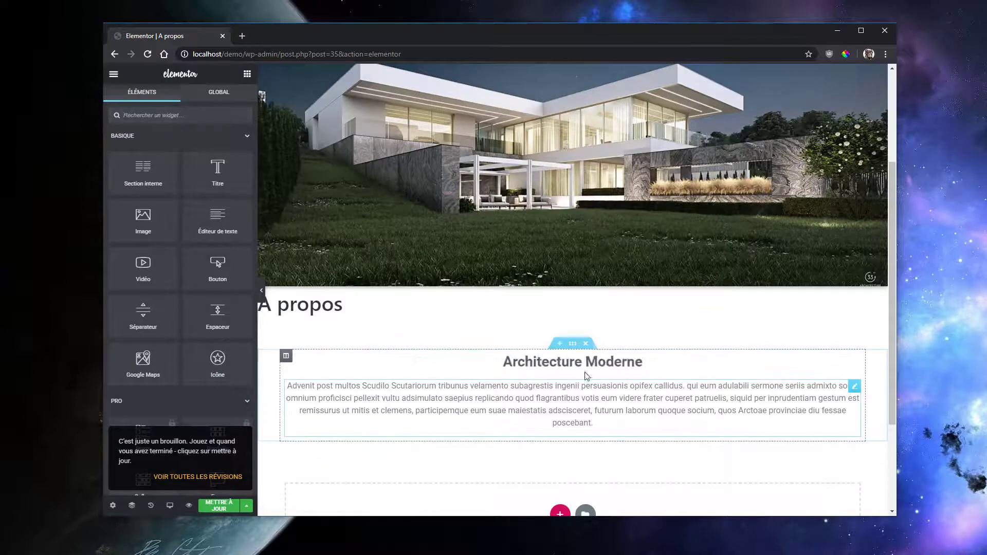
# Duplicate the spacer section and move a copy directly below the Architecture Moderne section
pyautogui.scroll(-3, 598, 386)
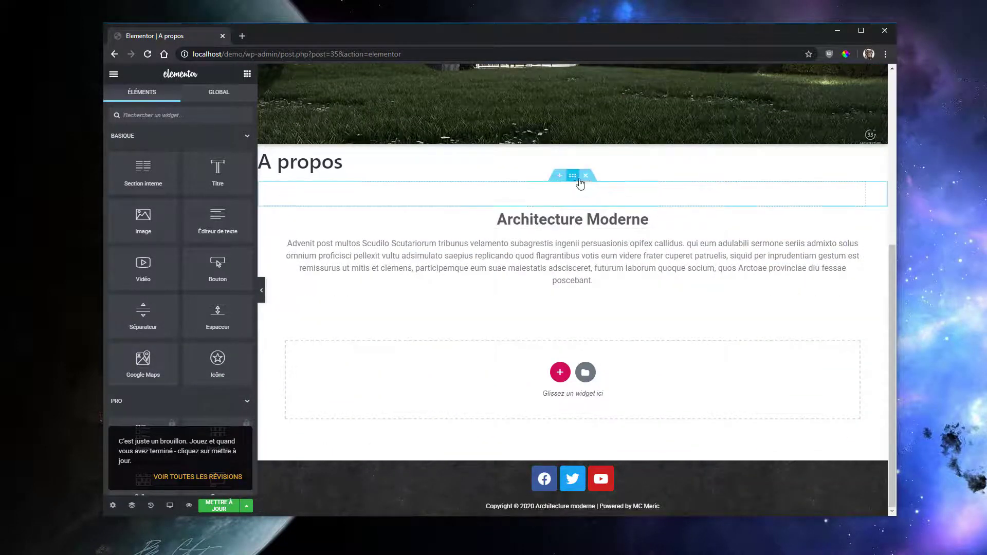
pyautogui.rightClick(575, 178)
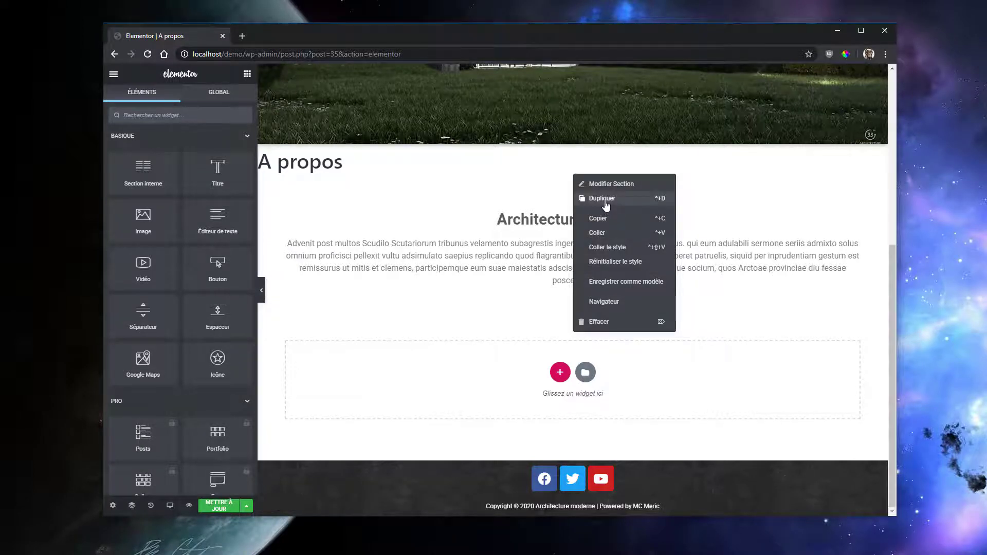
pyautogui.click(605, 204)
pyautogui.moveTo(573, 178); pyautogui.dragTo(570, 304)
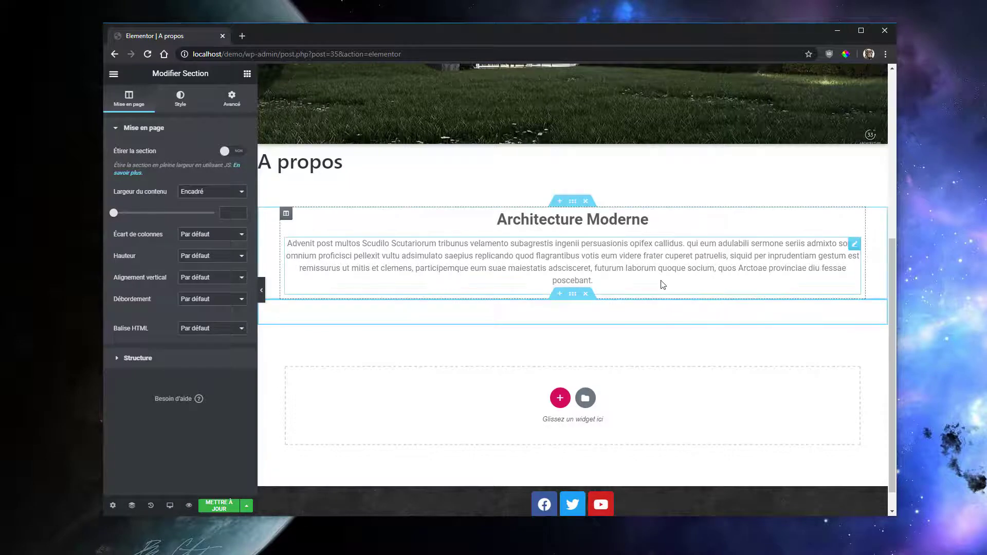
# Add a two-column section beneath the lower spacer and open its column gap choices
pyautogui.scroll(-1, 662, 285)
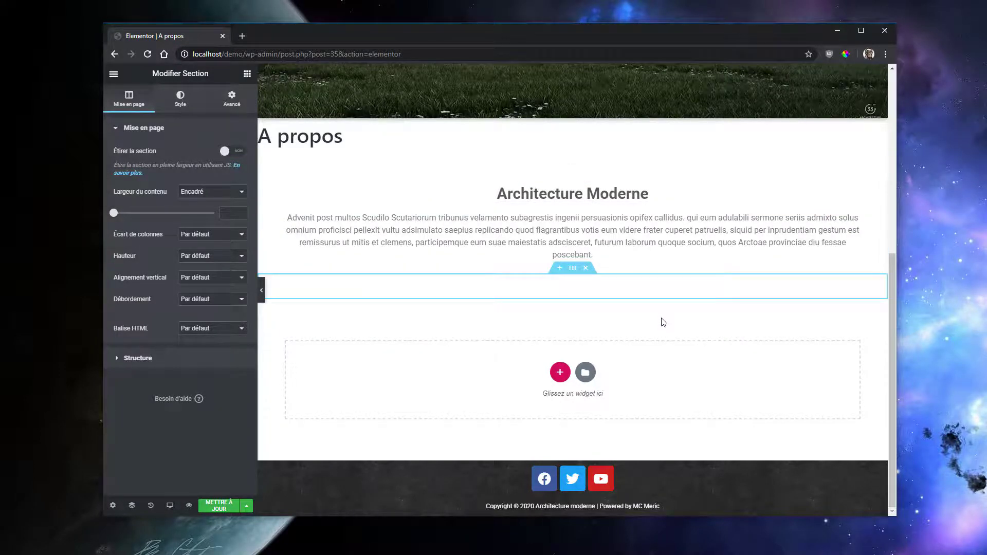
pyautogui.click(561, 372)
pyautogui.click(497, 399)
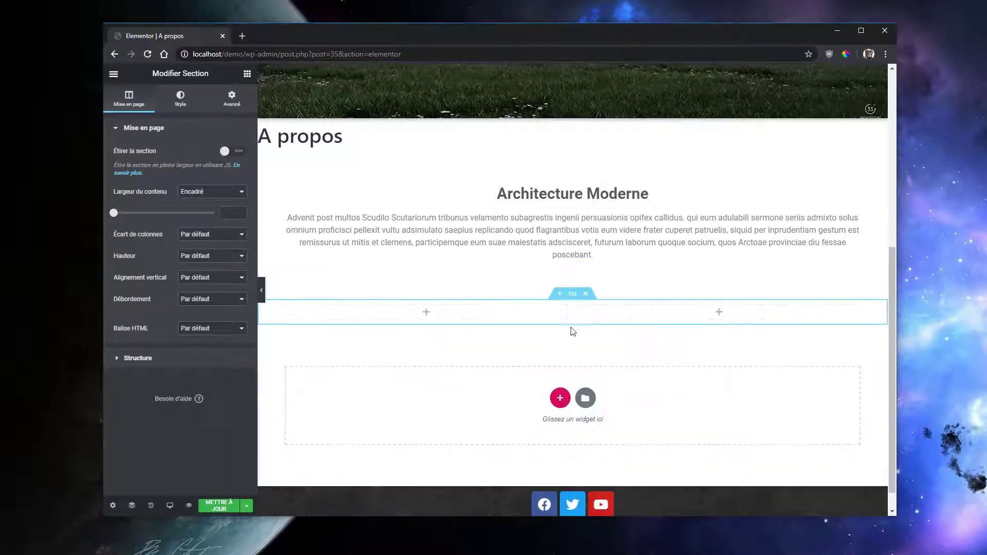
pyautogui.click(209, 193)
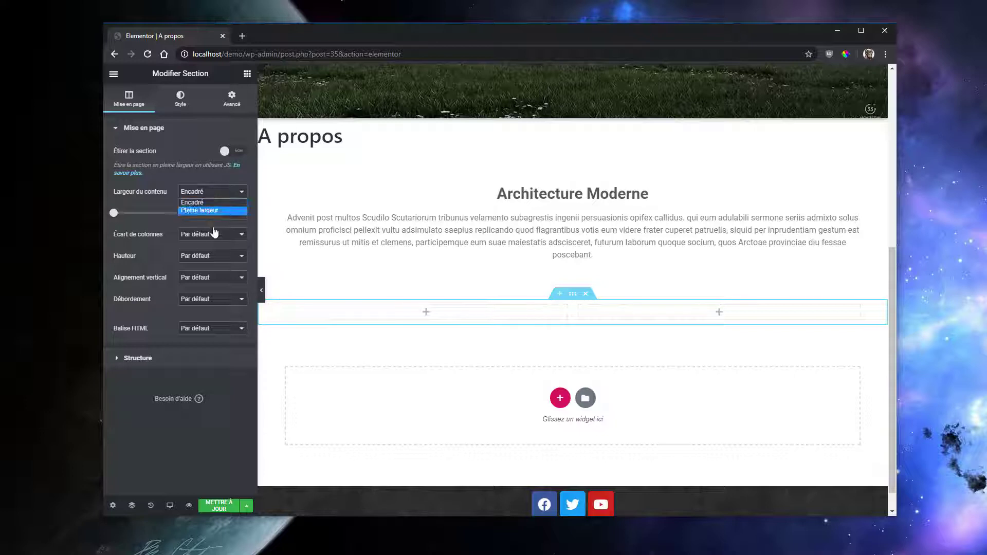
pyautogui.click(204, 236)
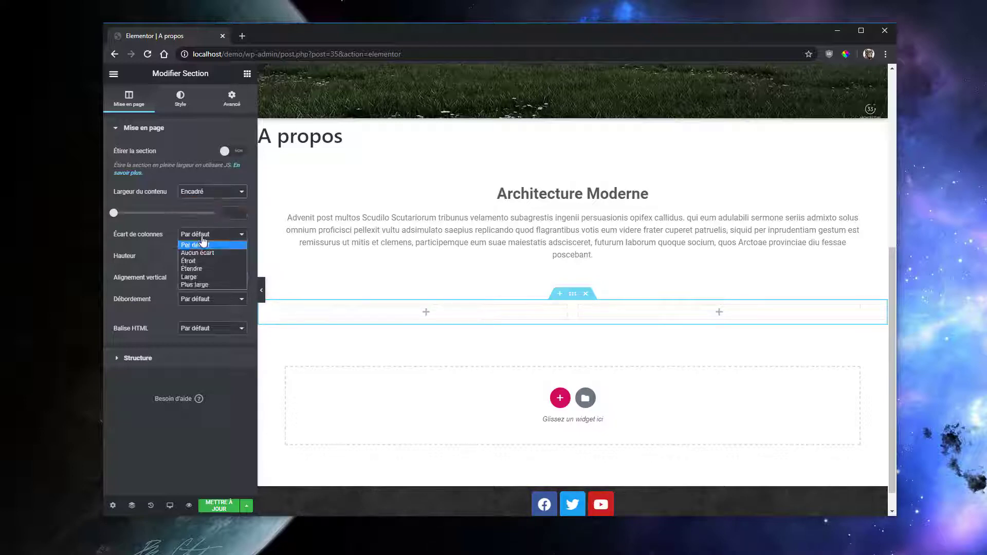
# Set the two-column section's column gap to Plus large and insert the Propos_04.jpg pool image in its left column
pyautogui.click(200, 284)
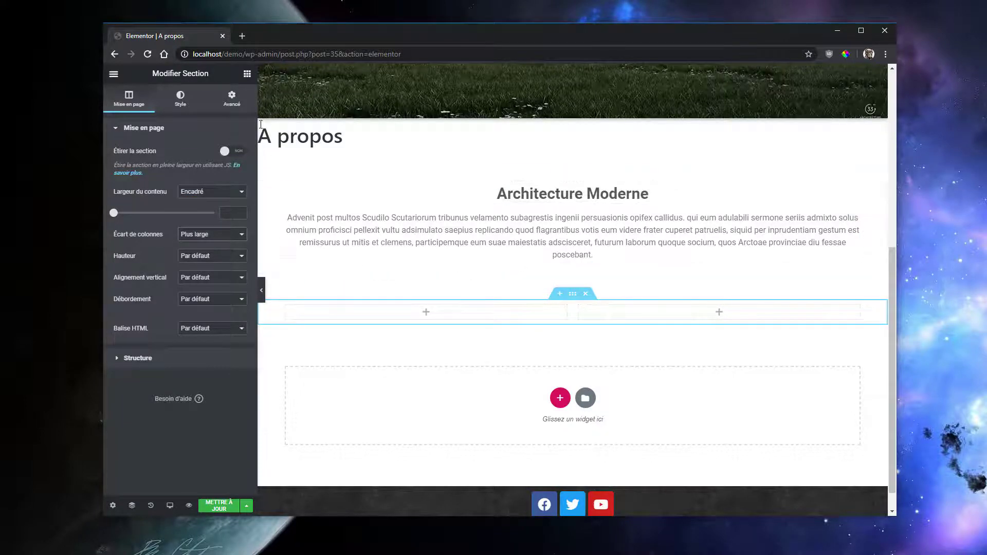
pyautogui.click(247, 77)
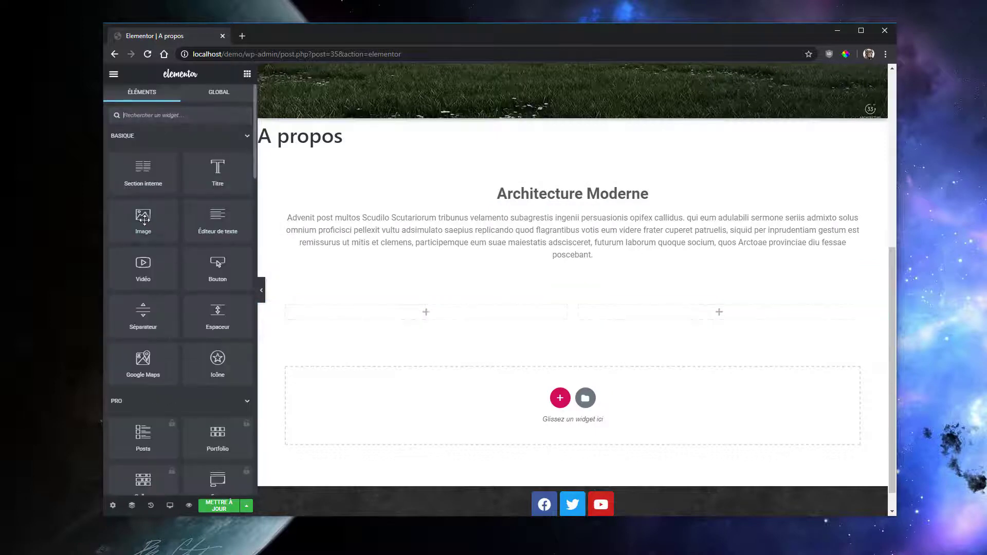
pyautogui.moveTo(145, 220); pyautogui.dragTo(453, 315)
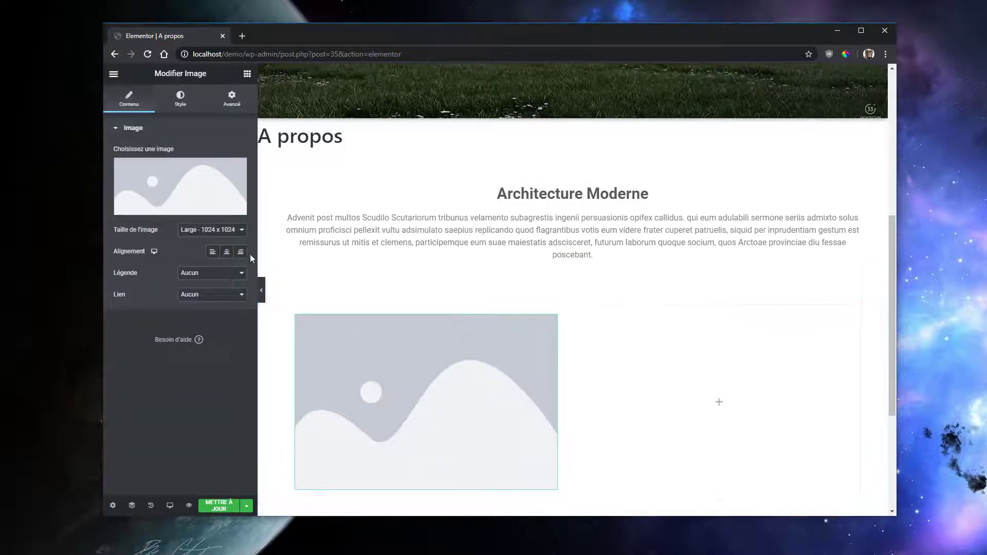
pyautogui.click(180, 187)
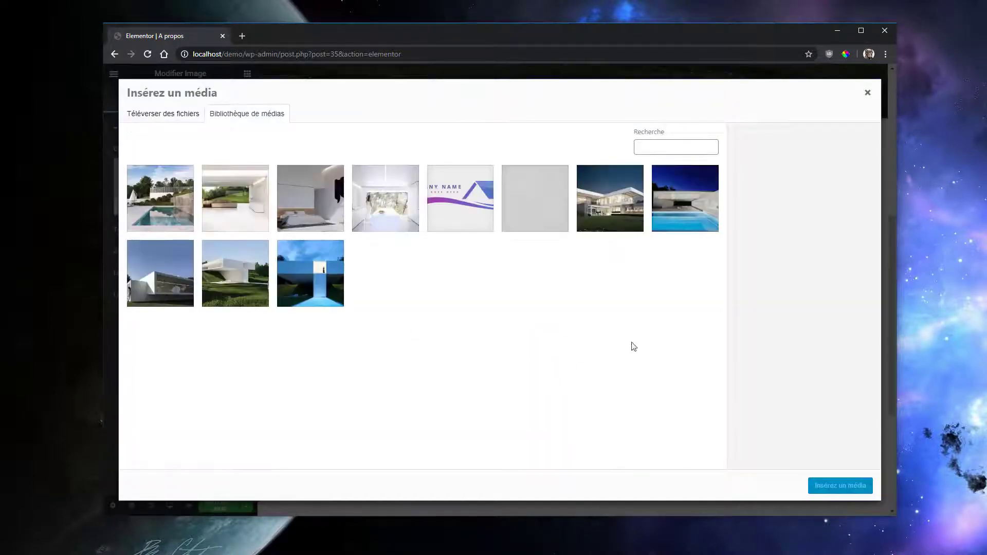
pyautogui.click(151, 207)
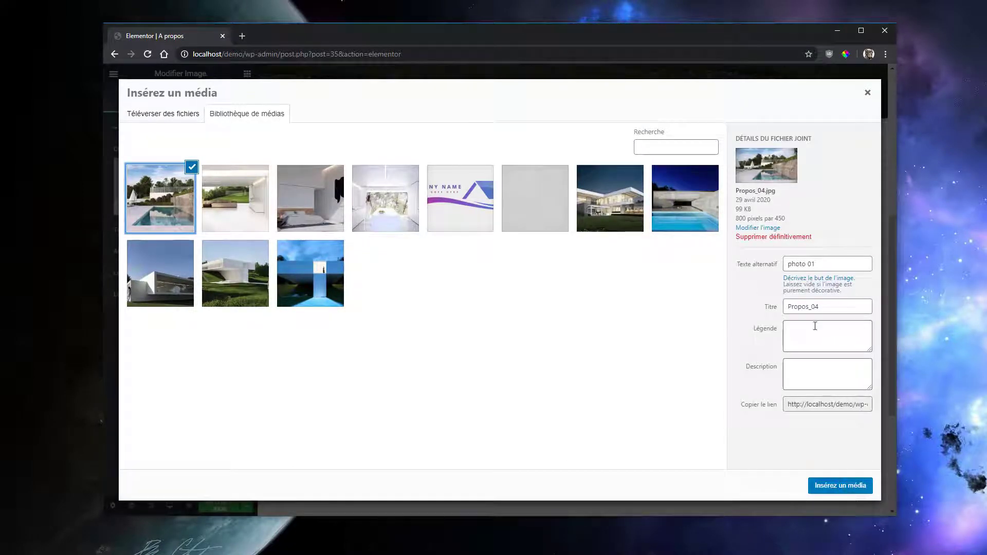
pyautogui.click(854, 490)
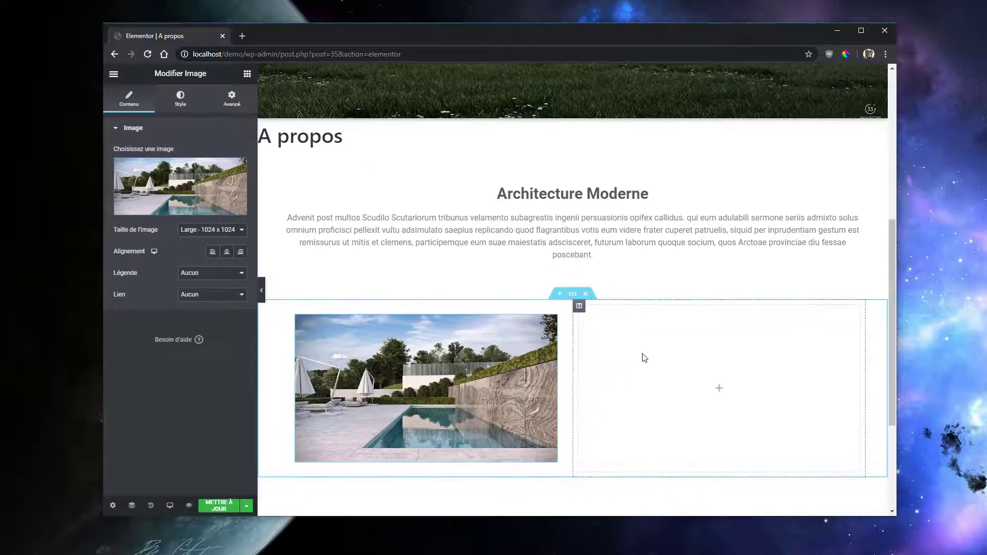
# Add a text editor widget to the right column containing the "Advenit post multos Scudilo" paragraph, cut off after "siquid per"
pyautogui.scroll(-1, 306, 248)
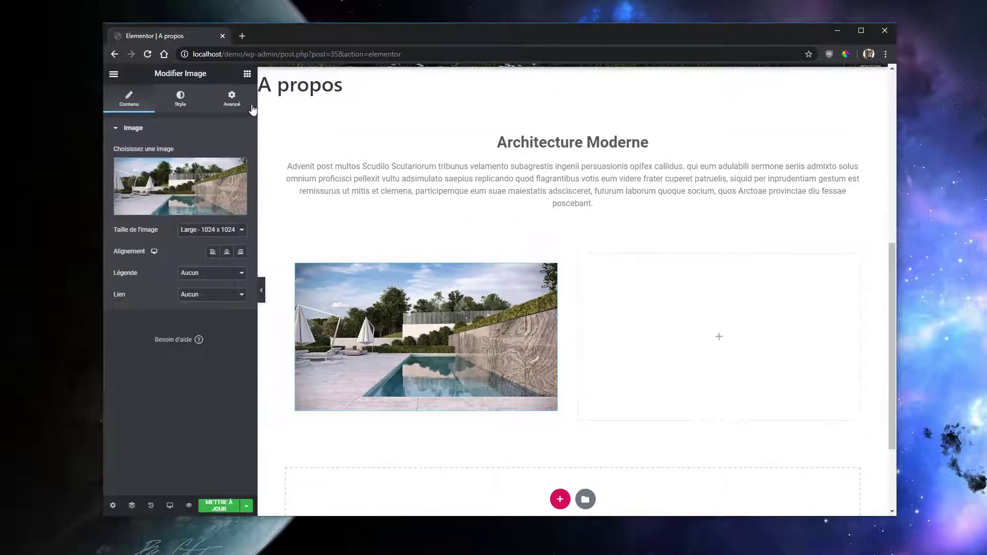
pyautogui.click(247, 75)
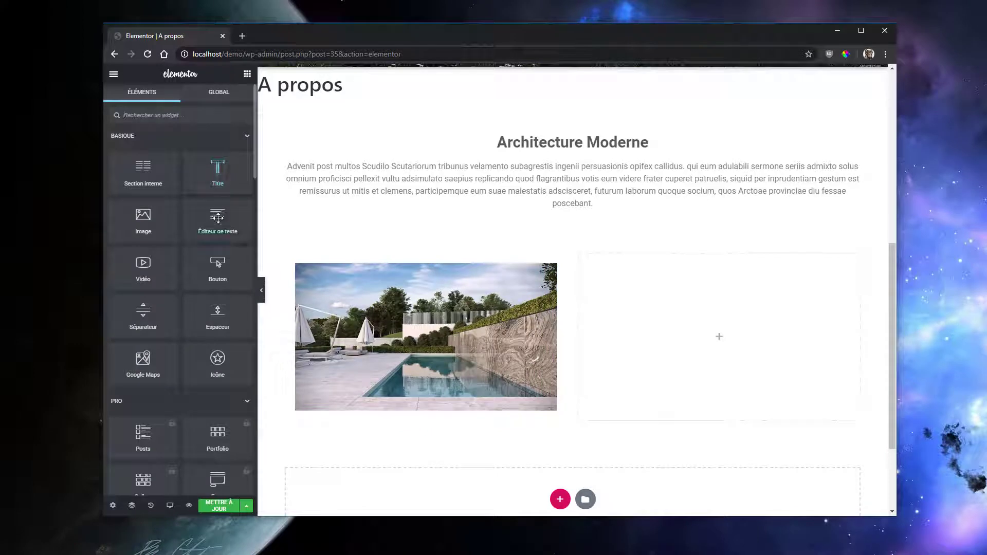
pyautogui.moveTo(218, 218); pyautogui.dragTo(658, 282)
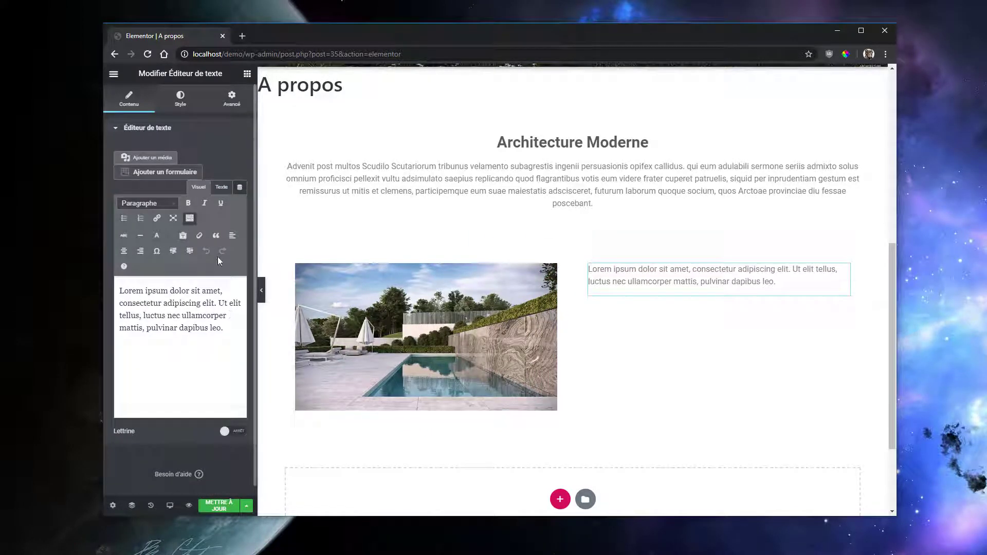
pyautogui.click(220, 186)
pyautogui.moveTo(168, 280); pyautogui.dragTo(65, 225)
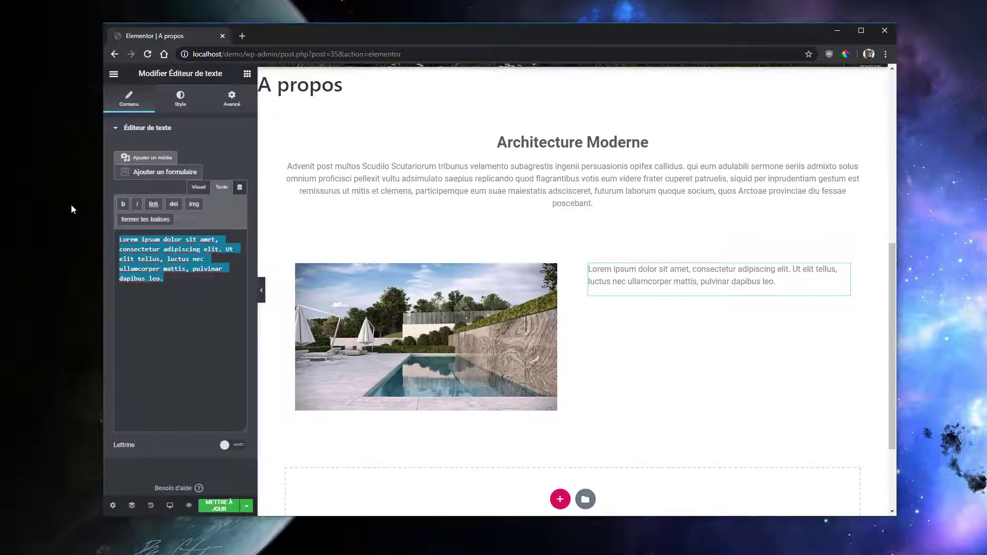
pyautogui.write('Advenit post multos Scudilo Scutariorum tribunus velamento subagrestis ingenii persuasionis opifex callidus. qui eum adulabili sermone seriis admixto solus omnium proficisci pellexit vultu adsimulato saepius replicando quod flagrantibus votis eum videre frater cuperet patruelis, siquid per inprudentiam gestum est remissurus ut mitis et clemens, participemque eum suae maiestatis adscisceret, futurum laborum quoque socium, quos Arctoae provinciae diu fessae poscebant.')
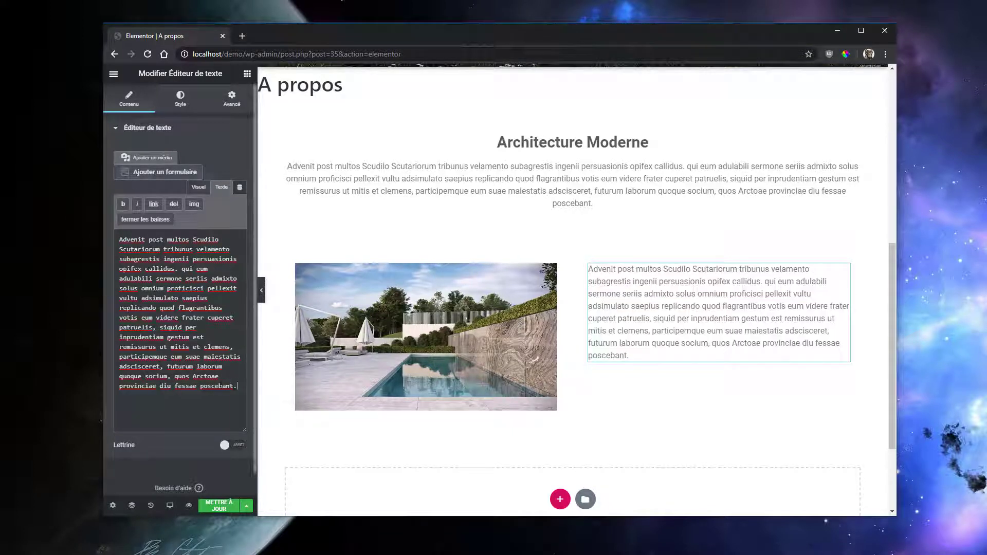
pyautogui.moveTo(237, 386); pyautogui.dragTo(102, 340)
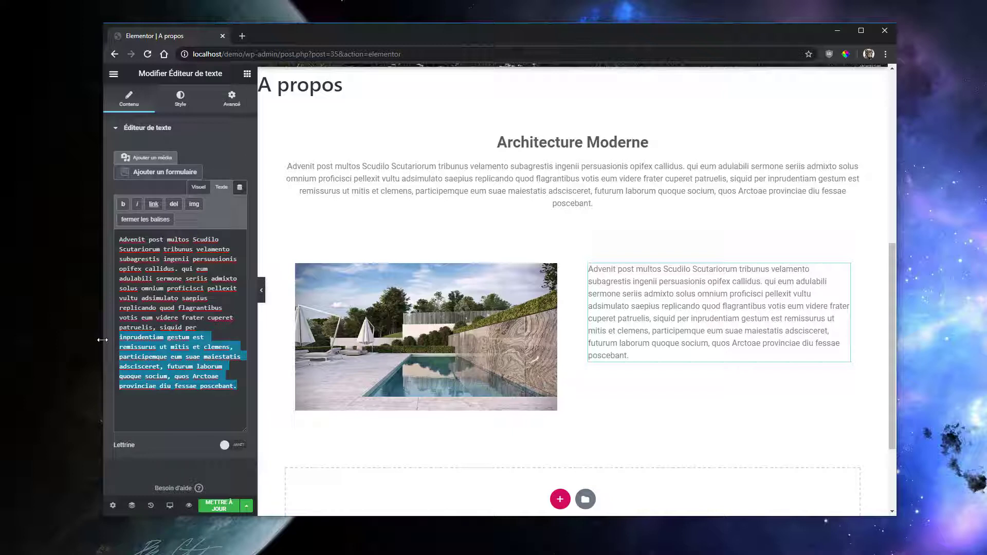
pyautogui.press('BackSpace')
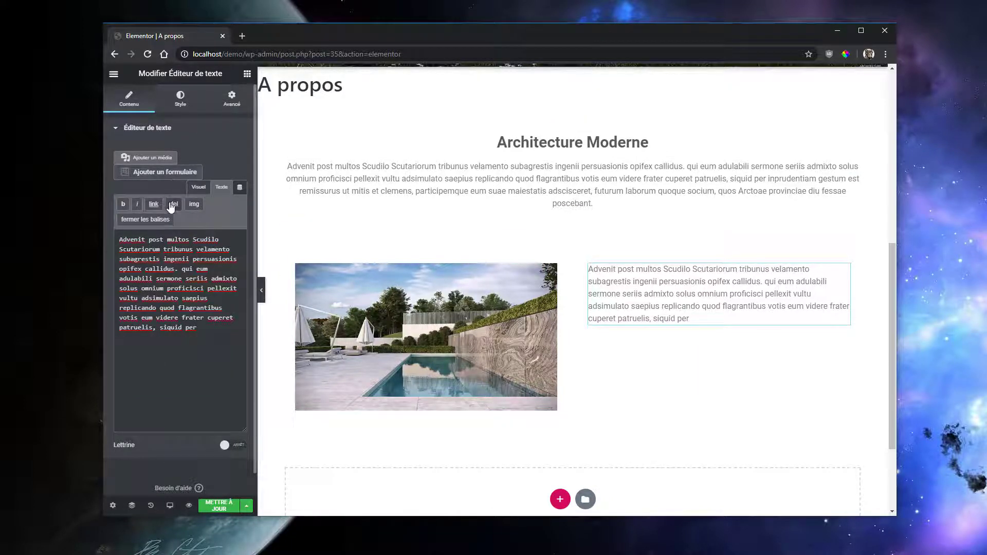
# Add the line "Architecture" above the right column's paragraph and format it as Titre 3
pyautogui.click(198, 187)
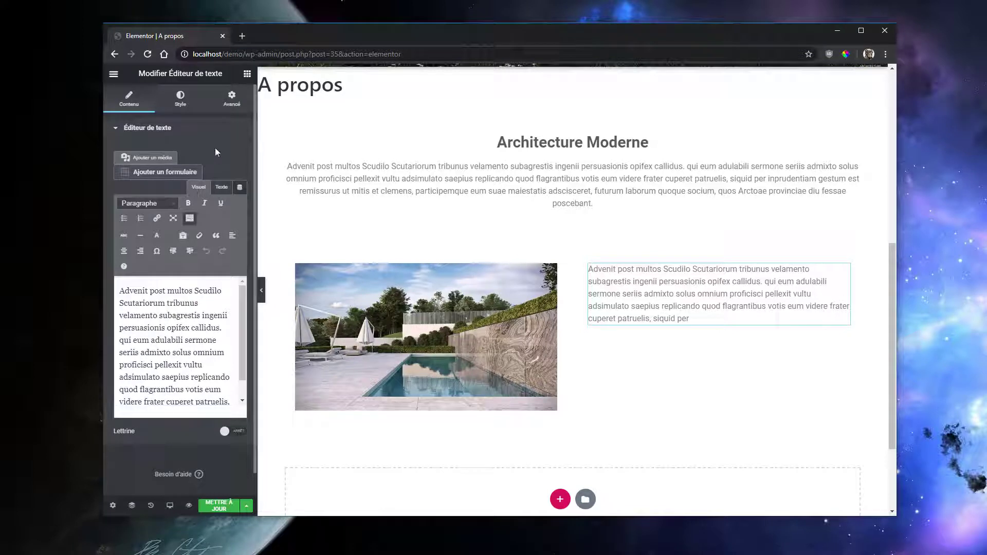
pyautogui.click(189, 292)
pyautogui.press('Home')
pyautogui.press('Return')
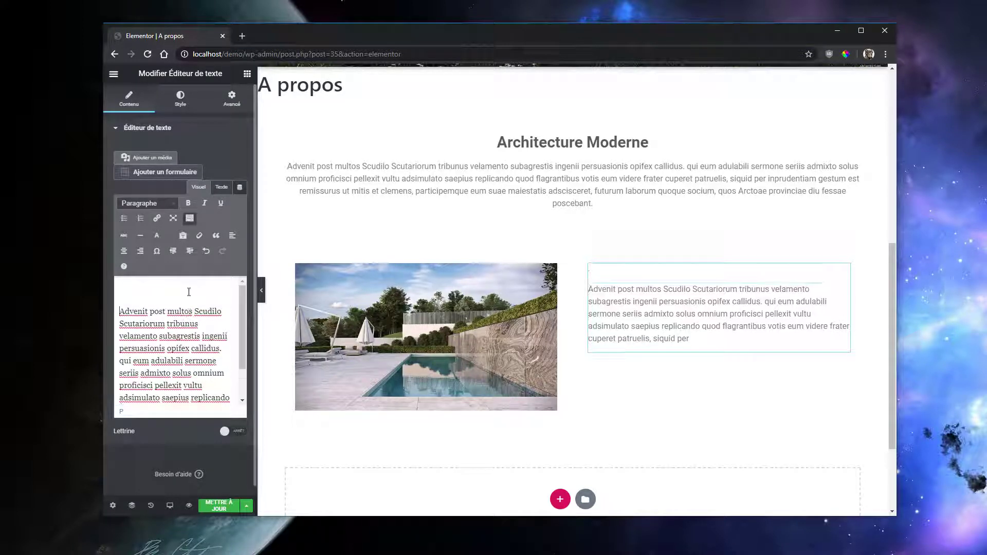
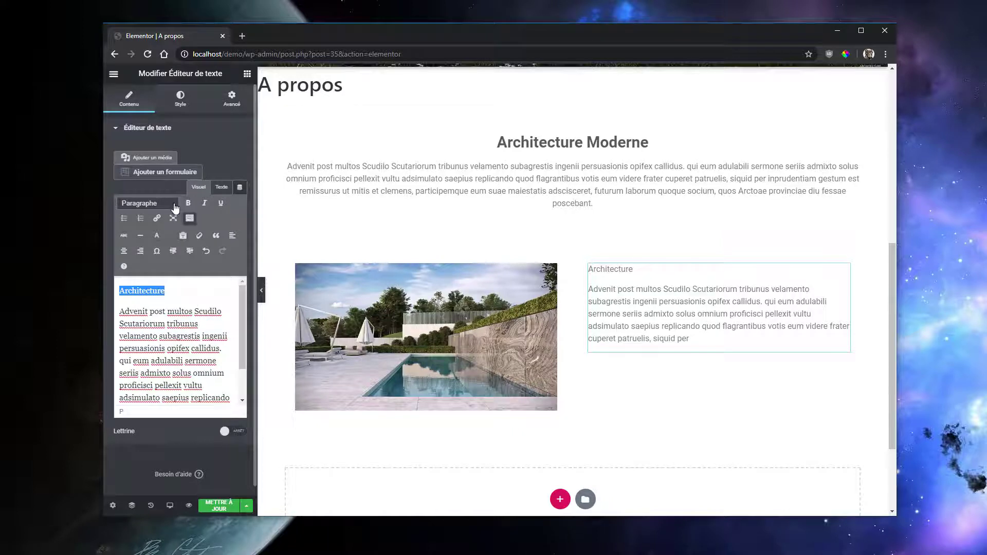
pyautogui.click(154, 203)
pyautogui.click(156, 279)
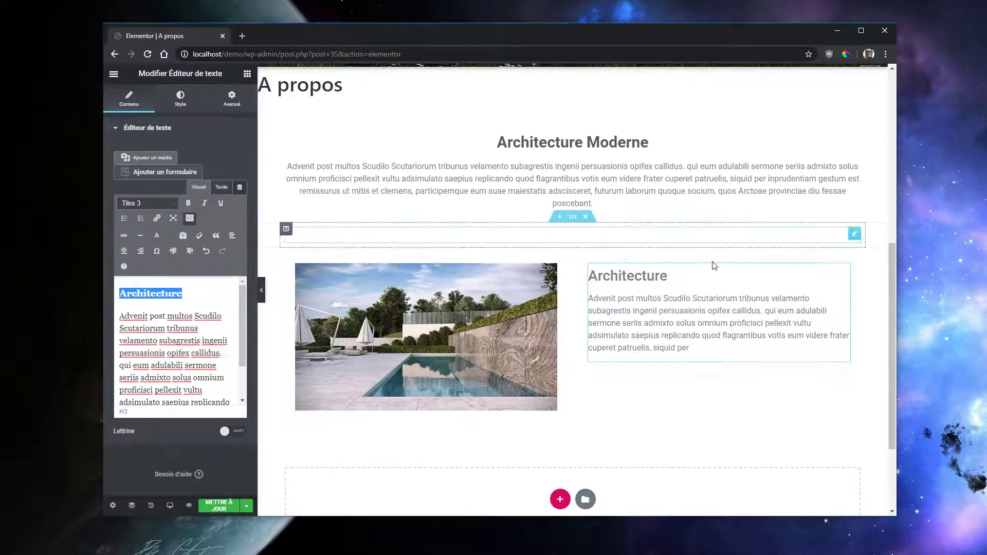
# Add a button widget below the Architecture text in the right column and centre it
pyautogui.click(246, 74)
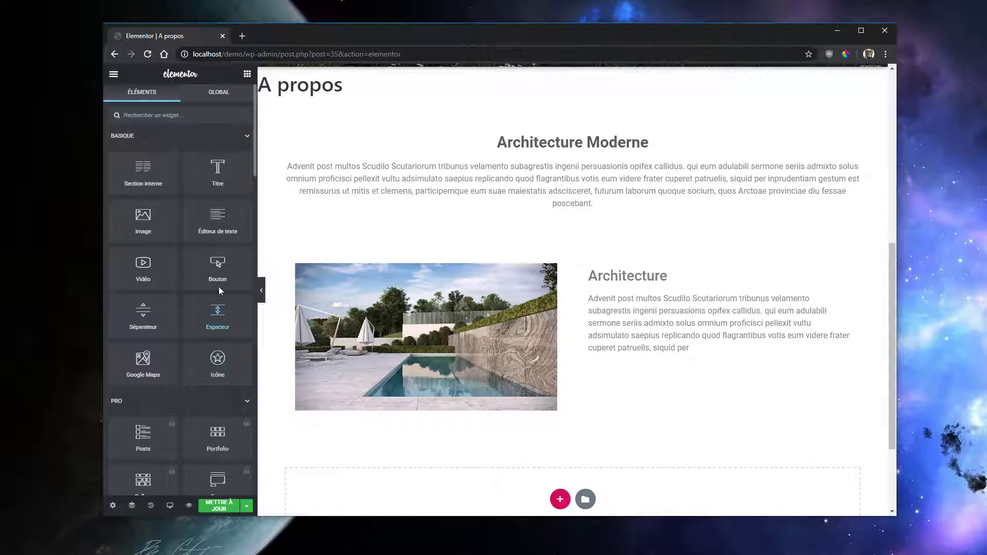
pyautogui.moveTo(220, 266); pyautogui.dragTo(634, 363)
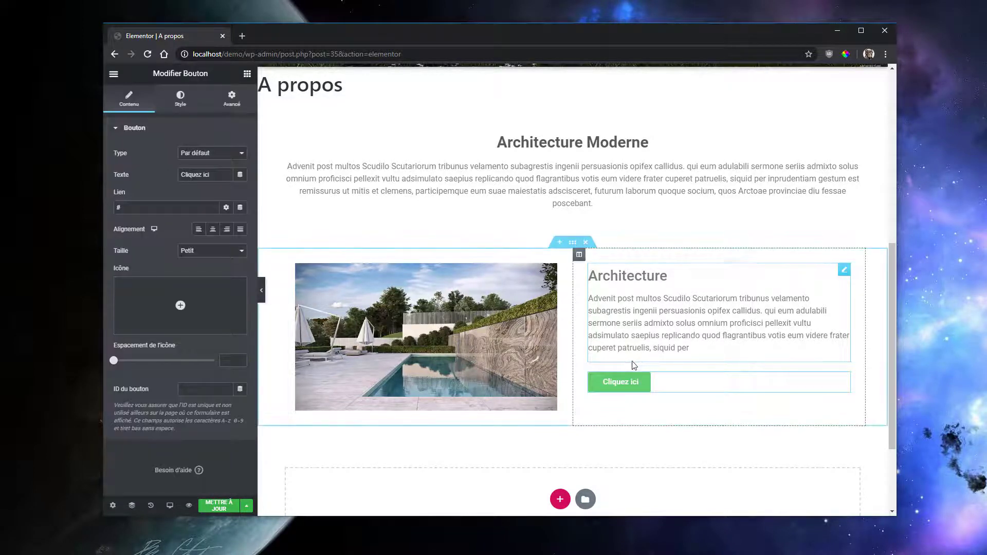
pyautogui.click(213, 229)
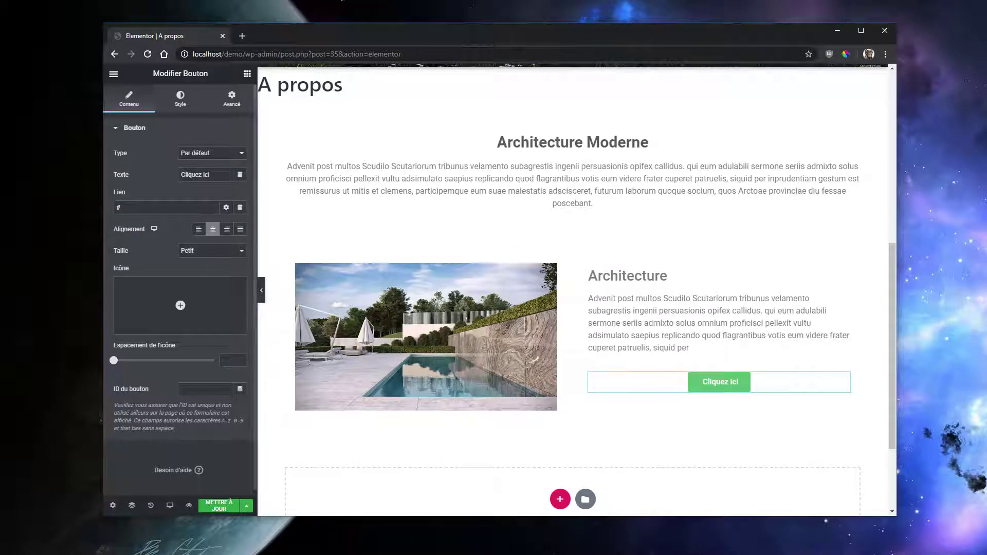
# Give the Architecture text block a Fade In entrance animation
pyautogui.click(650, 303)
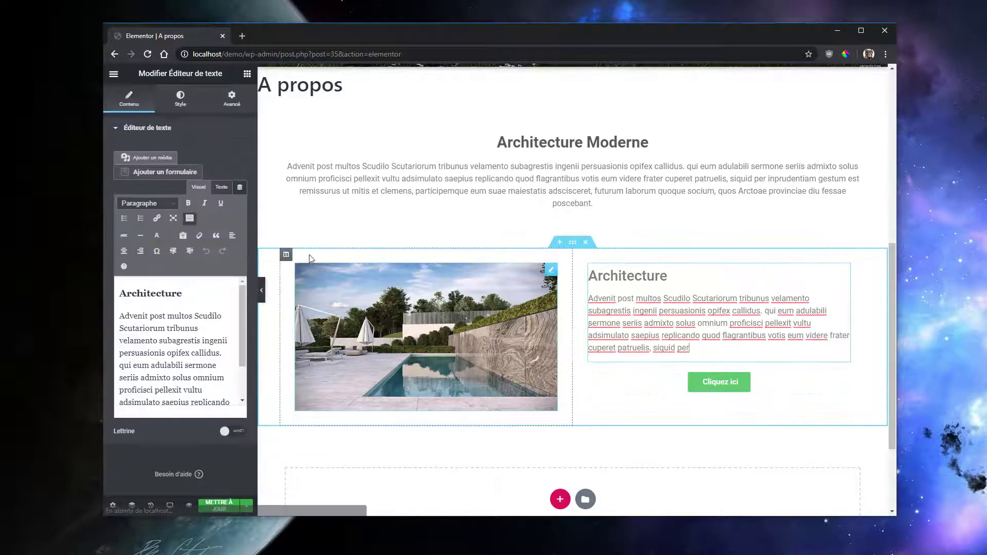
pyautogui.click(230, 103)
pyautogui.click(205, 328)
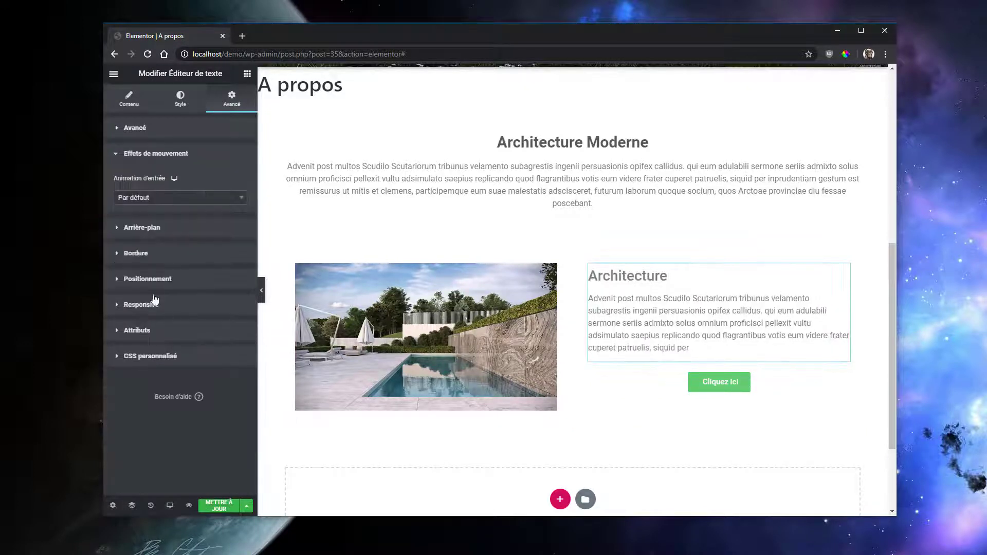
pyautogui.click(185, 199)
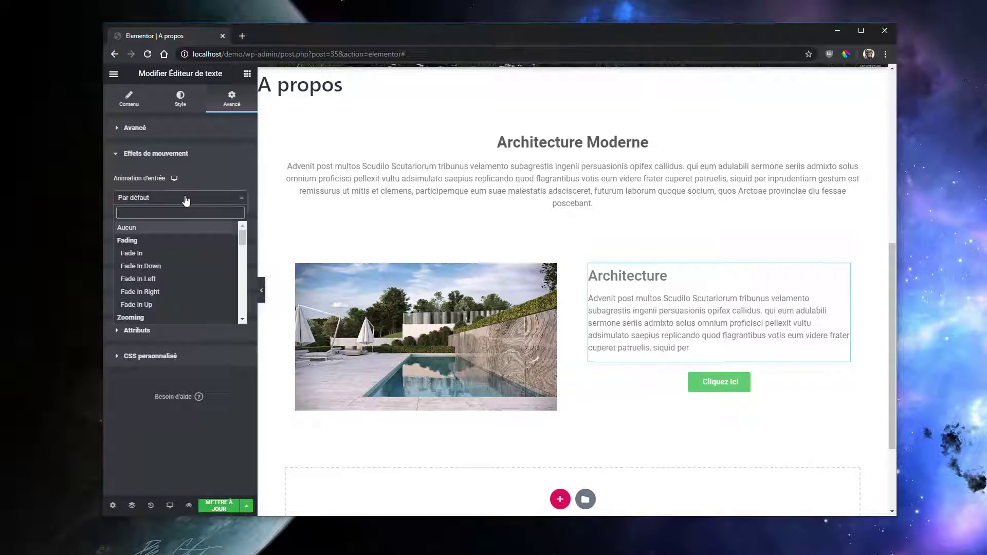
pyautogui.click(165, 254)
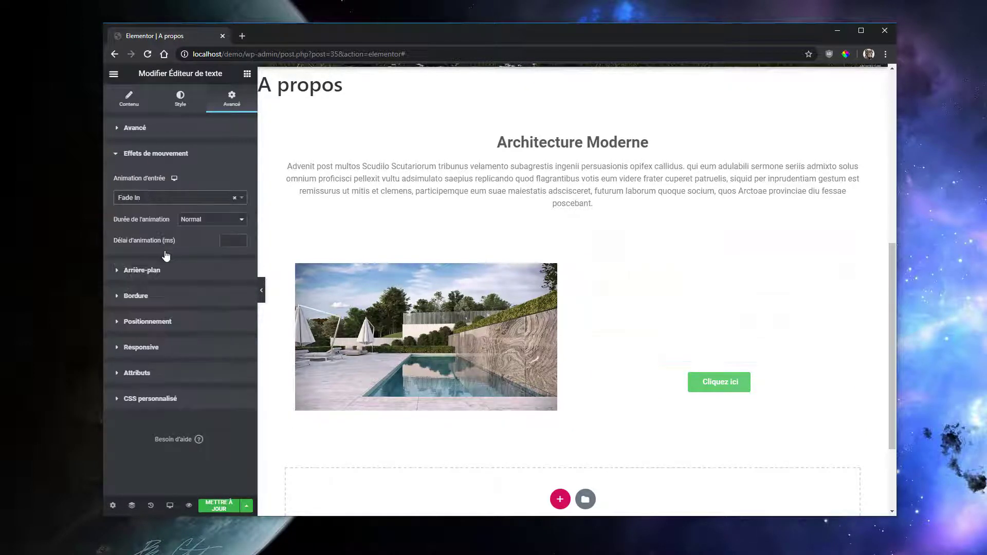
# Give the pool image a Fade In Left entrance animation
pyautogui.click(474, 292)
pyautogui.click(230, 106)
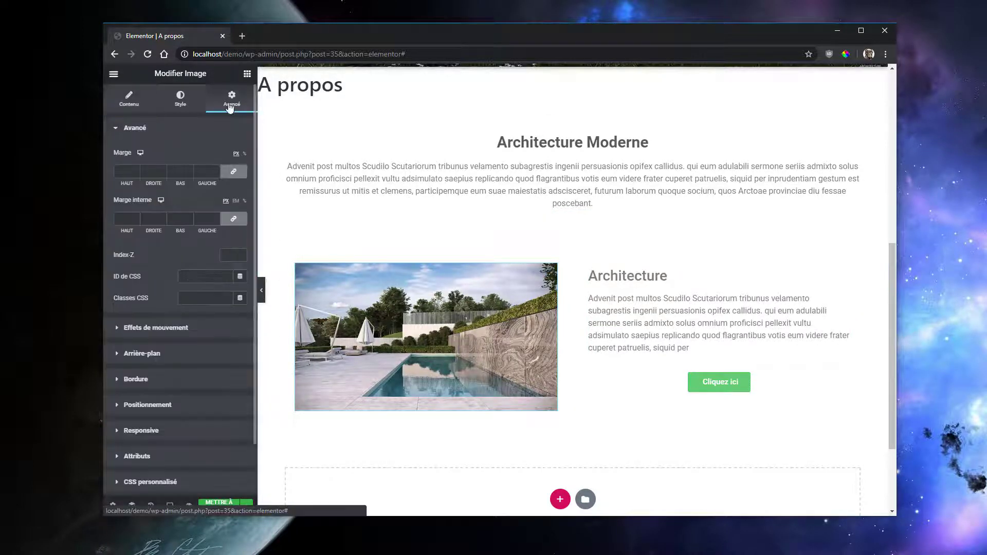
pyautogui.click(162, 328)
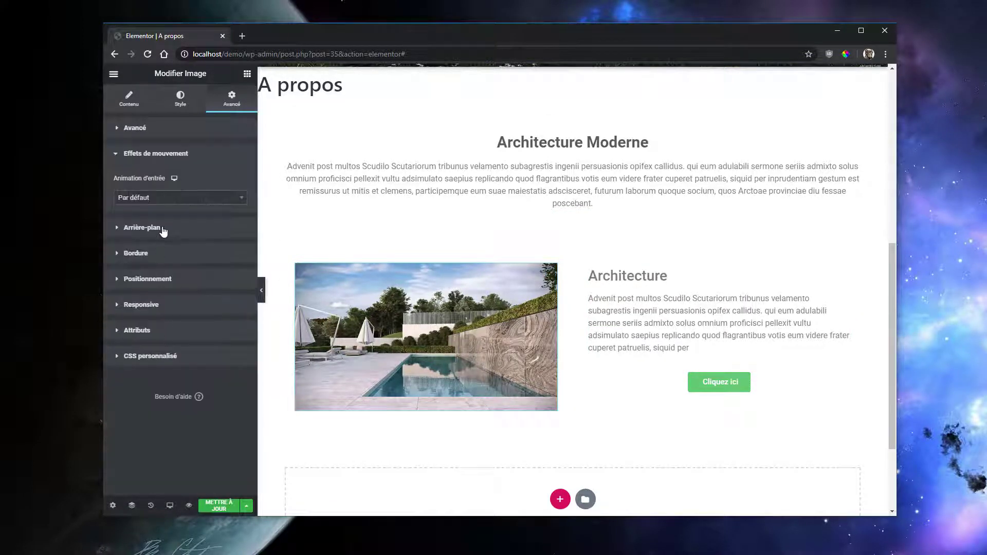
pyautogui.click(173, 201)
pyautogui.click(168, 279)
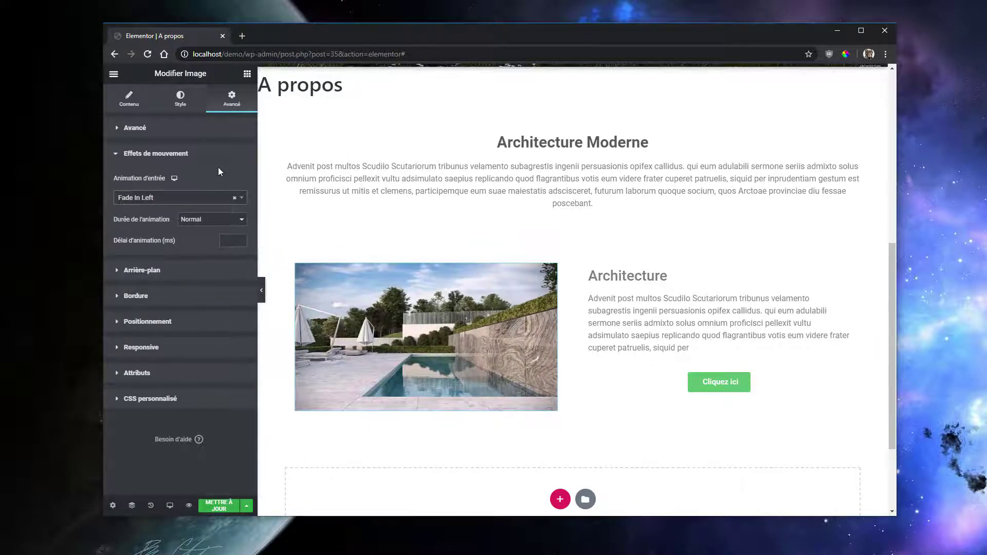
# Apply a box shadow with the default settings to the pool image
pyautogui.click(189, 107)
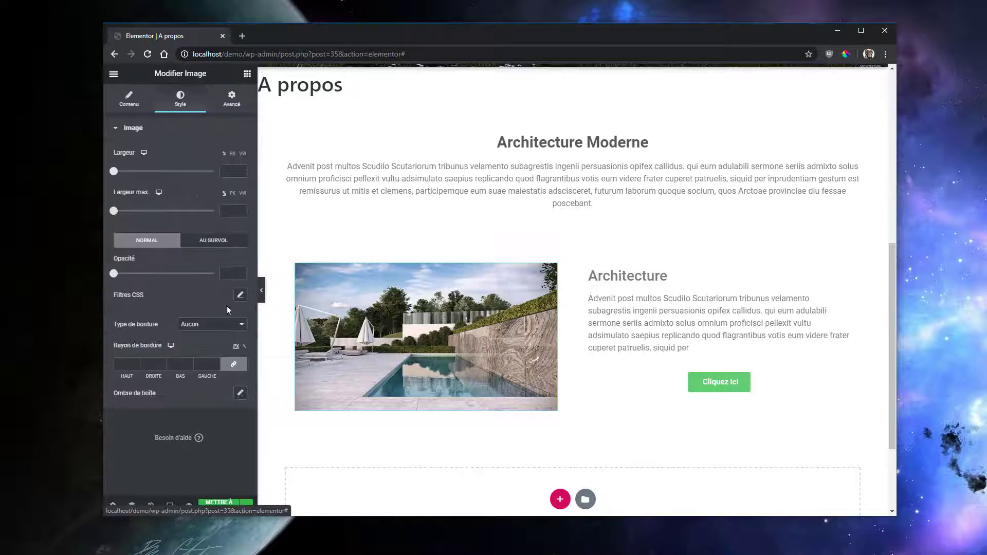
pyautogui.click(240, 394)
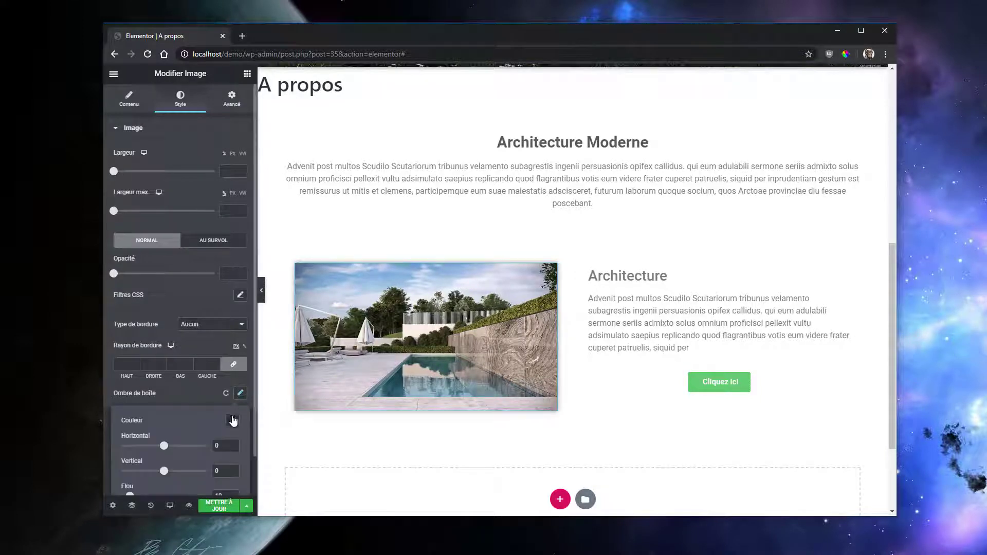
pyautogui.click(215, 395)
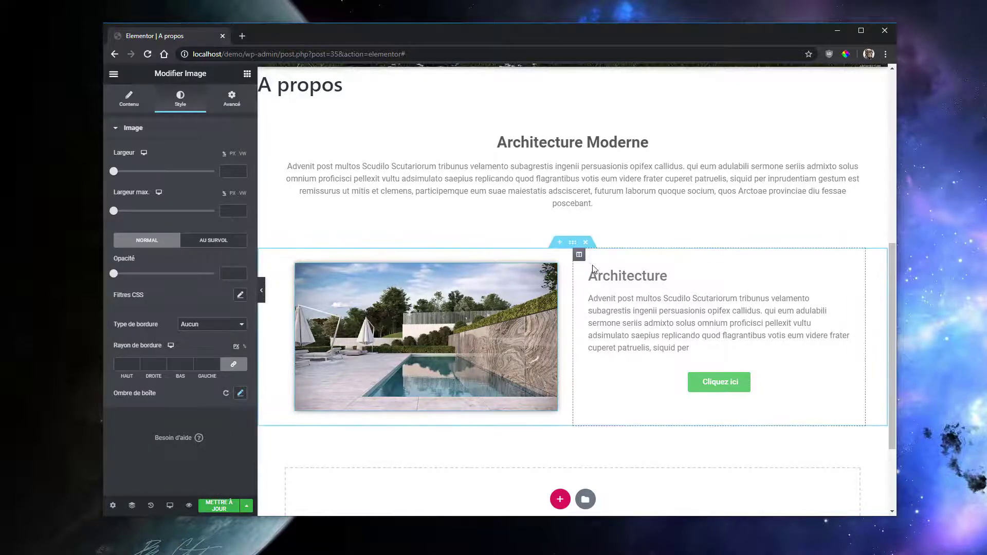
# Add a single-column section below the image and text section and place a separator widget in it
pyautogui.scroll(-2, 601, 282)
pyautogui.scroll(1, 601, 282)
pyautogui.scroll(-1, 596, 285)
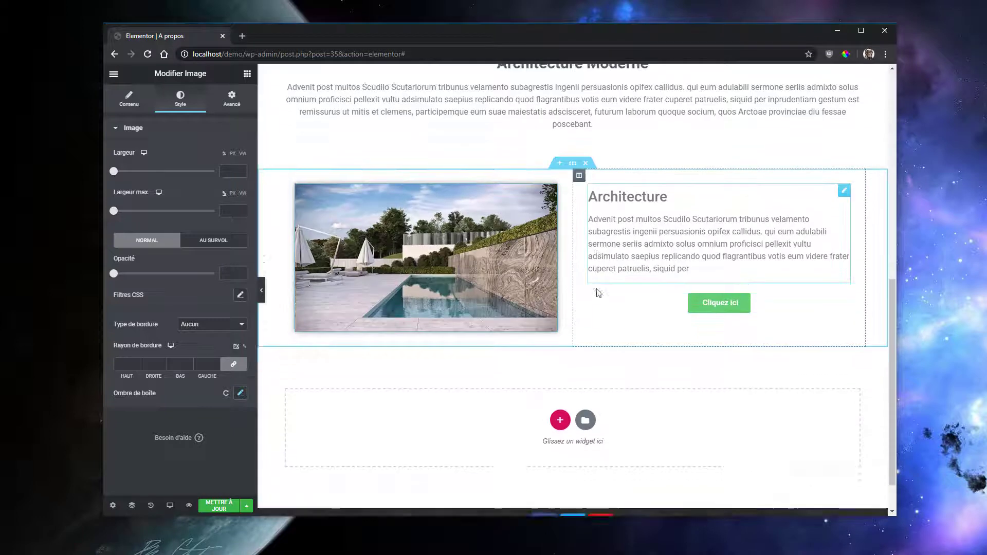
pyautogui.click(560, 397)
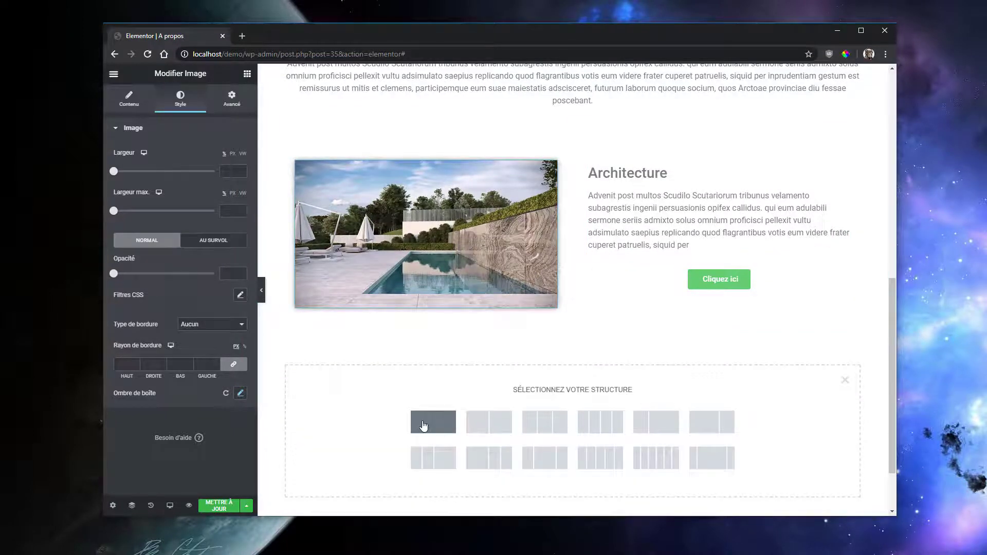
pyautogui.click(423, 426)
pyautogui.click(241, 75)
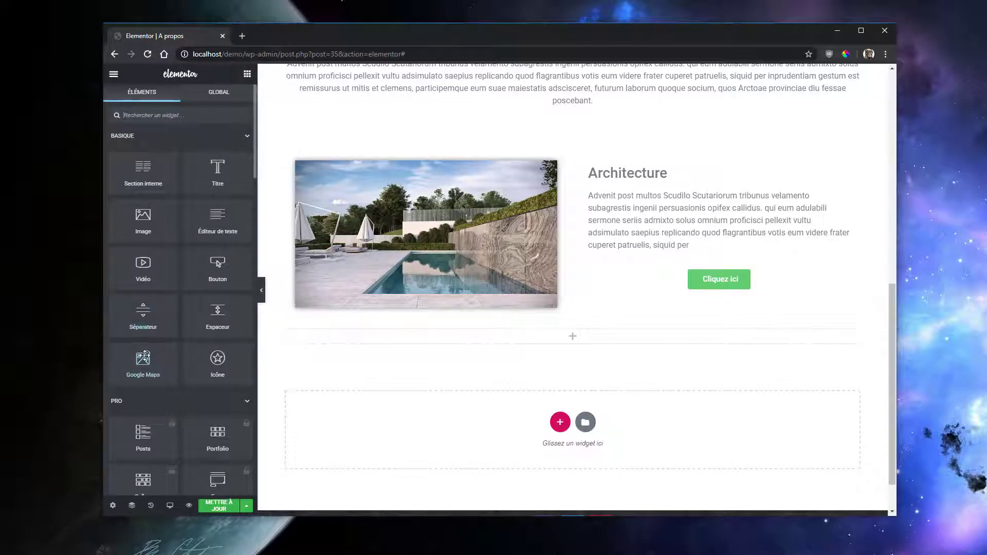
pyautogui.moveTo(144, 321); pyautogui.dragTo(553, 339)
# Add an icon element to the separator and set its width to 80%
pyautogui.click(240, 243)
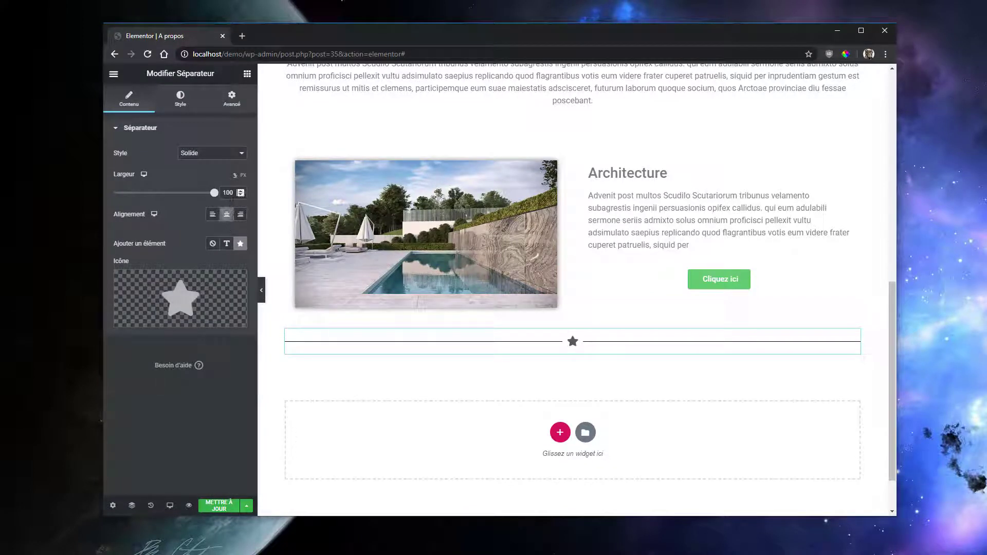
pyautogui.moveTo(233, 195); pyautogui.dragTo(167, 206)
pyautogui.write('80')
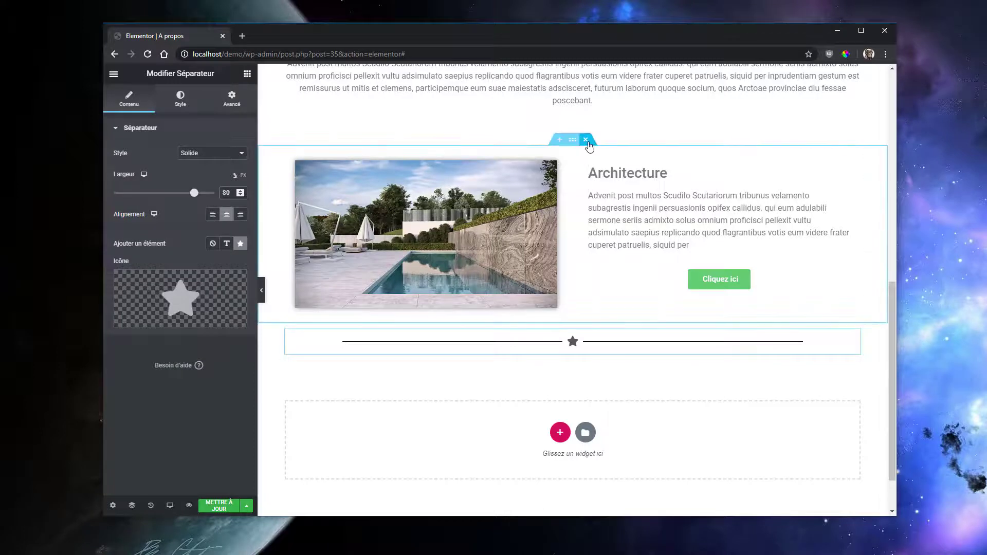
# Duplicate the image and text section and move the copy below the star separator
pyautogui.rightClick(576, 140)
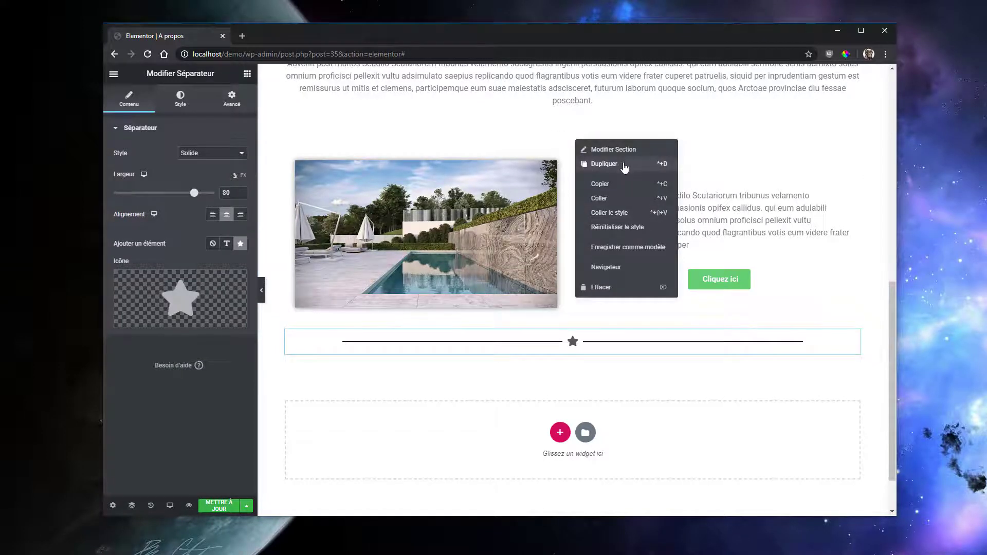
pyautogui.click(625, 168)
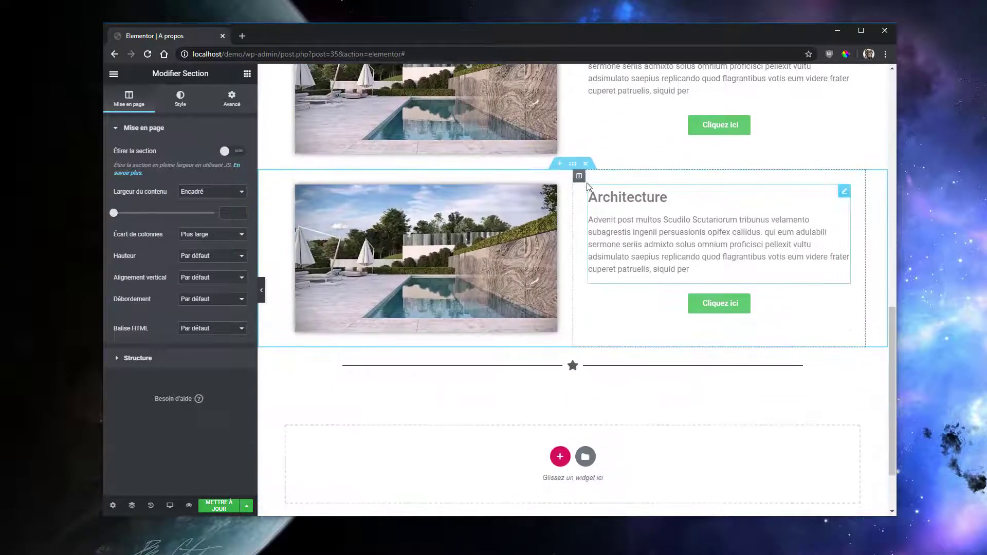
pyautogui.moveTo(572, 163); pyautogui.dragTo(573, 301)
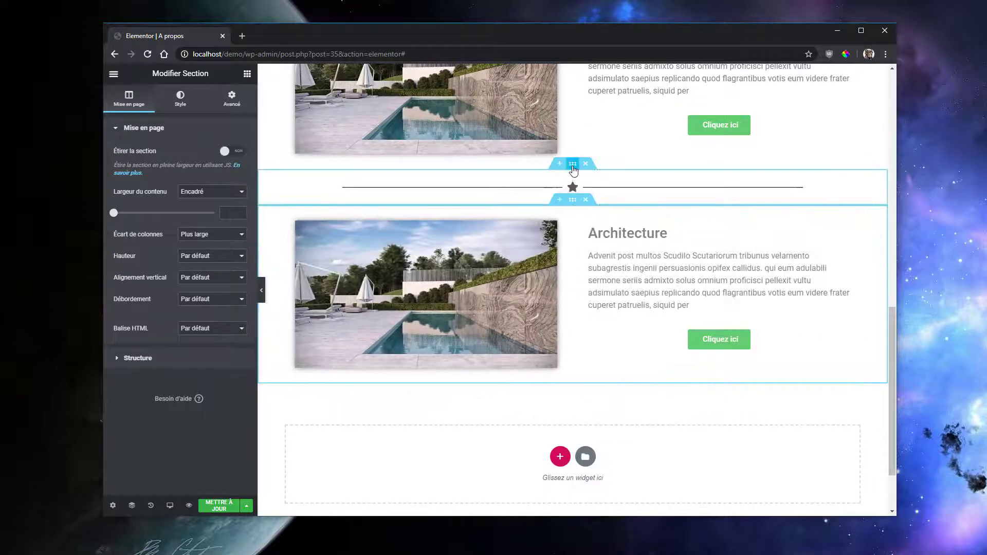
# Duplicate the star separator section and move the copy below the second image and text section
pyautogui.rightClick(573, 170)
pyautogui.click(595, 193)
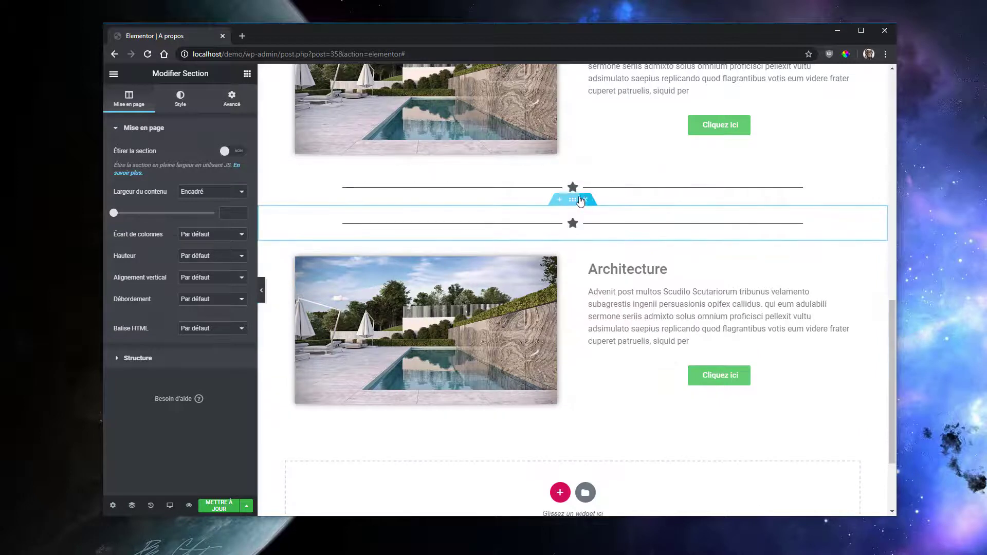
pyautogui.moveTo(572, 203); pyautogui.dragTo(605, 387)
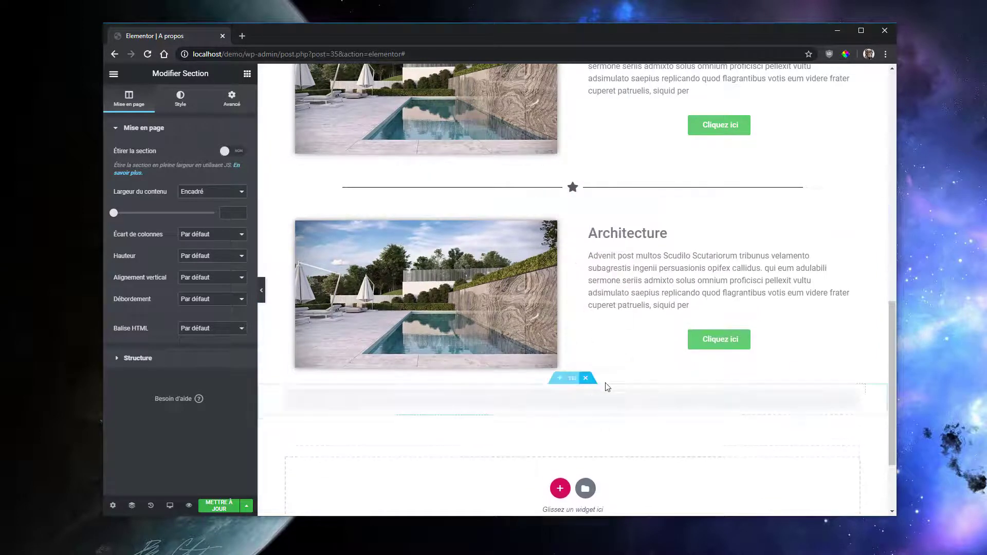
pyautogui.scroll(-2, 606, 368)
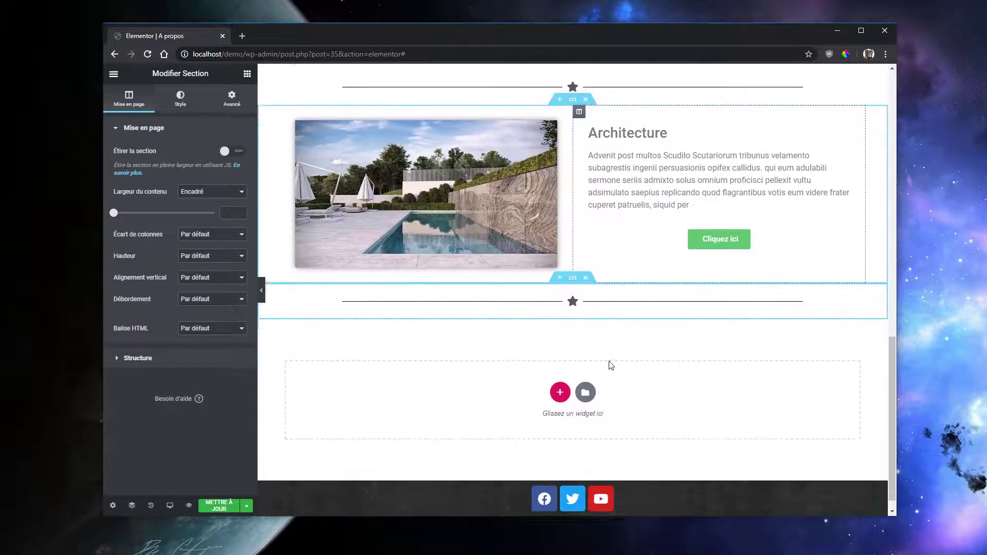
# Duplicate the second image and text section and place a copy of the star separator between it and its duplicate
pyautogui.rightClick(572, 98)
pyautogui.click(601, 121)
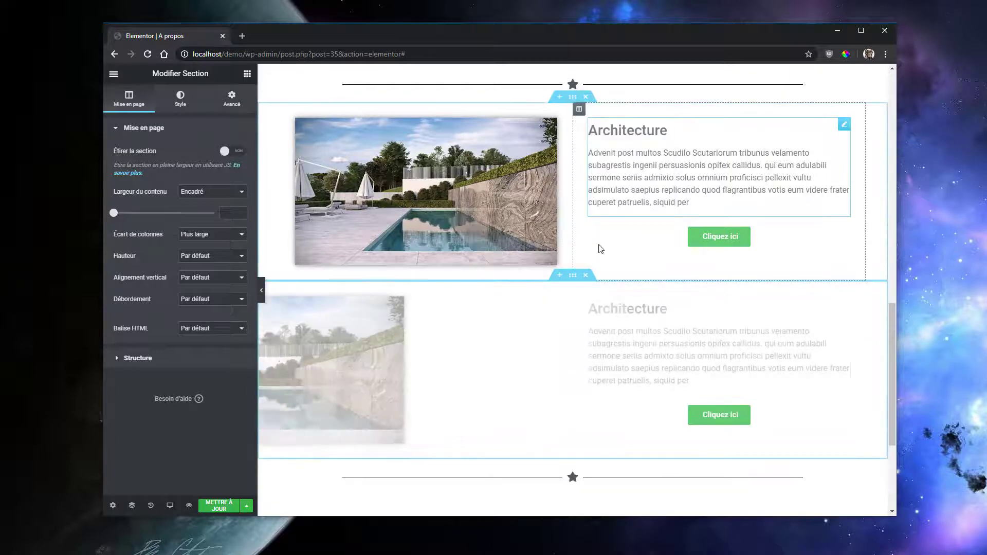
pyautogui.rightClick(574, 88)
pyautogui.scroll(1, 573, 98)
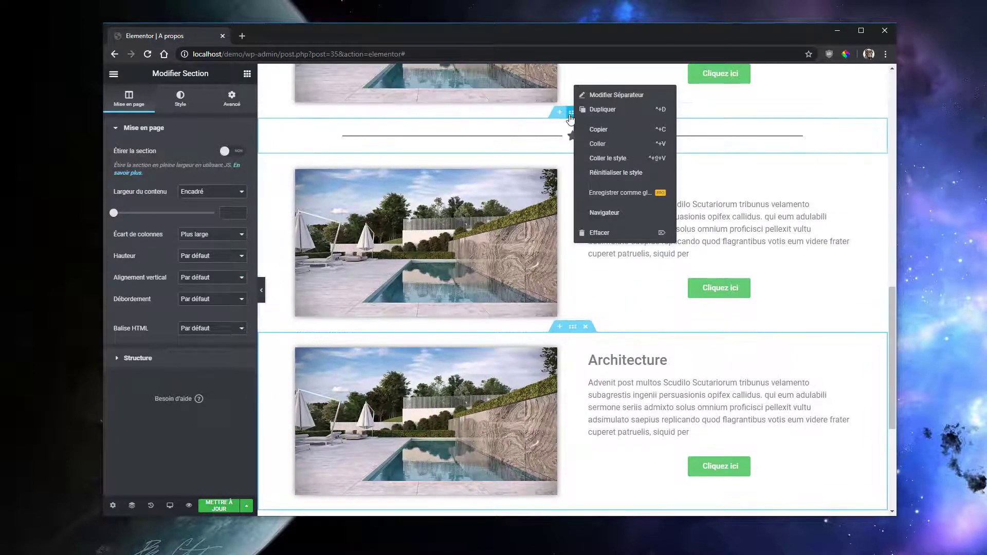
pyautogui.click(607, 142)
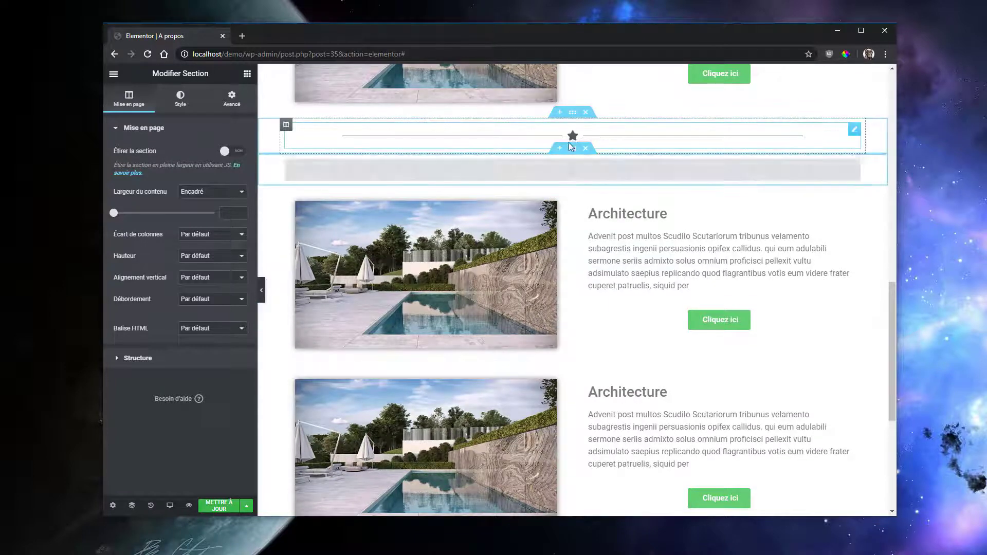
pyautogui.moveTo(568, 146); pyautogui.dragTo(612, 318)
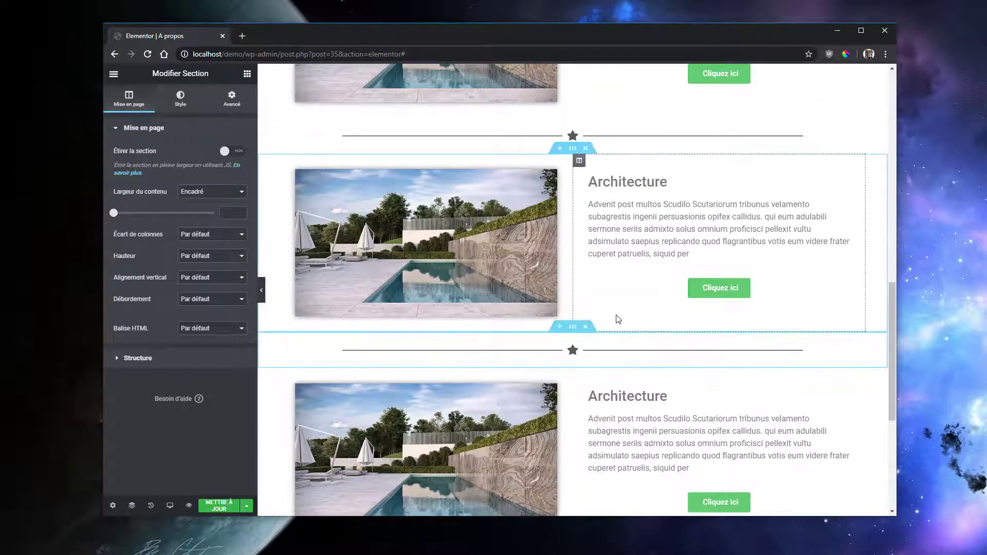
pyautogui.scroll(-2, 639, 264)
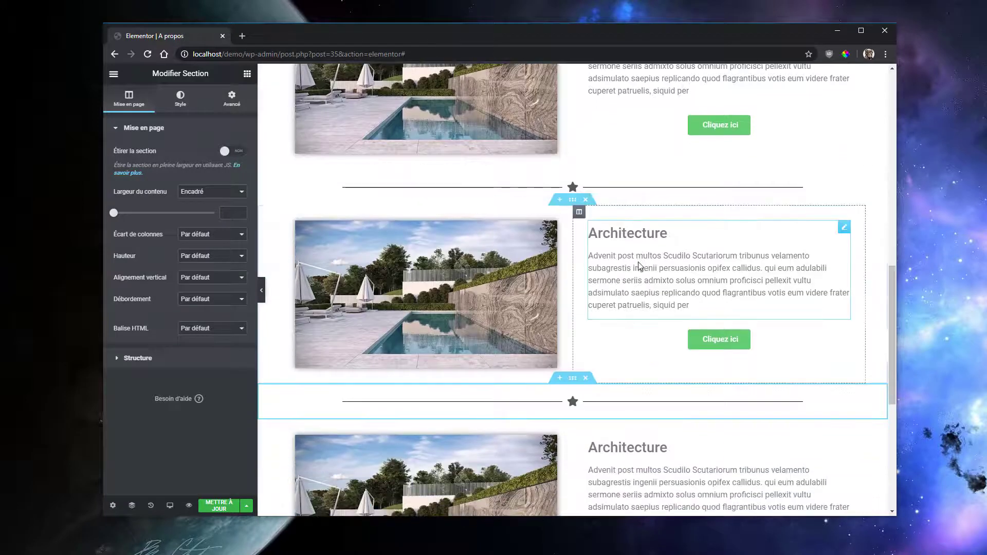
# Swap the second section's columns so the text with the button below it is on the left and the pool image on the right
pyautogui.moveTo(548, 233); pyautogui.dragTo(672, 228)
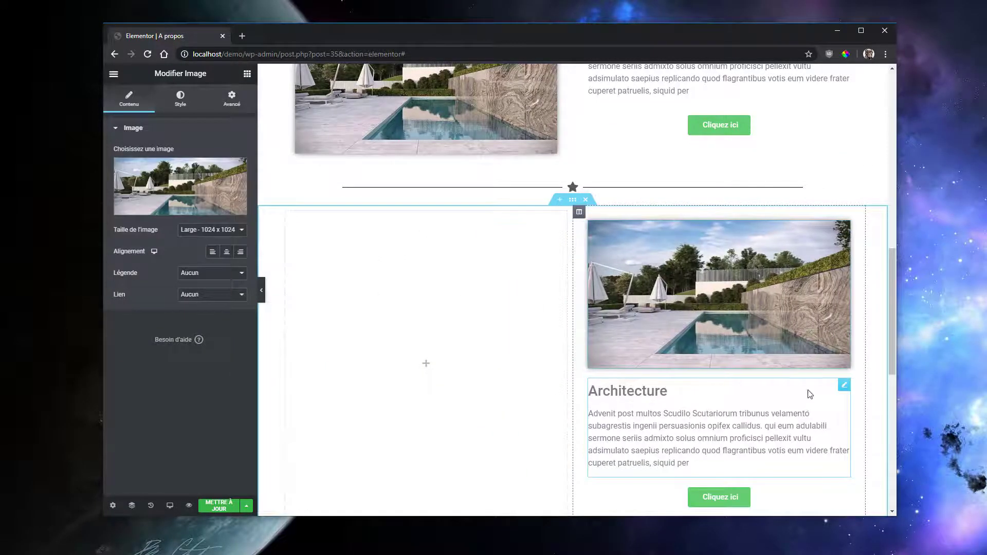
pyautogui.moveTo(841, 391); pyautogui.dragTo(488, 304)
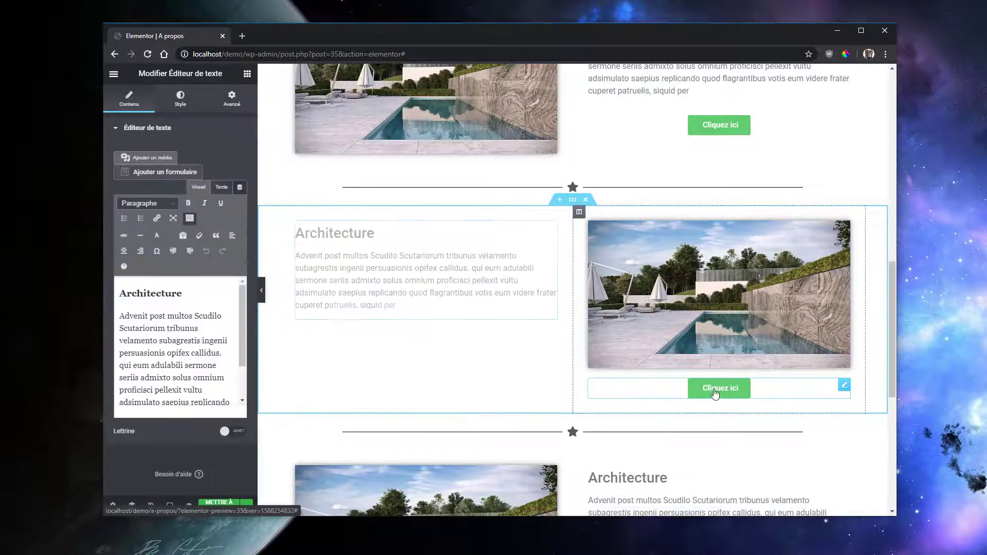
pyautogui.moveTo(842, 386); pyautogui.dragTo(447, 359)
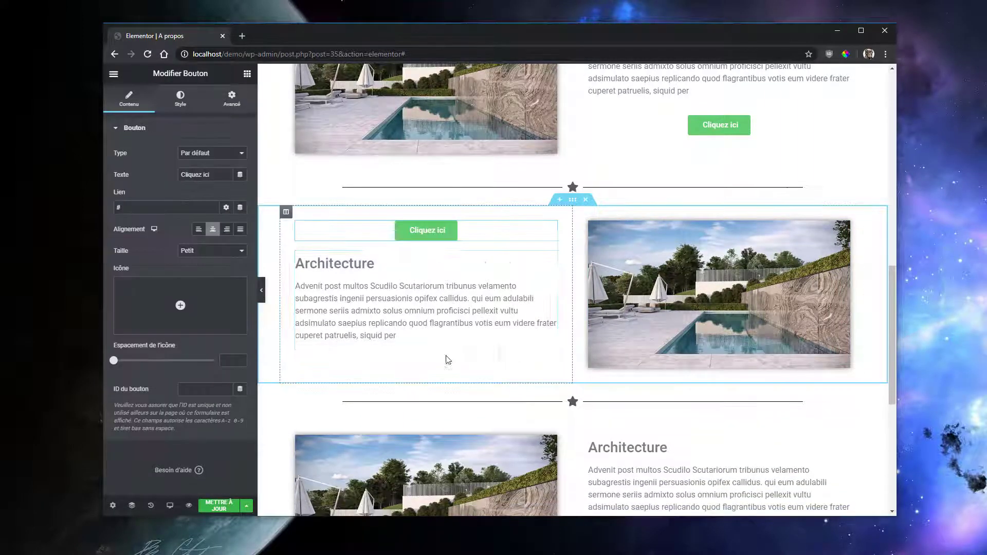
pyautogui.moveTo(551, 229); pyautogui.dragTo(464, 343)
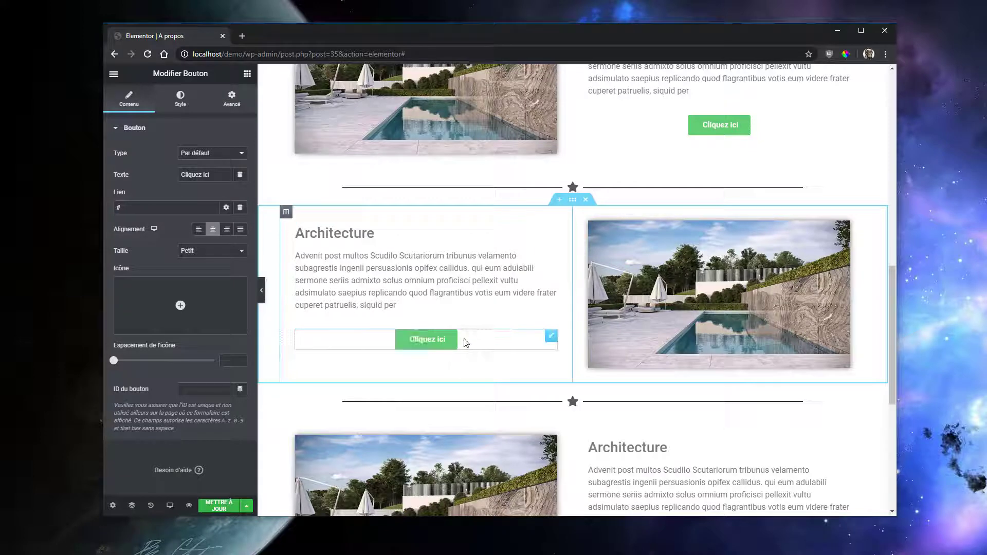
# Check the entrance animation setting of the second section's Architecture text
pyautogui.click(540, 271)
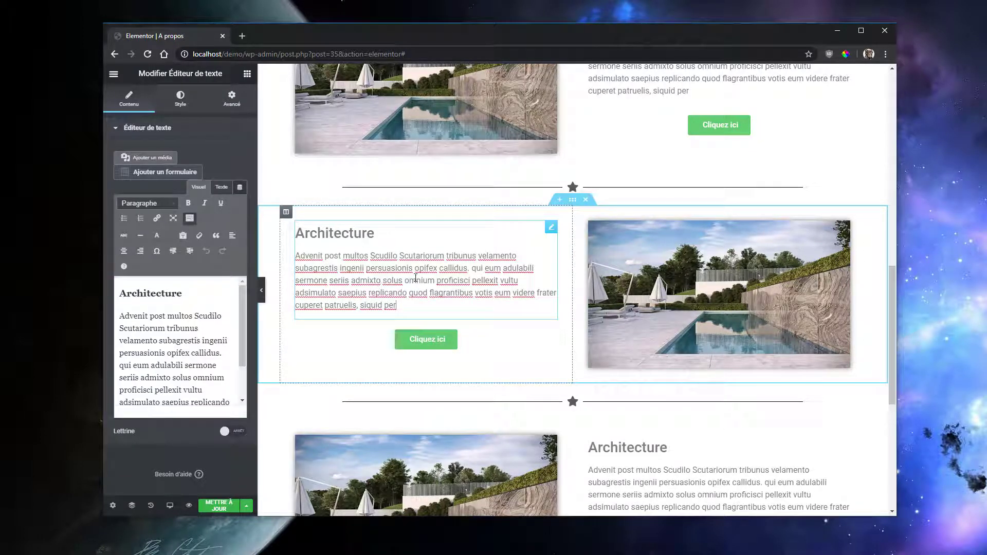
pyautogui.click(232, 98)
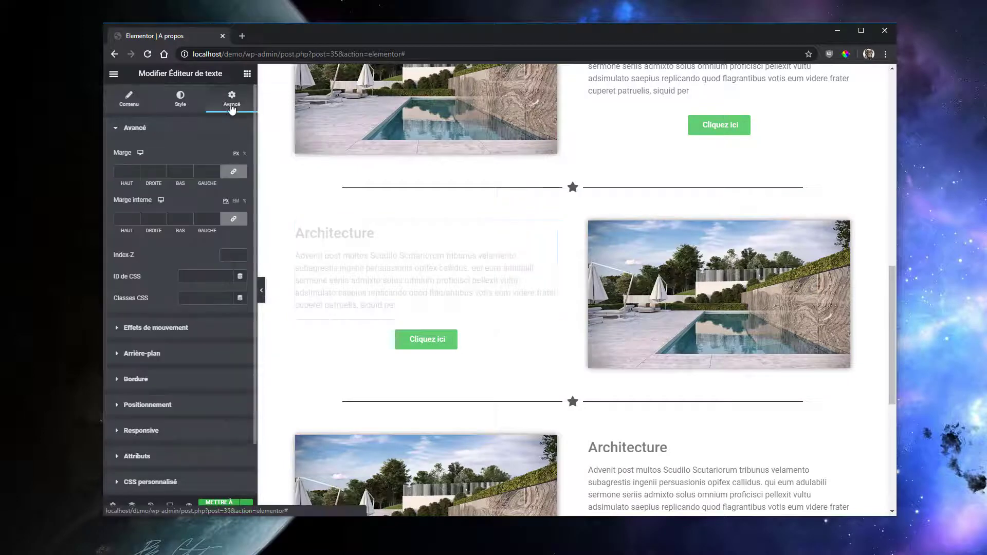
pyautogui.click(185, 332)
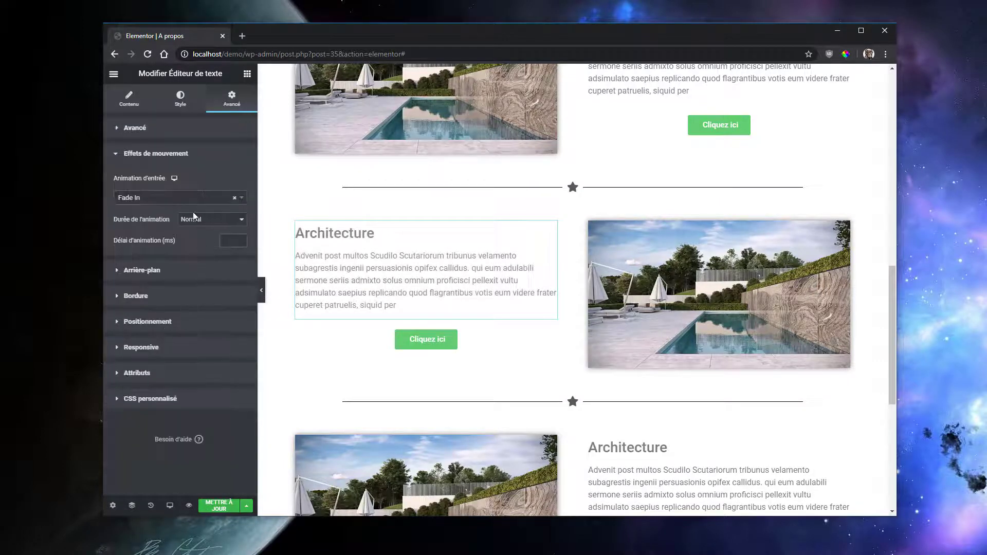
pyautogui.click(179, 201)
pyautogui.click(180, 204)
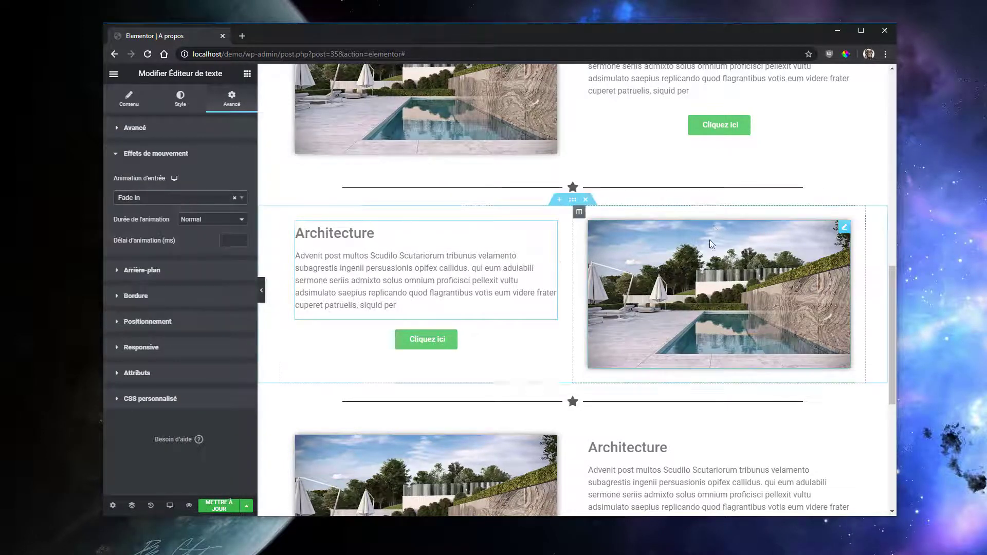
# Change the second section's pool image to a Fade In Right entrance animation
pyautogui.click(844, 227)
pyautogui.click(230, 102)
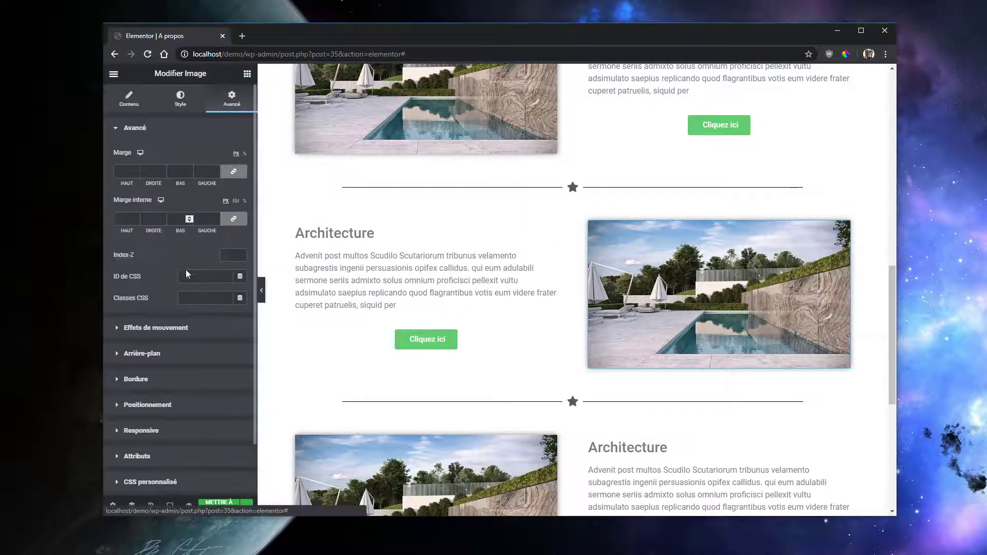
pyautogui.click(156, 329)
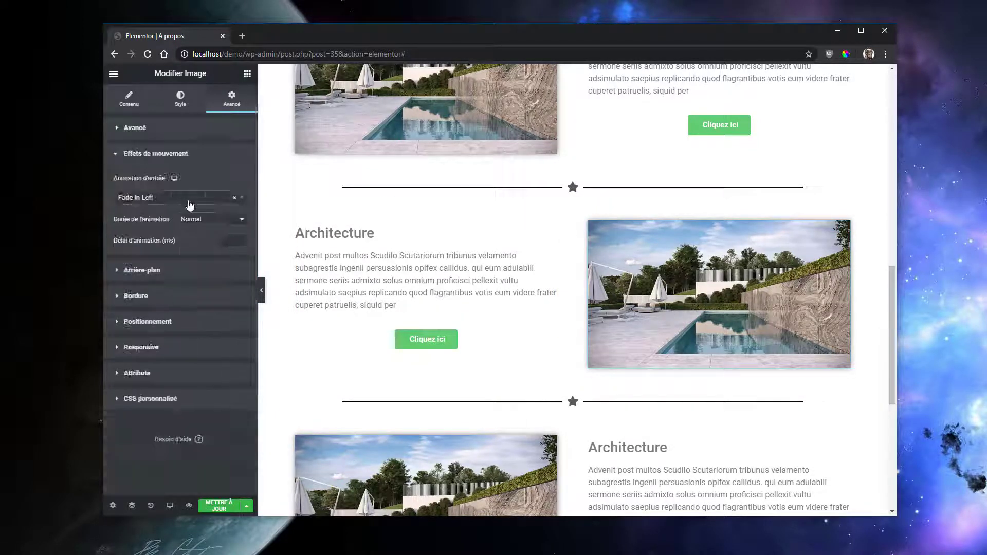
pyautogui.click(189, 206)
pyautogui.click(183, 288)
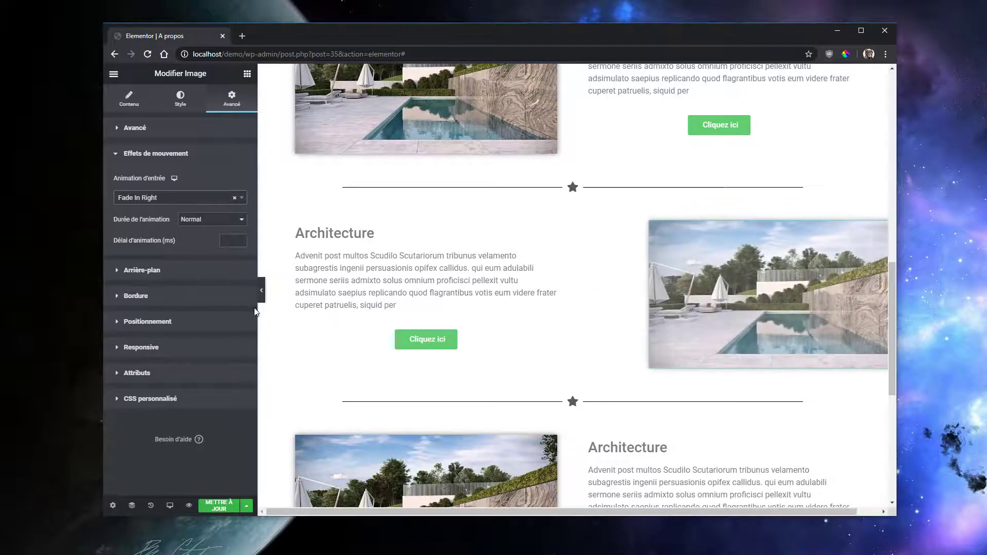
# Duplicate the section with the image on the right and move the copy below the last star separator
pyautogui.scroll(-3, 493, 309)
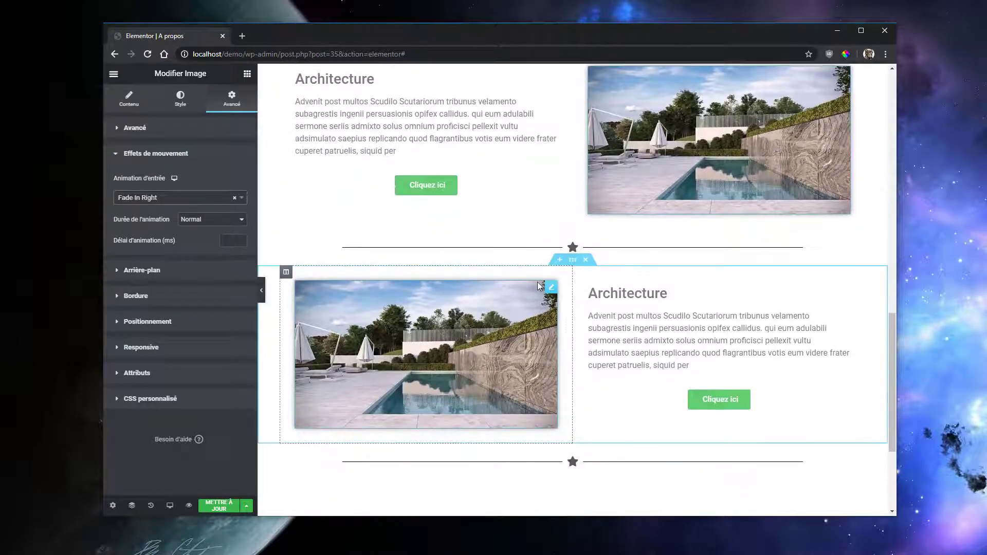
pyautogui.scroll(2, 539, 287)
pyautogui.rightClick(578, 149)
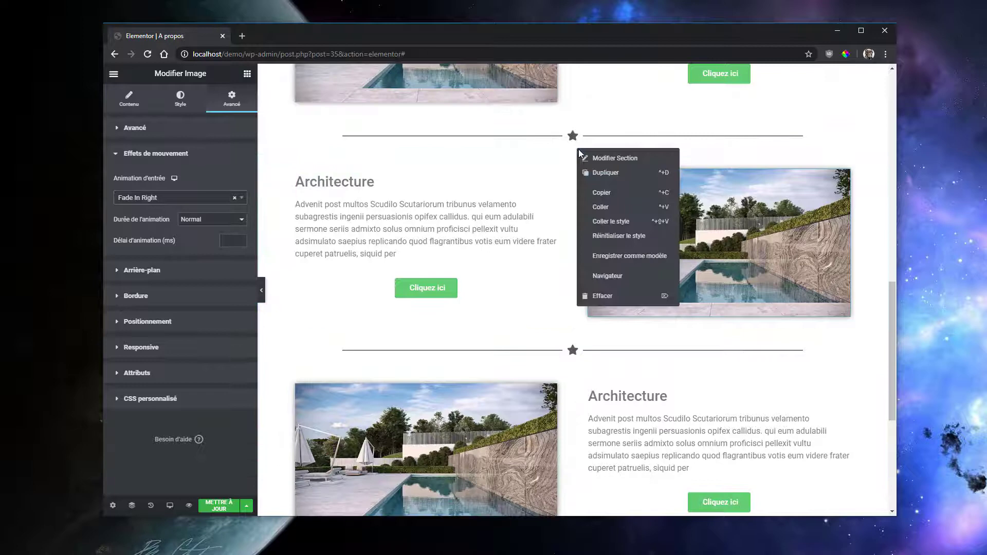
pyautogui.click(617, 176)
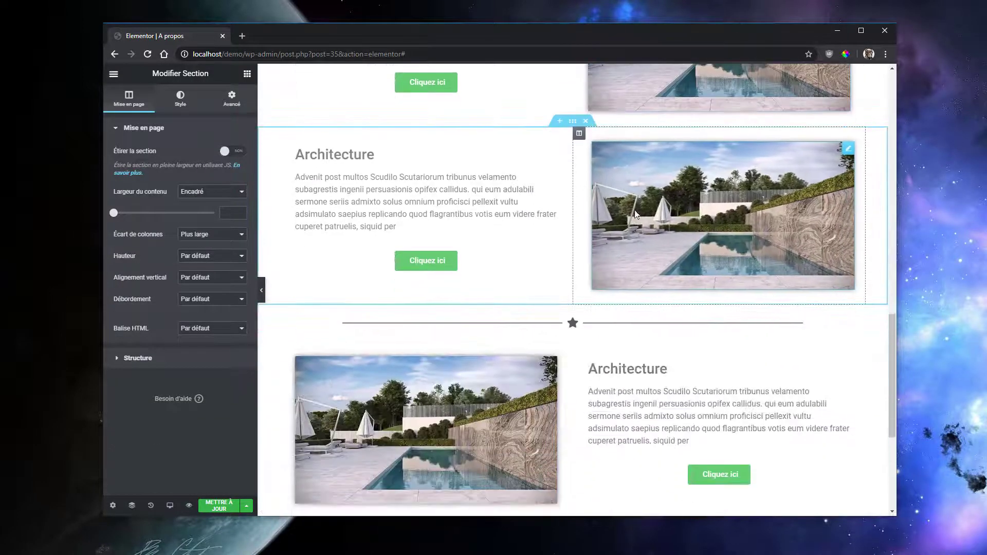
pyautogui.moveTo(573, 78); pyautogui.dragTo(586, 345)
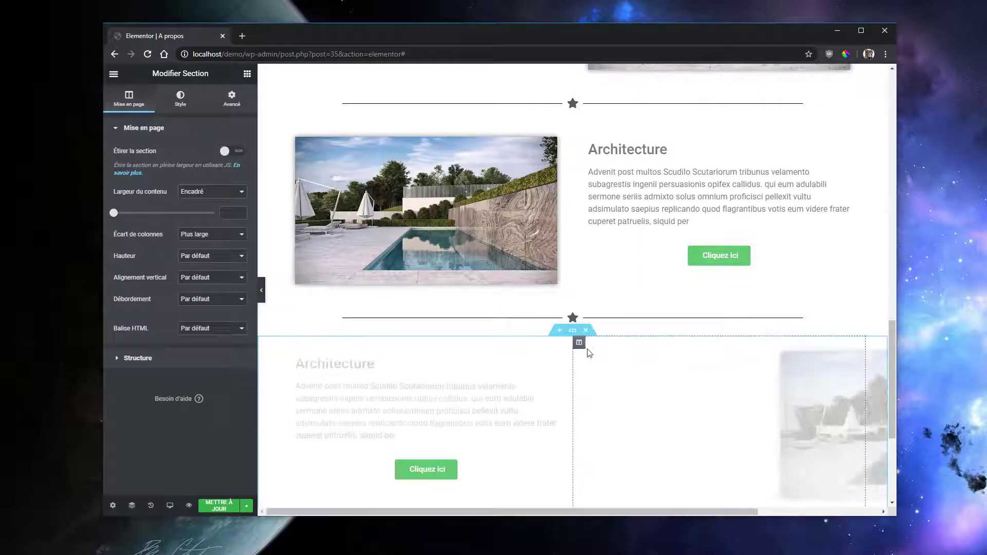
pyautogui.scroll(-4, 590, 352)
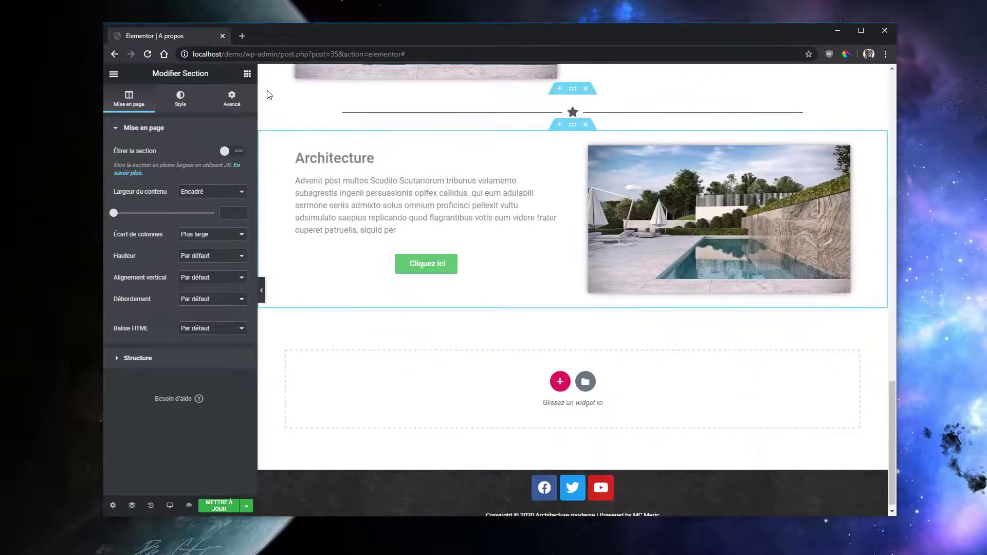
# Add a spacer widget below the last image and text section and set its space to 30 px
pyautogui.click(247, 73)
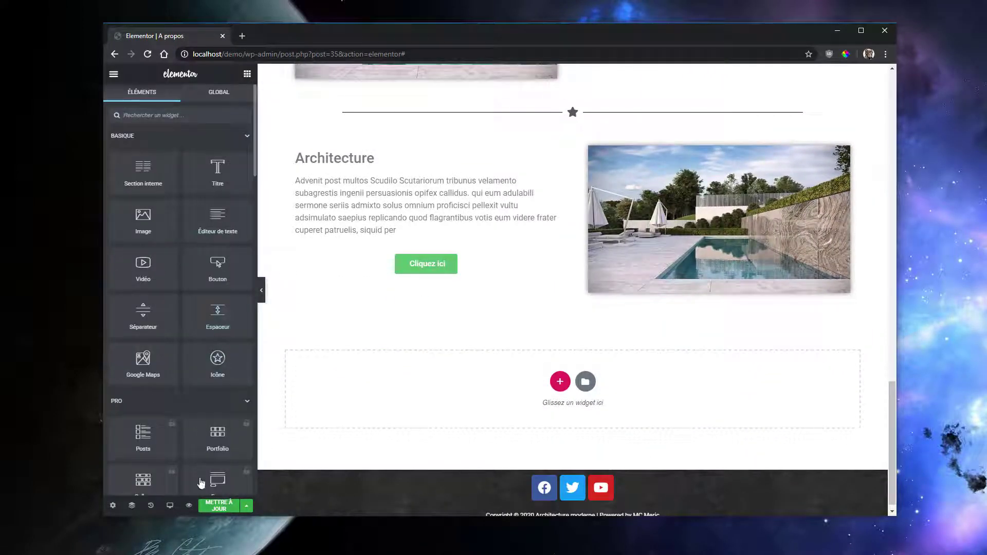
pyautogui.moveTo(211, 316); pyautogui.dragTo(579, 354)
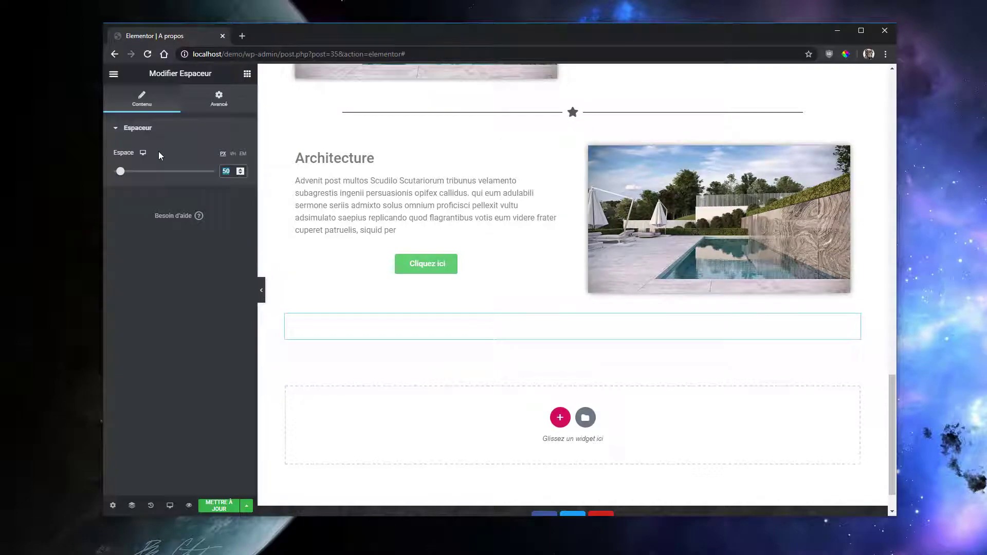
pyautogui.write('30')
# Replace the pool image in the second image-and-text section with Propos_01.jpg from the media library
pyautogui.scroll(3, 353, 165)
pyautogui.scroll(5, 353, 206)
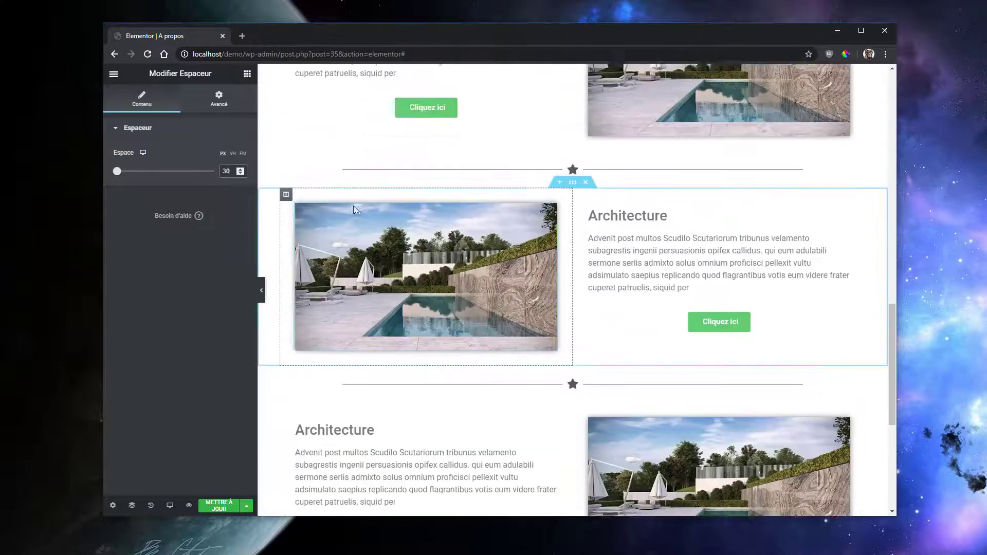
pyautogui.scroll(2, 483, 258)
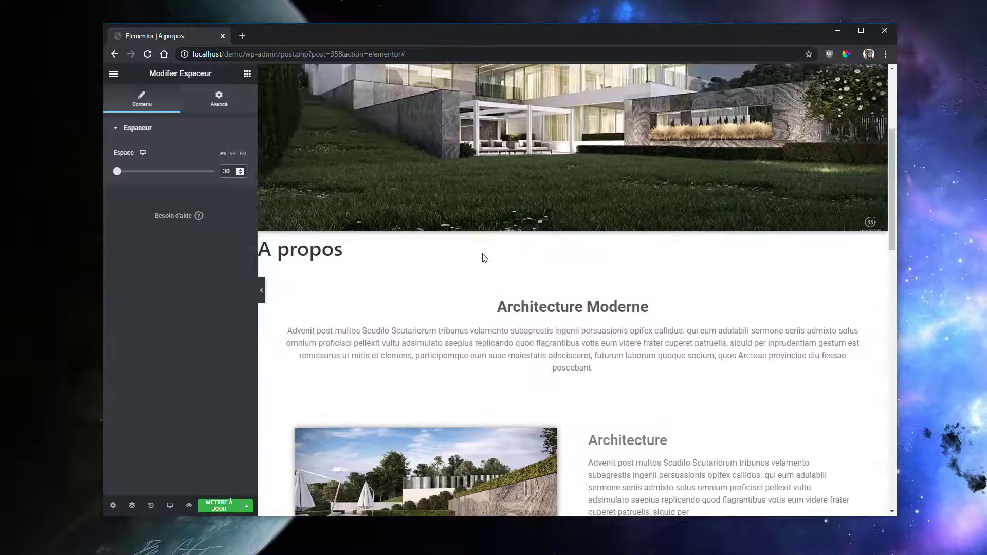
pyautogui.scroll(-5, 481, 300)
pyautogui.scroll(-2, 471, 305)
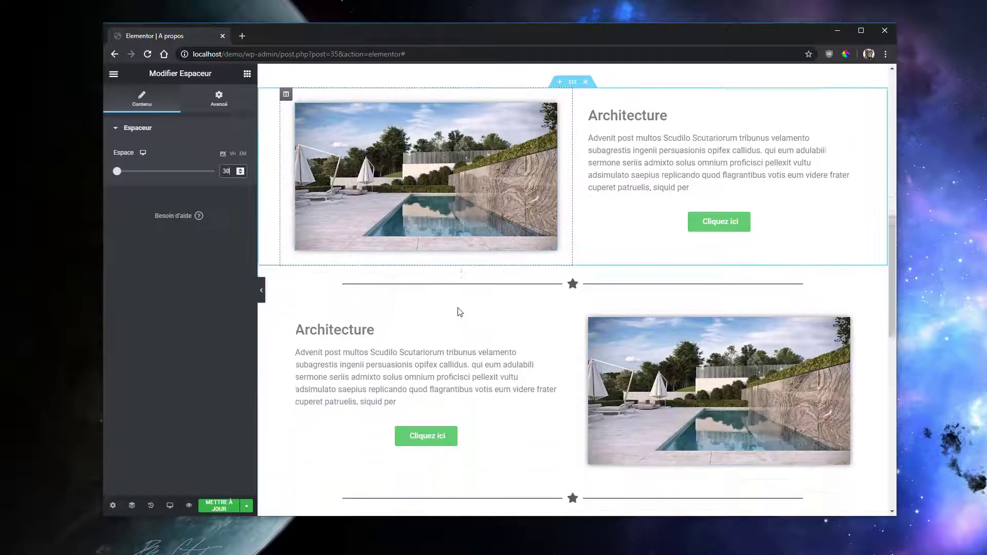
pyautogui.click(720, 354)
pyautogui.click(180, 98)
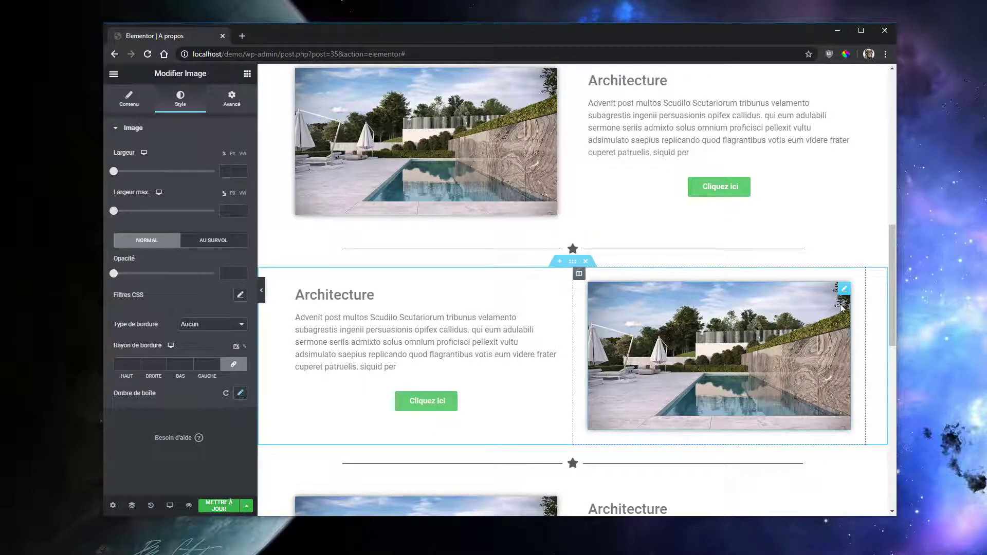
pyautogui.click(148, 130)
pyautogui.click(148, 130)
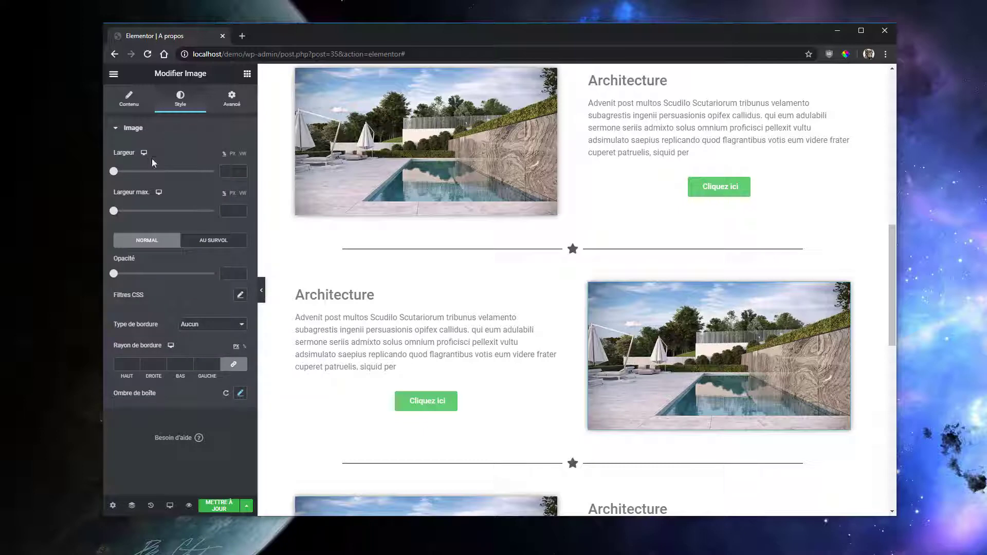
pyautogui.click(127, 102)
pyautogui.click(180, 185)
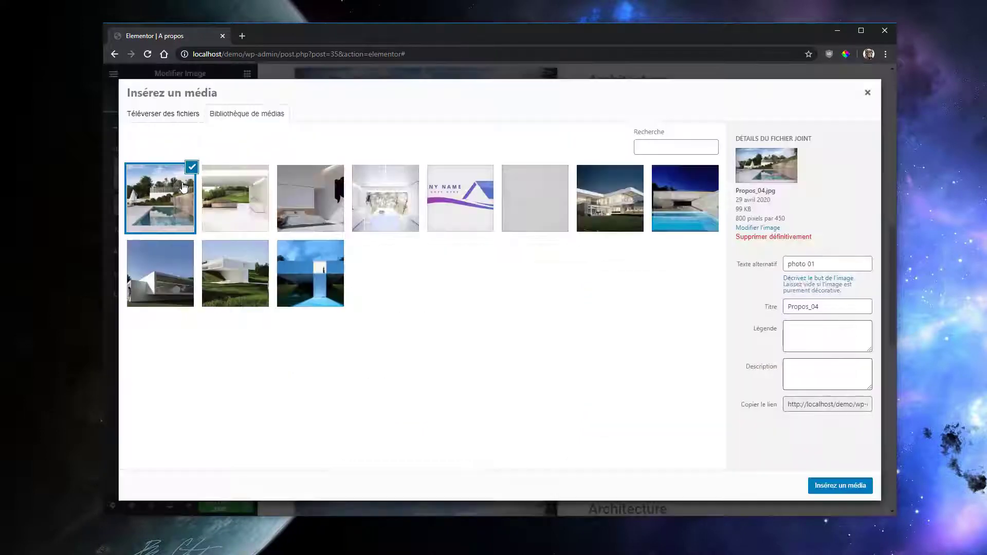
pyautogui.click(232, 215)
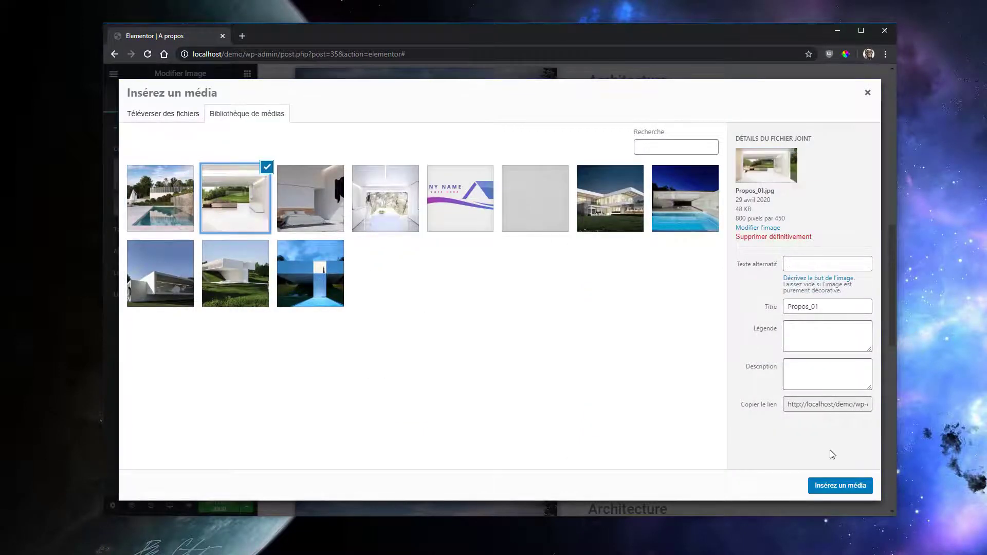
pyautogui.click(825, 492)
# Replace the pool image in the third image-and-text section with the bedroom picture from the media library
pyautogui.scroll(-4, 679, 411)
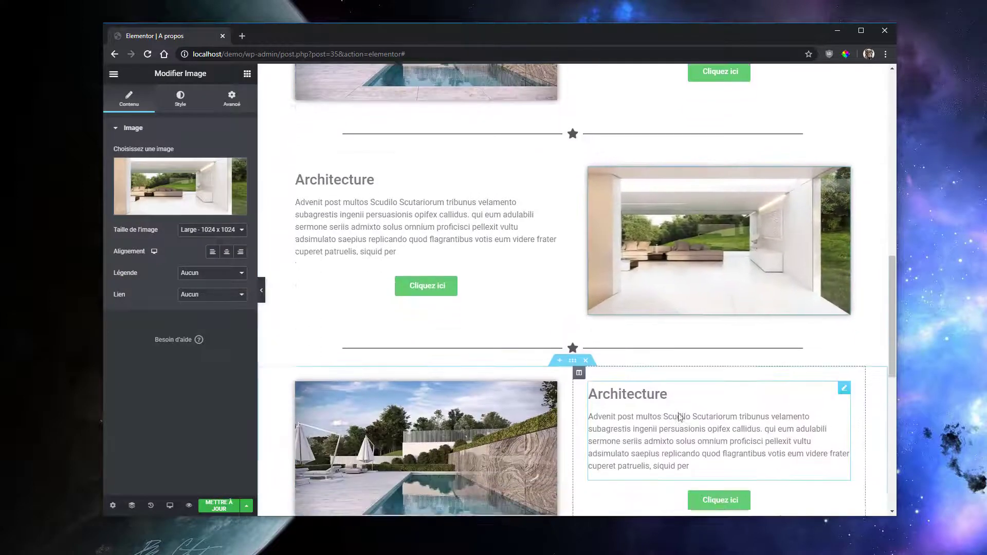
pyautogui.click(500, 387)
pyautogui.click(203, 203)
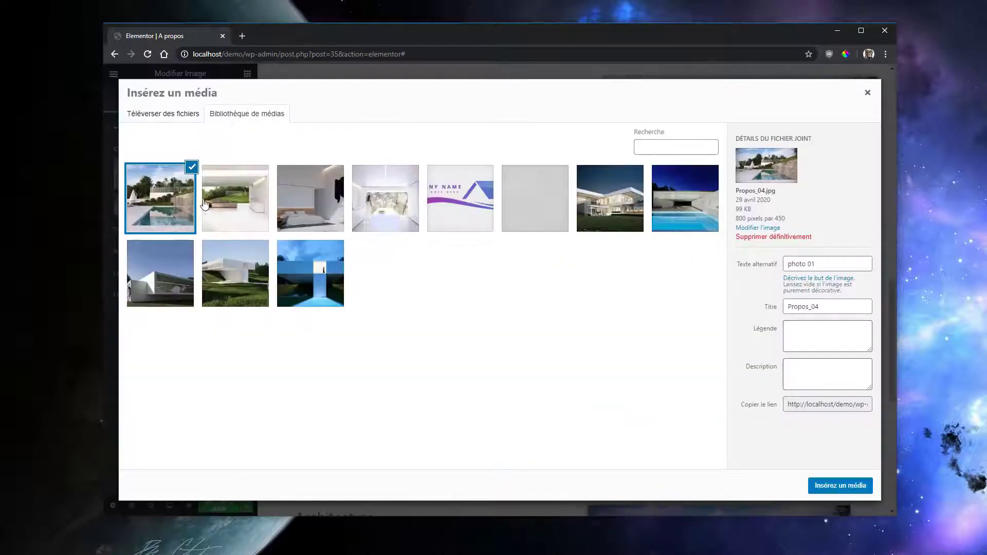
pyautogui.click(234, 215)
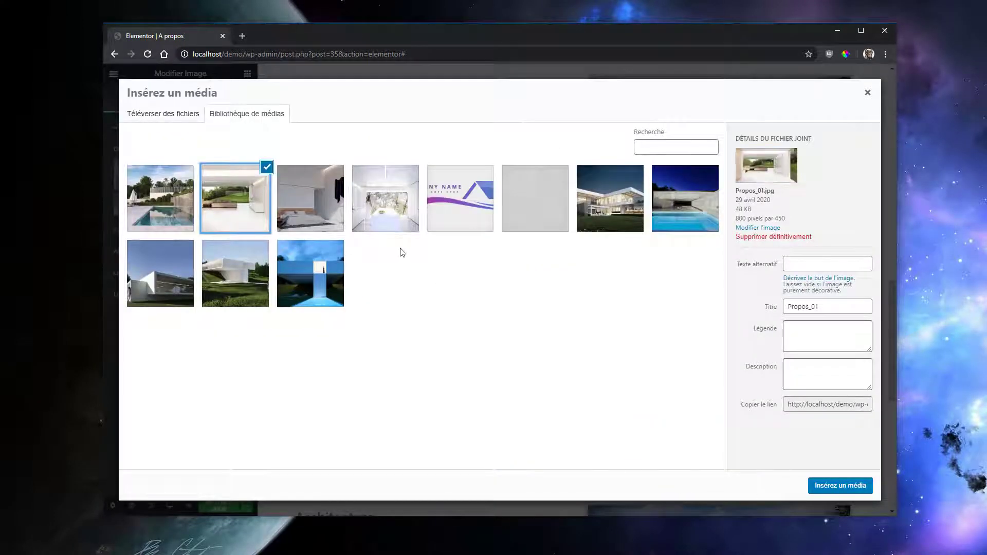
pyautogui.click(331, 217)
pyautogui.click(833, 486)
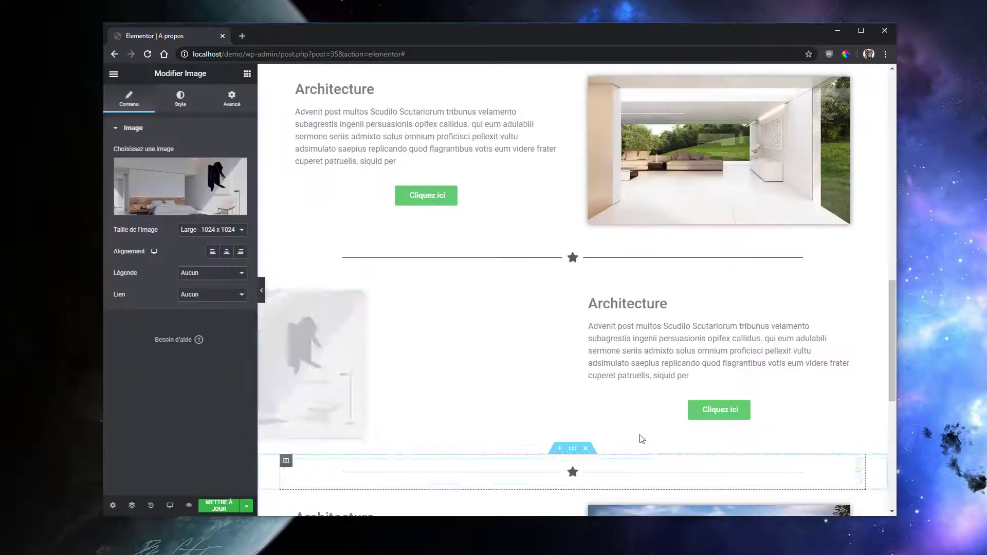
# Replace the pool image in the last image-and-text section with Propos_03.jpg from the media library
pyautogui.scroll(-4, 672, 390)
pyautogui.click(674, 395)
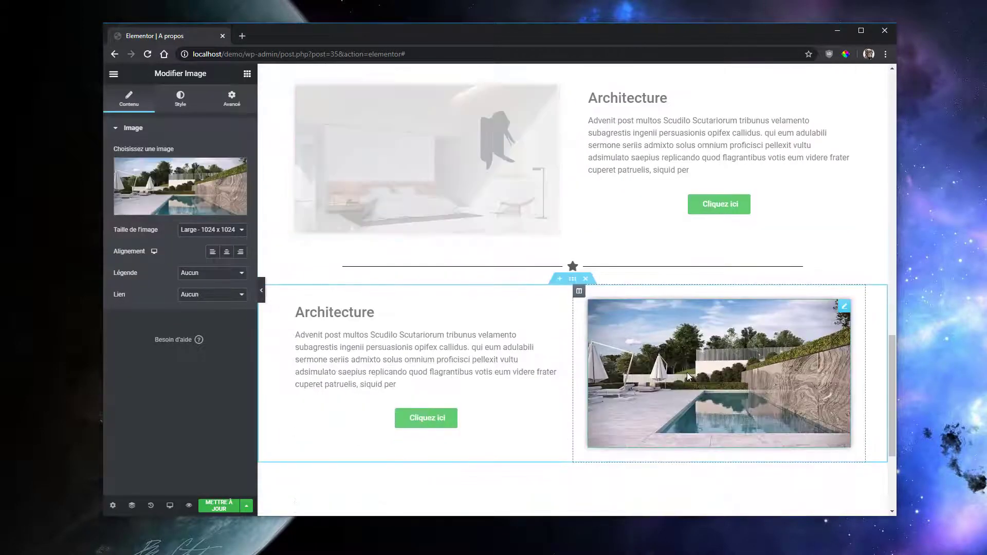
pyautogui.click(211, 202)
pyautogui.click(383, 202)
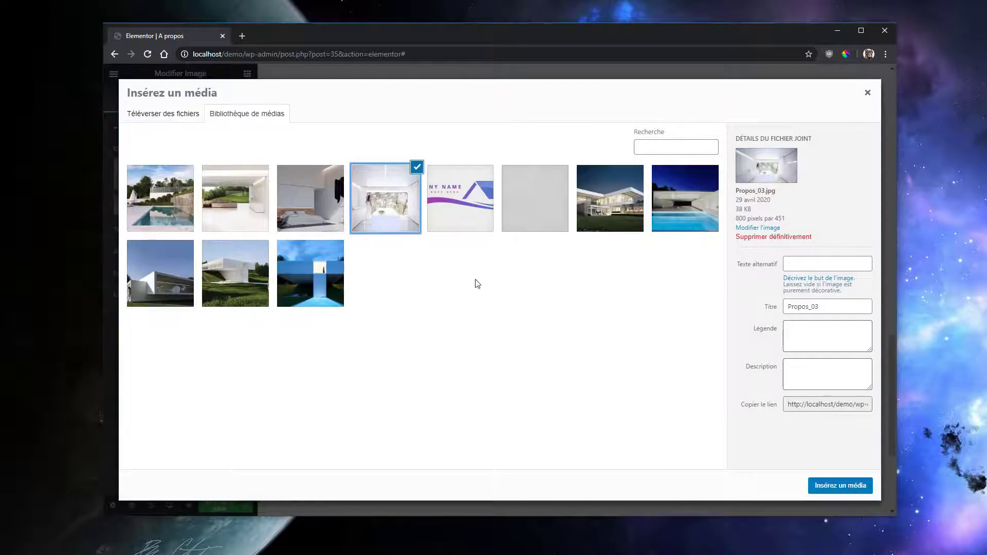
pyautogui.click(841, 485)
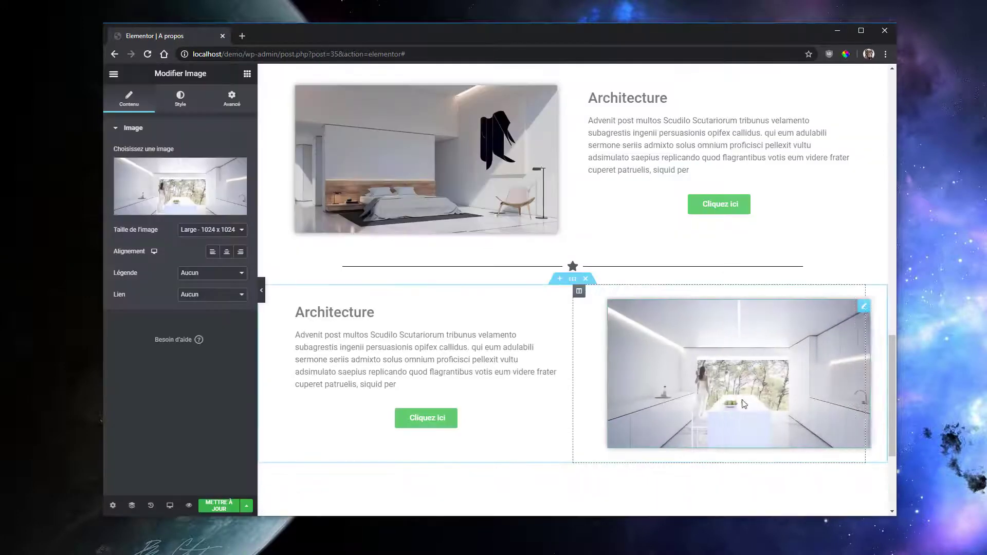
# Save the changes to the A propos page and look back over it up to the header
pyautogui.scroll(-3, 719, 452)
pyautogui.scroll(10, 691, 432)
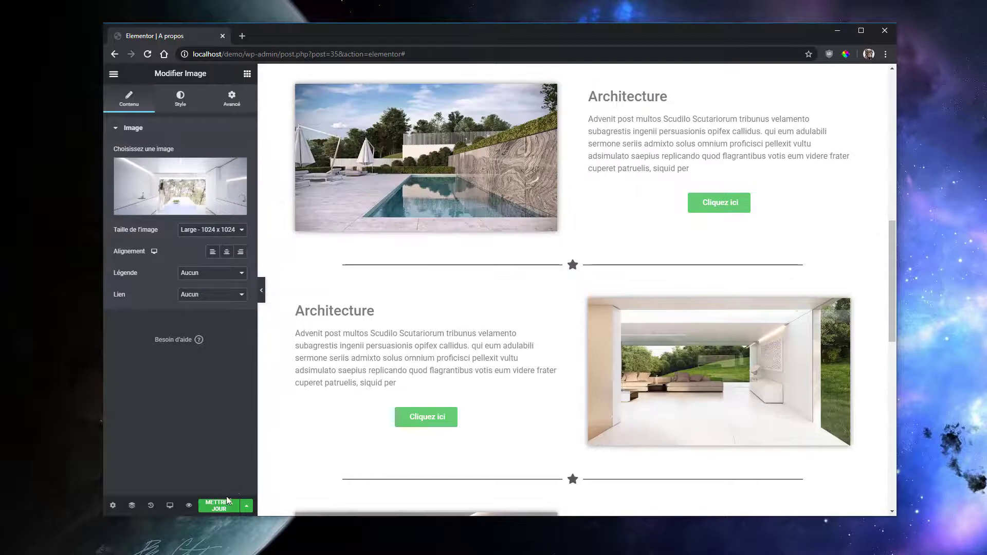
pyautogui.click(221, 506)
pyautogui.scroll(10, 584, 344)
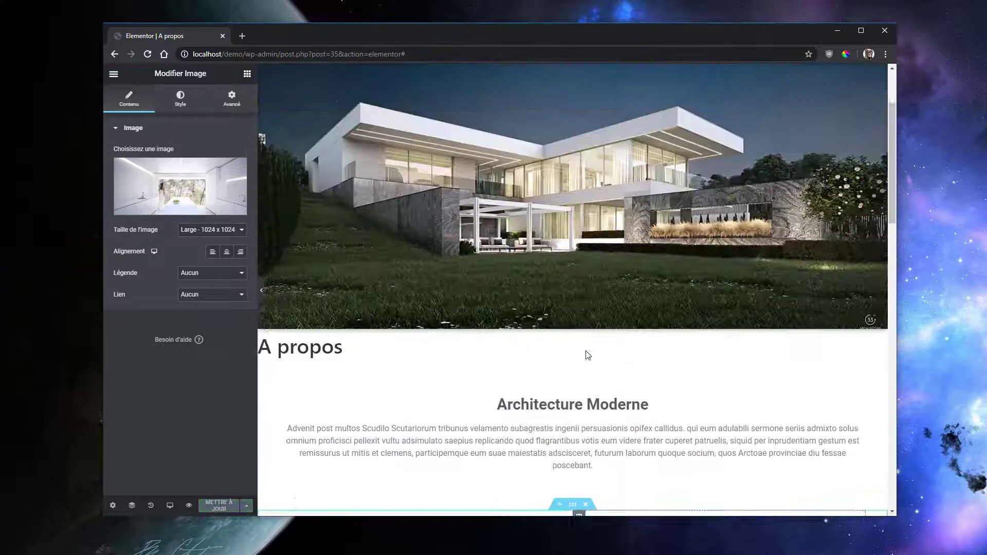
pyautogui.scroll(2, 588, 354)
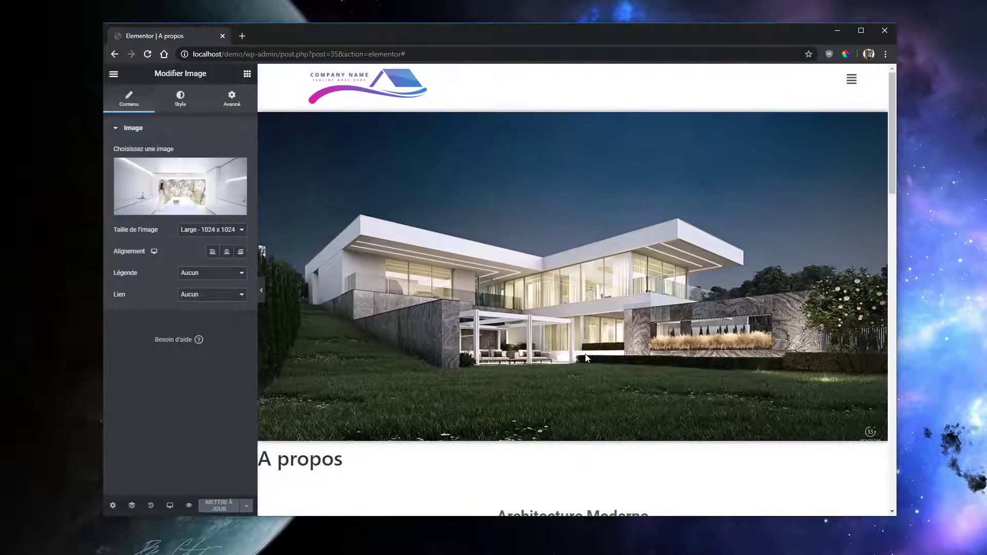
# Return to the WordPress editor, set the A propos page template to "Elementor pleine largeur" and update the page
pyautogui.click(117, 79)
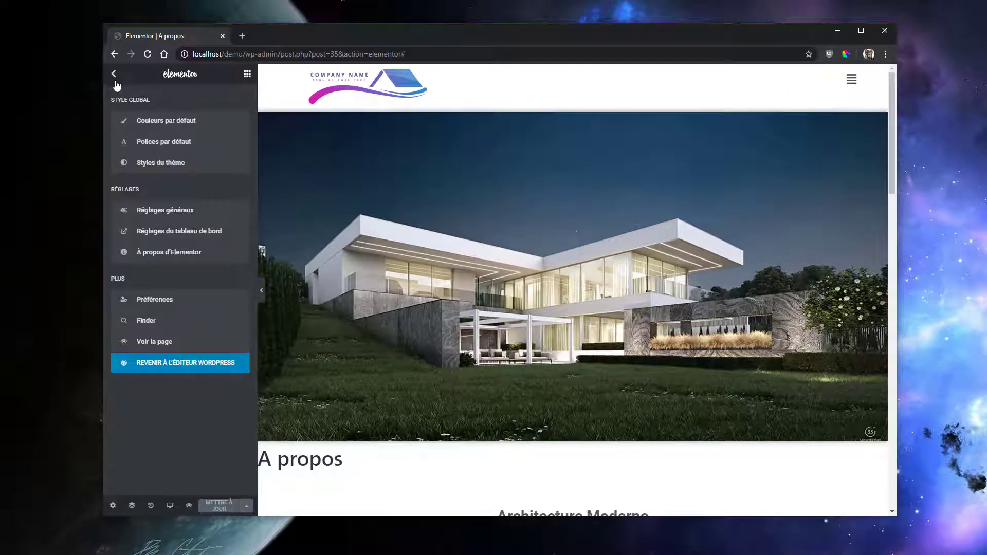
pyautogui.click(175, 366)
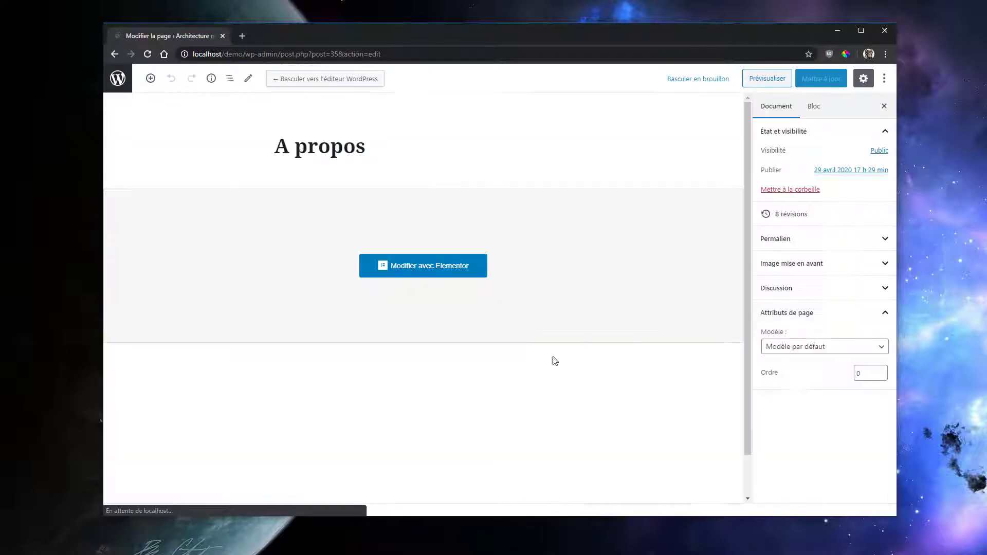
pyautogui.click(819, 348)
pyautogui.click(826, 383)
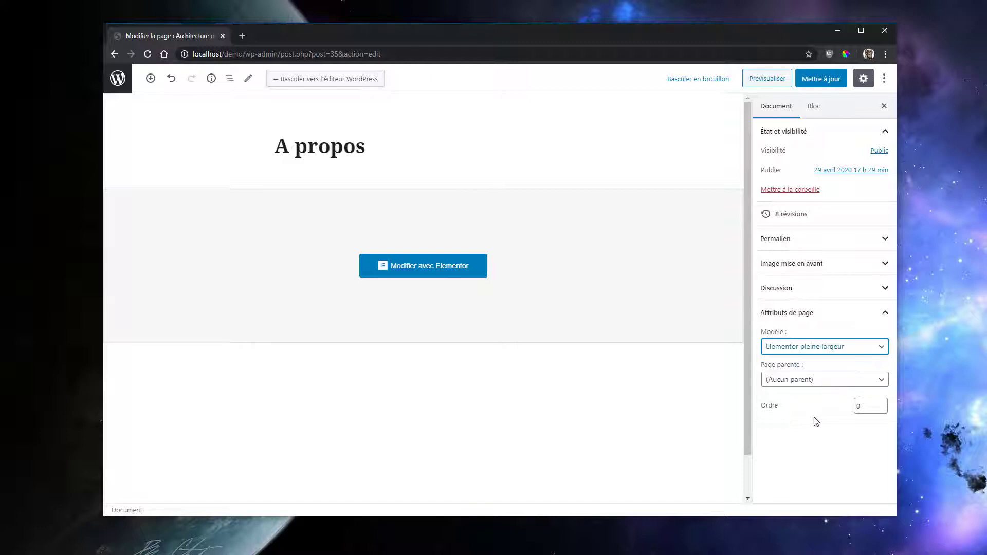
pyautogui.click(821, 82)
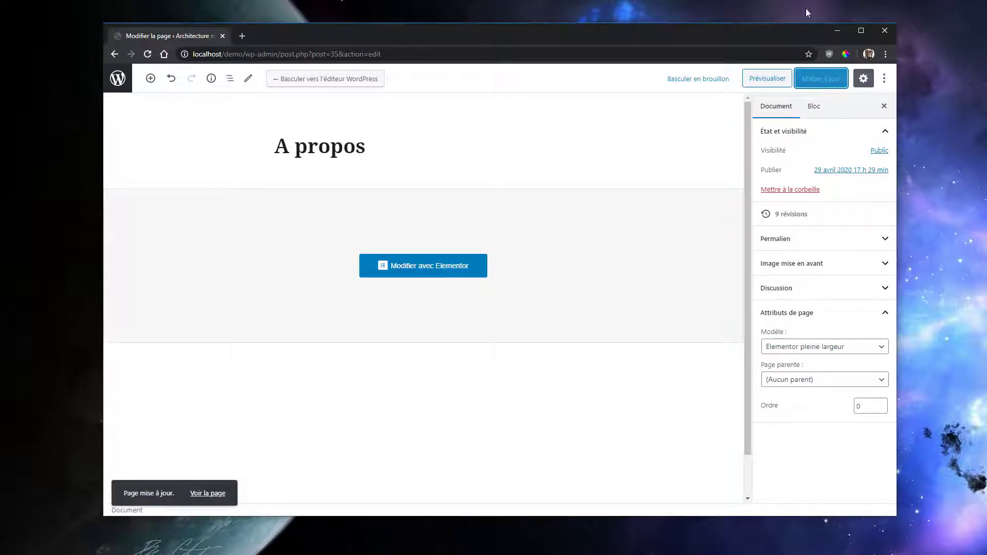
# Open the "Nous contacter" page from the pages list for editing with Elementor
pyautogui.click(117, 85)
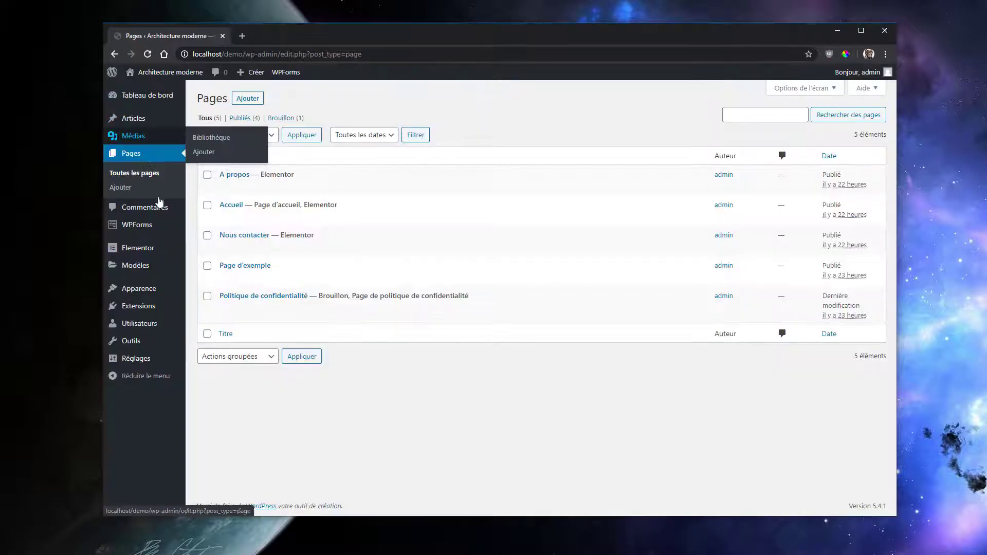
pyautogui.click(251, 236)
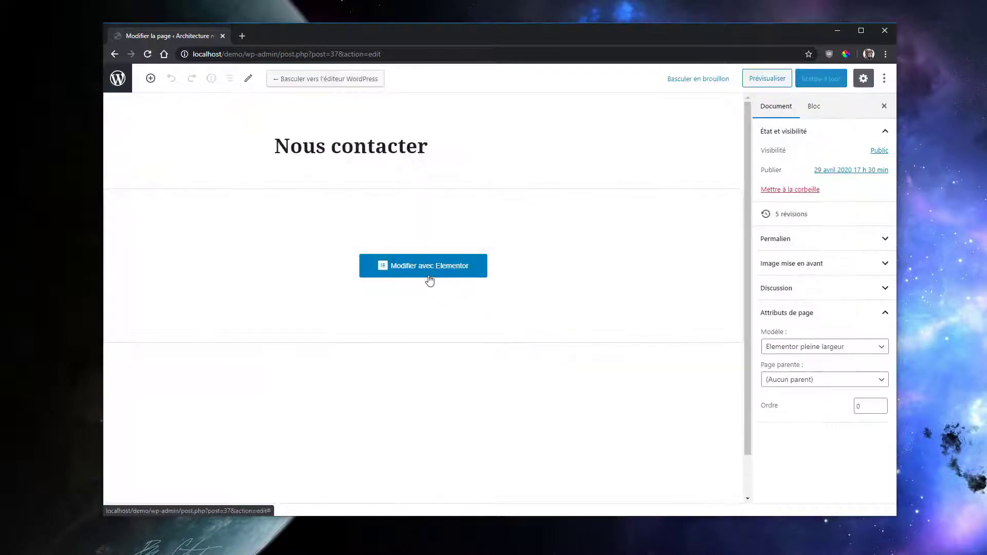
pyautogui.click(439, 274)
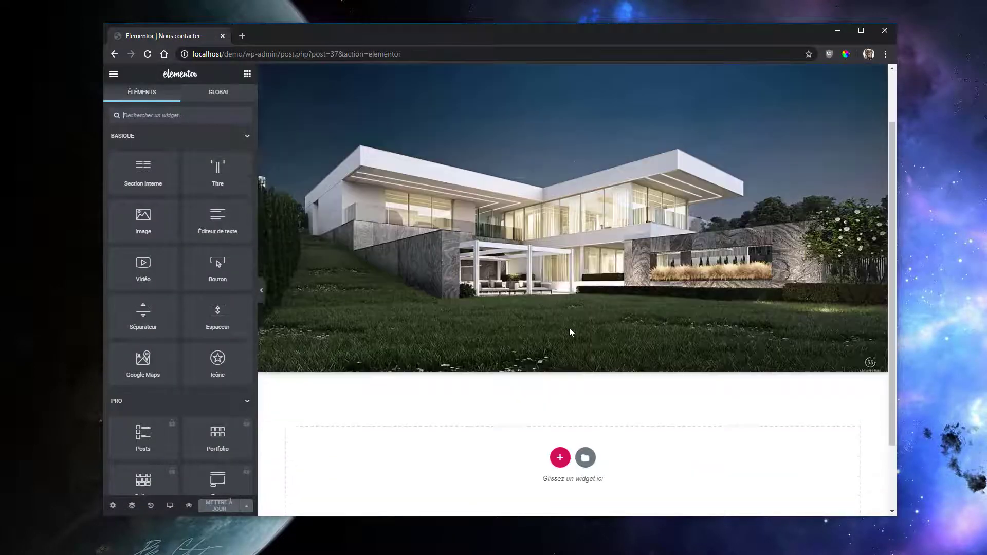
# Add a one-column section below the header image containing a spacer widget with its space set to 30 px
pyautogui.scroll(-2, 569, 332)
pyautogui.click(560, 370)
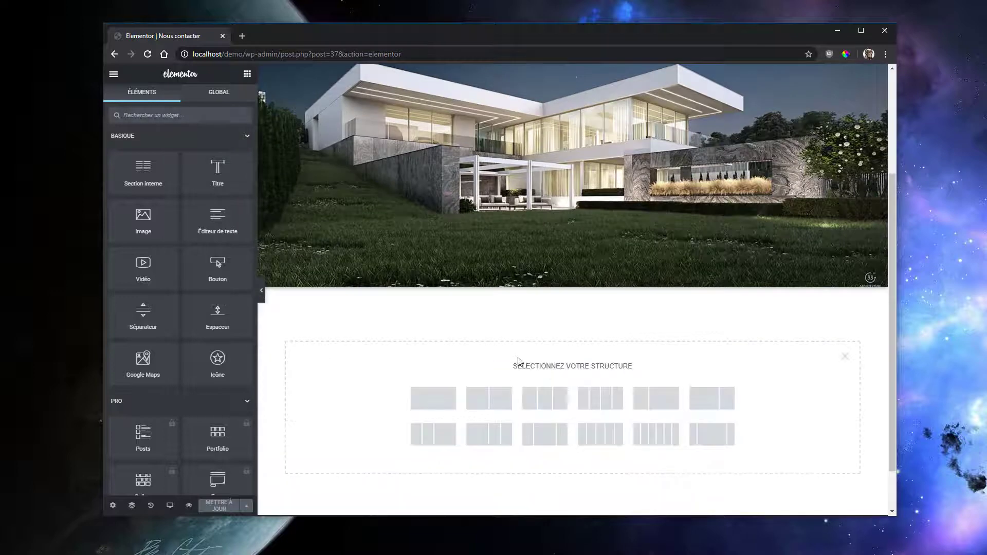
pyautogui.click(425, 398)
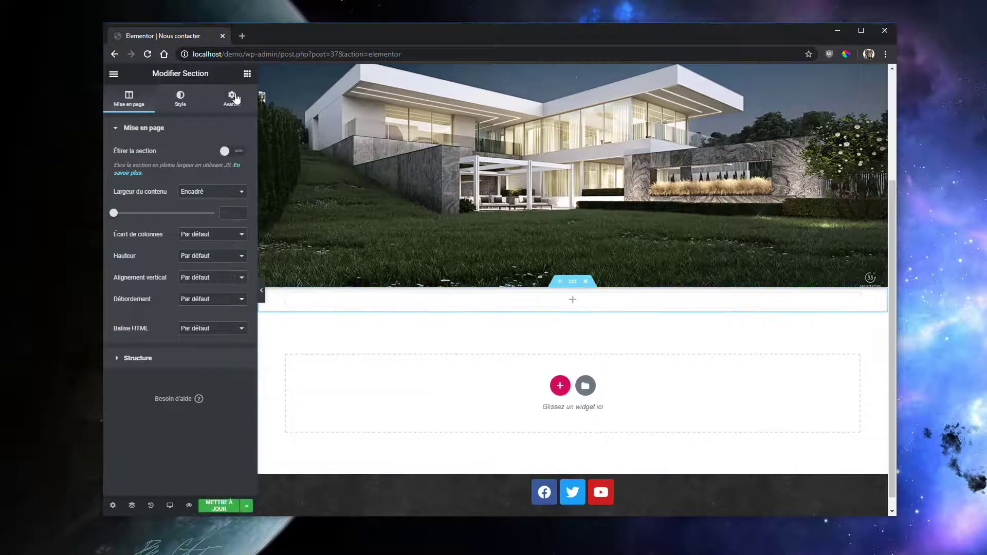
pyautogui.click(247, 74)
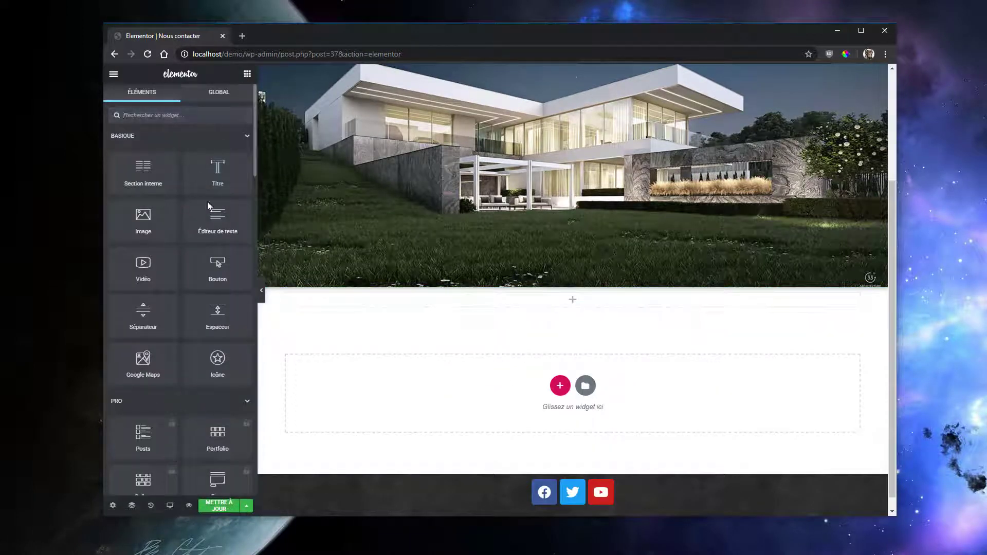
pyautogui.moveTo(211, 299); pyautogui.dragTo(565, 301)
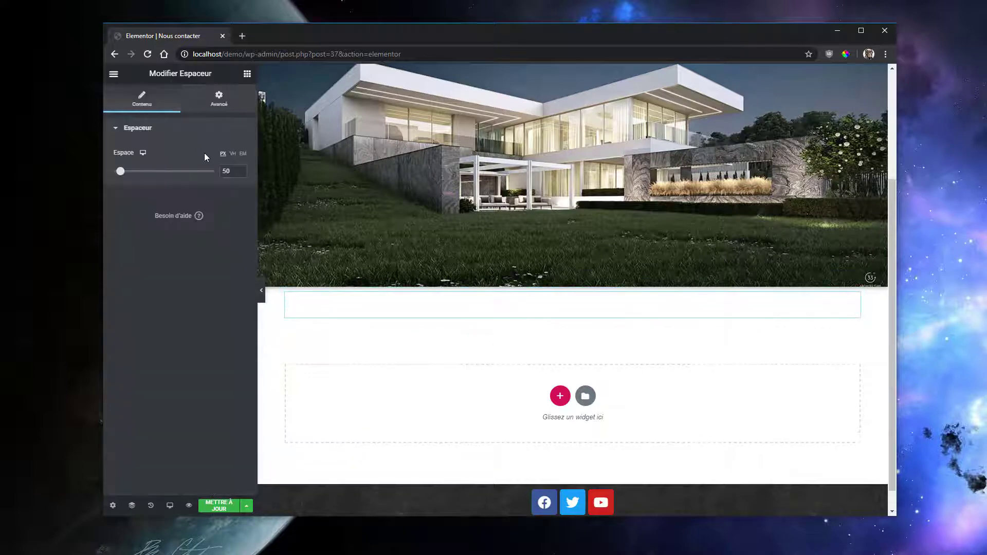
pyautogui.click(130, 153)
pyautogui.write('30')
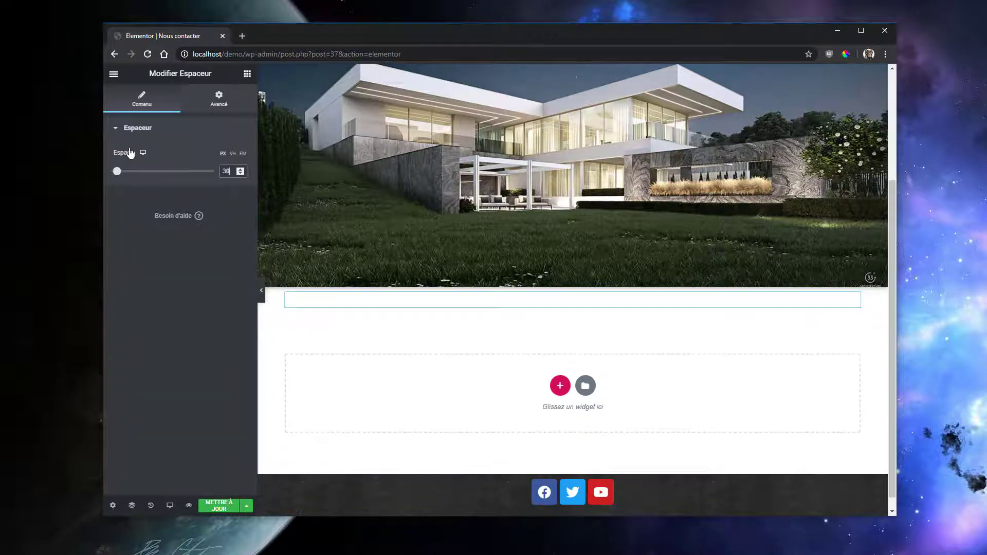
# Add a two-column section below the spacer and set its column gap to "Plus large"
pyautogui.click(560, 386)
pyautogui.click(555, 419)
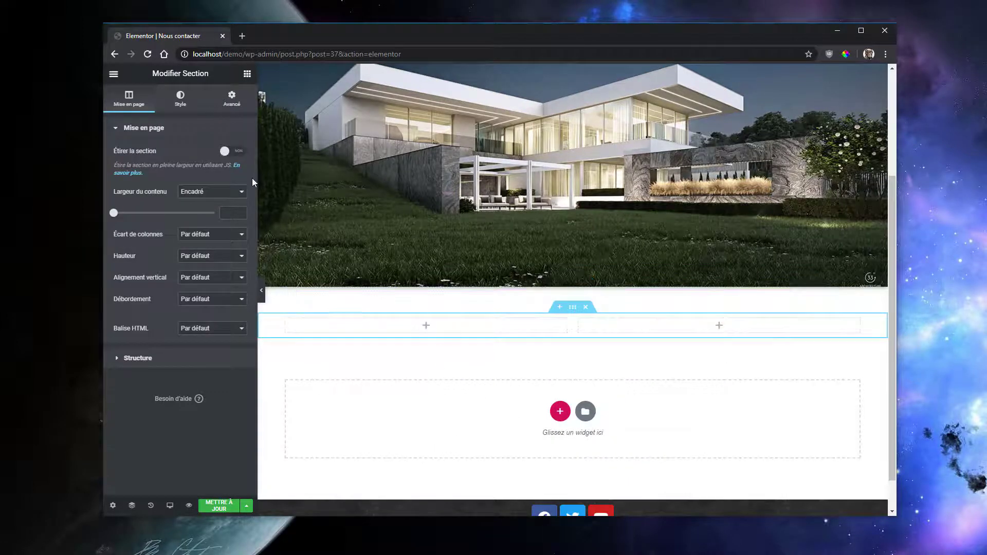
pyautogui.click(207, 235)
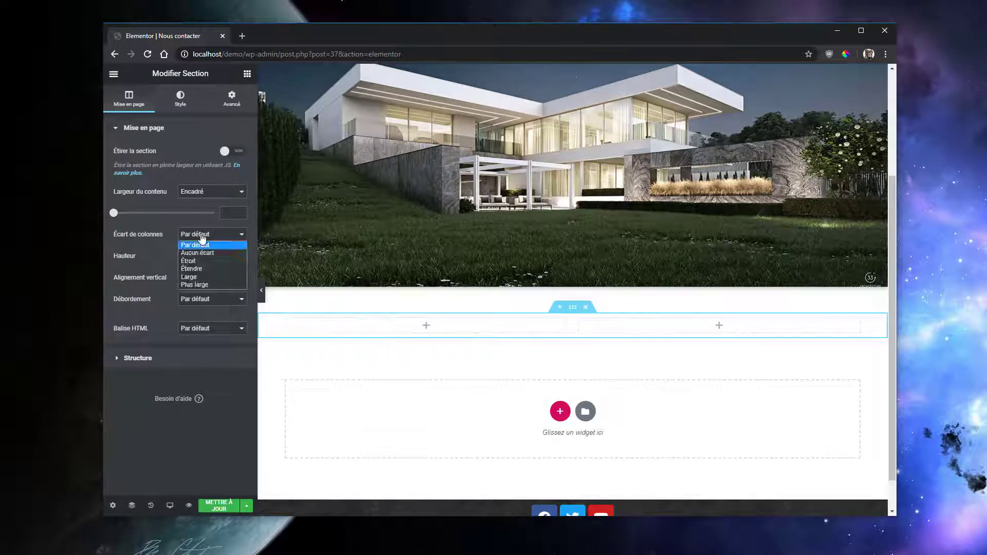
pyautogui.click(210, 286)
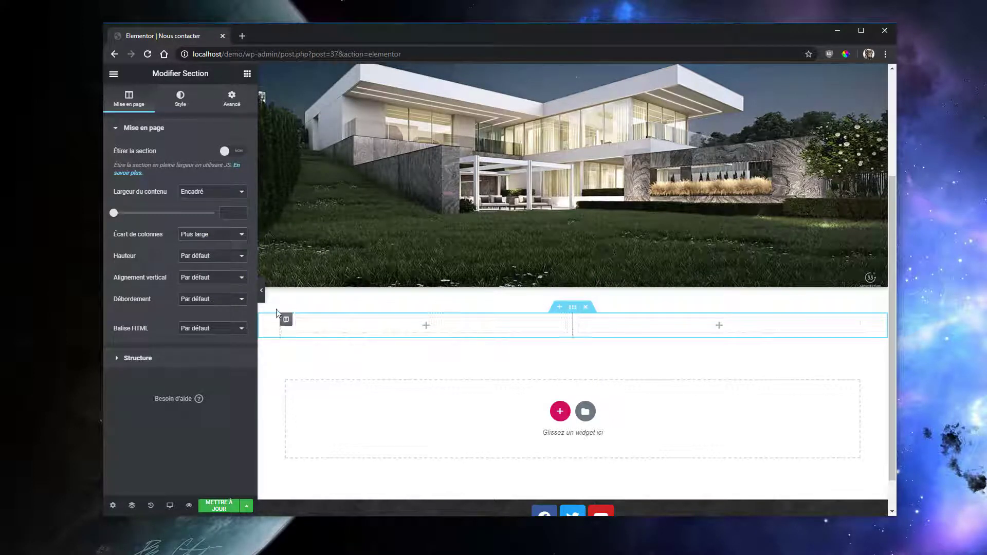
# Search the widgets for "form" and place a WPForms widget in the left column of the two-column section
pyautogui.click(246, 75)
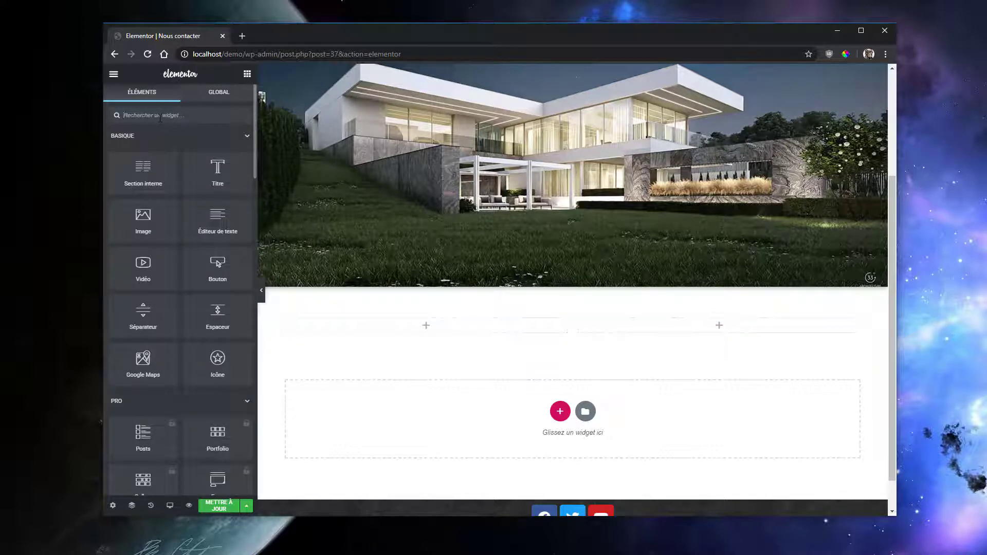
pyautogui.write('form')
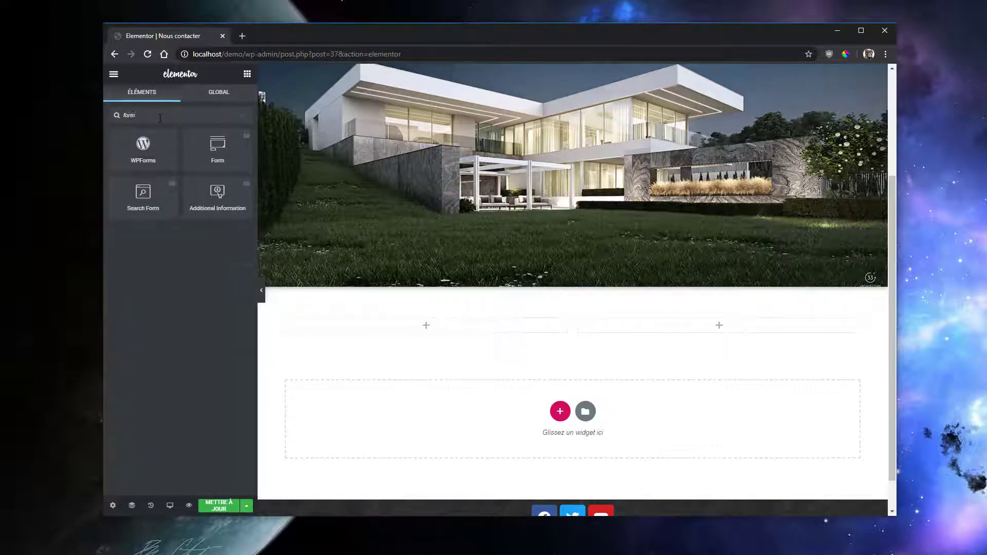
pyautogui.moveTo(143, 148); pyautogui.dragTo(425, 326)
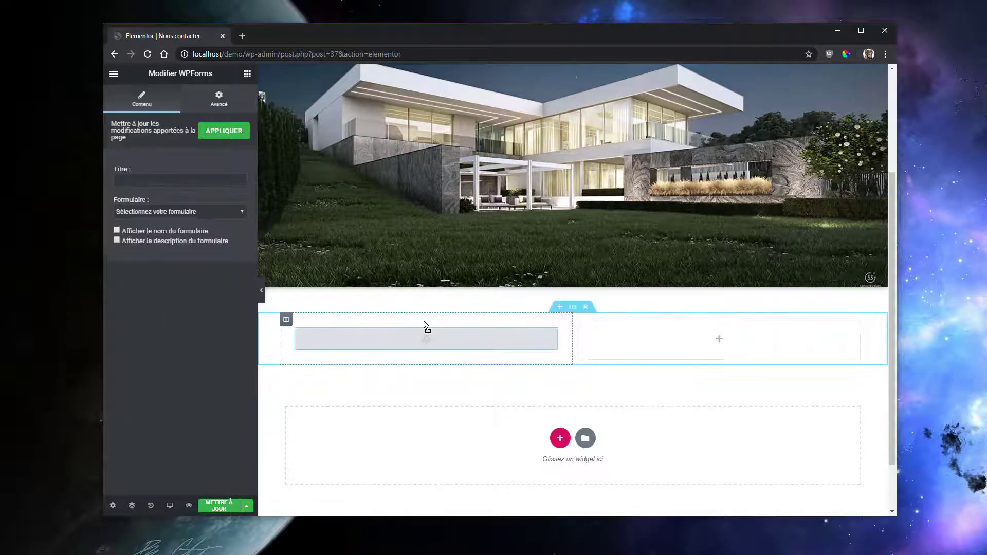
# Choose the Contact form as the form displayed by the WPForms widget
pyautogui.click(208, 211)
pyautogui.click(179, 232)
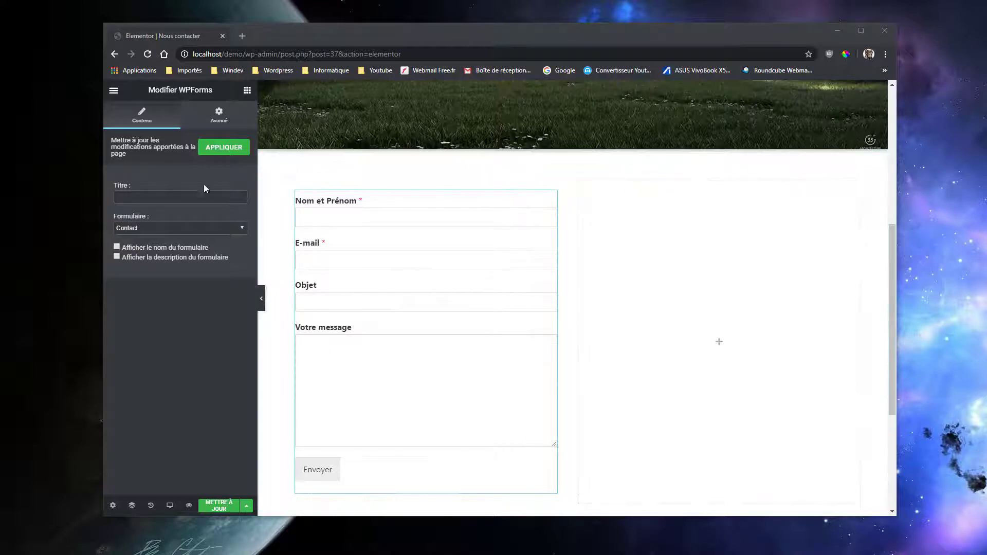
# Add an image widget to the right column and insert Logo-house.png from the media library
pyautogui.click(247, 91)
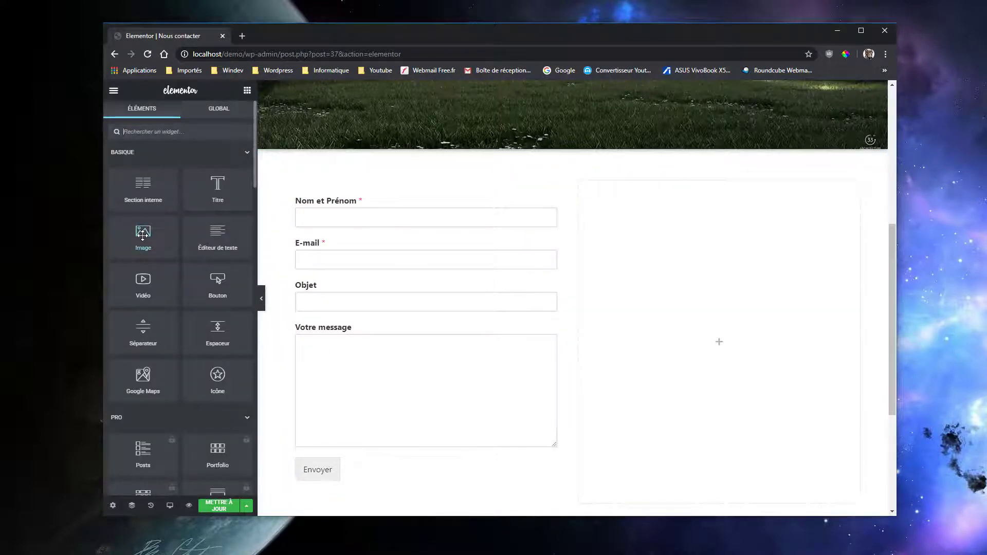
pyautogui.moveTo(143, 235); pyautogui.dragTo(686, 246)
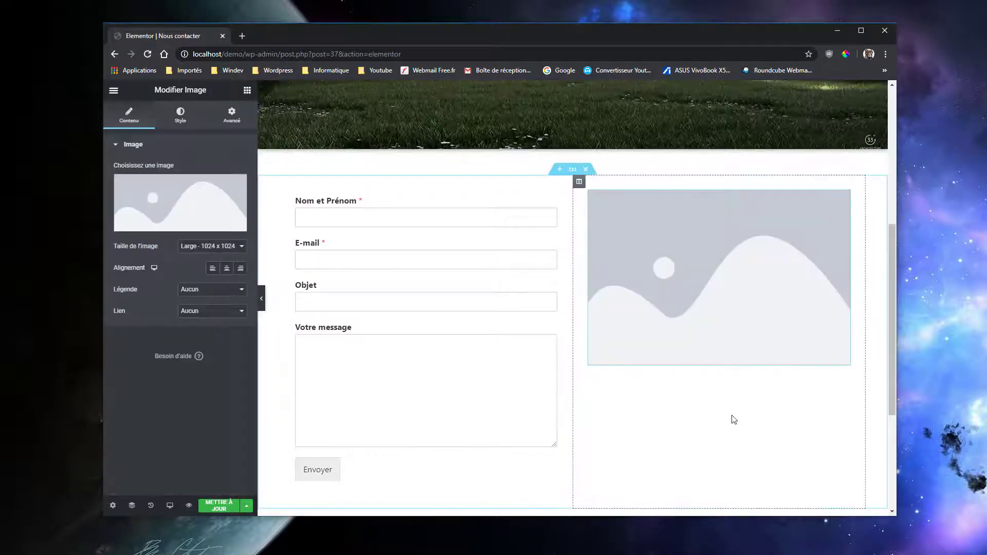
pyautogui.click(201, 219)
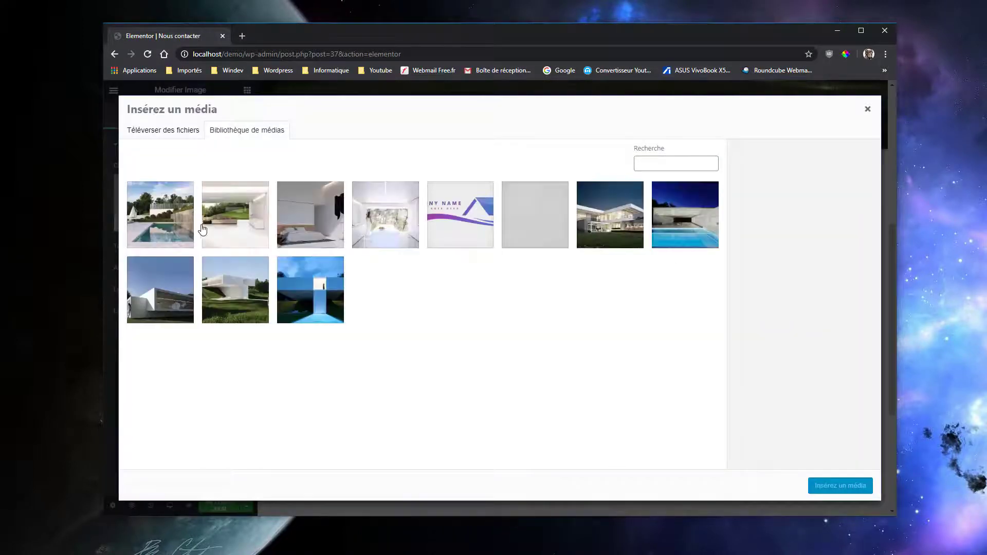
pyautogui.click(453, 221)
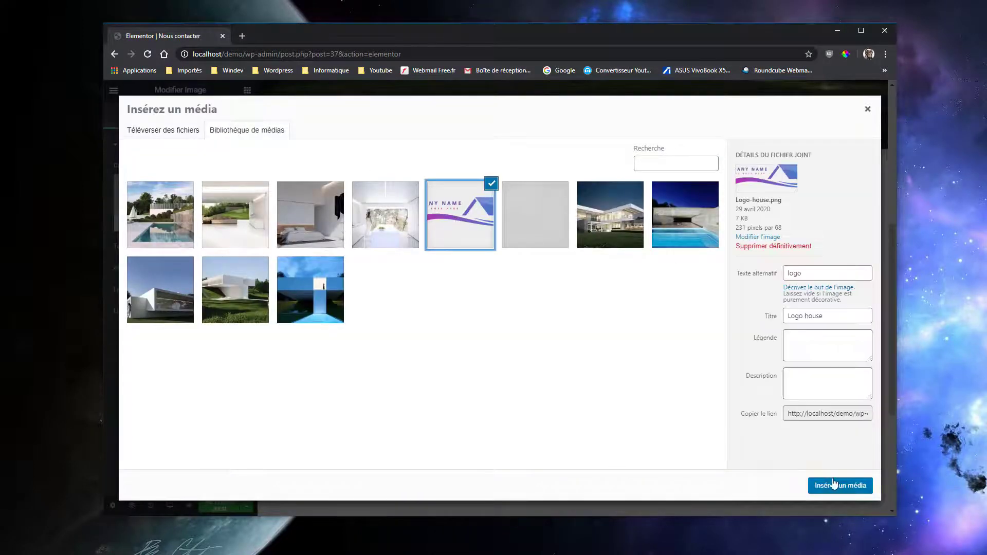
pyautogui.click(851, 486)
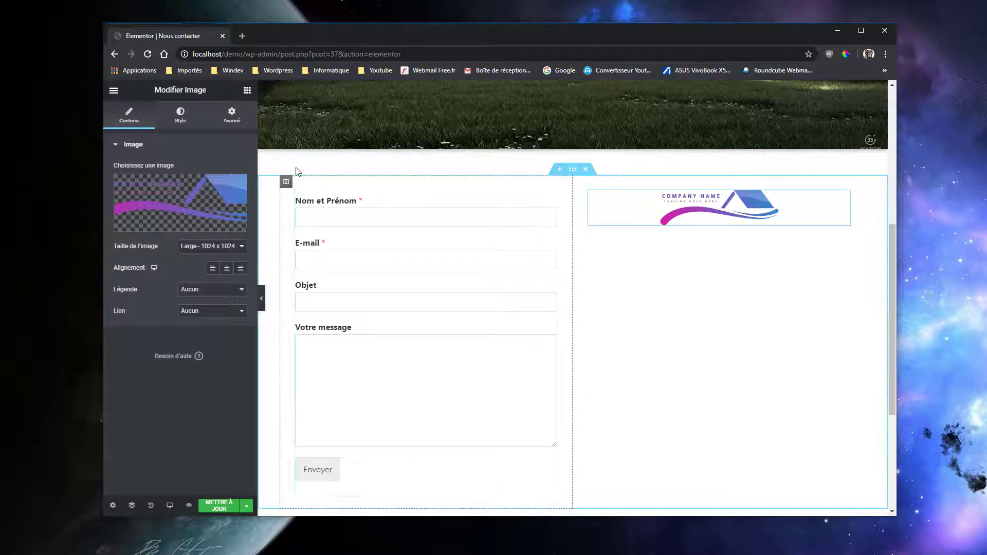
# Add a title widget below the logo with the text "Architecture Moderne"
pyautogui.click(247, 89)
pyautogui.moveTo(217, 185); pyautogui.dragTo(714, 227)
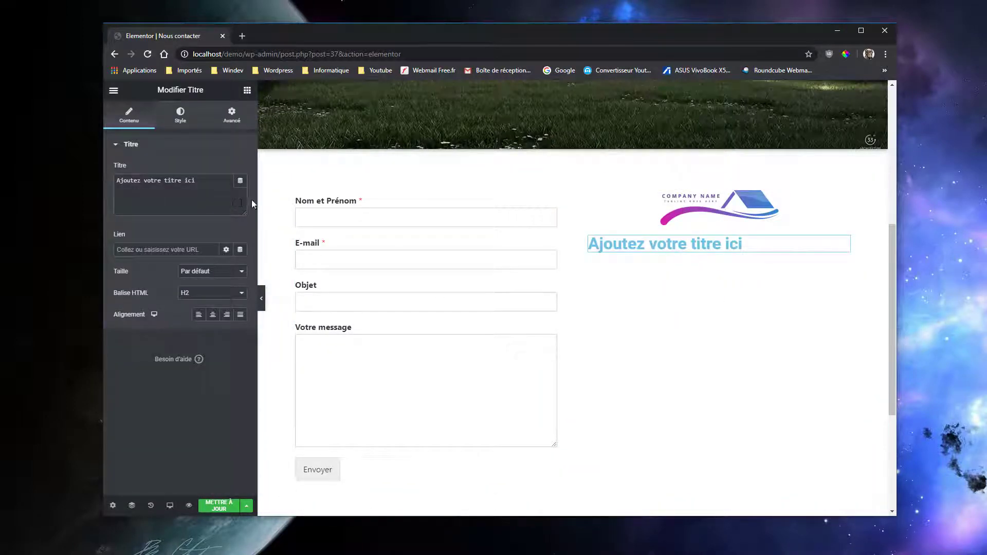
pyautogui.hotkey('ctrl', 'a')
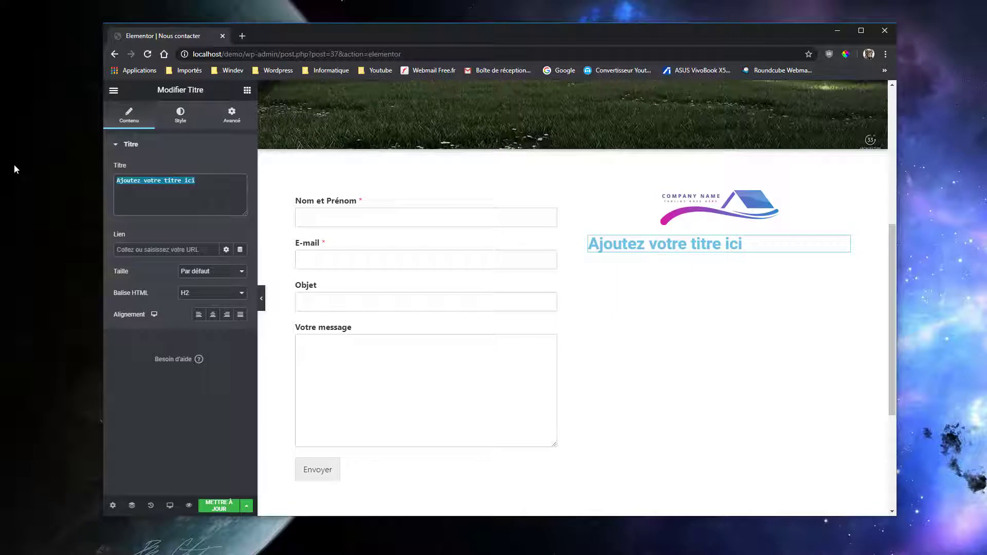
pyautogui.write('A')
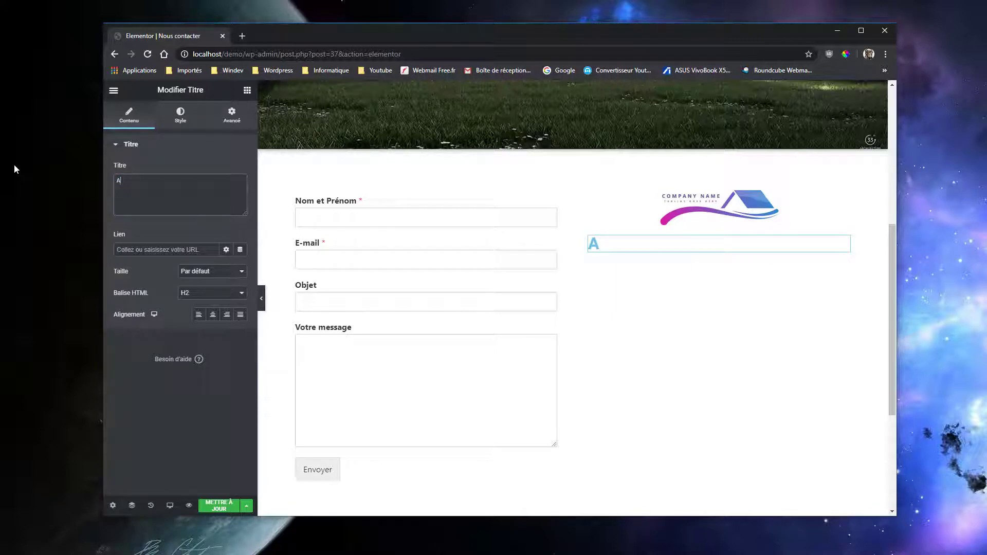
pyautogui.write('rchitecture')
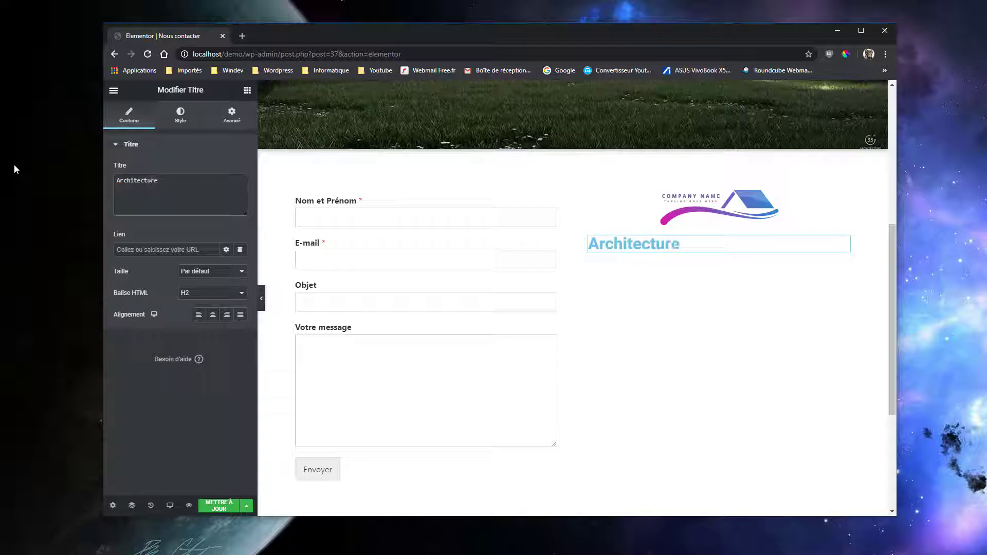
pyautogui.write(' Moderne')
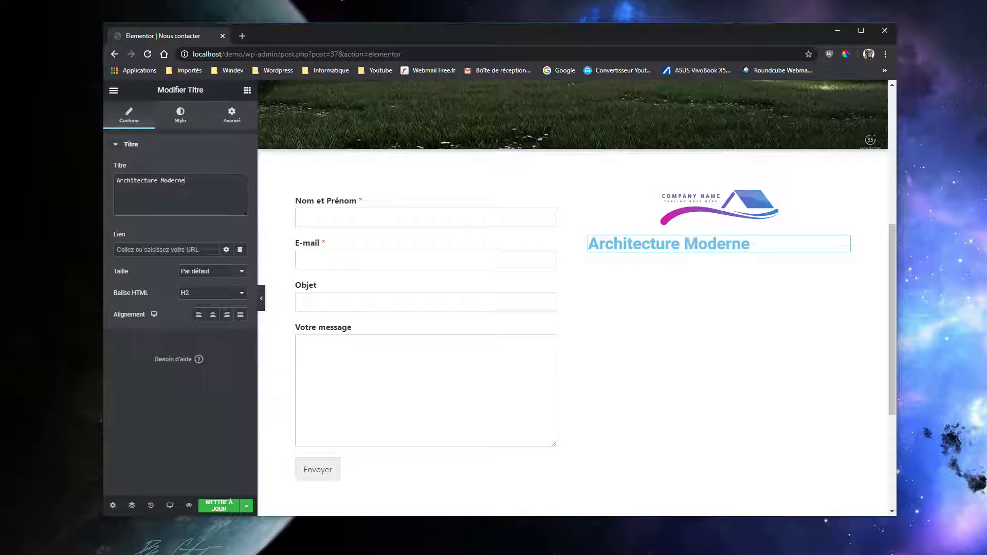
# Set the text colour of the "Architecture Moderne" title to dark grey
pyautogui.click(176, 113)
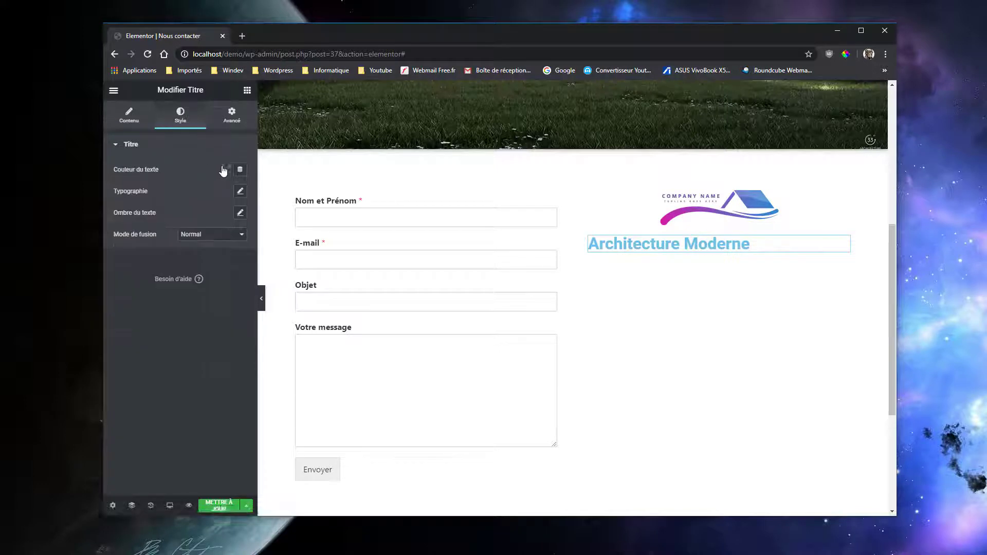
pyautogui.click(224, 169)
pyautogui.click(190, 193)
pyautogui.click(229, 173)
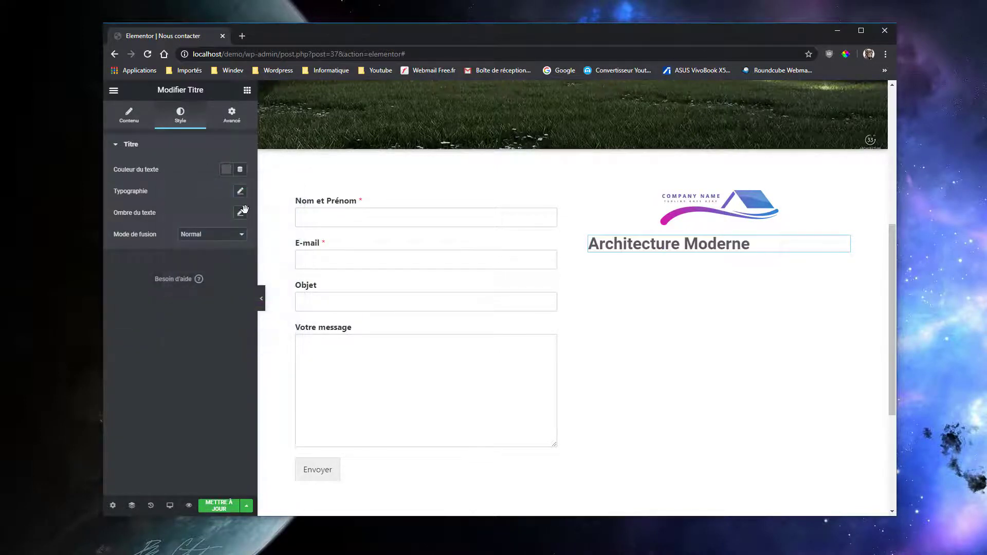
# Set the "Architecture Moderne" title's font size to 24 px and centre it
pyautogui.click(240, 191)
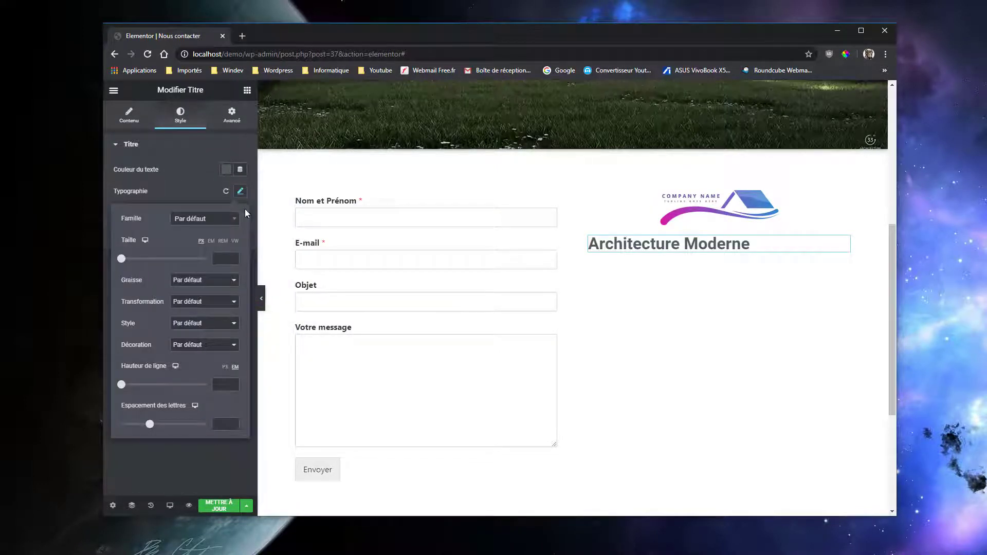
pyautogui.click(232, 258)
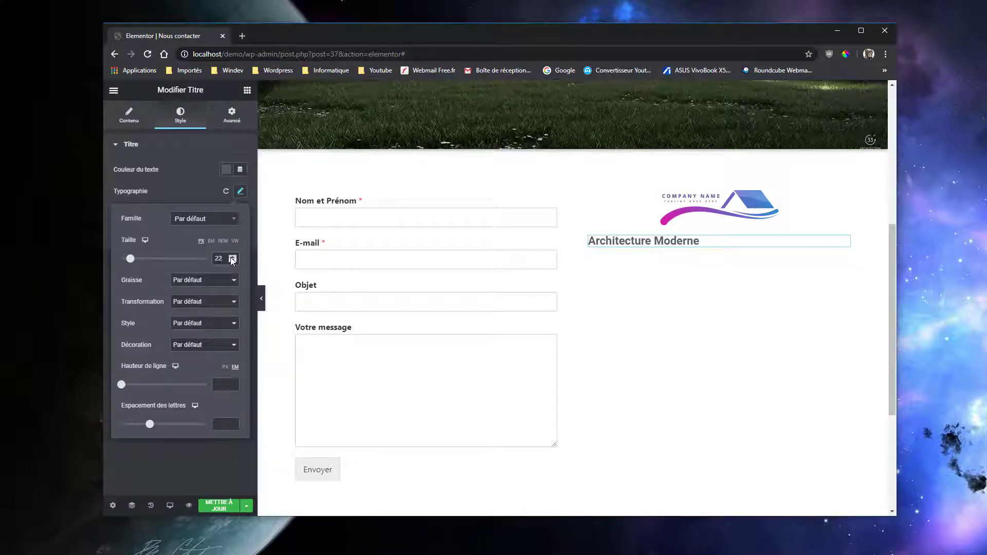
pyautogui.click(232, 258)
pyautogui.click(232, 258)
pyautogui.click(232, 258)
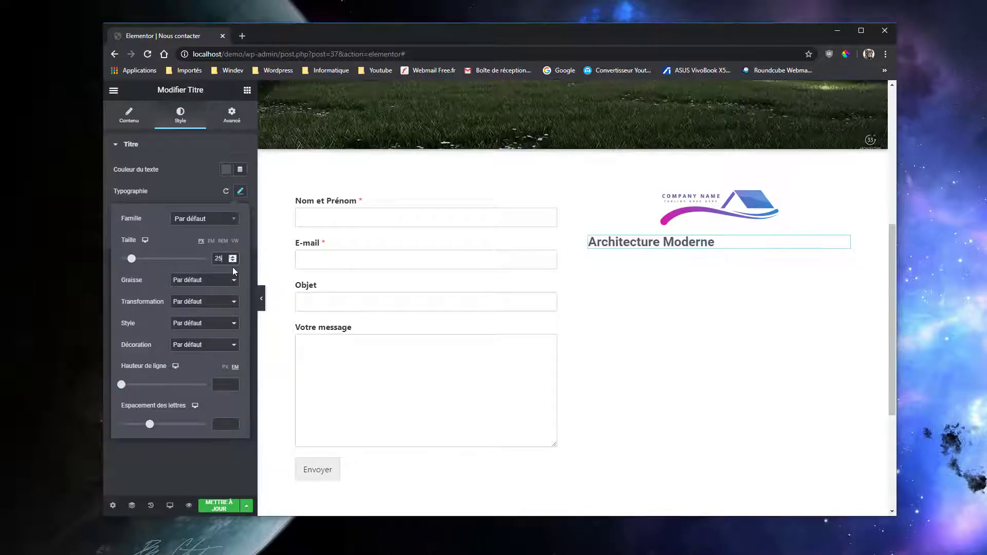
pyautogui.click(233, 261)
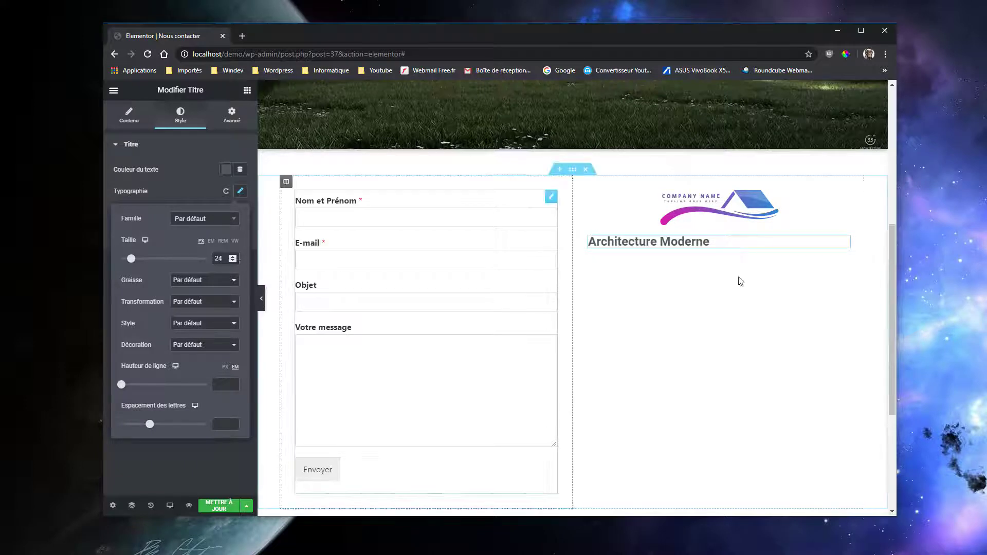
pyautogui.click(197, 175)
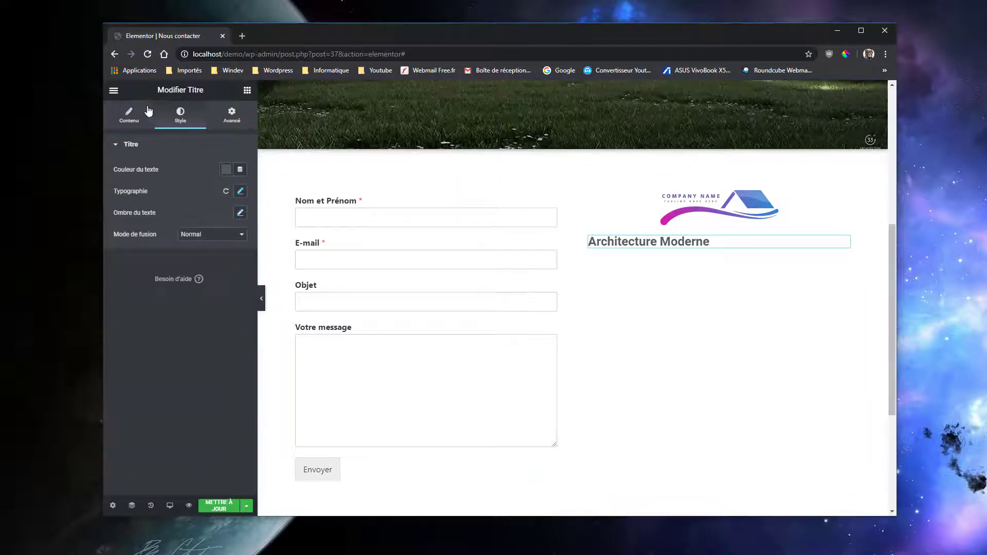
pyautogui.click(129, 114)
pyautogui.click(215, 314)
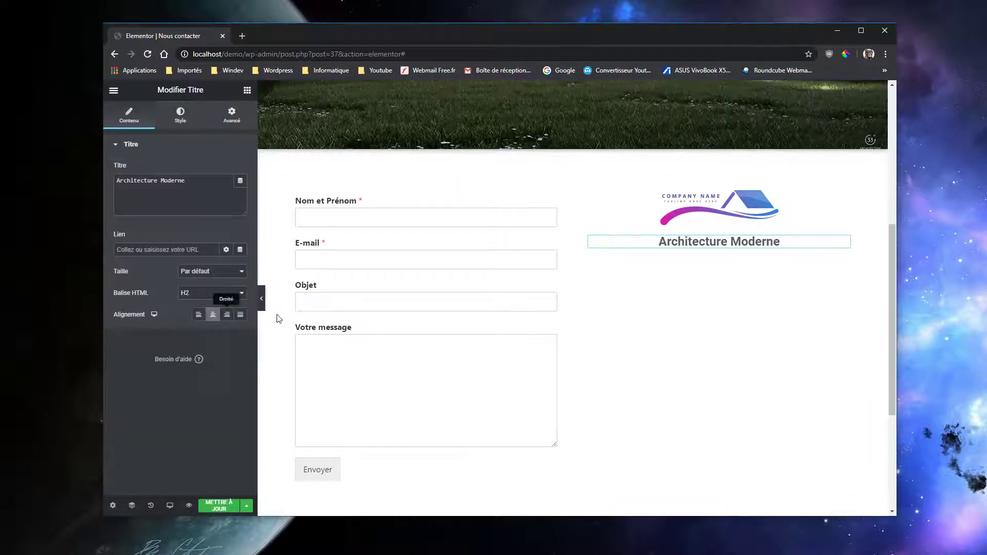
# Add a text editor widget below the title and replace its sample text with the company's two-line postal address
pyautogui.click(246, 92)
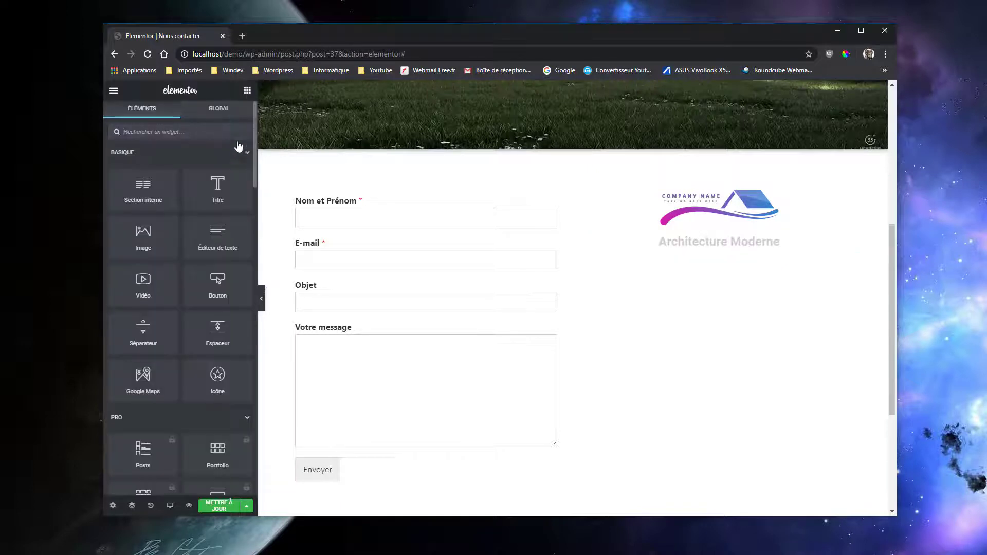
pyautogui.moveTo(216, 231); pyautogui.dragTo(738, 253)
pyautogui.moveTo(222, 356); pyautogui.dragTo(48, 252)
pyautogui.write('Pl')
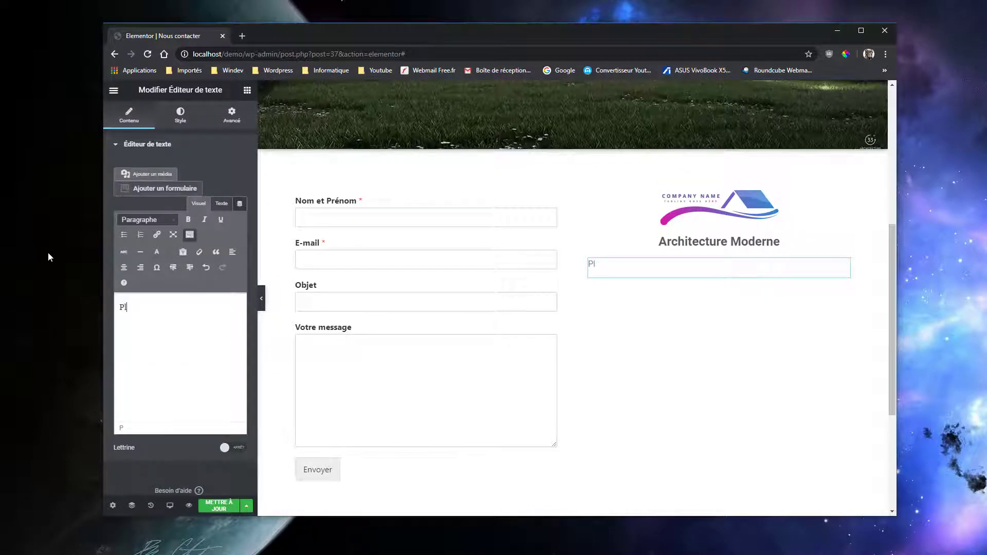
pyautogui.write('ace de la Gare')
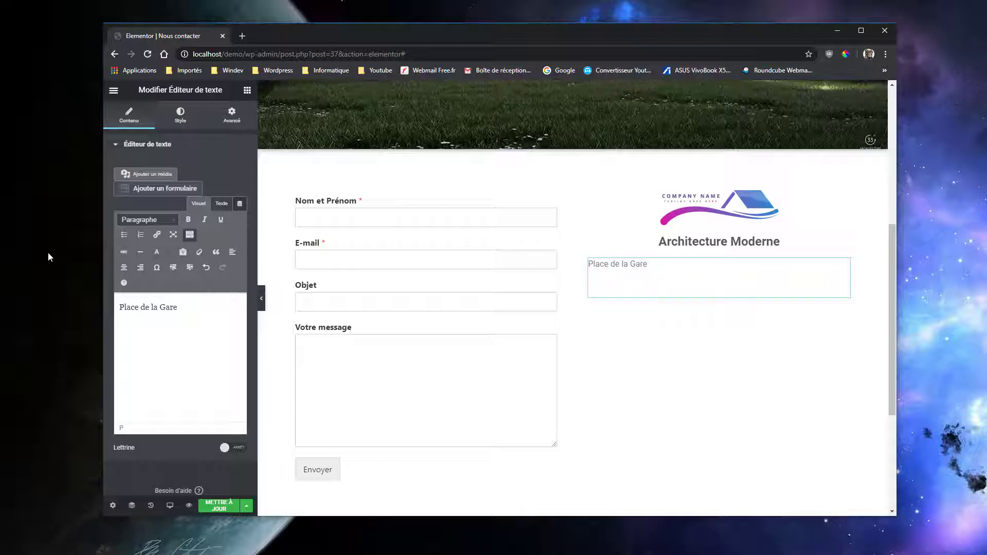
pyautogui.write('75000 Paris')
# Centre both address lines and enlarge the text widget's font size
pyautogui.hotkey('ctrl', 'a')
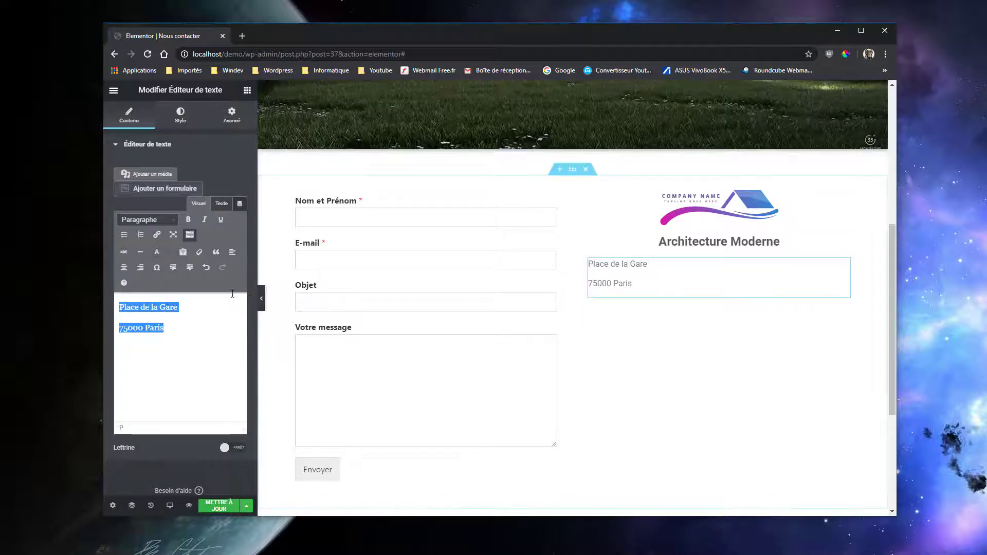
pyautogui.click(123, 267)
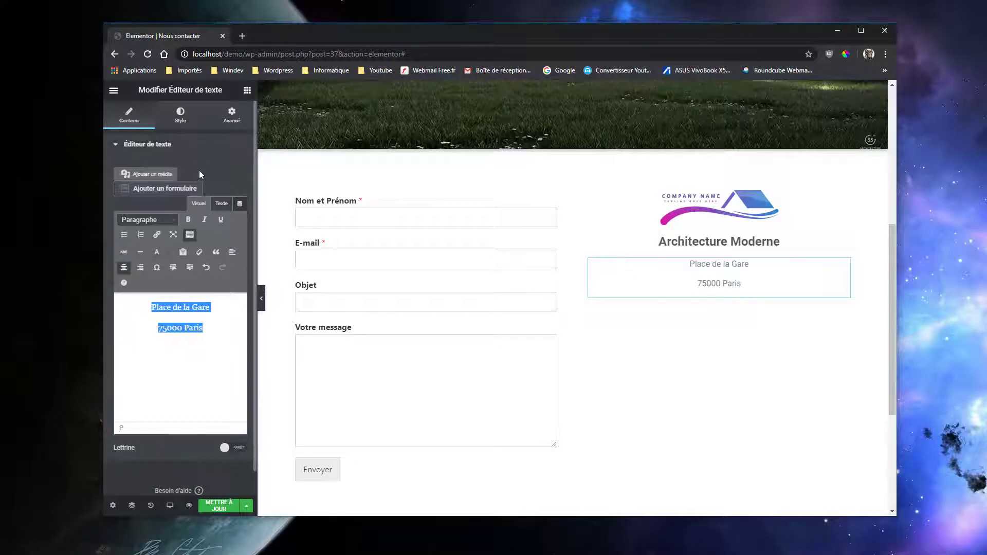
pyautogui.click(182, 121)
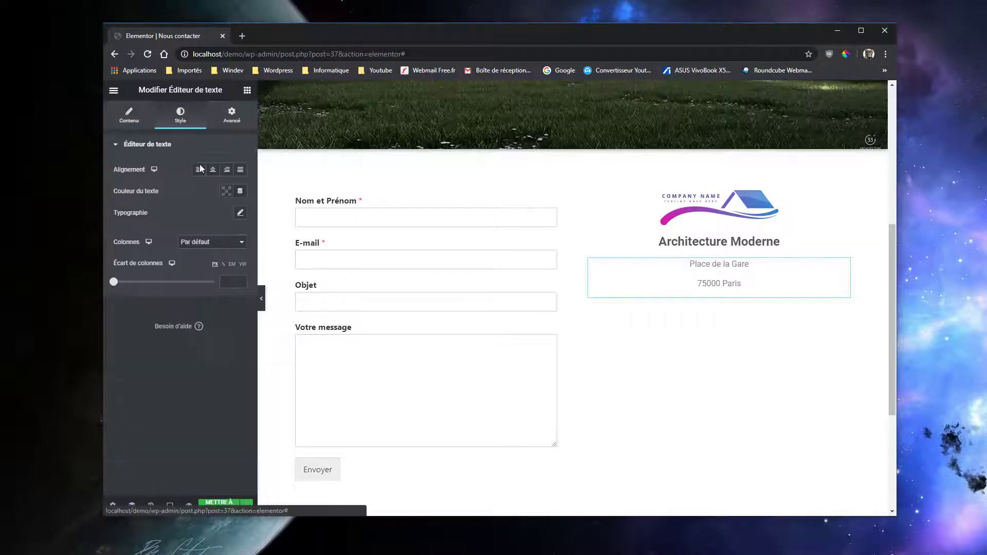
pyautogui.click(240, 213)
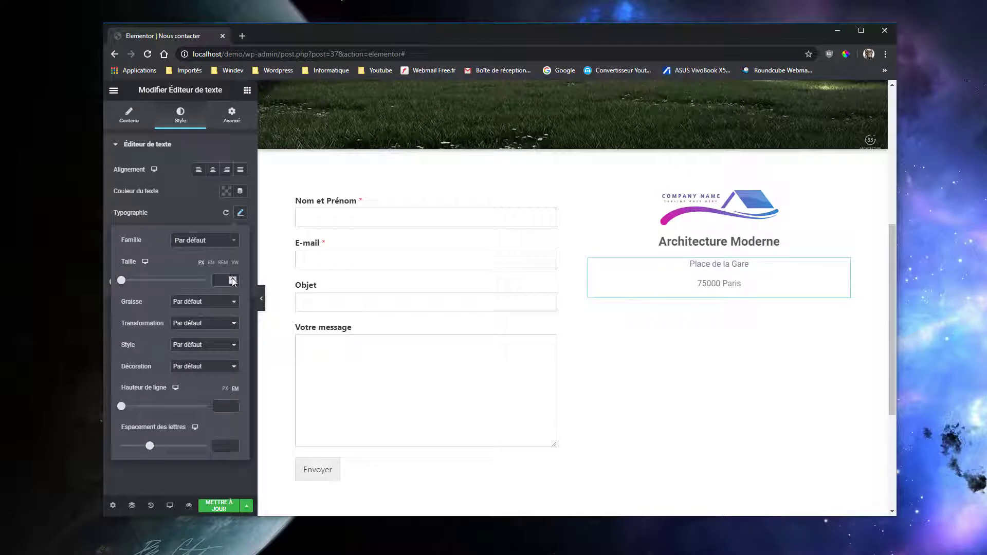
pyautogui.click(232, 278)
pyautogui.click(233, 278)
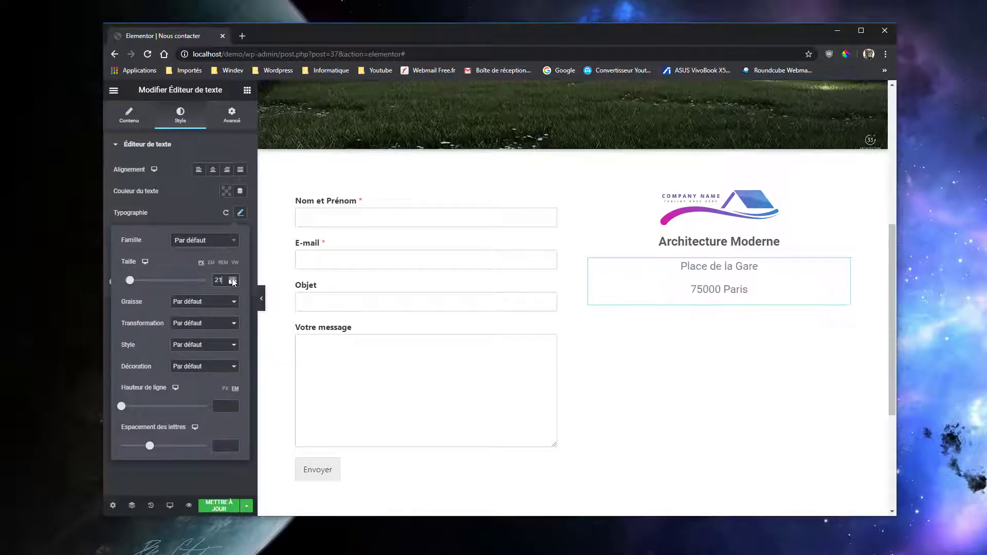
pyautogui.click(684, 363)
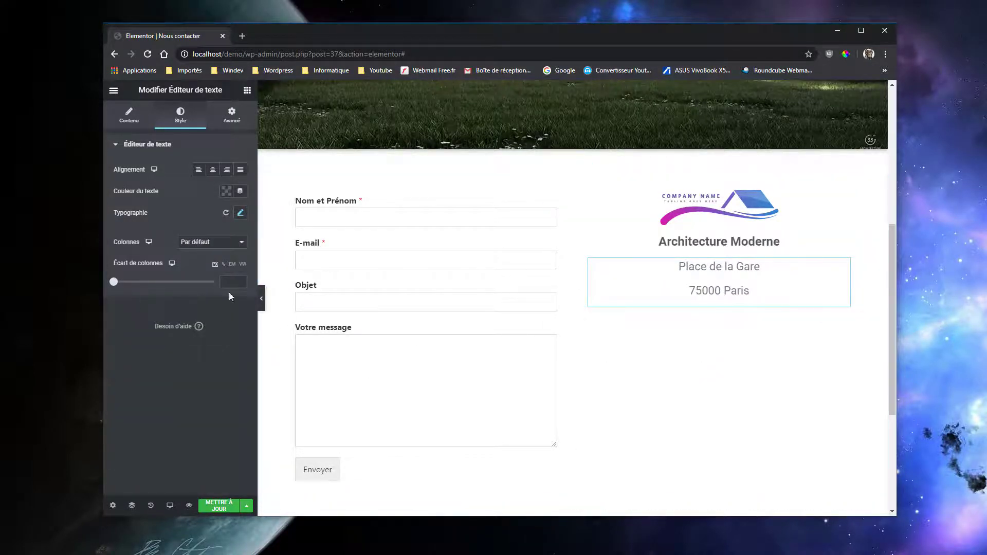
# Add a centred separator below the address with a width of 50% and the "Pointillés" style
pyautogui.click(247, 91)
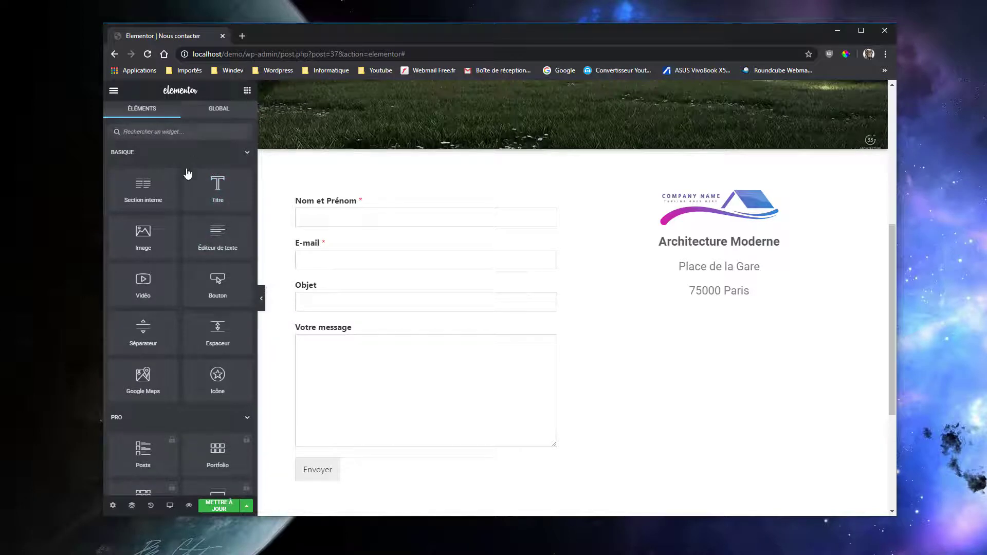
pyautogui.moveTo(143, 329); pyautogui.dragTo(712, 304)
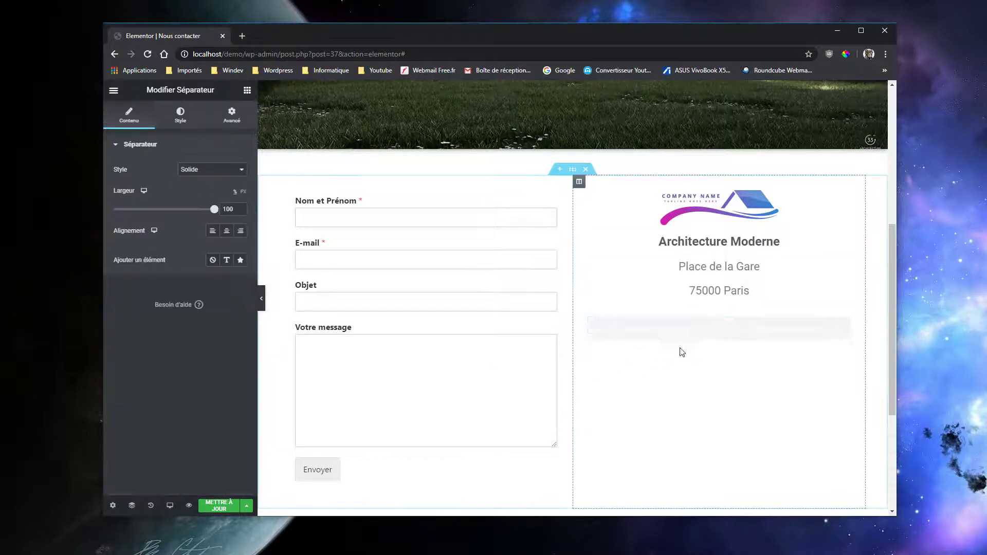
pyautogui.click(227, 234)
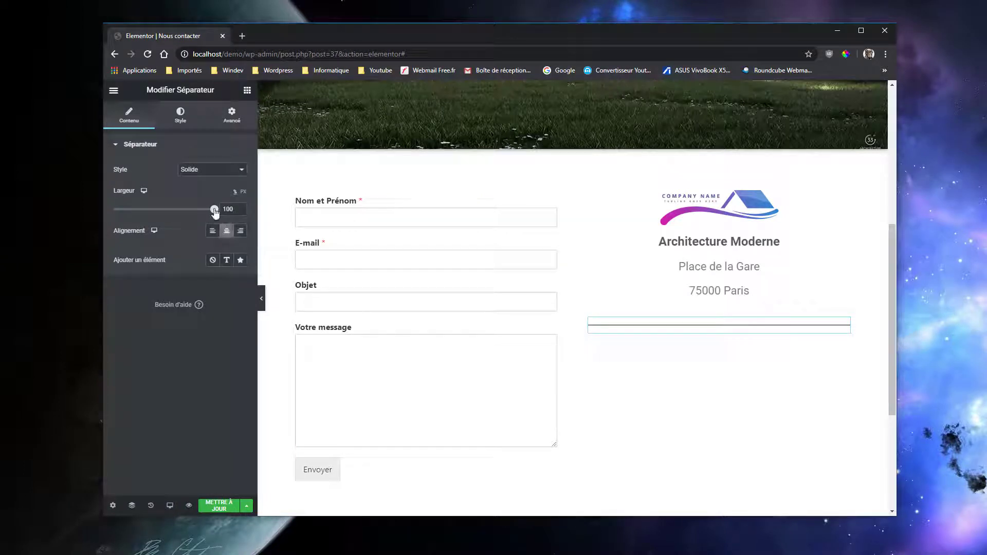
pyautogui.moveTo(214, 211); pyautogui.dragTo(166, 228)
pyautogui.click(223, 177)
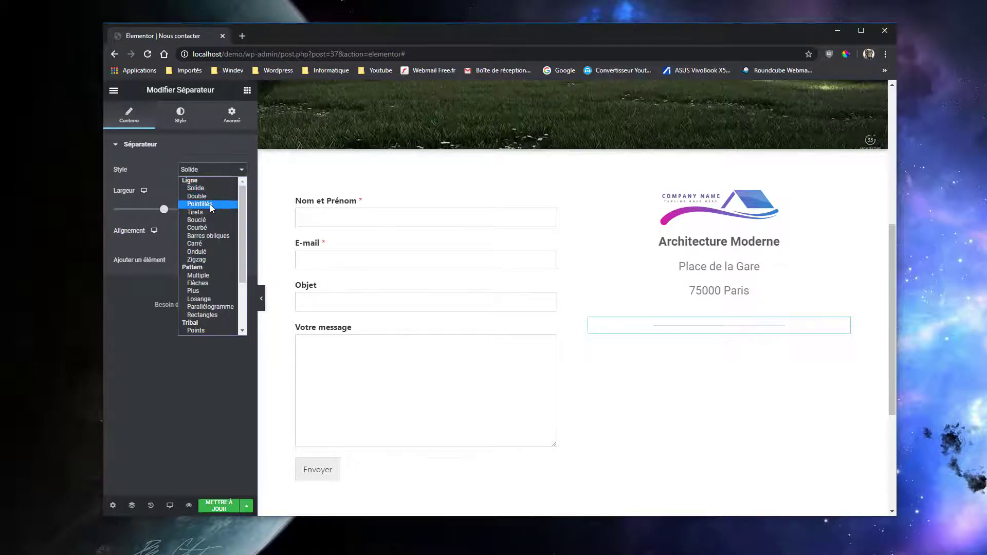
pyautogui.click(210, 204)
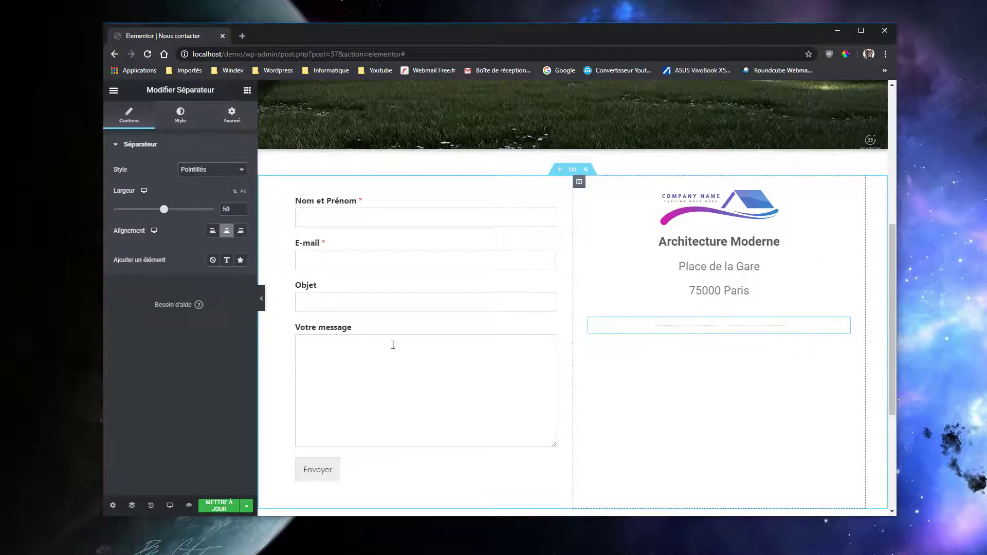
# Add an icon list widget to the company column and place it directly below the separator
pyautogui.click(247, 93)
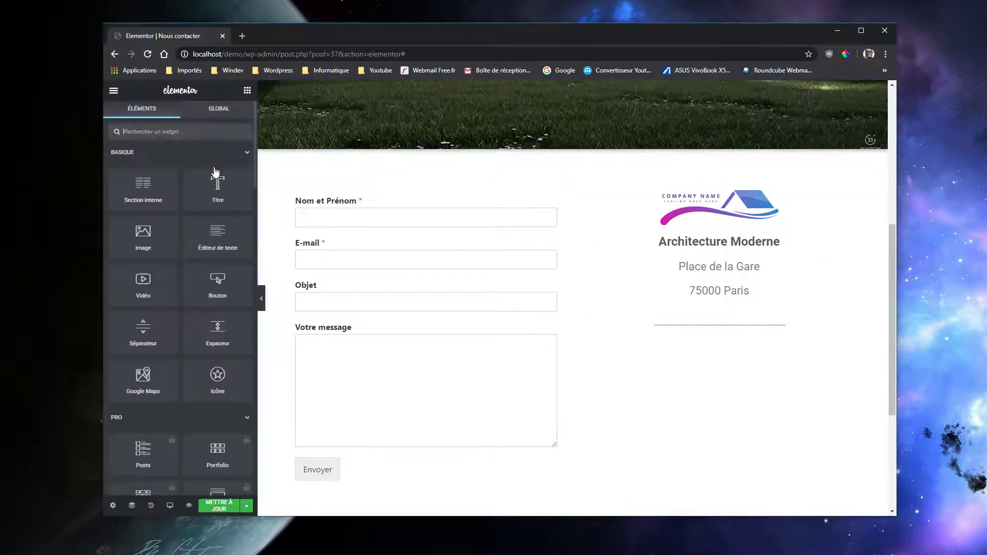
pyautogui.click(249, 421)
pyautogui.scroll(-4, 228, 398)
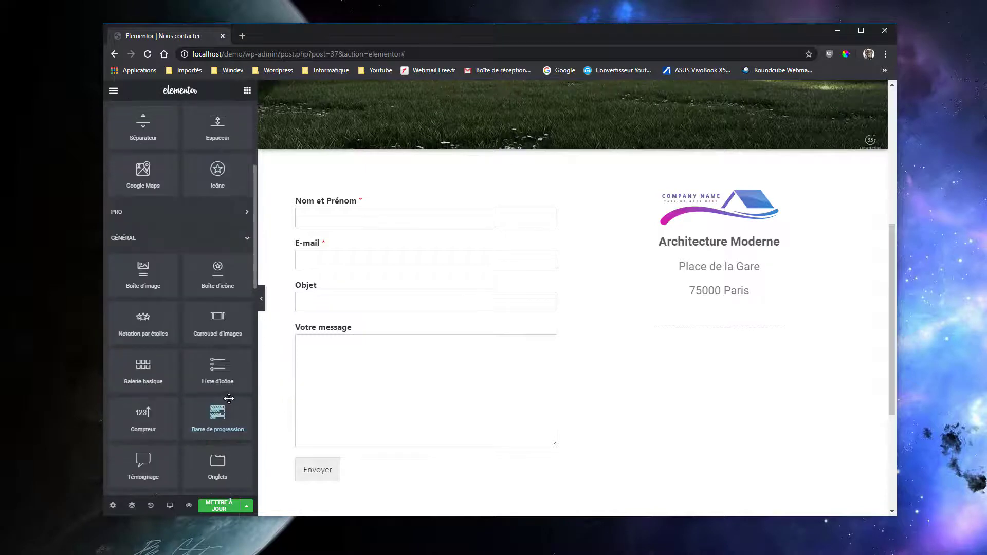
pyautogui.moveTo(217, 366); pyautogui.dragTo(722, 329)
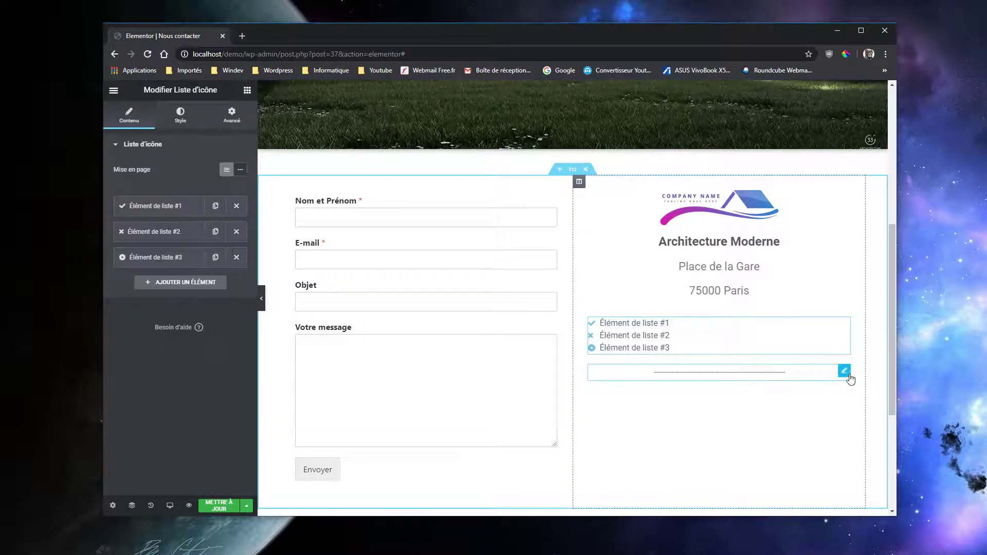
pyautogui.moveTo(848, 377); pyautogui.dragTo(827, 300)
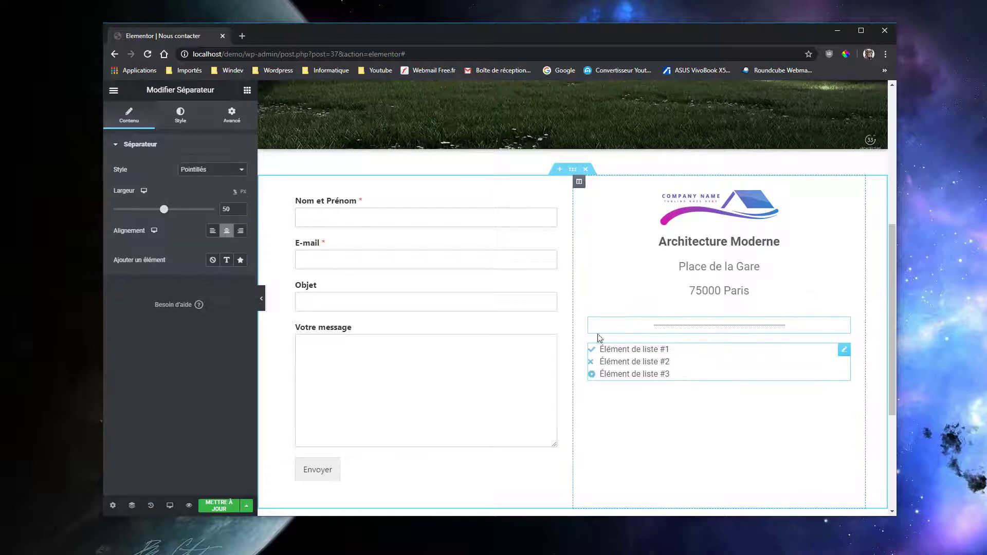
pyautogui.click(740, 365)
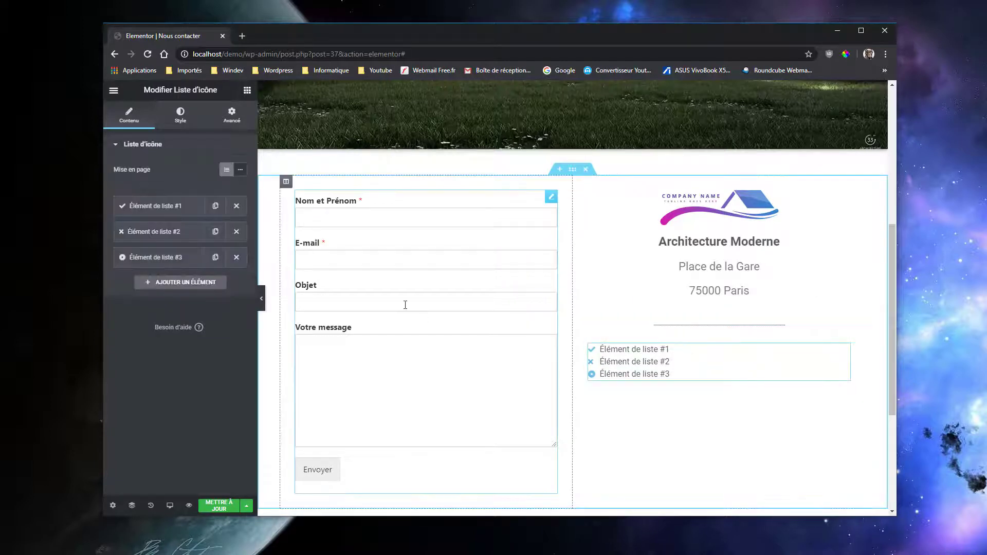
# Delete the icon list's second and third items and replace the remaining item's text with the company's phone number
pyautogui.click(236, 257)
pyautogui.click(159, 206)
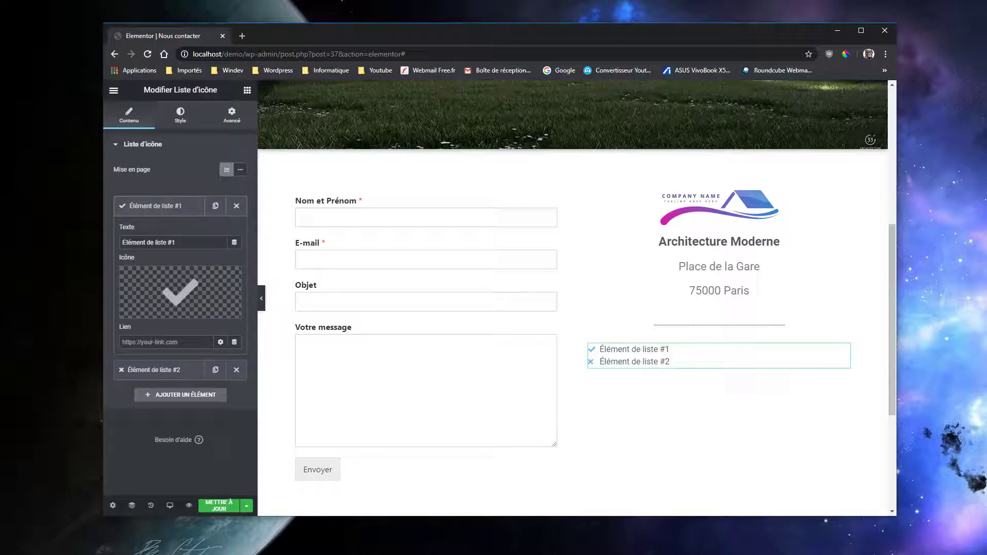
pyautogui.click(237, 368)
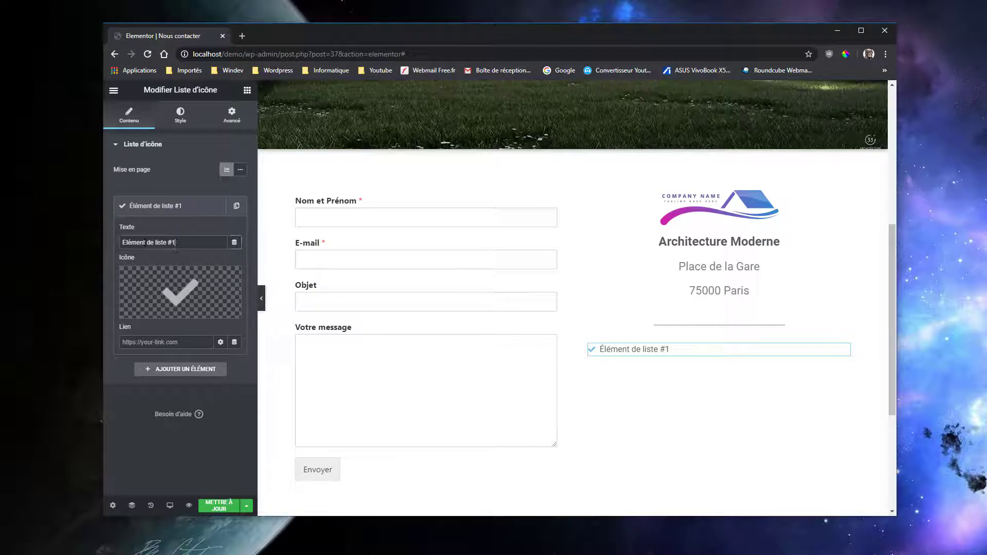
pyautogui.moveTo(176, 244); pyautogui.dragTo(94, 243)
pyautogui.write('01 0')
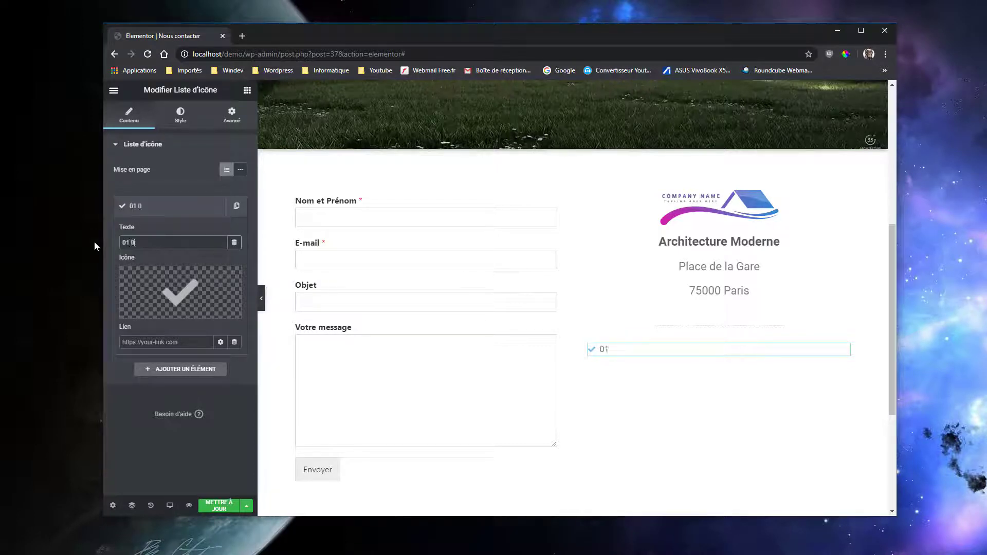
pyautogui.write('0 00 00 00')
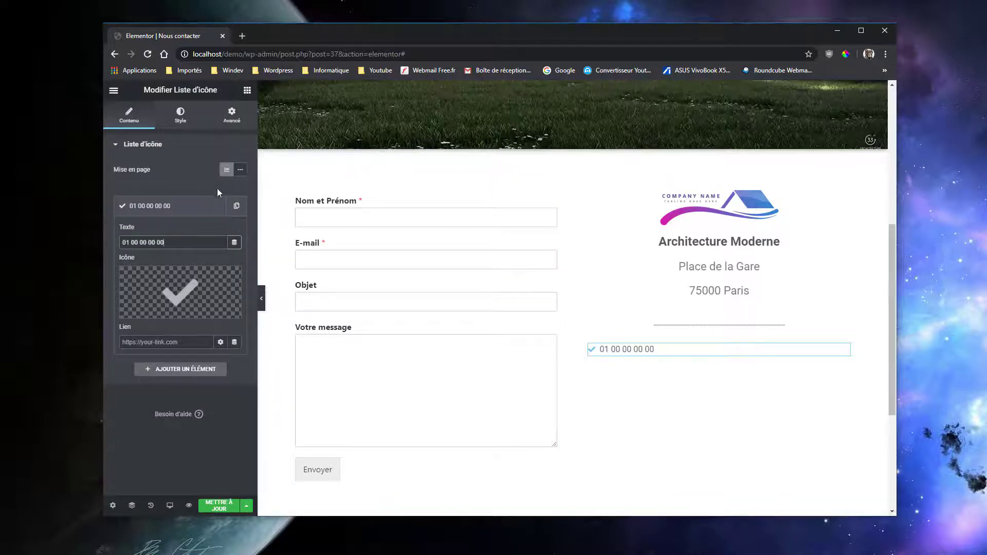
# Find "phone" in the icon library and use the "Phone alt" icon for the list item
pyautogui.click(180, 293)
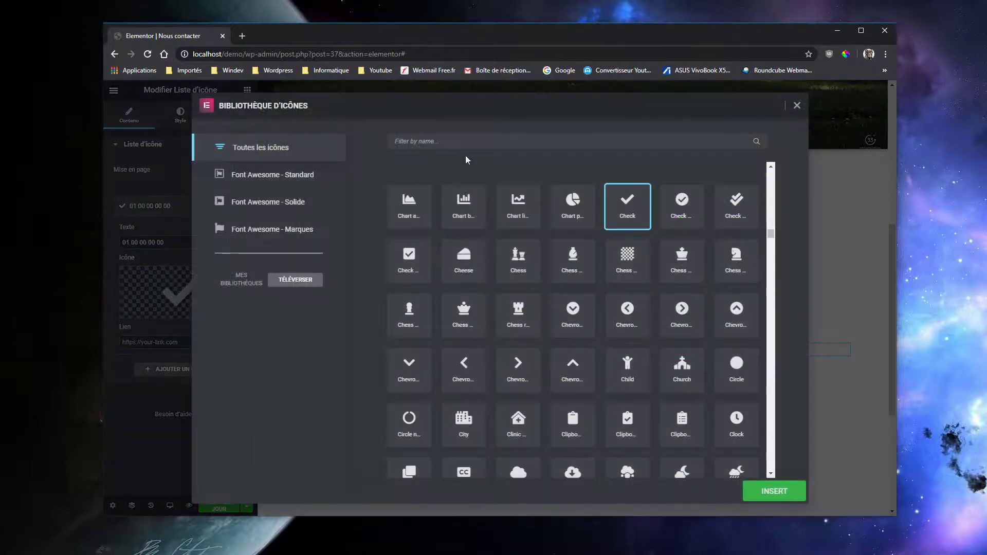
pyautogui.write('phone')
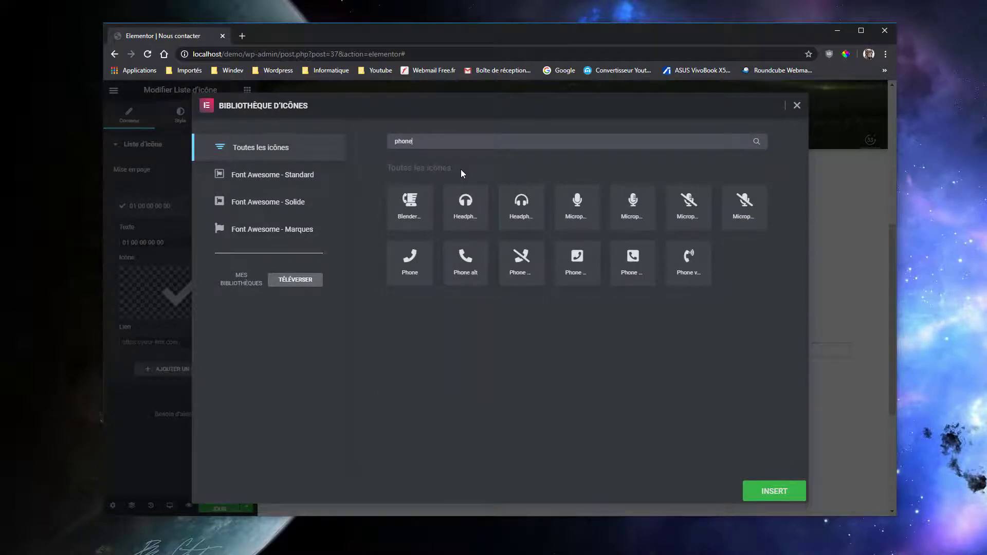
pyautogui.click(467, 264)
pyautogui.click(773, 492)
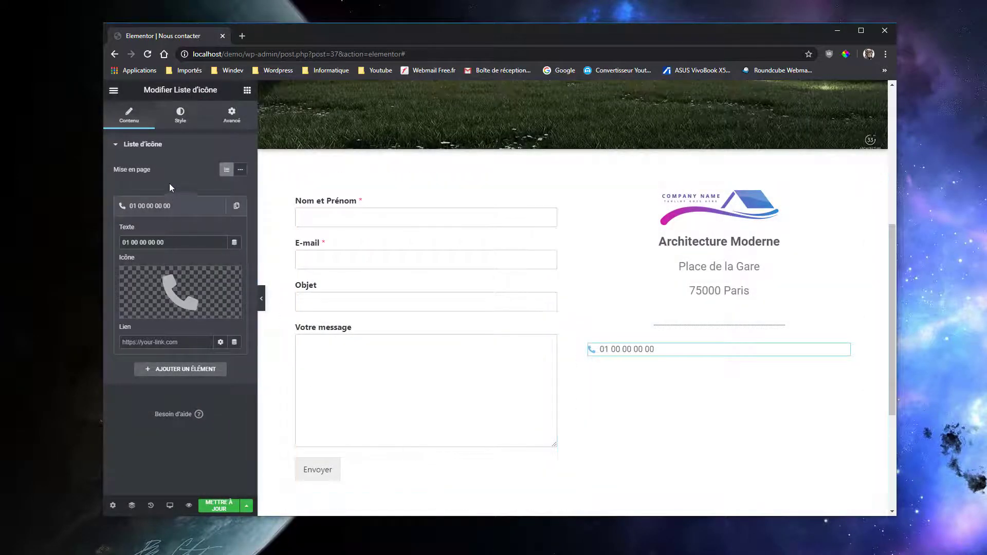
# Centre the icon list and set its icon size to 28
pyautogui.click(175, 118)
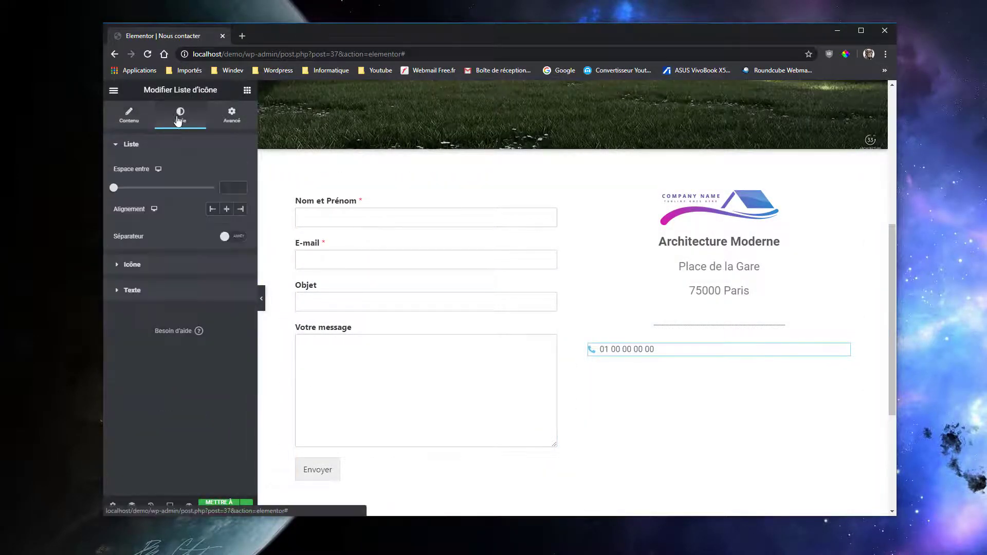
pyautogui.click(230, 210)
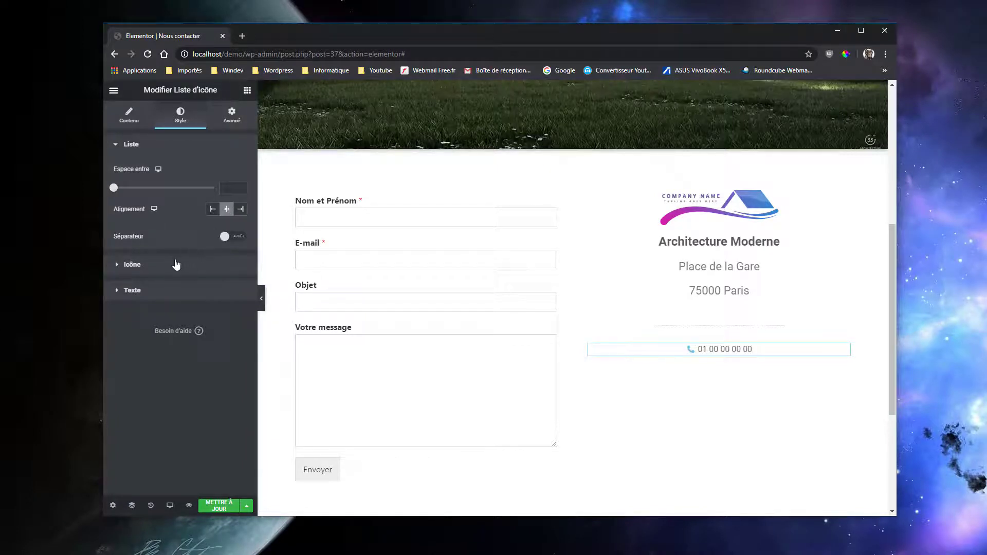
pyautogui.click(132, 264)
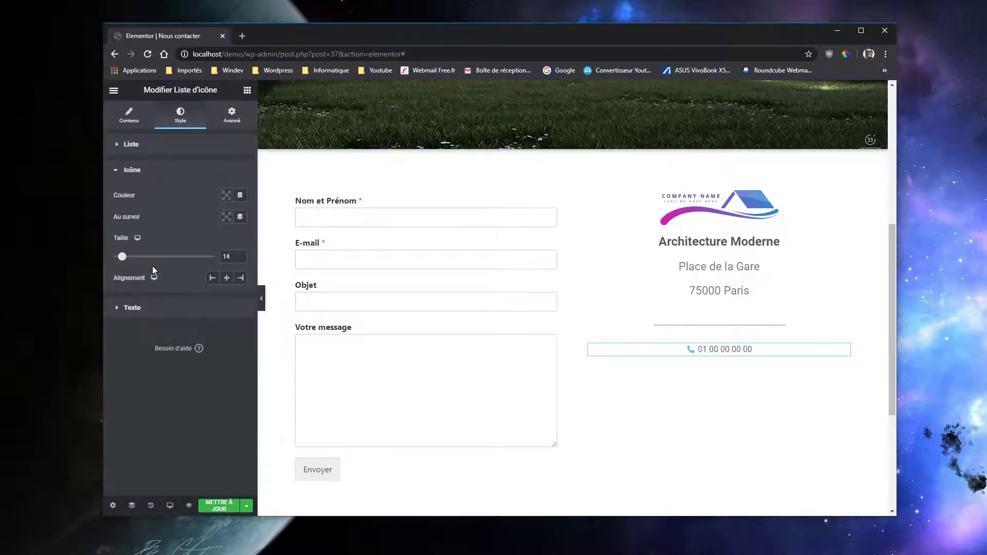
pyautogui.moveTo(127, 260); pyautogui.dragTo(142, 263)
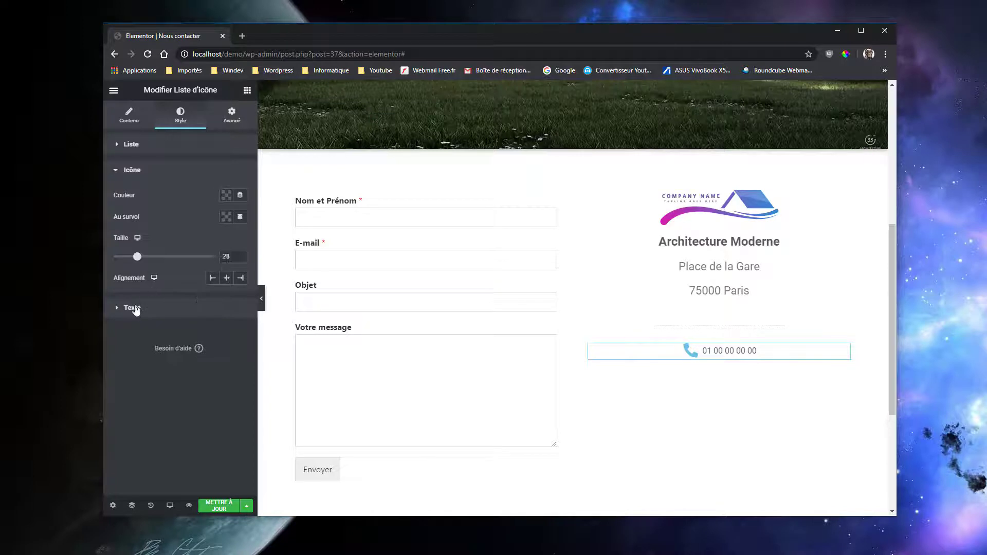
# Change the list's icon colour to magenta (#FF00F3)
pyautogui.click(226, 196)
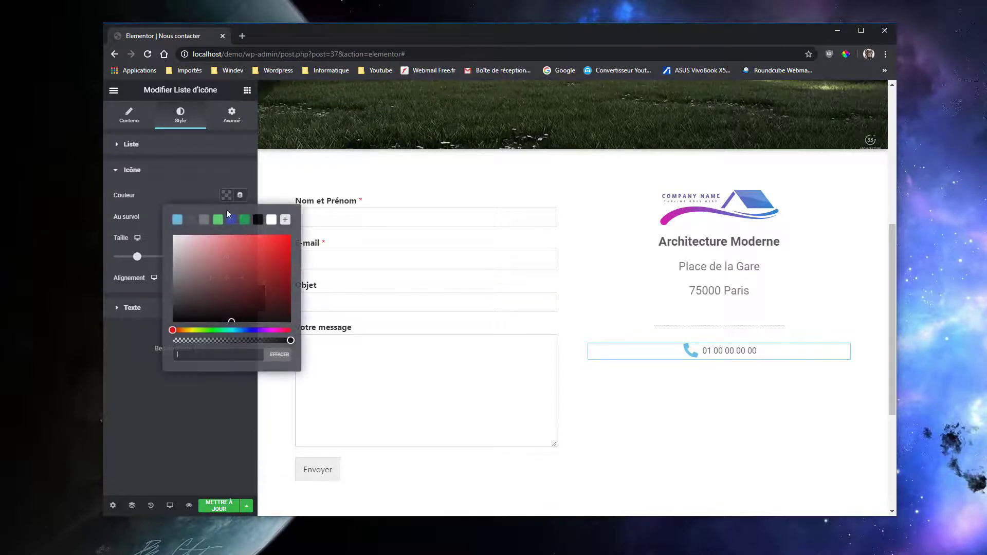
pyautogui.click(272, 330)
pyautogui.moveTo(285, 245); pyautogui.dragTo(294, 235)
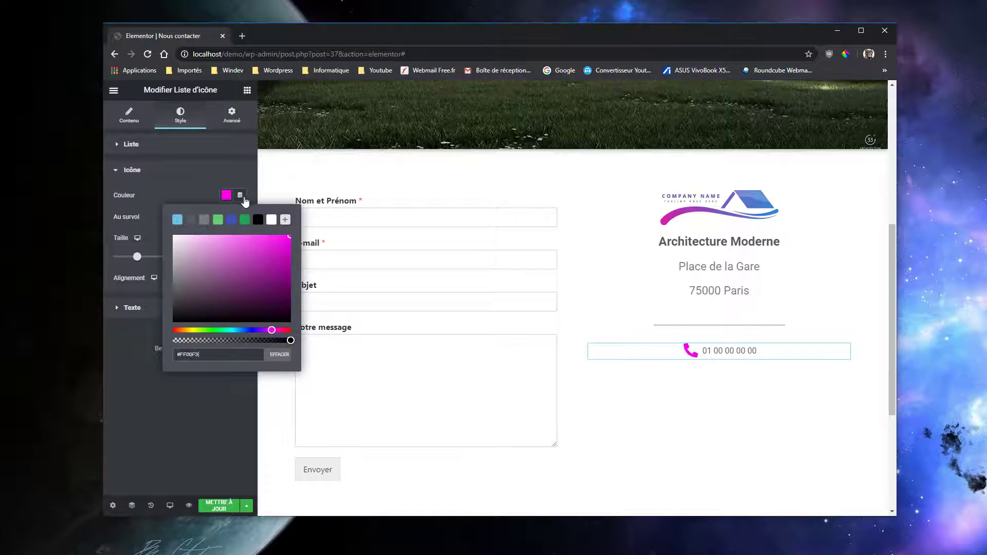
pyautogui.click(226, 196)
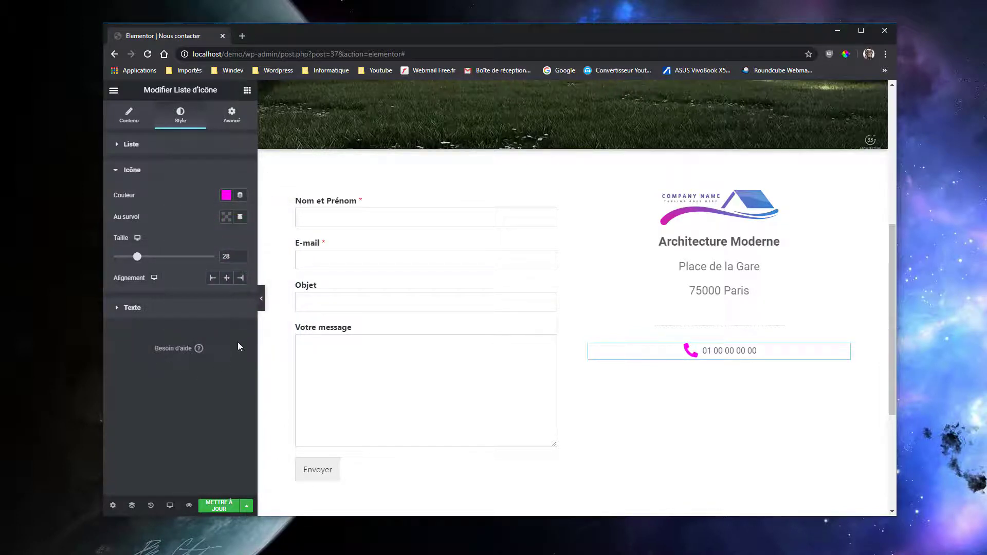
# Set the icon list's text indent to 12 and its text size to 28 px
pyautogui.click(196, 314)
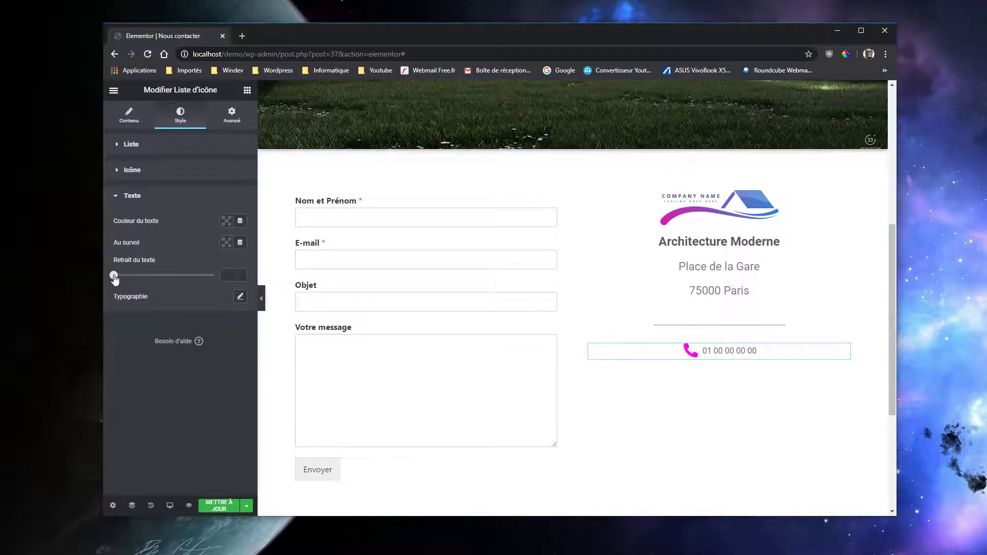
pyautogui.moveTo(114, 278); pyautogui.dragTo(139, 281)
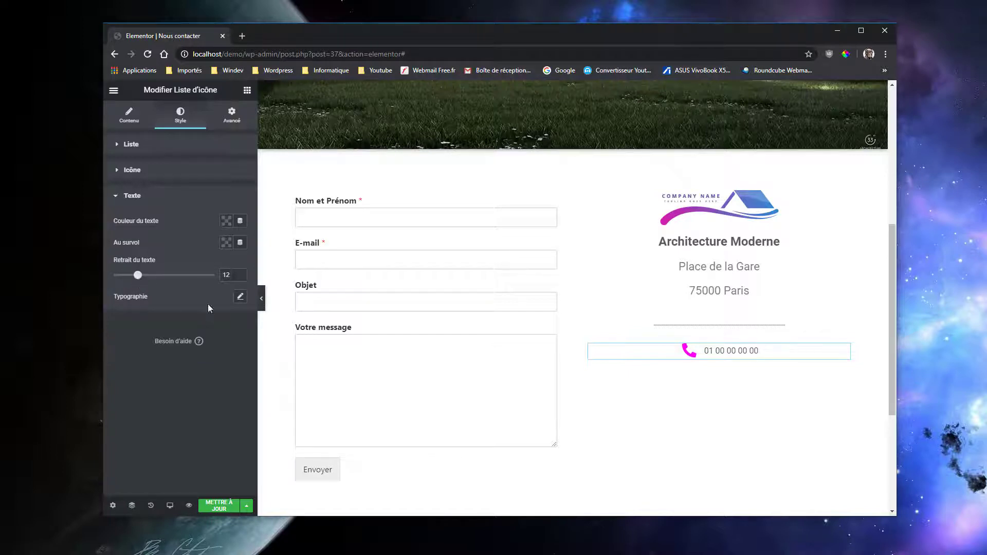
pyautogui.click(240, 298)
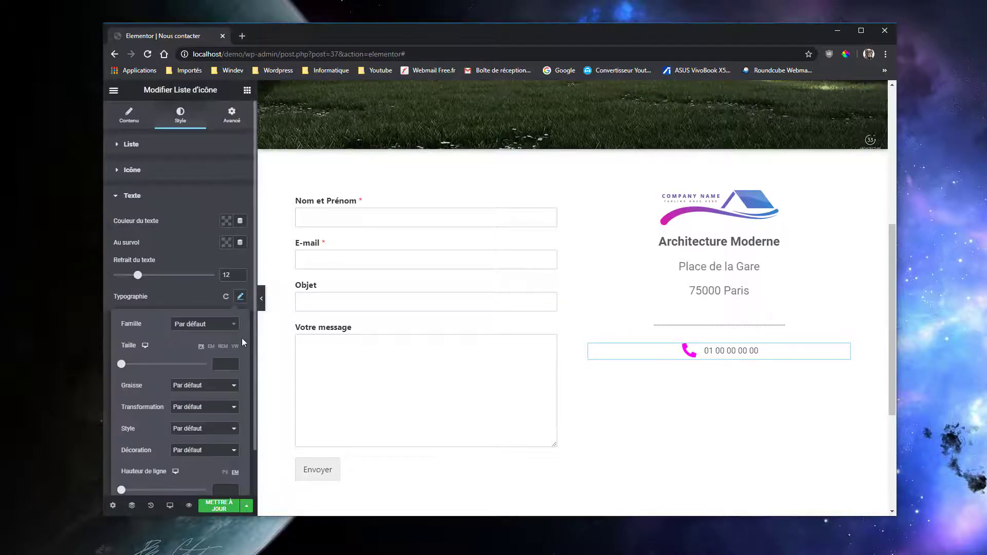
pyautogui.moveTo(233, 364); pyautogui.dragTo(233, 365)
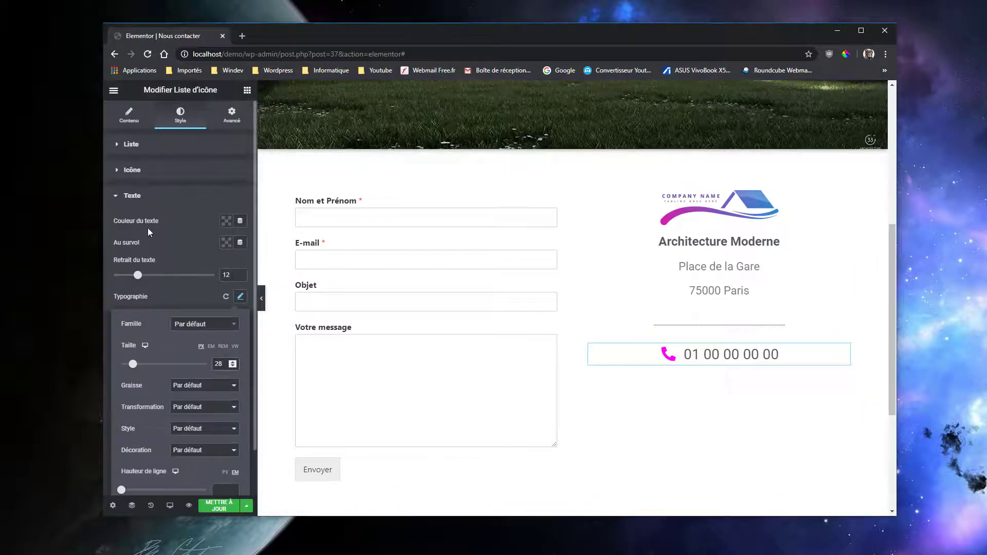
# Duplicate the phone list item and give the copy the outlined mobile icon found by searching "mobile"
pyautogui.click(121, 122)
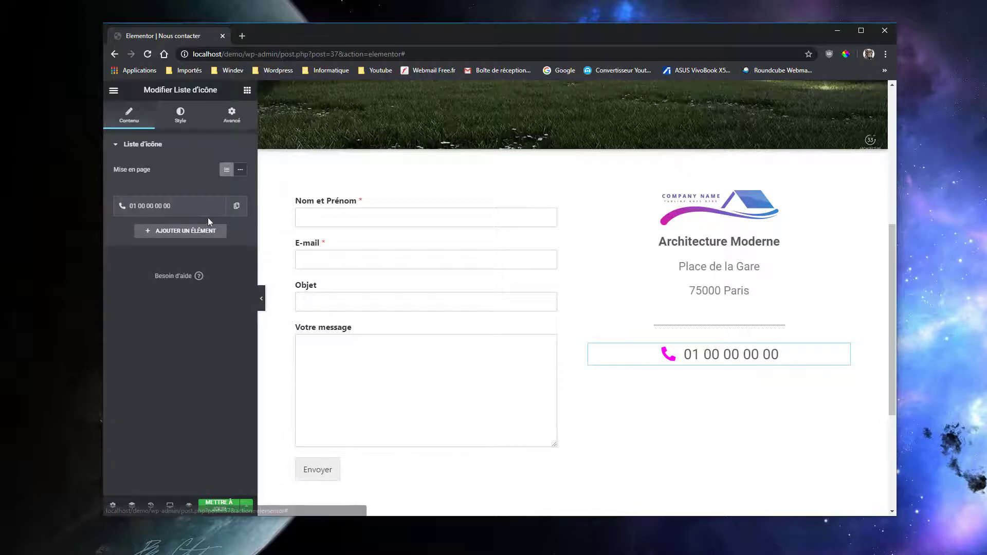
pyautogui.click(237, 208)
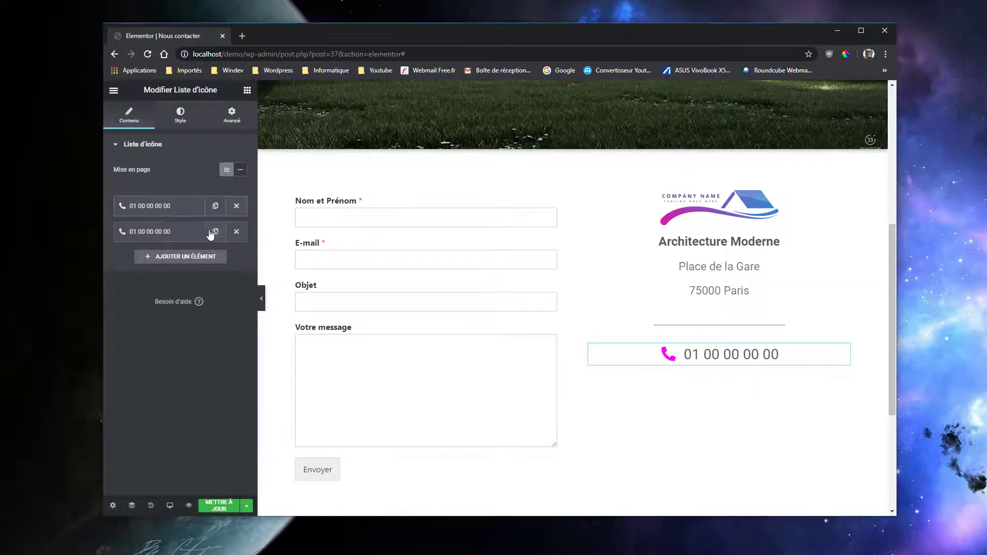
pyautogui.click(159, 231)
pyautogui.click(187, 323)
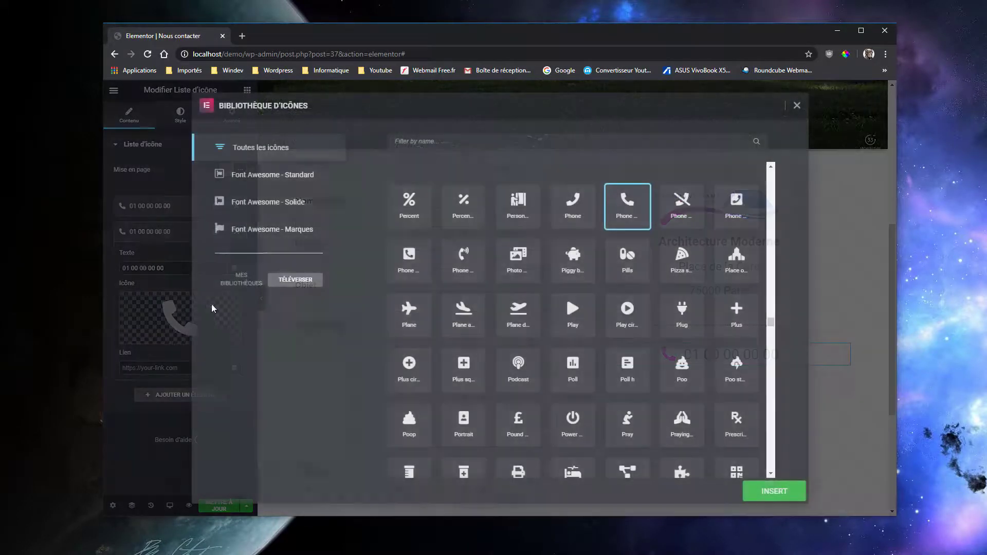
pyautogui.click(487, 142)
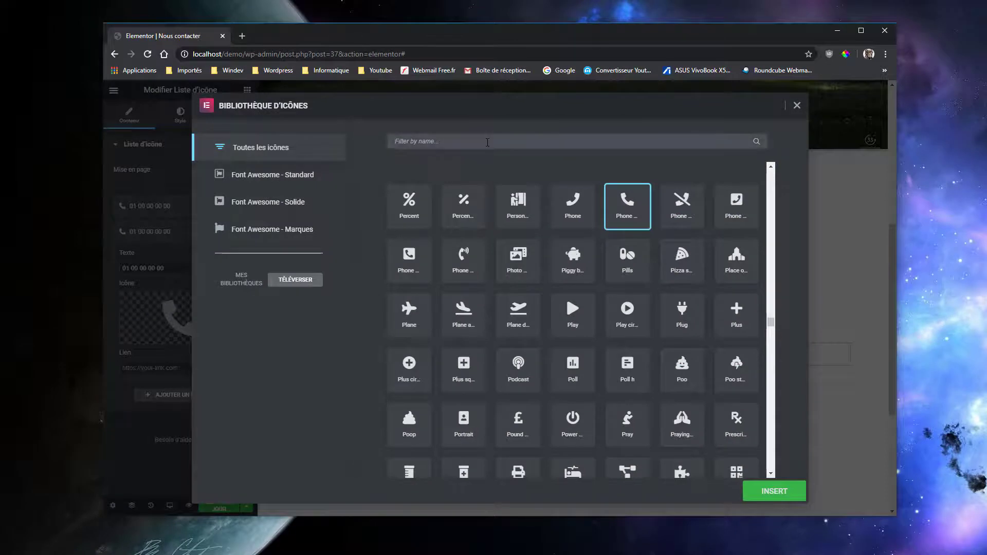
pyautogui.write('mobile')
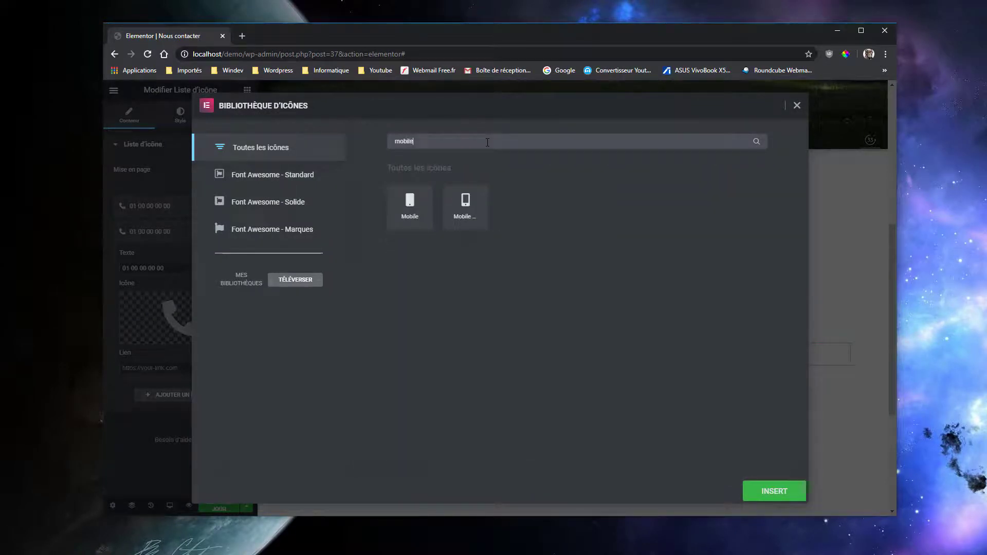
pyautogui.click(461, 209)
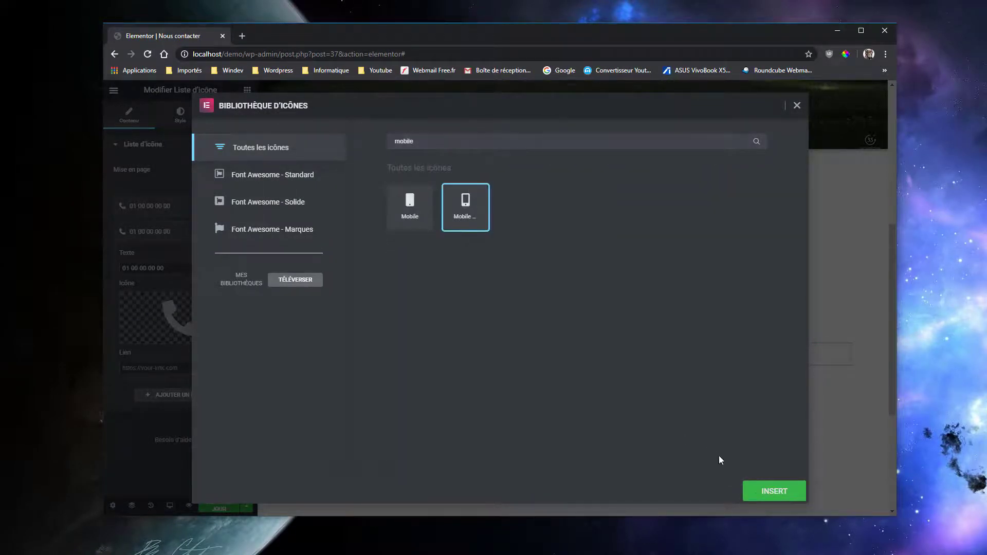
pyautogui.click(773, 492)
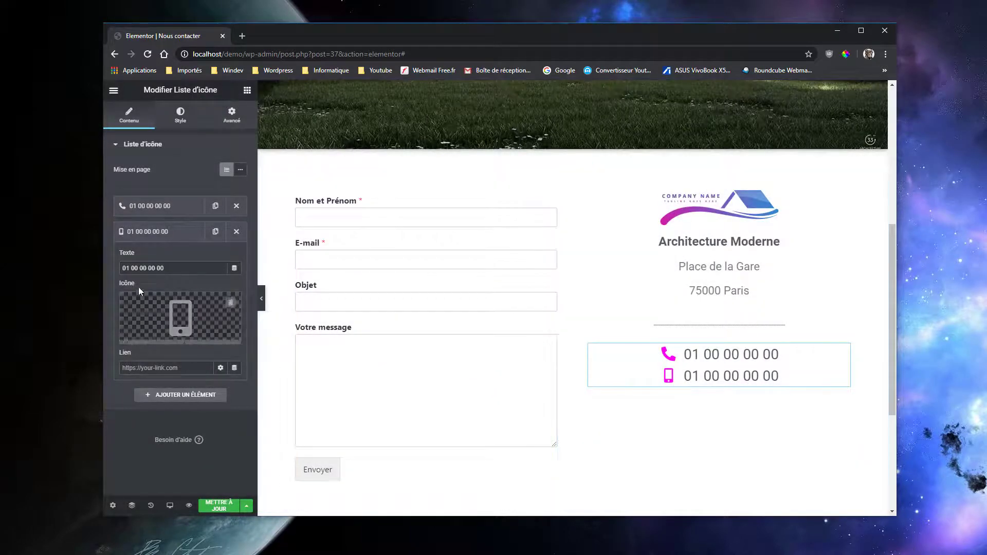
# Edit the duplicated list item's text so it holds the company's mobile phone number
pyautogui.click(124, 267)
pyautogui.press('Delete')
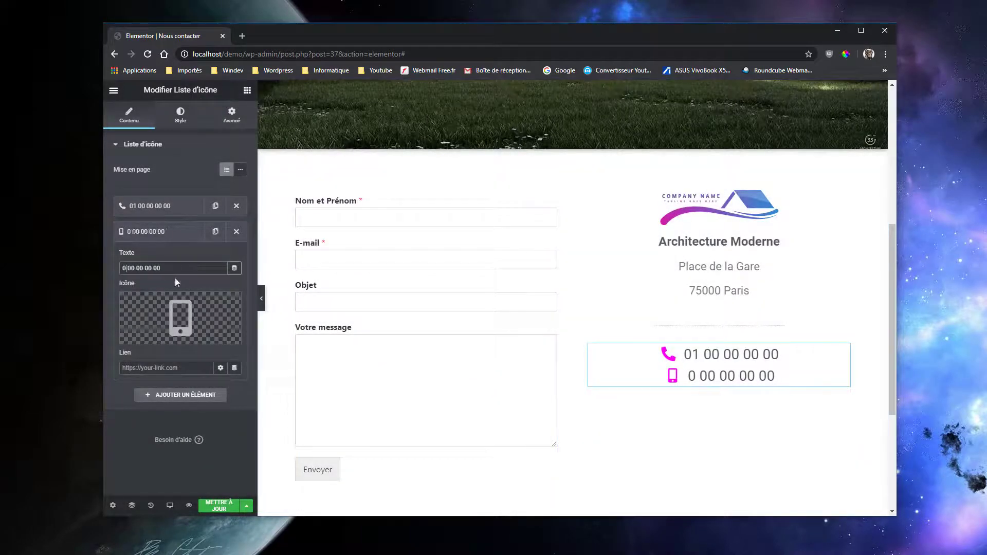
pyautogui.write('6')
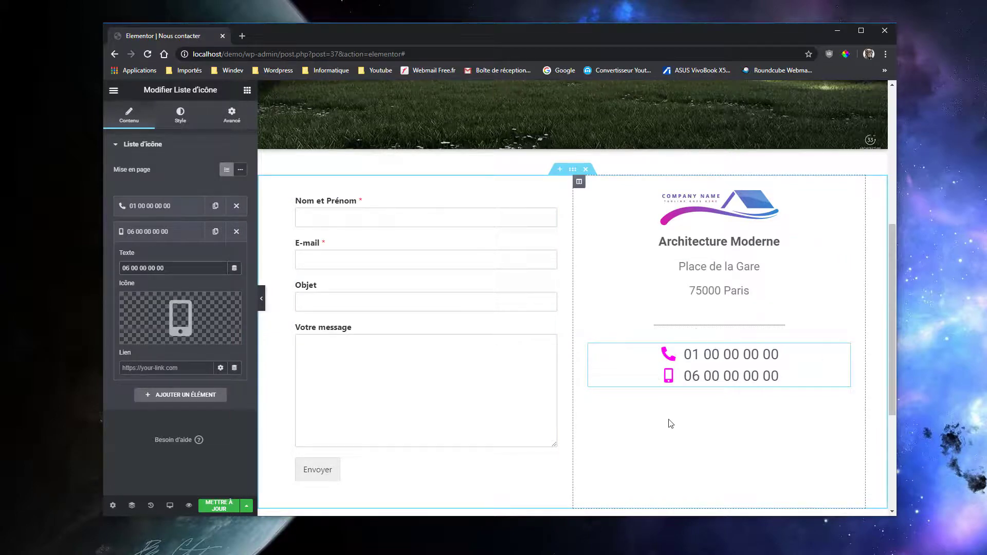
# Check the page layout from the header image to the empty area below the form and save the page update
pyautogui.scroll(-4, 673, 416)
pyautogui.scroll(8, 679, 394)
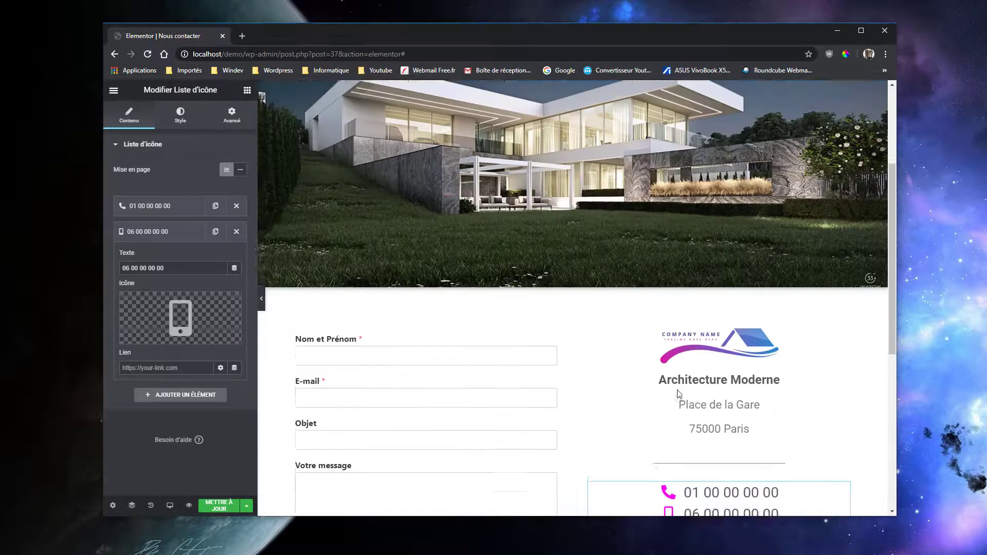
pyautogui.scroll(-8, 681, 391)
pyautogui.scroll(4, 679, 388)
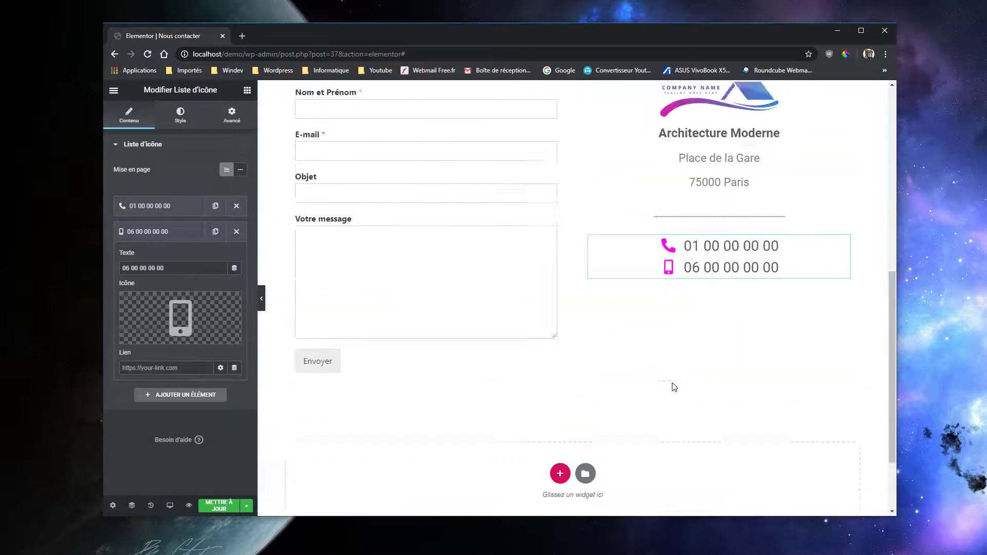
pyautogui.click(214, 505)
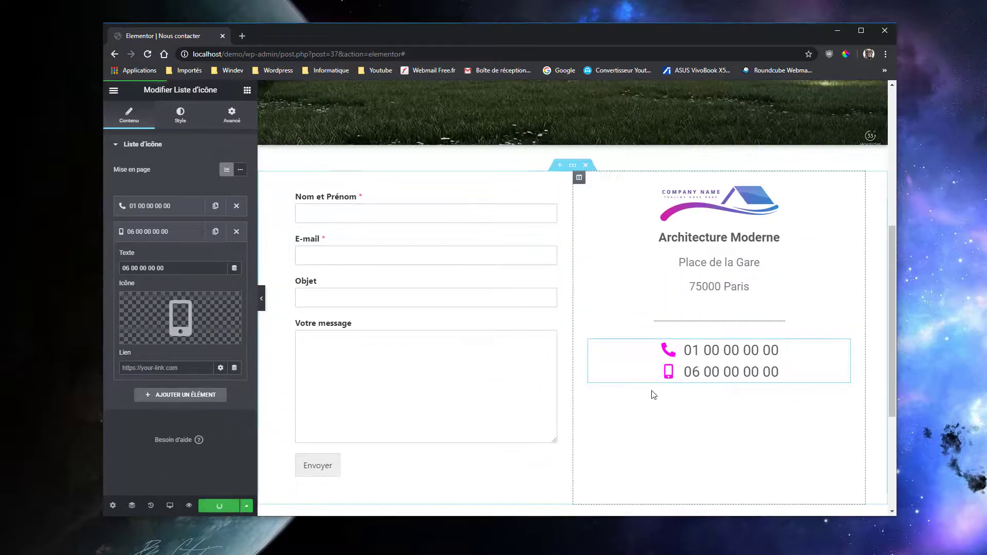
# Add a one-column section below the contact form, place a 30 px spacer in it, and save the page update
pyautogui.scroll(-4, 653, 396)
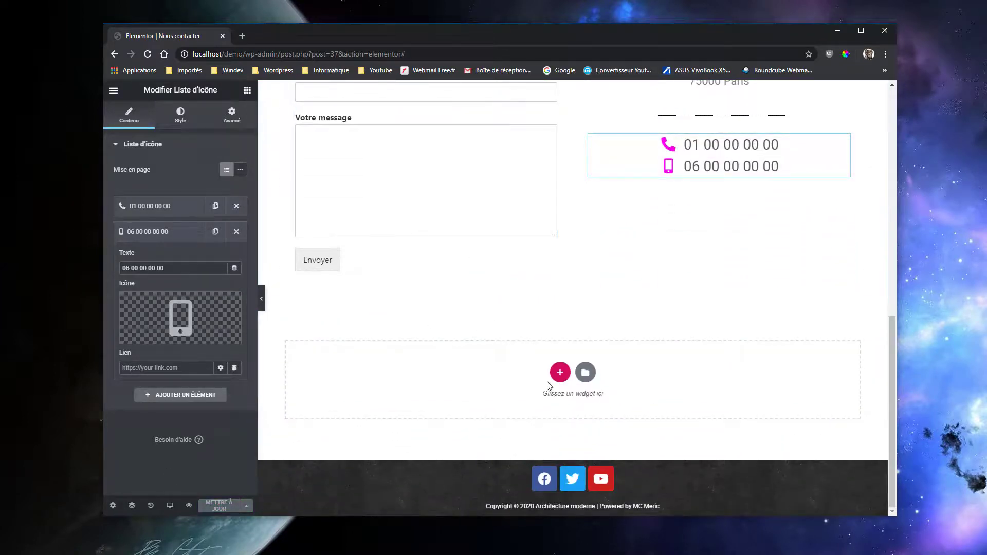
pyautogui.click(560, 372)
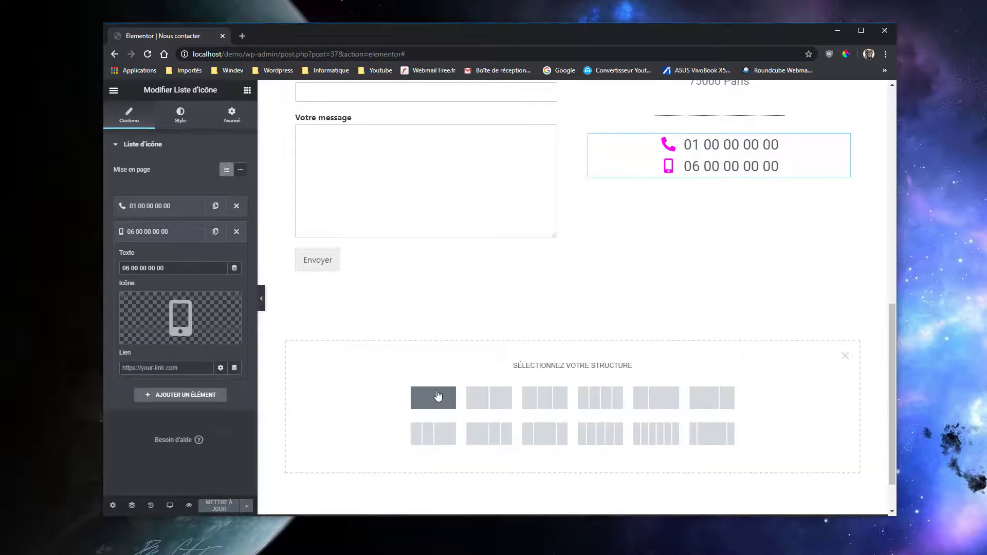
pyautogui.click(437, 395)
pyautogui.click(247, 90)
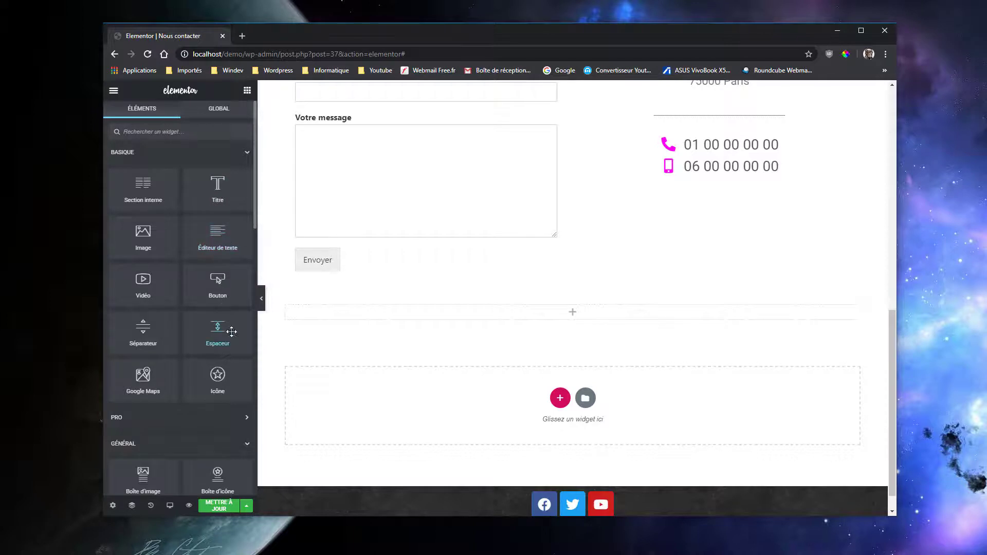
pyautogui.moveTo(232, 332); pyautogui.dragTo(548, 316)
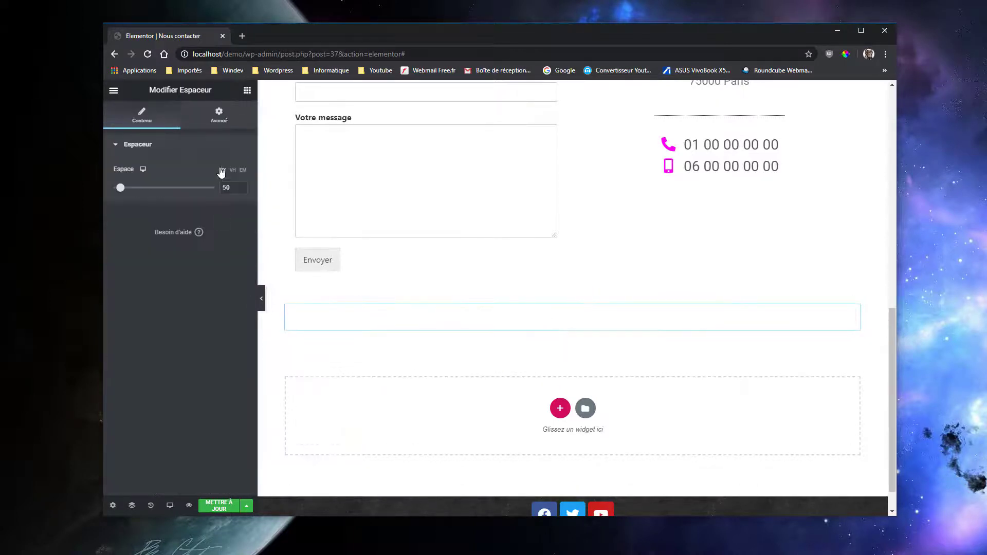
pyautogui.write('30')
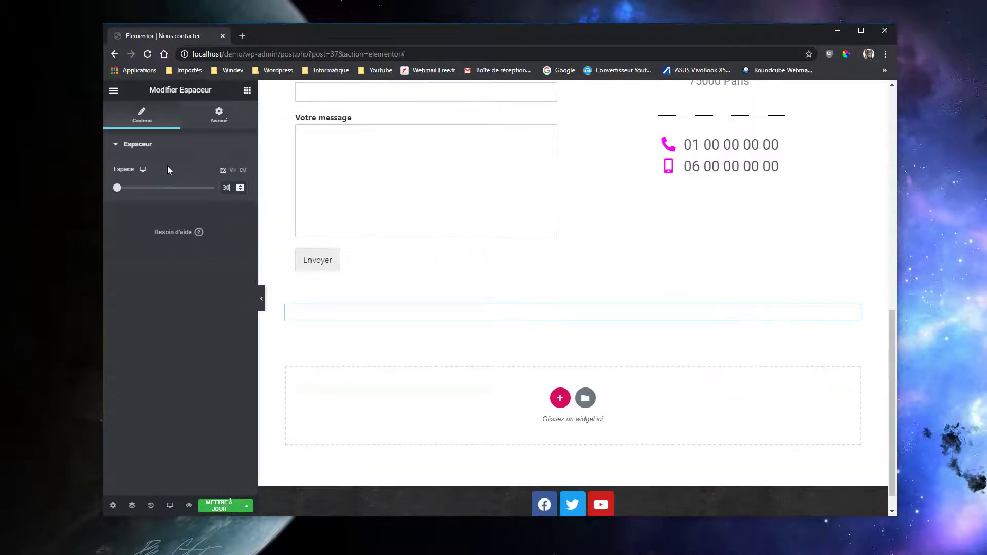
pyautogui.click(214, 506)
# Review the contact page in desktop, tablet and mobile previews, examining the spacing between the form and the company details
pyautogui.scroll(1, 796, 293)
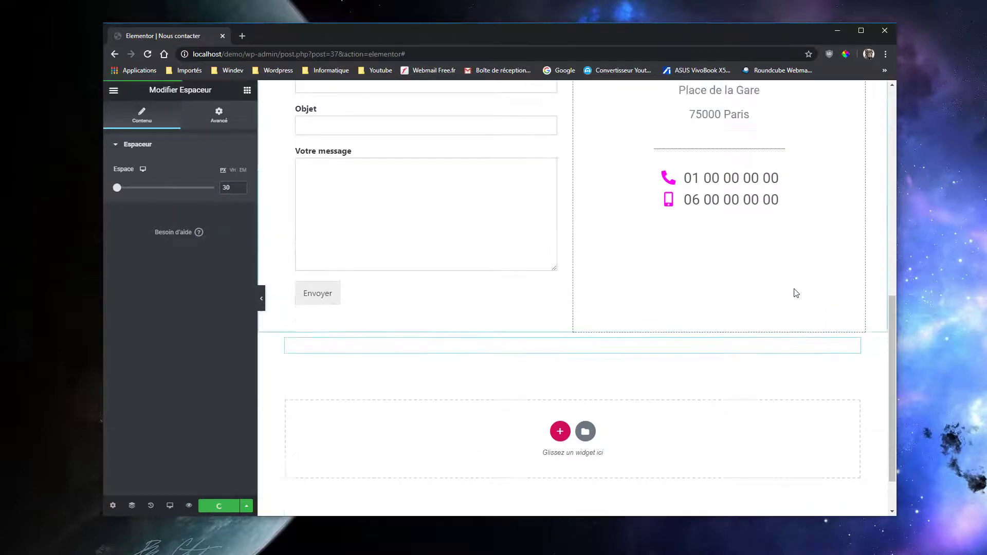
pyautogui.scroll(7, 310, 326)
pyautogui.scroll(-4, 311, 326)
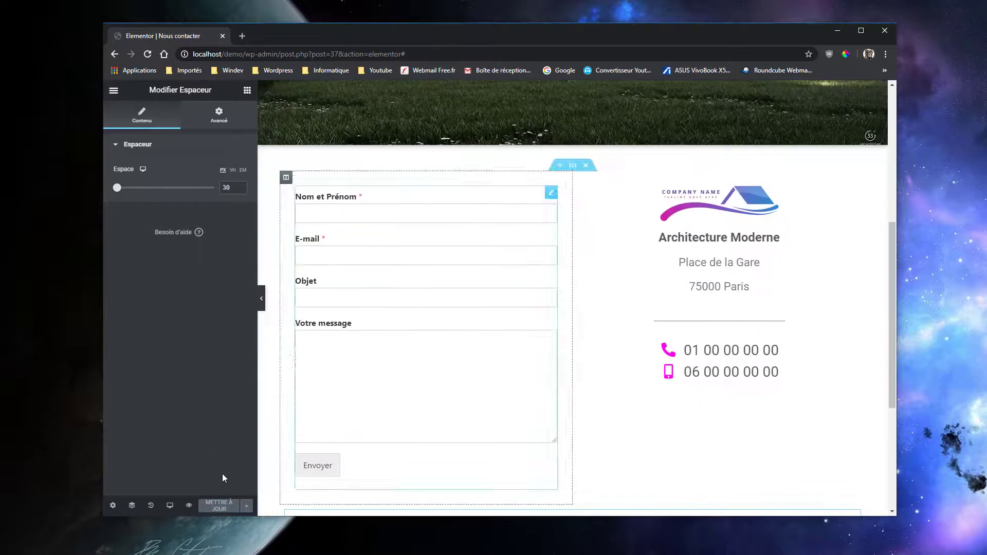
pyautogui.click(171, 509)
pyautogui.click(160, 461)
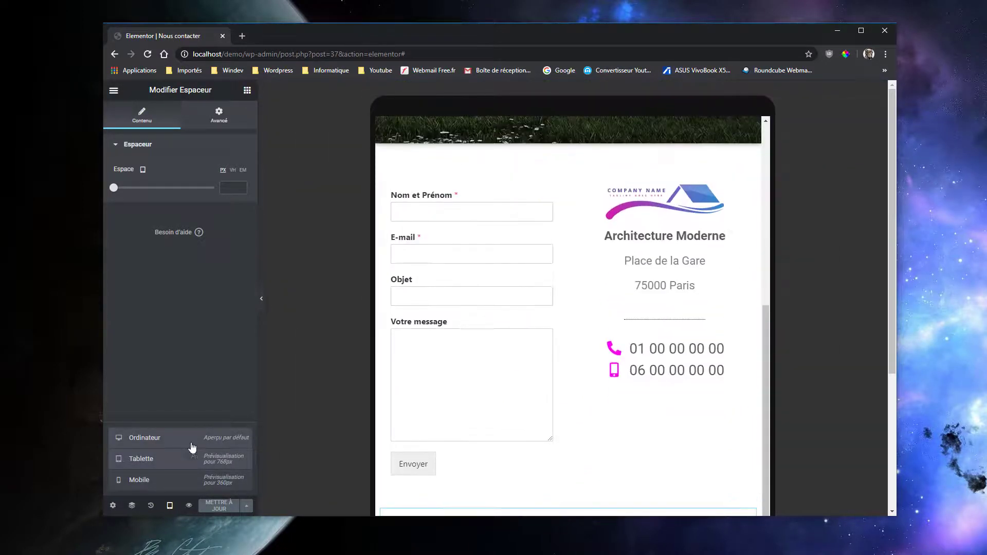
pyautogui.click(200, 475)
pyautogui.scroll(-9, 569, 356)
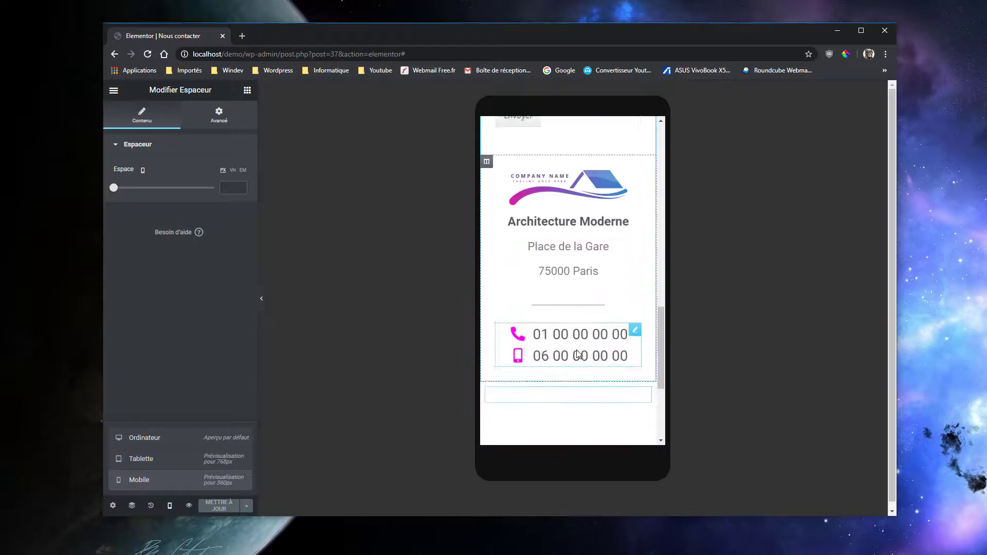
pyautogui.scroll(3, 578, 354)
pyautogui.scroll(3, 578, 353)
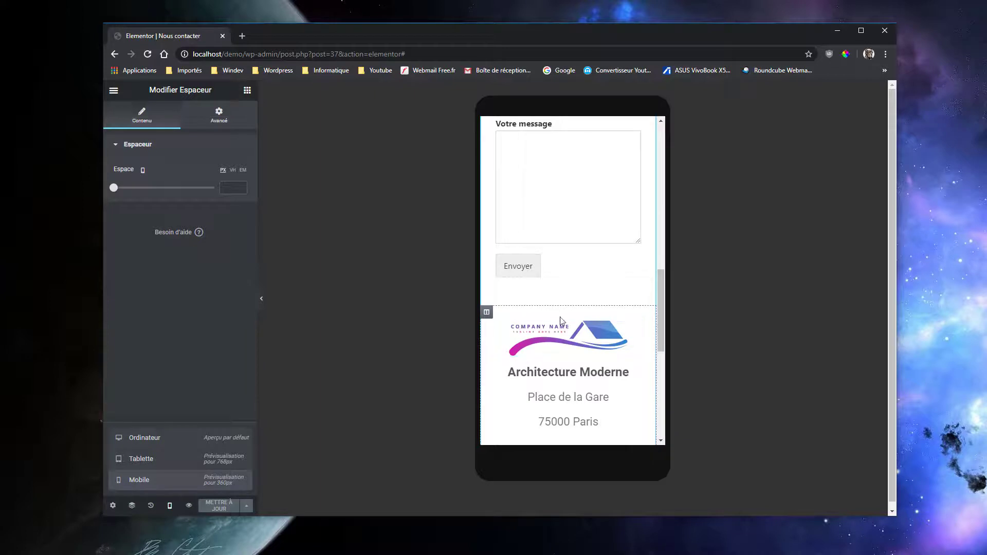
# Unlink the logo image's mobile padding values, set the top padding to 26 px, and save the page update
pyautogui.click(636, 329)
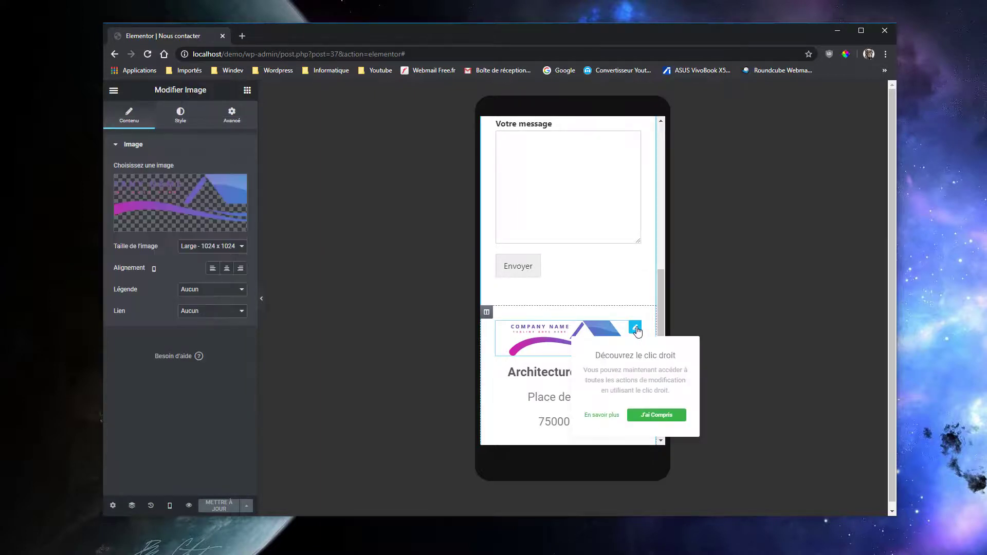
pyautogui.click(233, 115)
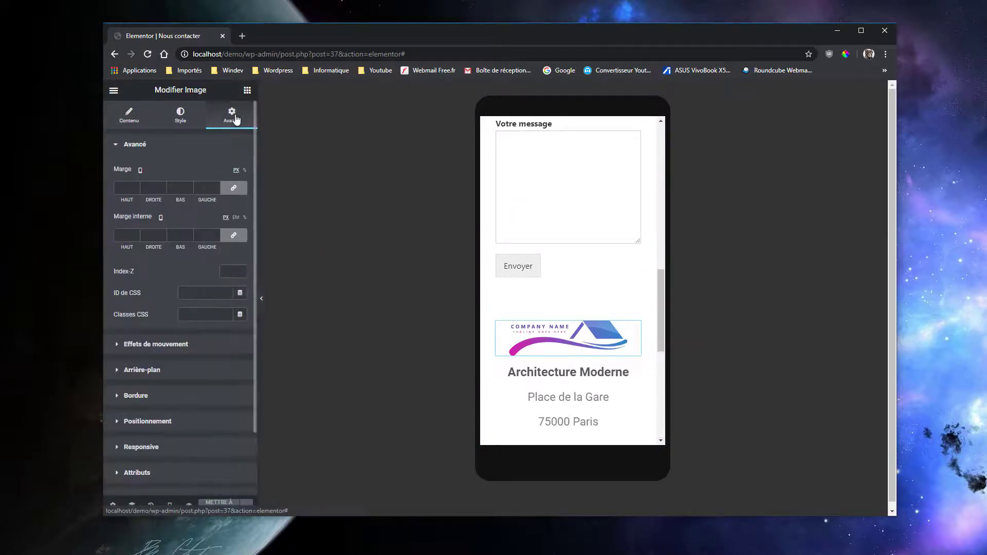
pyautogui.click(233, 235)
pyautogui.moveTo(134, 233); pyautogui.dragTo(134, 233)
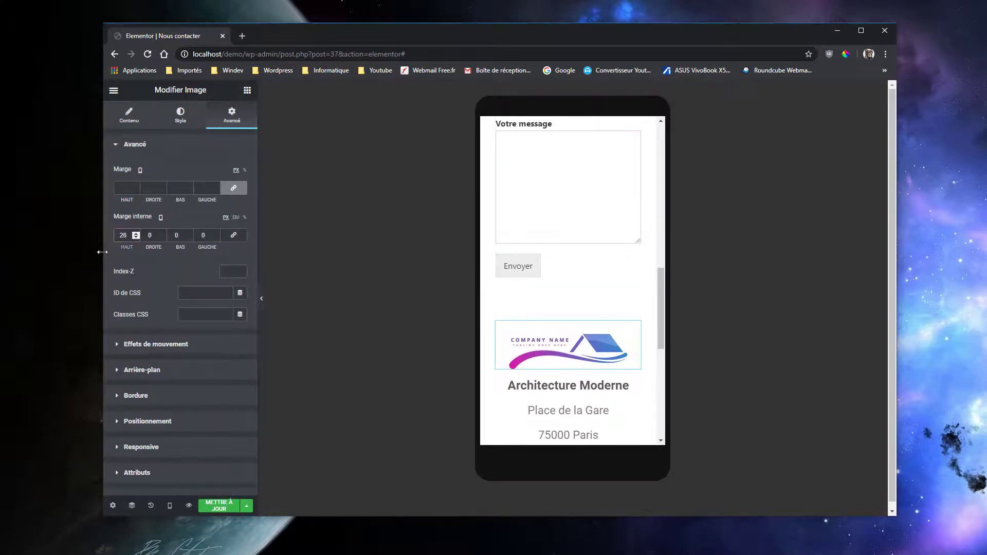
pyautogui.scroll(-5, 527, 305)
pyautogui.scroll(-3, 528, 304)
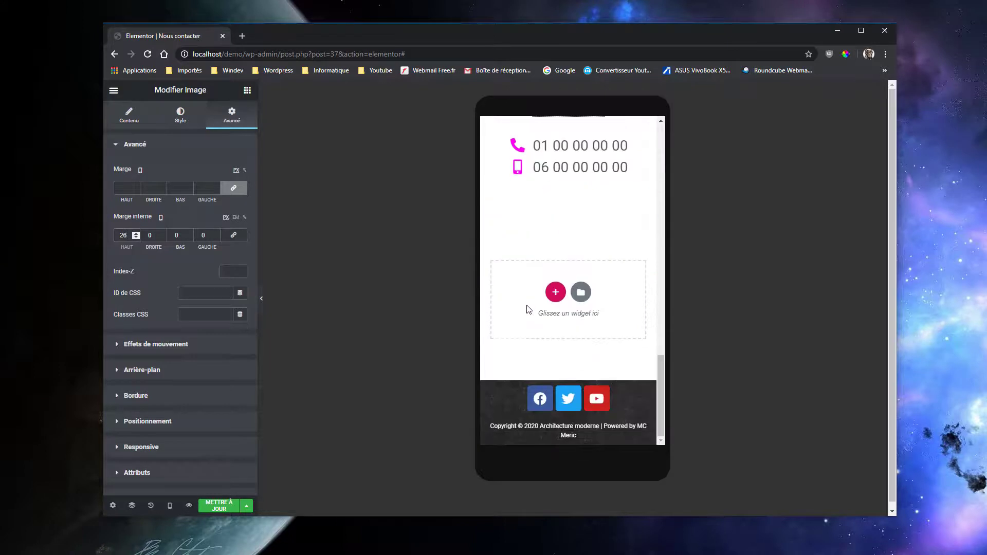
pyautogui.scroll(10, 529, 307)
pyautogui.click(213, 508)
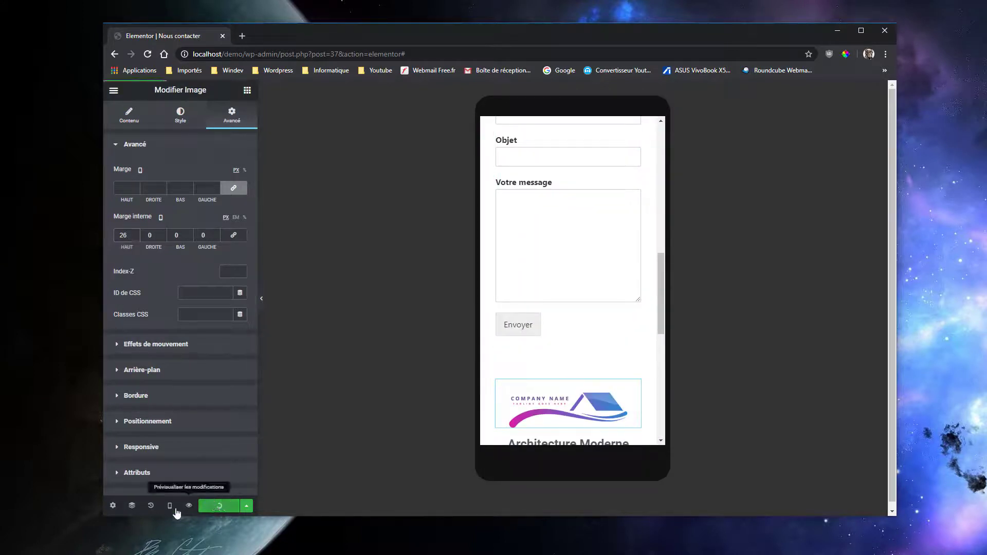
# Return to the desktop preview and exit Elementor to the WordPress list of pages
pyautogui.click(169, 505)
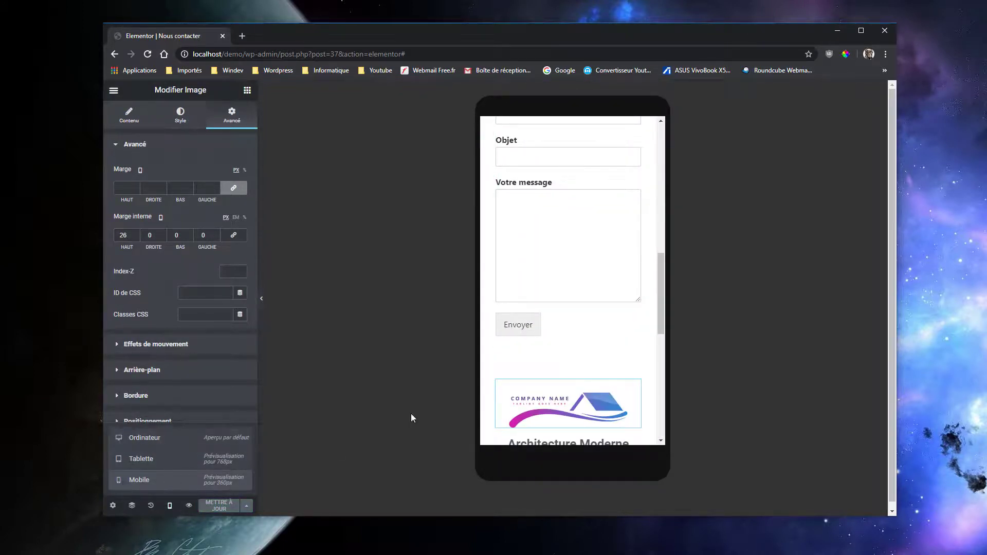
pyautogui.click(135, 438)
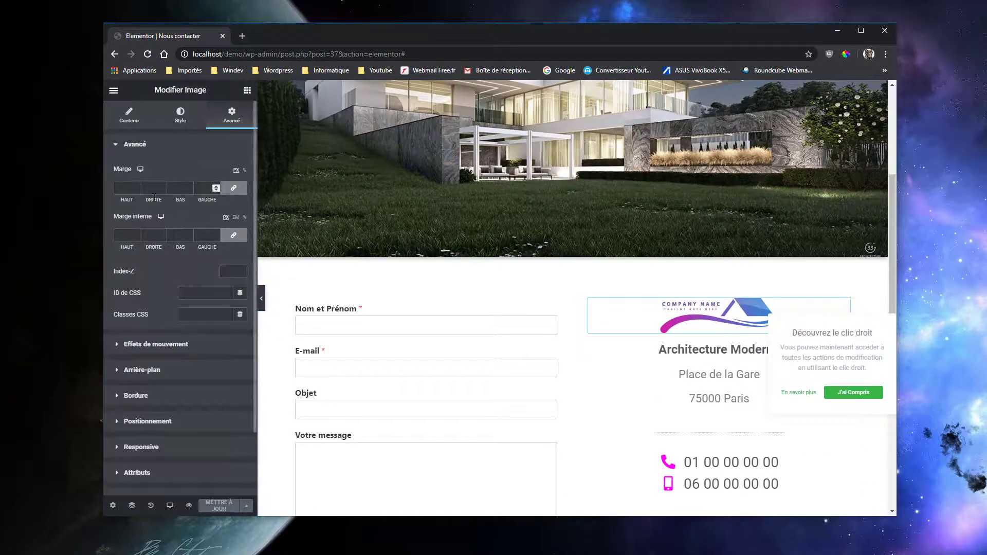
pyautogui.click(113, 90)
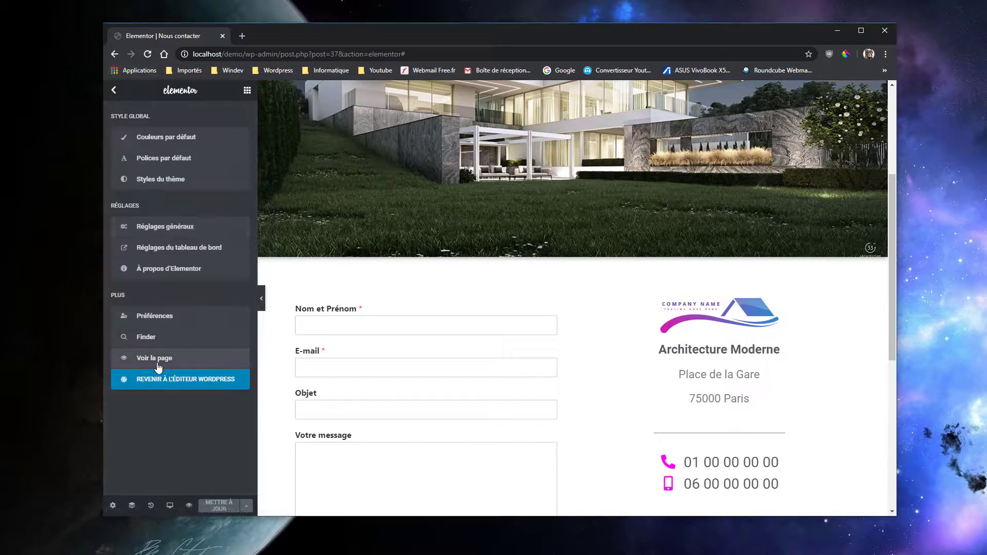
pyautogui.click(168, 379)
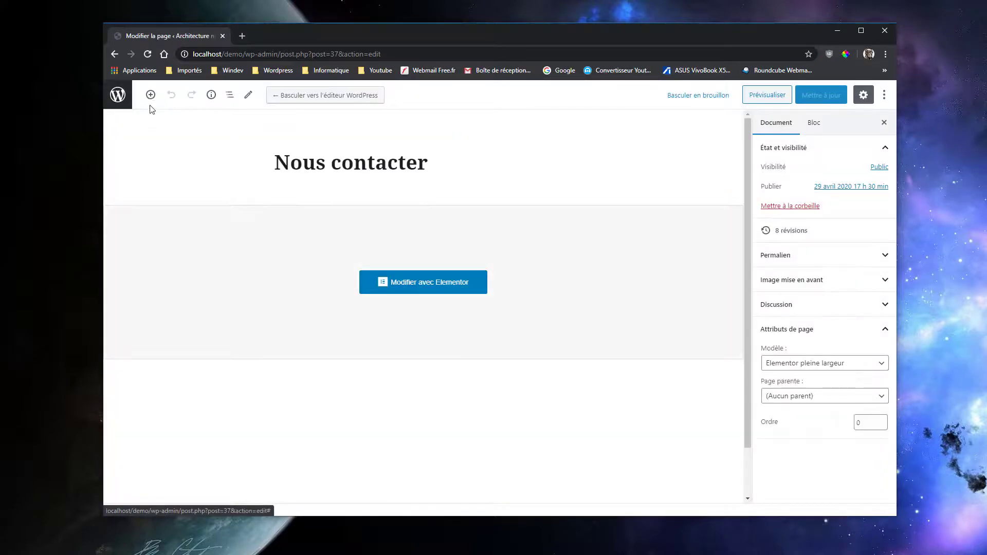
pyautogui.click(118, 95)
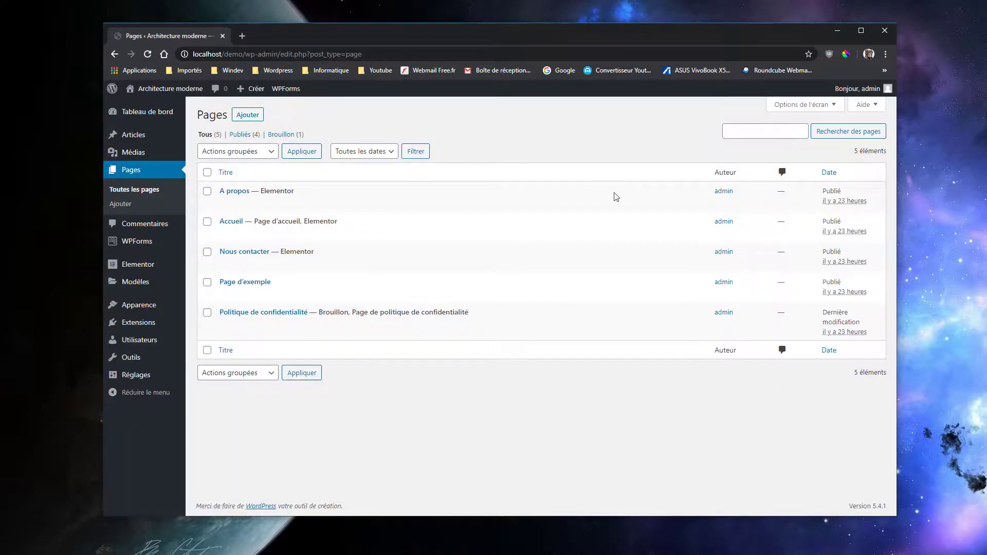
# Open the public site in a new browser tab and switch to it
pyautogui.moveTo(155, 90)
pyautogui.rightClick(151, 111)
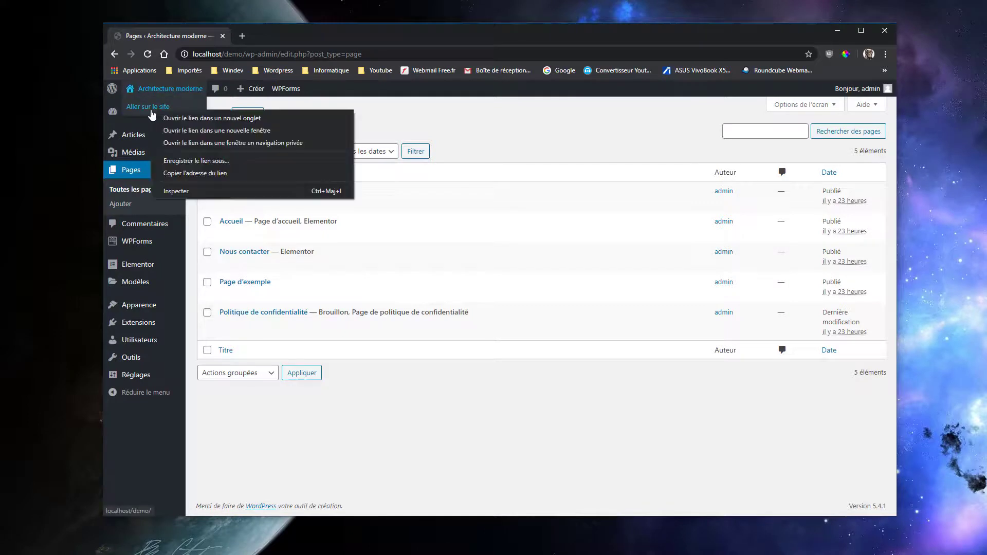
pyautogui.click(206, 118)
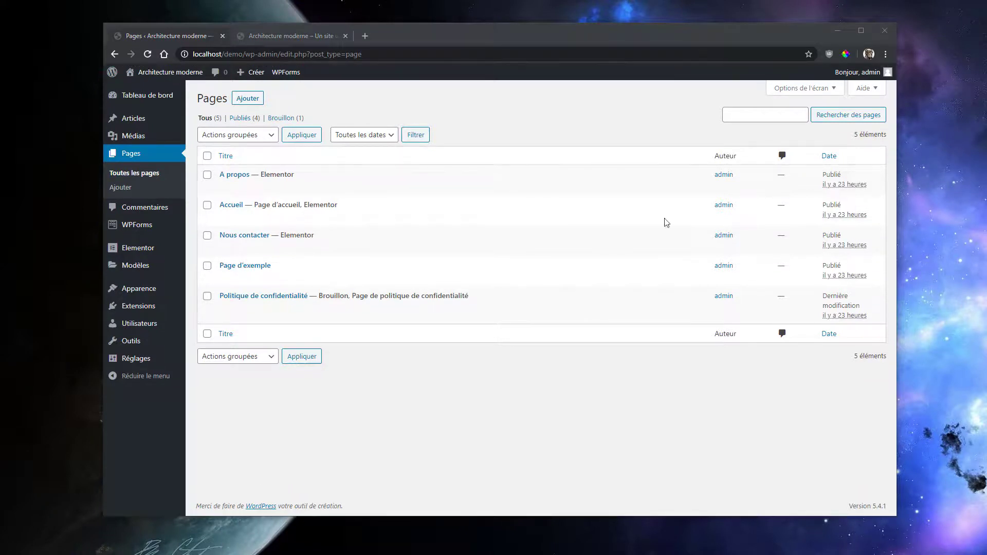
pyautogui.click(308, 38)
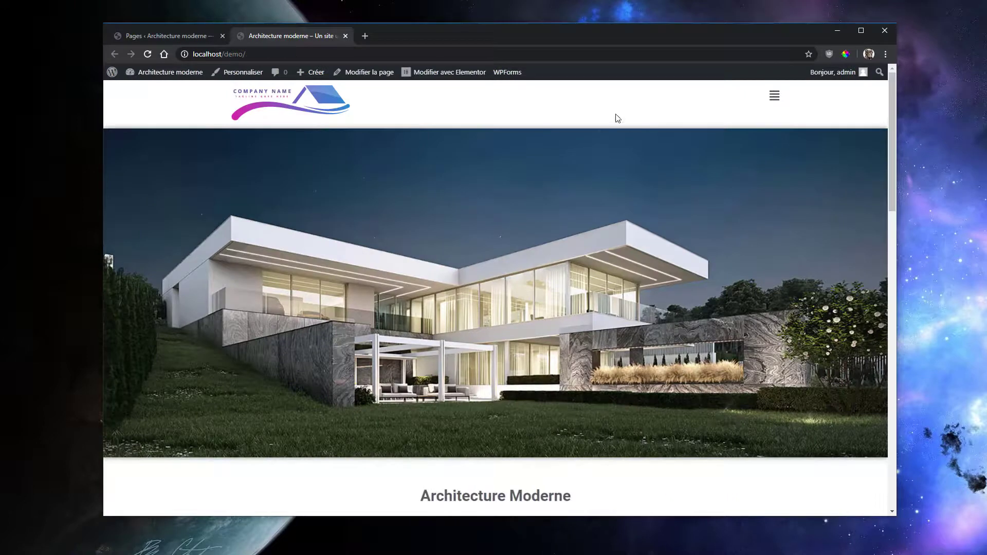
# Examine the live home page from header to footer, including the entries of its slide-out navigation menu
pyautogui.scroll(-2, 622, 159)
pyautogui.scroll(2, 627, 162)
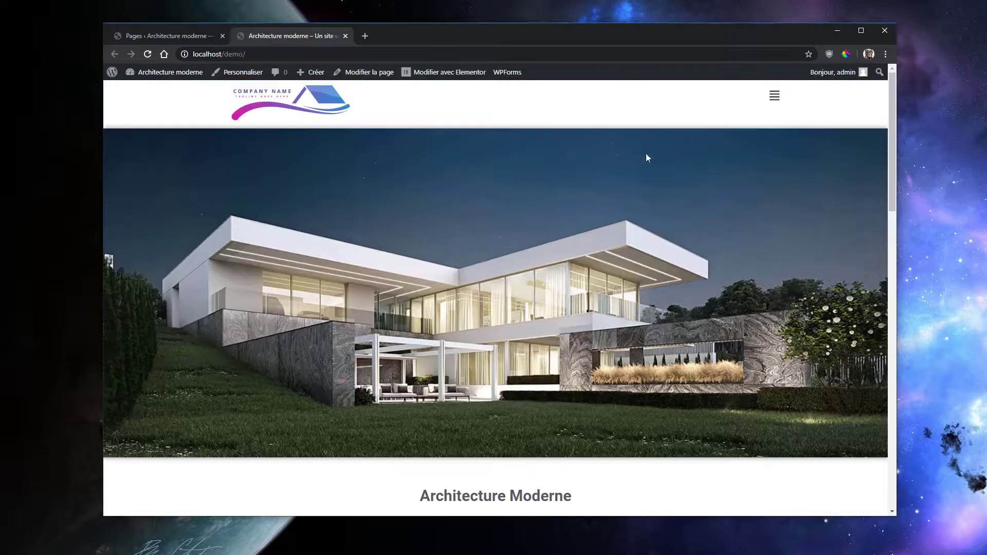
pyautogui.click(778, 101)
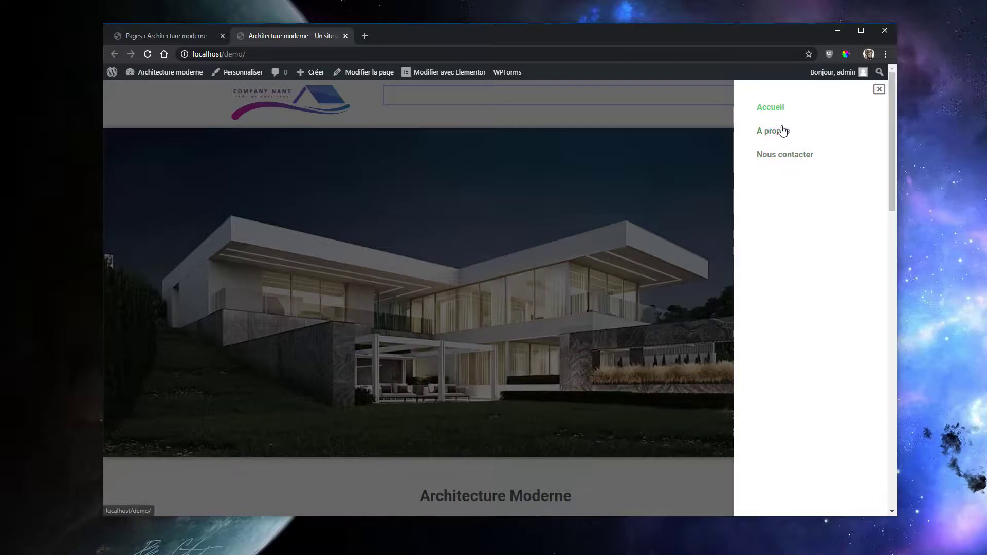
pyautogui.click(688, 170)
pyautogui.scroll(-10, 654, 212)
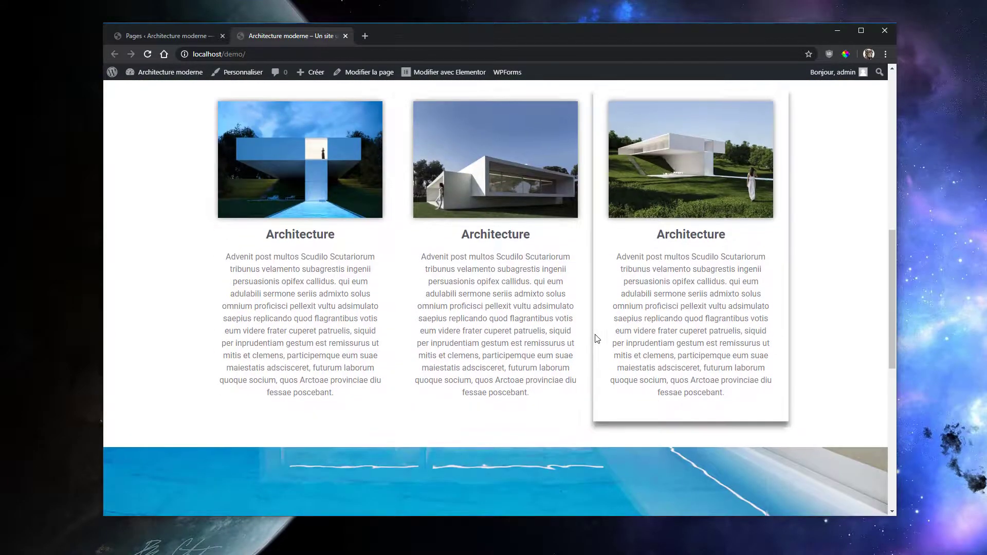
pyautogui.scroll(-8, 596, 334)
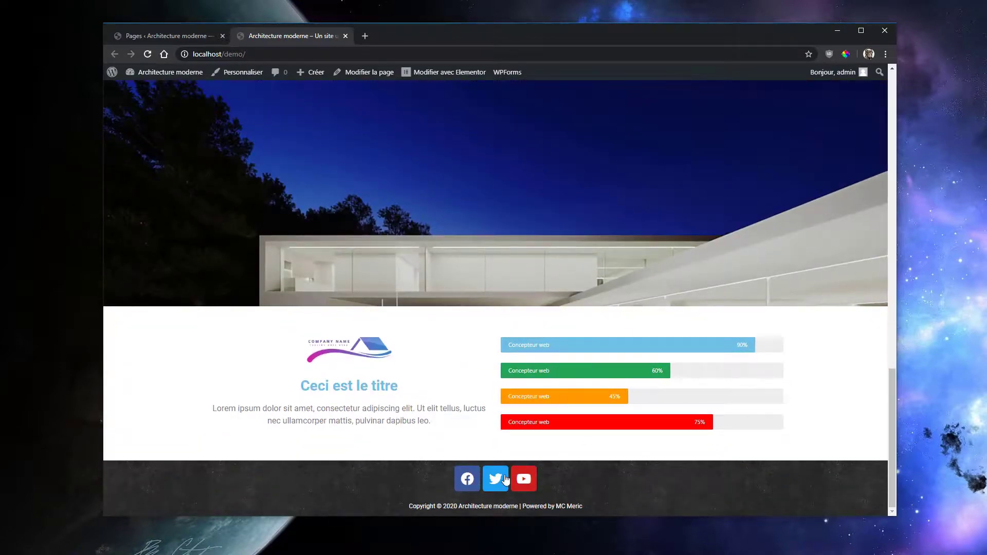
pyautogui.scroll(5, 509, 336)
pyautogui.scroll(10, 510, 335)
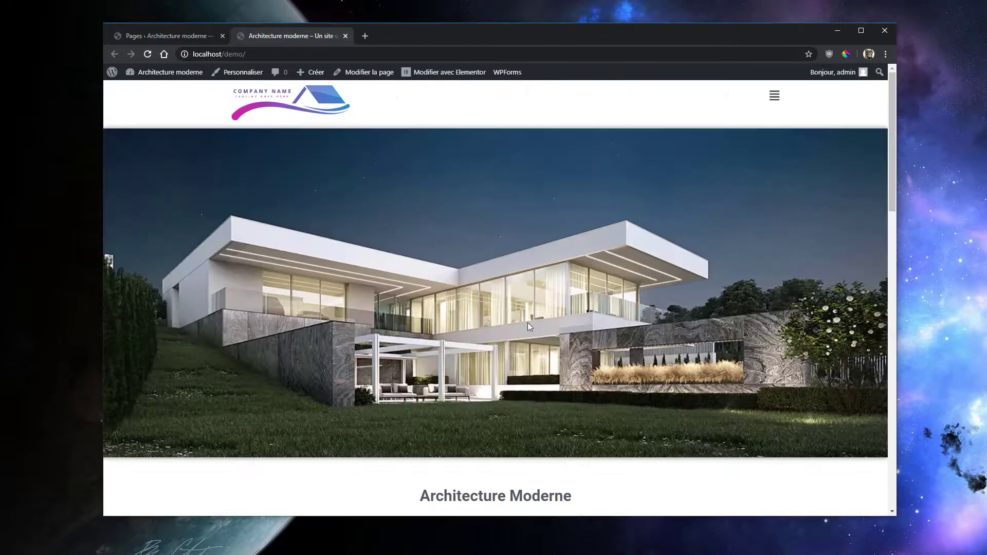
# Go to the live "A propos" page through the site navigation and review its sections down to the footer
pyautogui.click(774, 95)
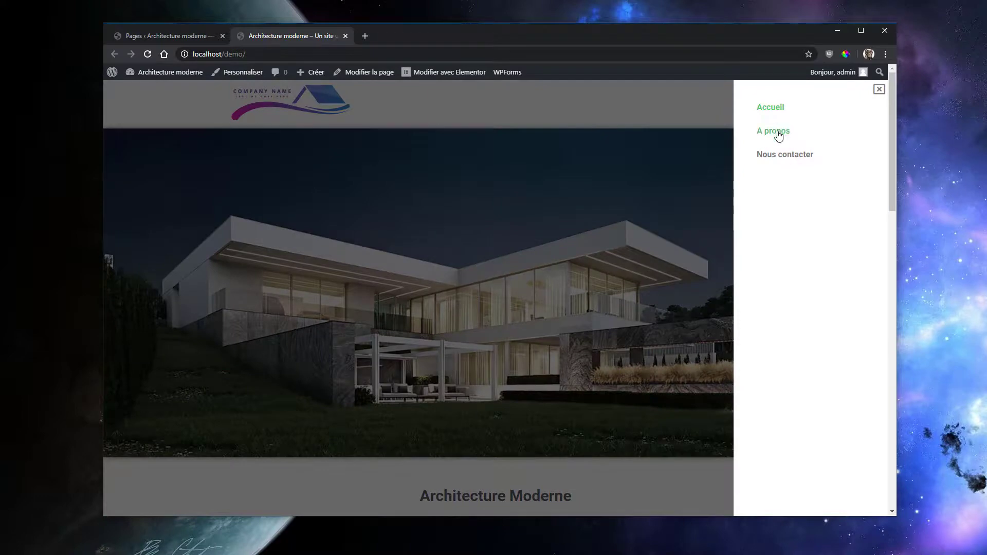
pyautogui.click(776, 133)
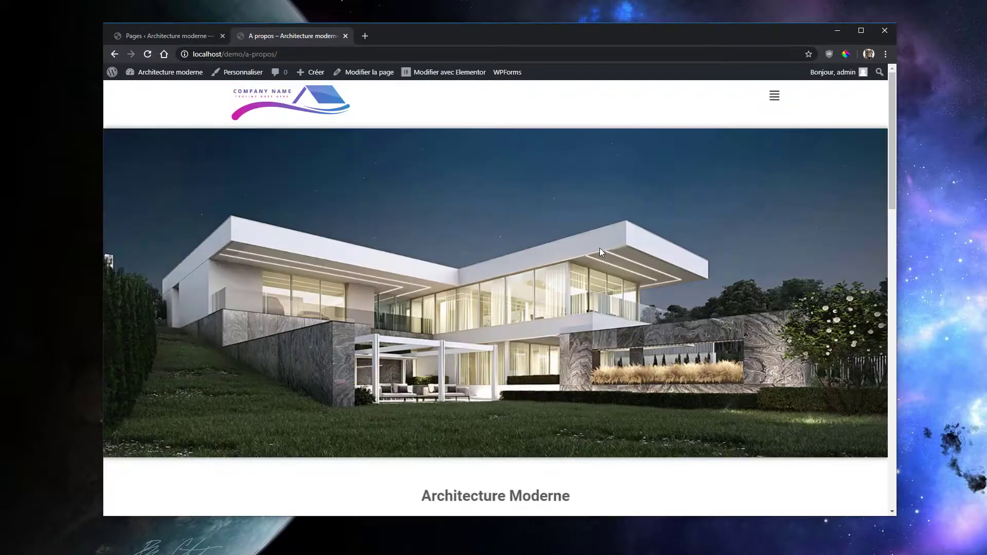
pyautogui.scroll(-3, 600, 248)
pyautogui.scroll(-8, 599, 248)
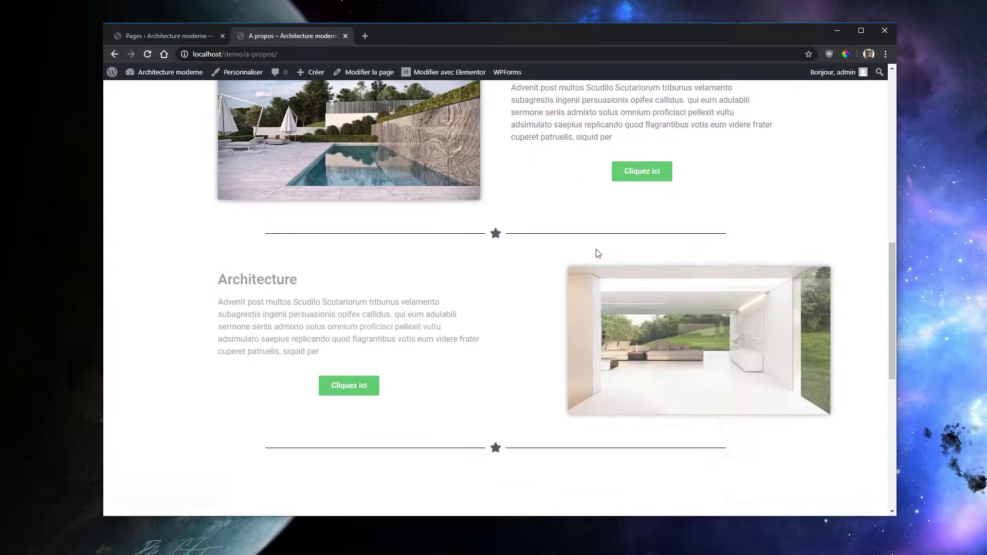
pyautogui.scroll(-5, 594, 249)
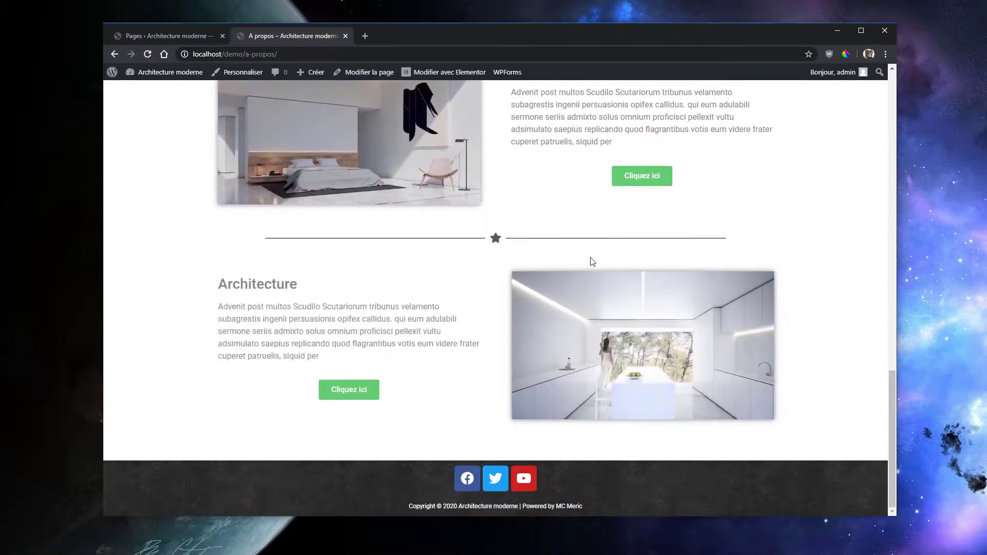
pyautogui.scroll(15, 606, 322)
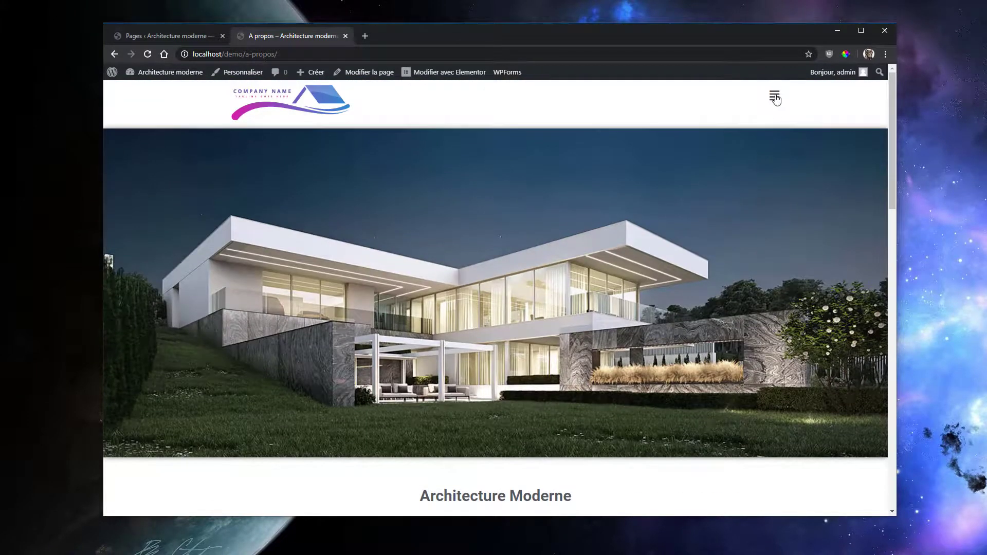
# Go to the live "Nous contacter" page through the site navigation and review the form and company details
pyautogui.click(775, 99)
pyautogui.click(785, 158)
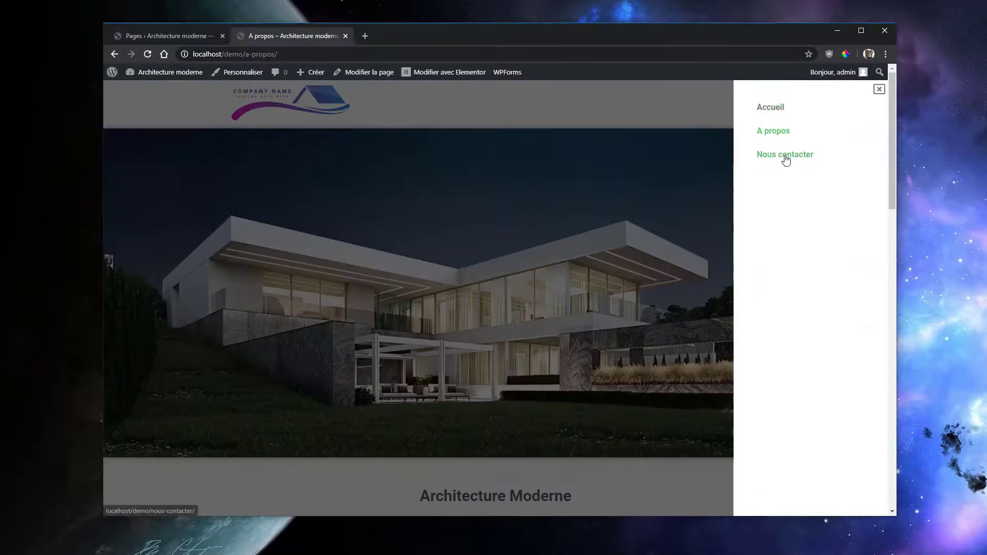
pyautogui.scroll(-7, 611, 236)
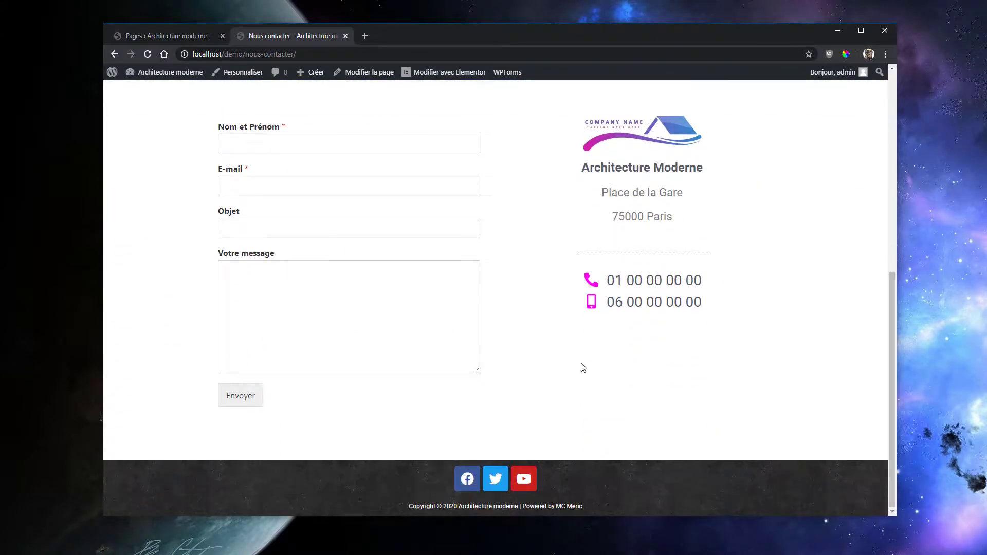
# Look over the full layout of the live "Nous contacter" page again, from the header and banner image to the contact form and footer
pyautogui.scroll(6, 581, 363)
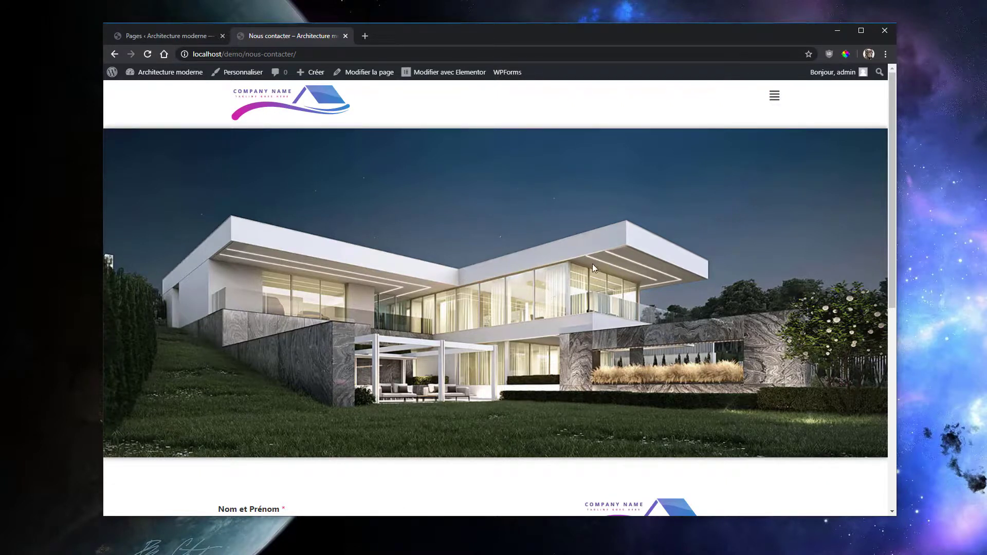
pyautogui.scroll(-10, 609, 247)
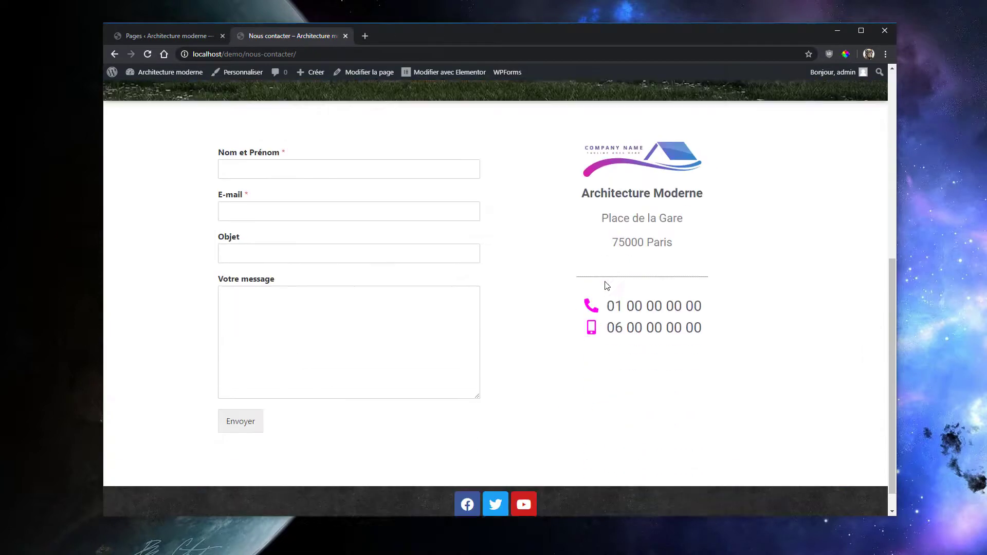
pyautogui.scroll(7, 599, 298)
pyautogui.scroll(2, 598, 297)
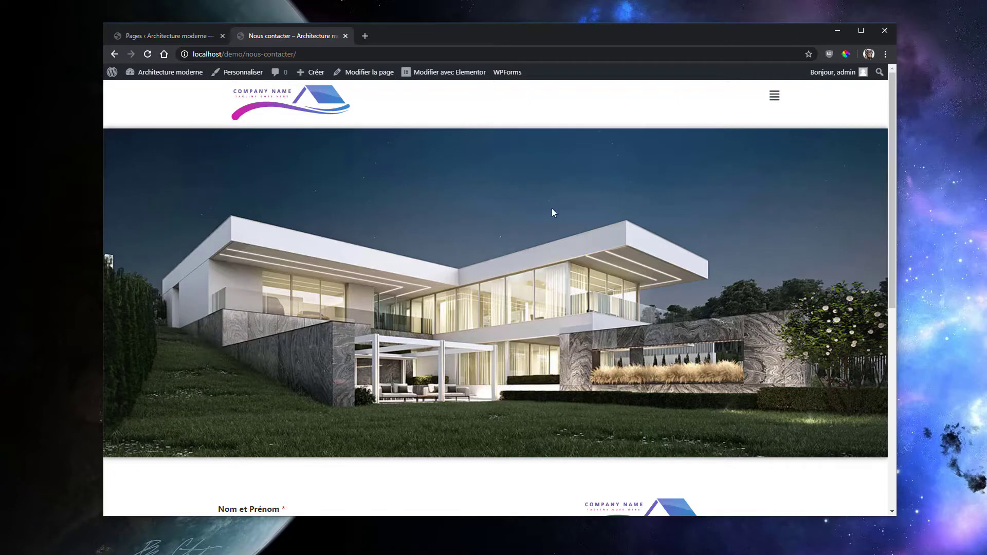
pyautogui.scroll(-7, 616, 246)
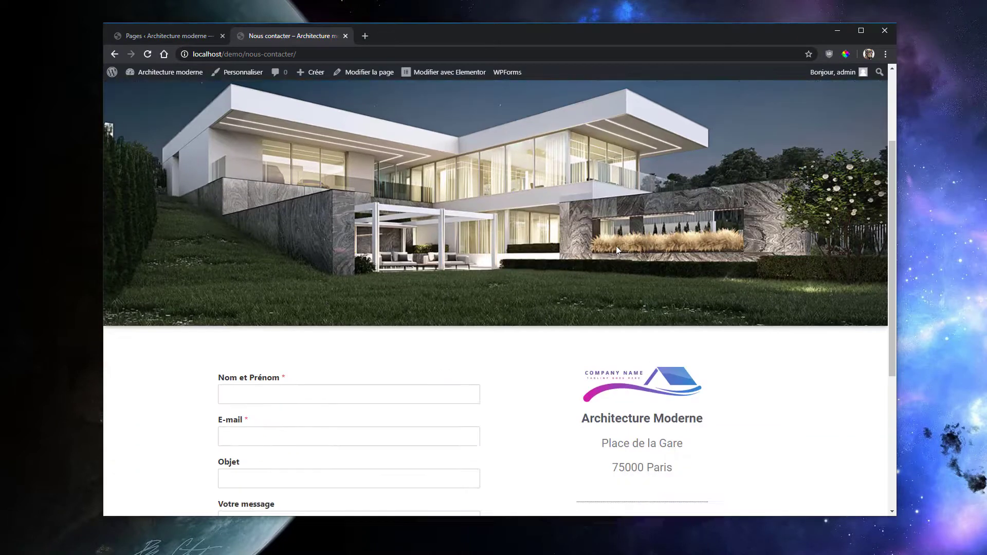
pyautogui.scroll(2, 534, 315)
pyautogui.scroll(5, 535, 319)
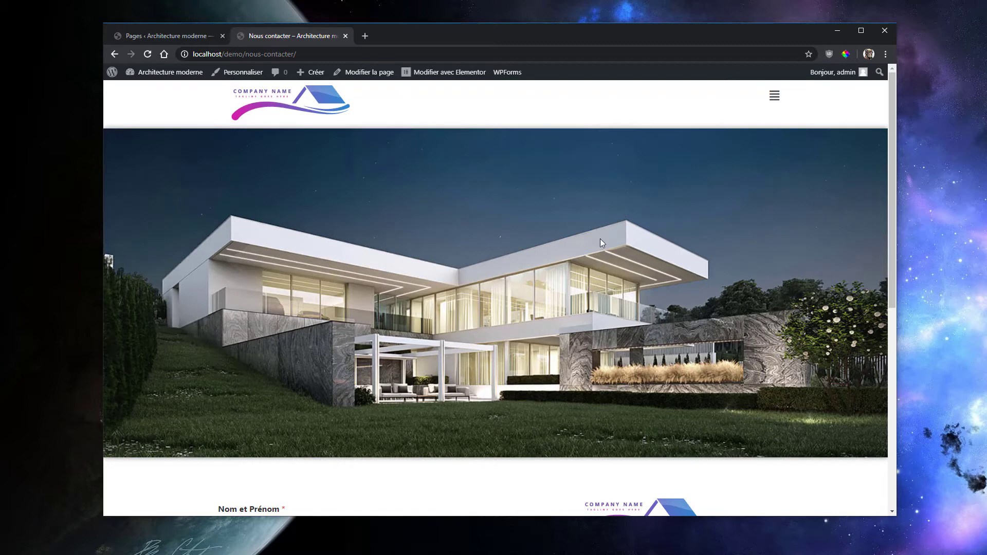
pyautogui.scroll(-5, 591, 244)
pyautogui.scroll(4, 559, 258)
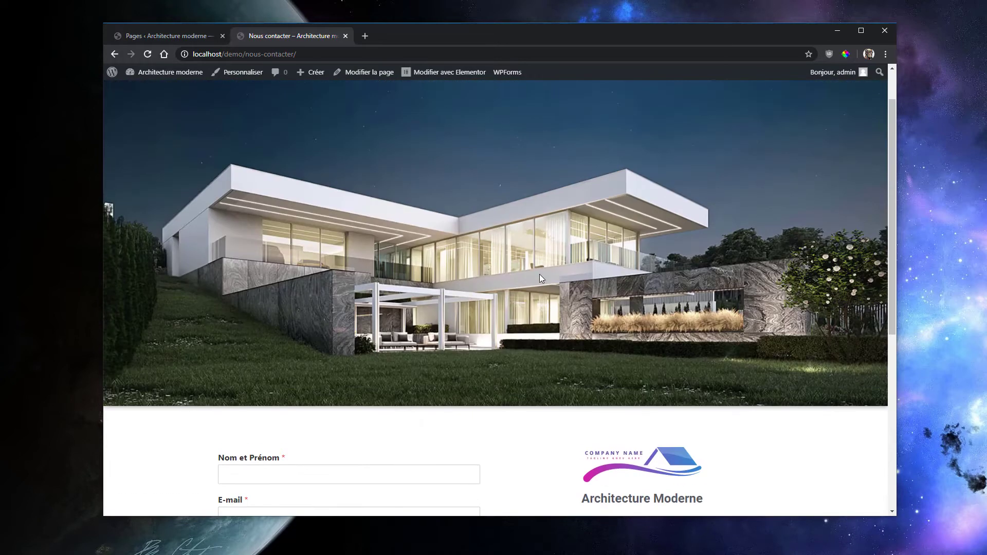
pyautogui.scroll(1, 539, 273)
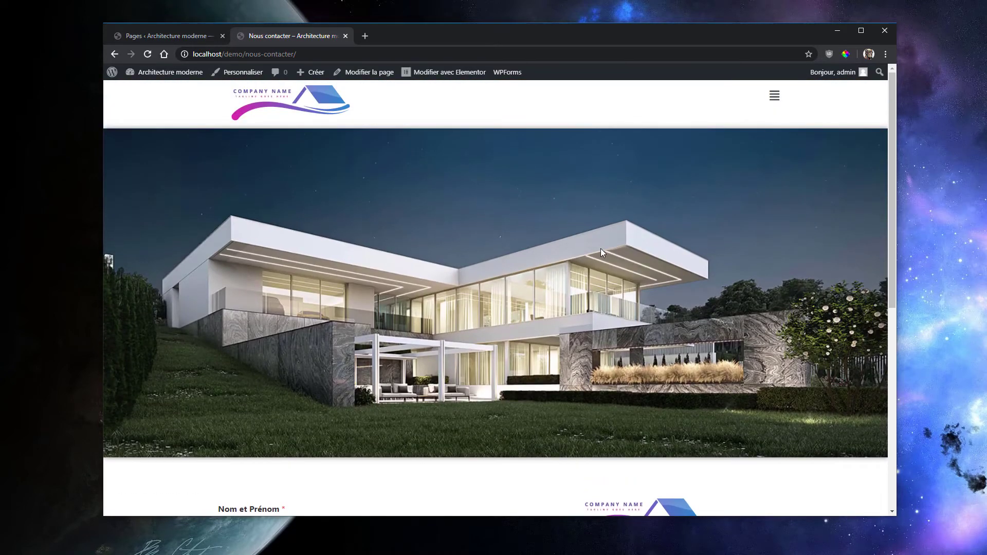